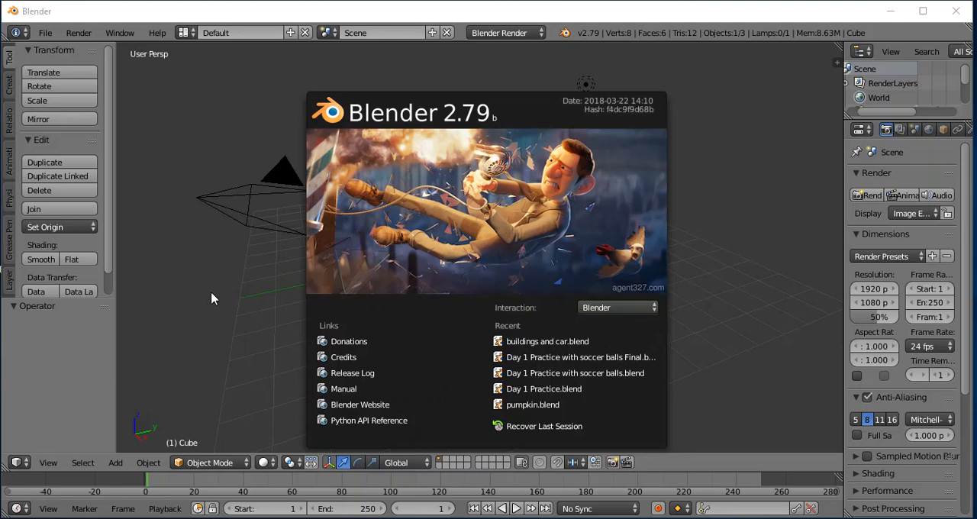
- Show the cube's transform properties and set its Z location to 1
{"action": "left_click", "coordinate": [208, 279]}
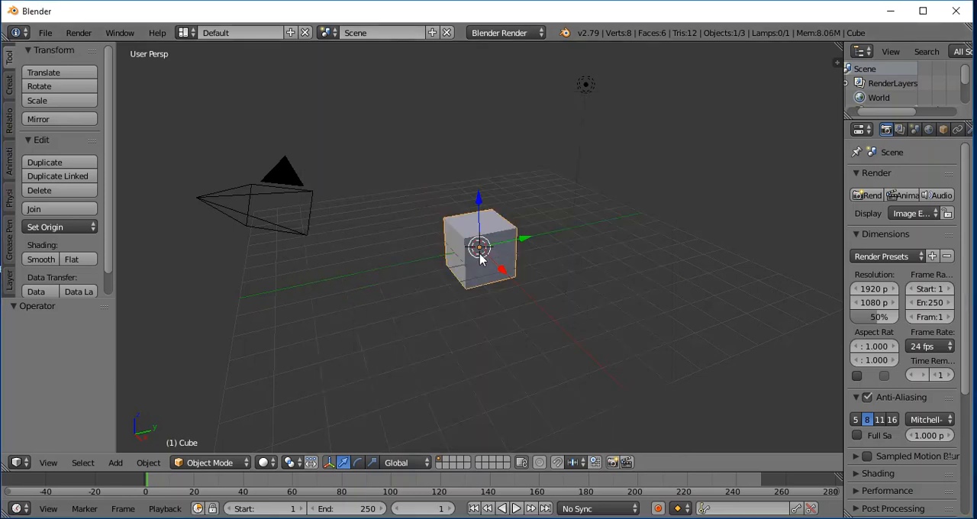
{"action": "scroll", "coordinate": [552, 272], "scroll_direction": "up", "scroll_amount": 3}
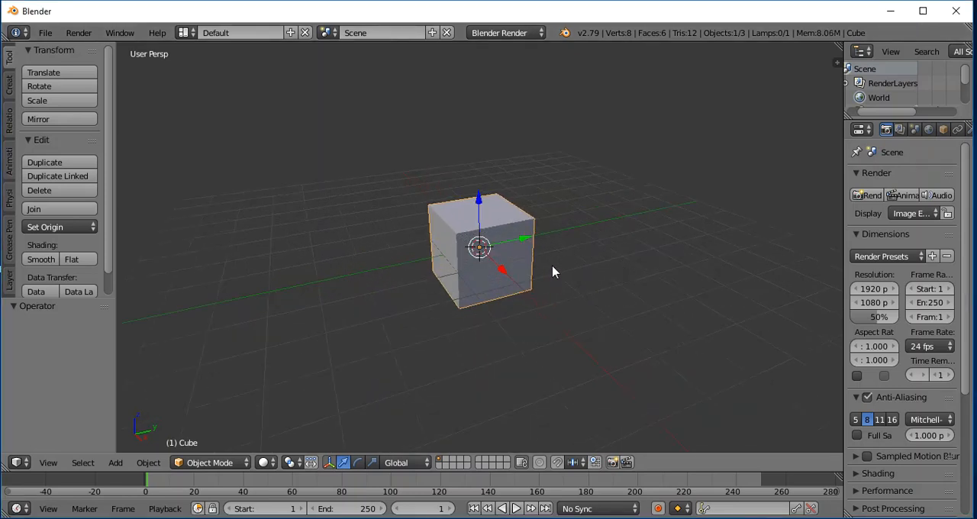
{"action": "scroll", "coordinate": [553, 272], "scroll_direction": "up", "scroll_amount": 1}
{"action": "scroll", "coordinate": [553, 273], "scroll_direction": "up", "scroll_amount": 1}
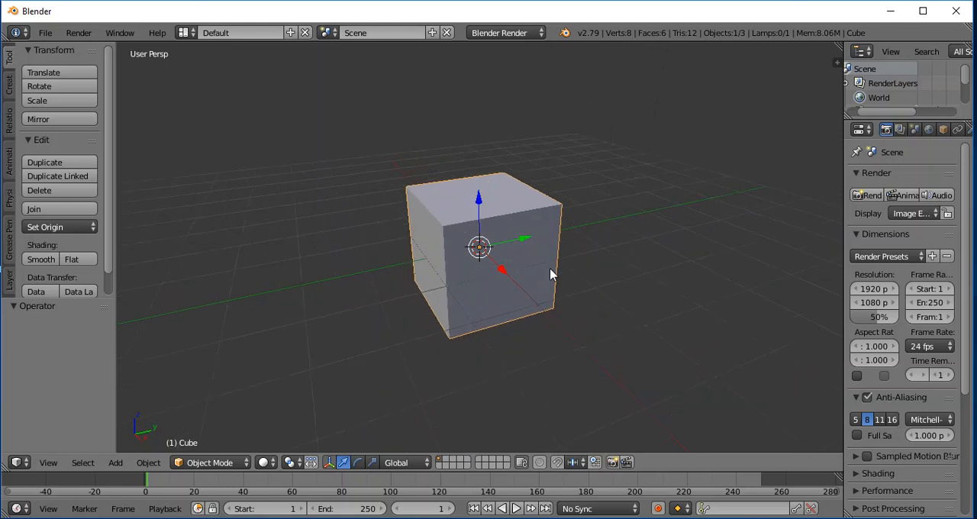
{"action": "left_click", "coordinate": [835, 62]}
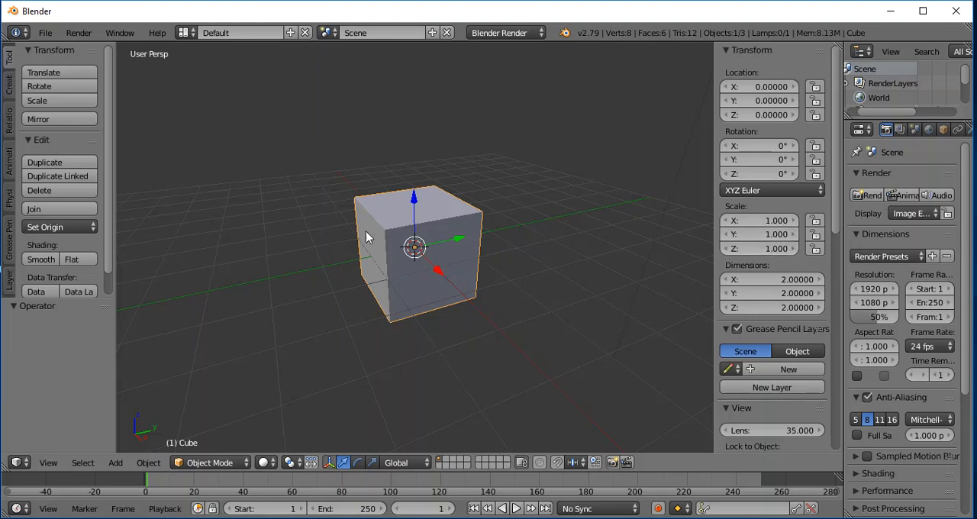
{"action": "left_click", "coordinate": [774, 116]}
{"action": "type", "text": "1"}
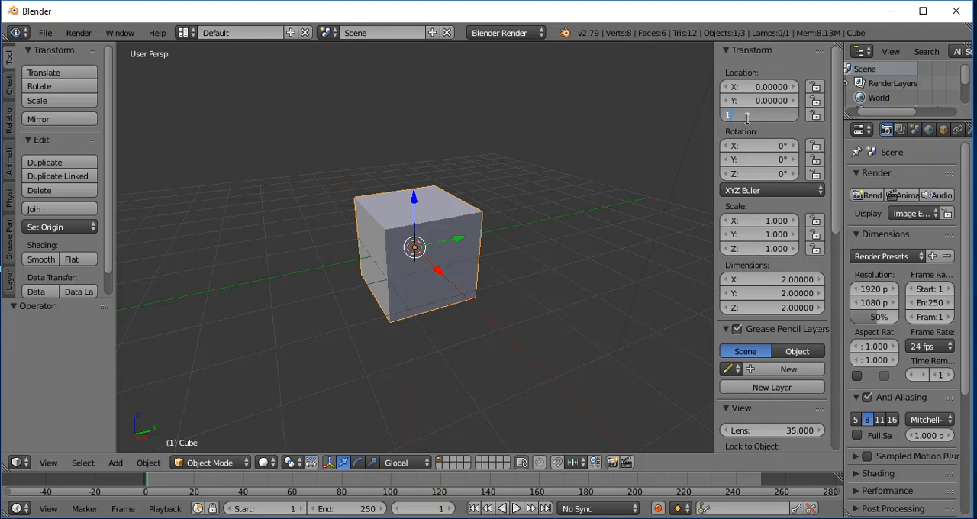
{"action": "key", "text": "Return"}
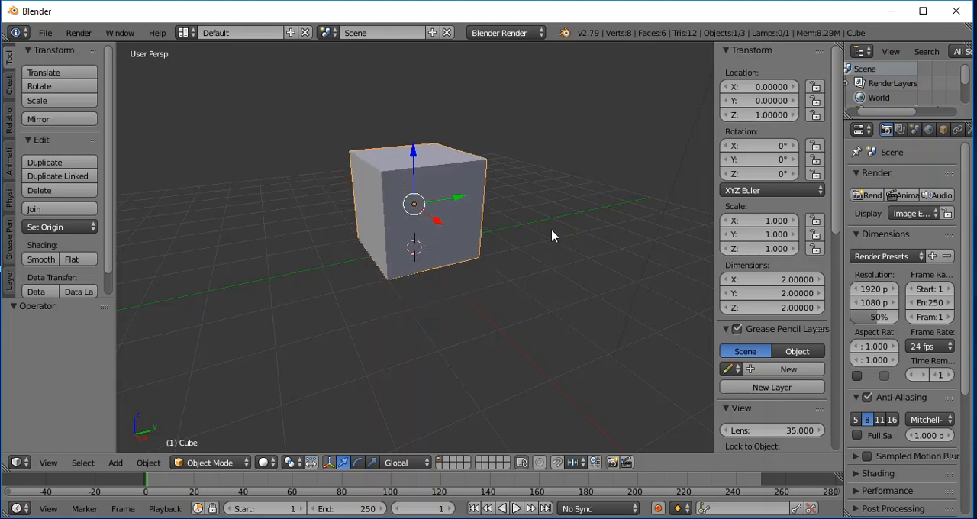
- Switch the cube to Edit Mode and allow selection of hidden geometry through the mesh
{"action": "middle_click_drag", "start_coordinate": [355, 277], "coordinate": [384, 276]}
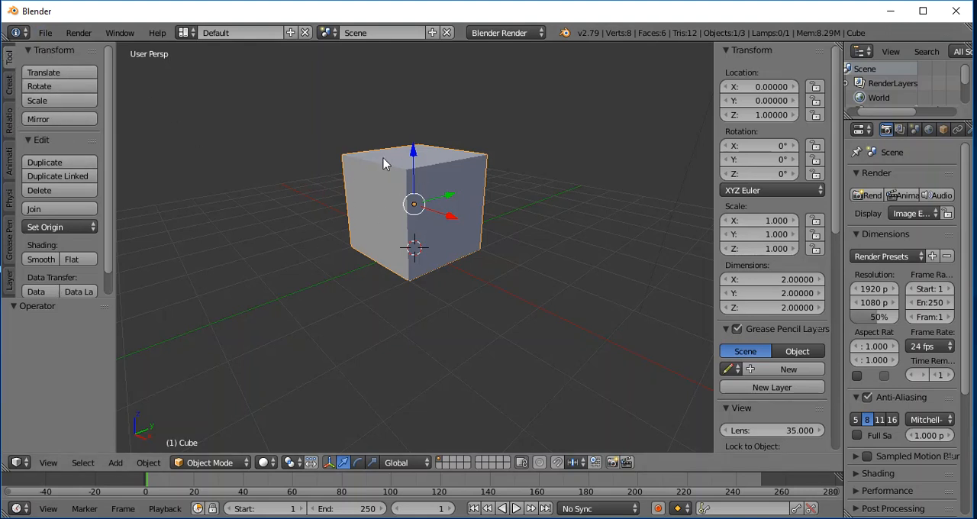
{"action": "left_click", "coordinate": [207, 463]}
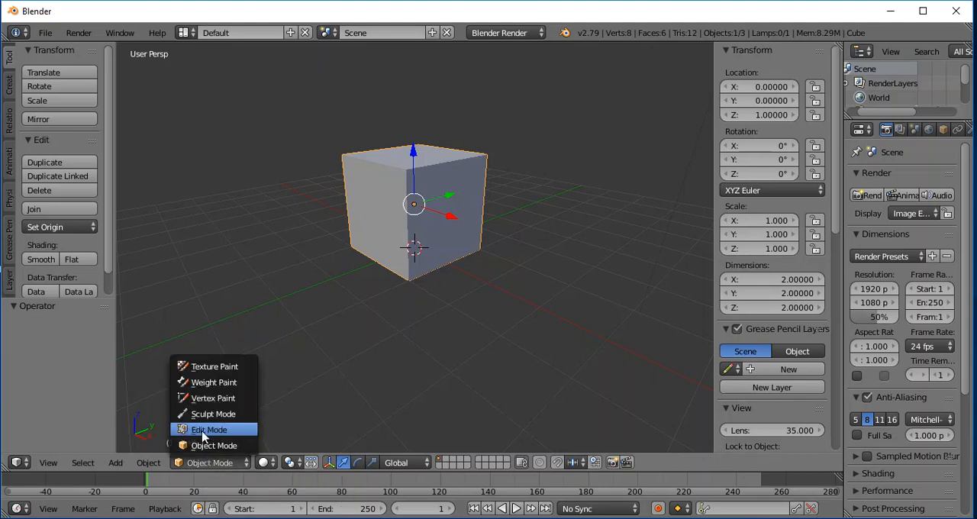
{"action": "left_click", "coordinate": [203, 430]}
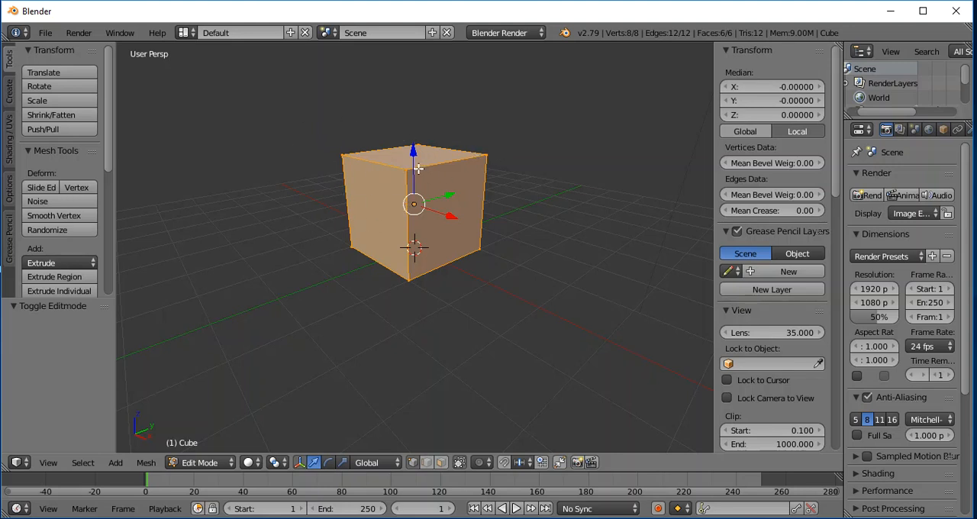
{"action": "left_click", "coordinate": [459, 463]}
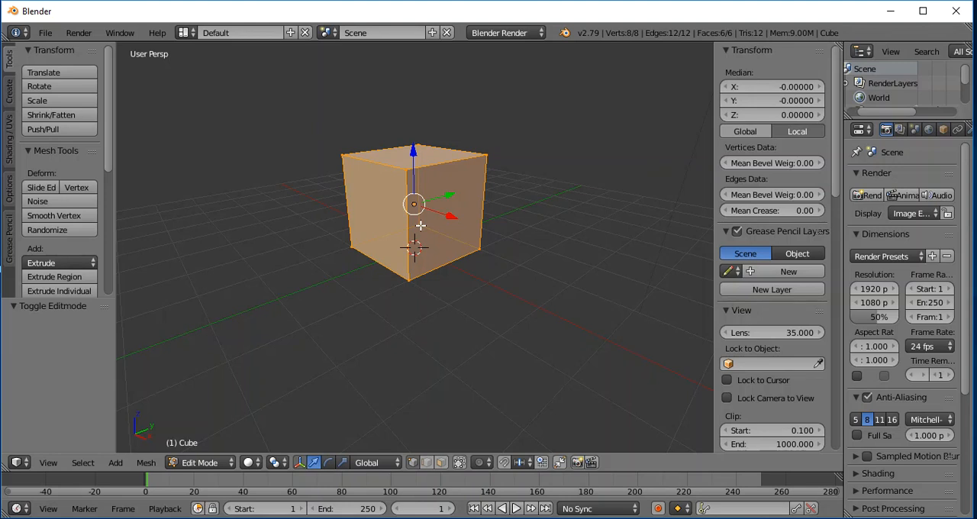
{"action": "middle_click_drag", "start_coordinate": [689, 281], "coordinate": [667, 277]}
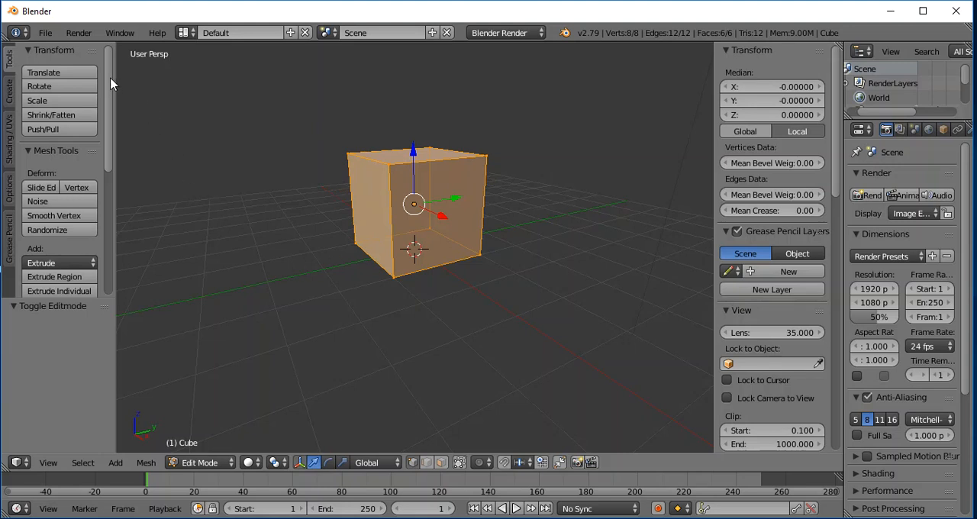
- Subdivide the whole cube three times with one cut each, giving an 8 by 8 grid on every side
{"action": "left_click_drag", "start_coordinate": [110, 83], "coordinate": [126, 151]}
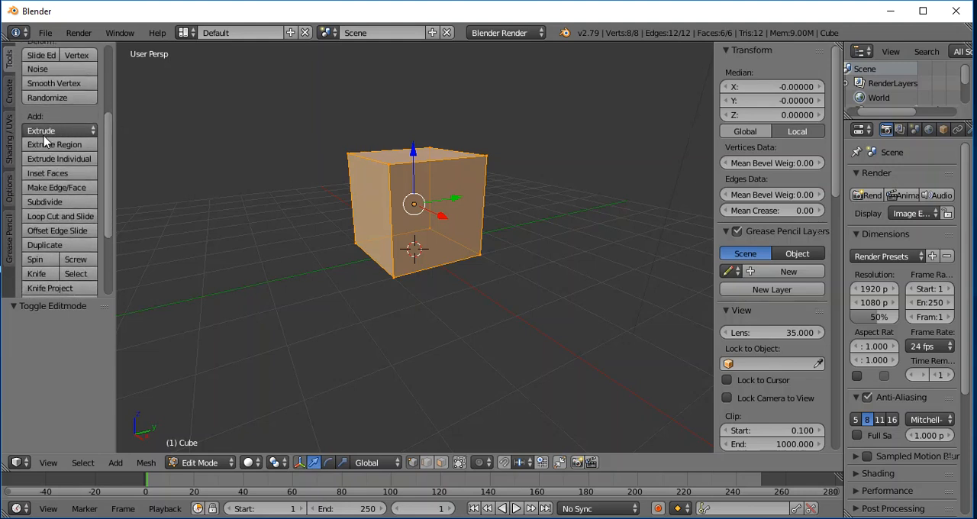
{"action": "left_click", "coordinate": [47, 206]}
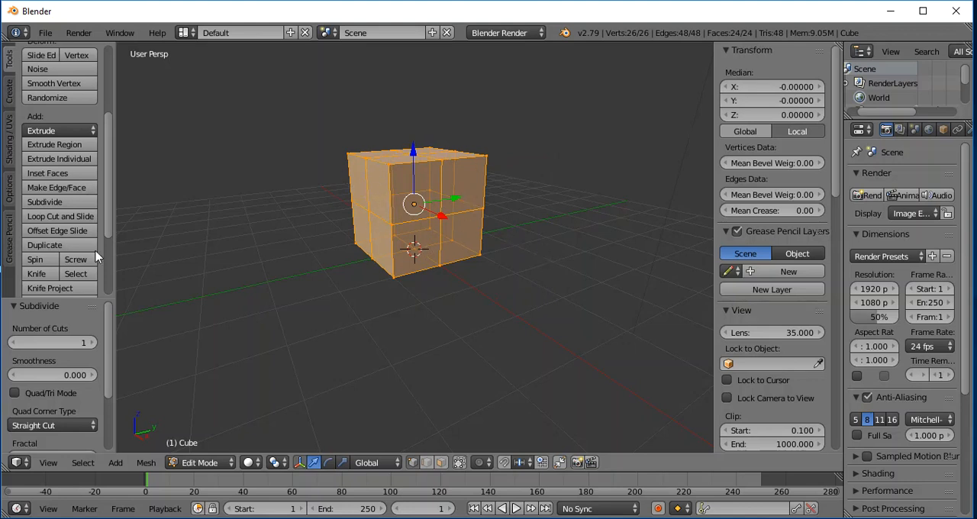
{"action": "left_click", "coordinate": [46, 202]}
{"action": "left_click", "coordinate": [51, 204]}
{"action": "middle_click_drag", "start_coordinate": [596, 217], "coordinate": [521, 207]}
{"action": "scroll", "coordinate": [531, 226], "scroll_direction": "down", "scroll_amount": 1}
{"action": "scroll", "coordinate": [532, 226], "scroll_direction": "up", "scroll_amount": 2}
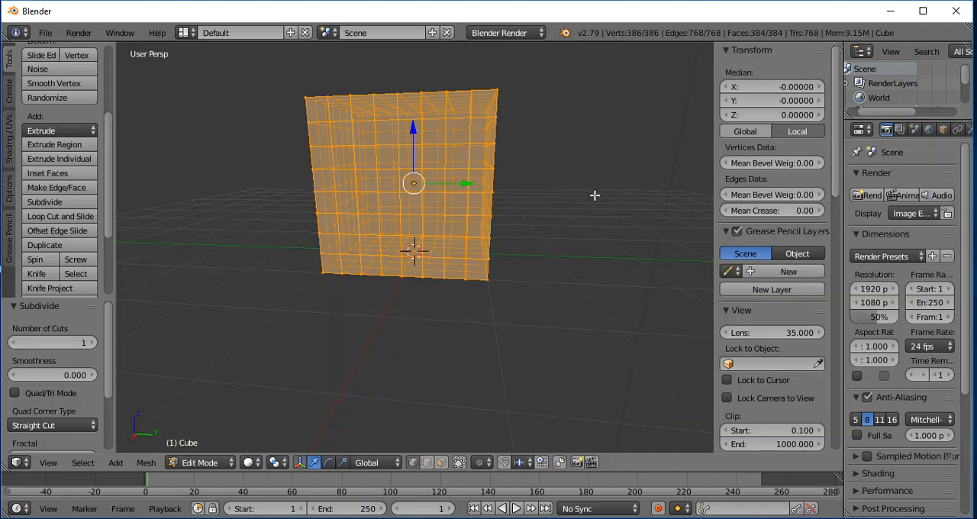
{"action": "middle_click_drag", "start_coordinate": [595, 196], "coordinate": [531, 207]}
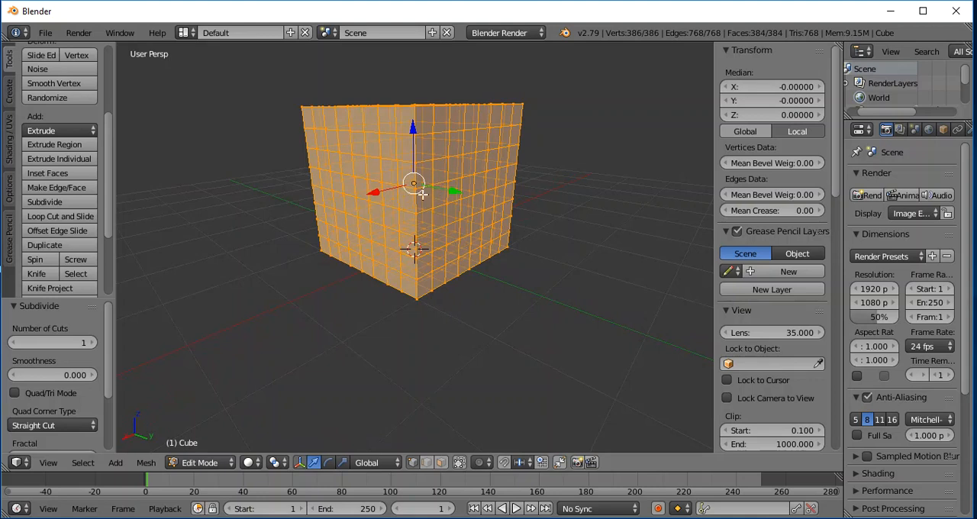
- Deselect the whole mesh and limit selection to visible geometry
{"action": "key", "text": "a"}
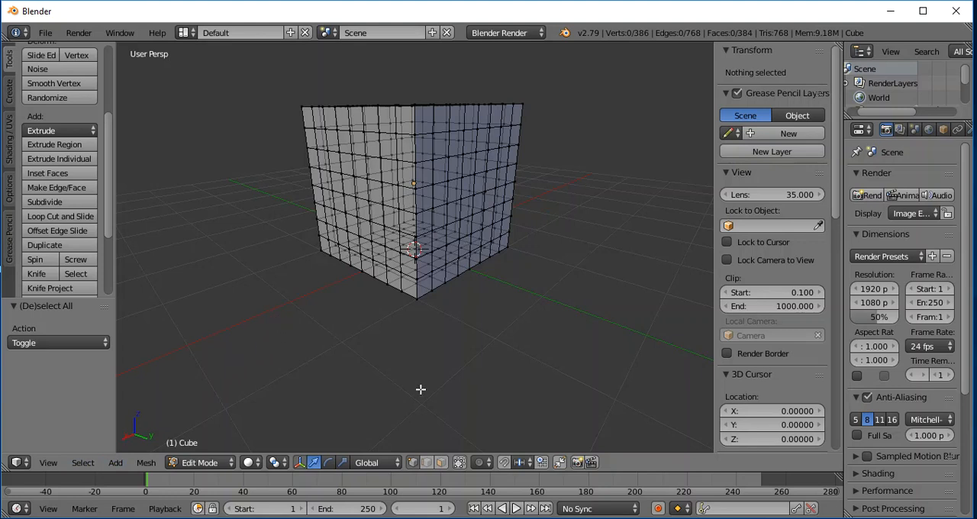
{"action": "left_click", "coordinate": [460, 462]}
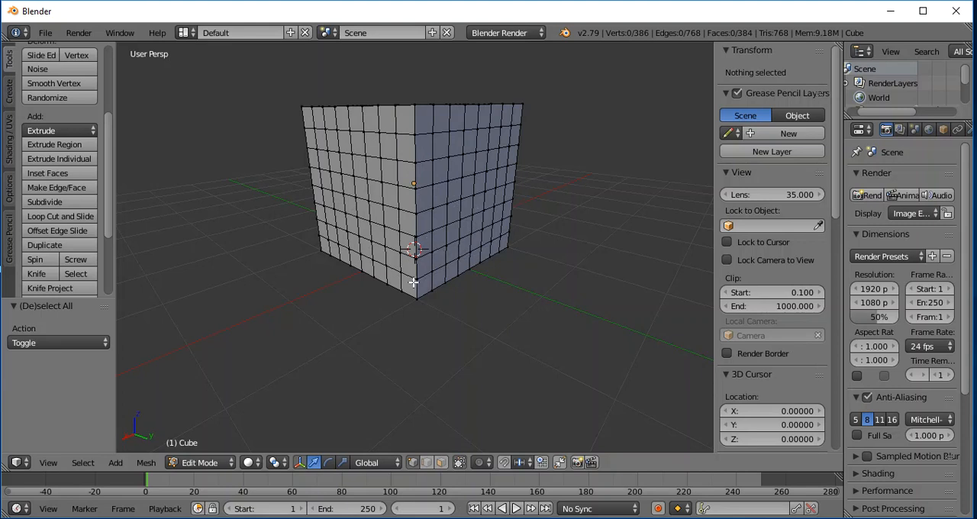
{"action": "key", "text": "c"}
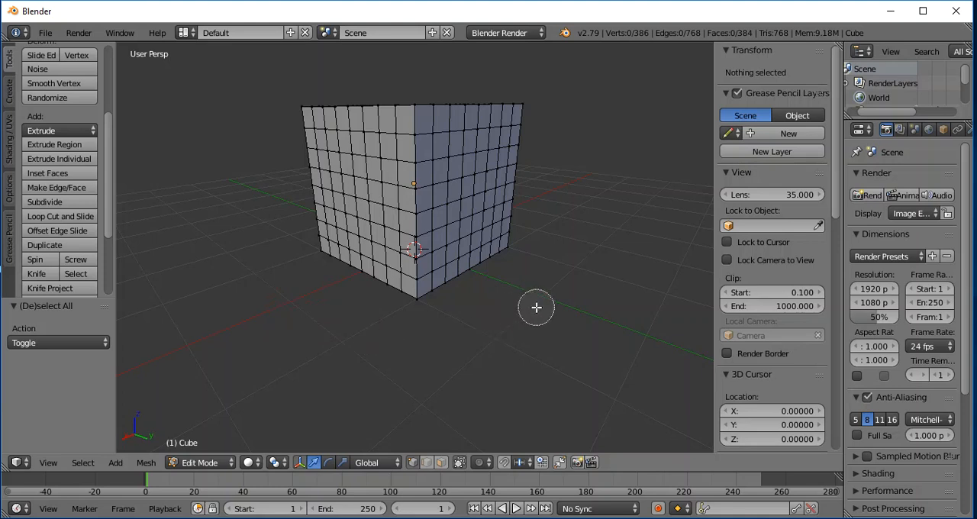
{"action": "scroll", "coordinate": [536, 307], "scroll_direction": "up", "scroll_amount": 4}
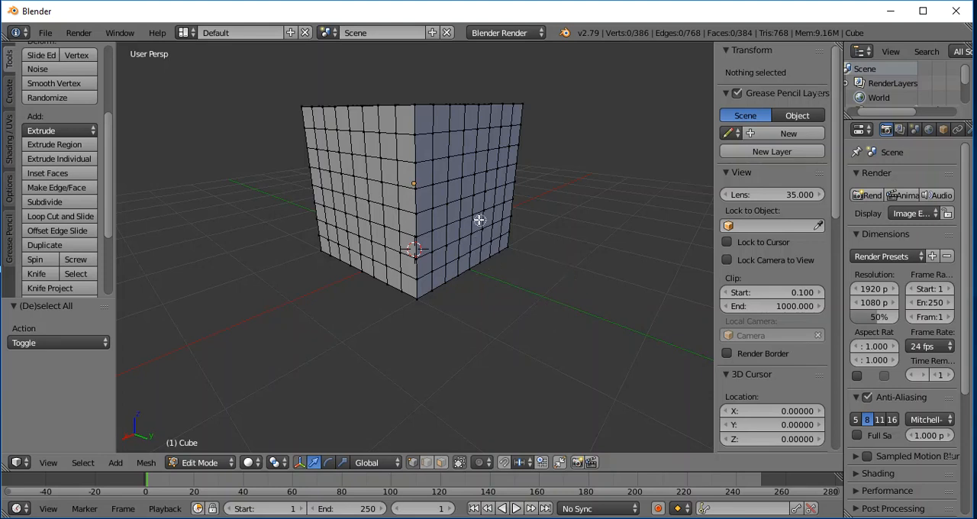
{"action": "left_click", "coordinate": [447, 223]}
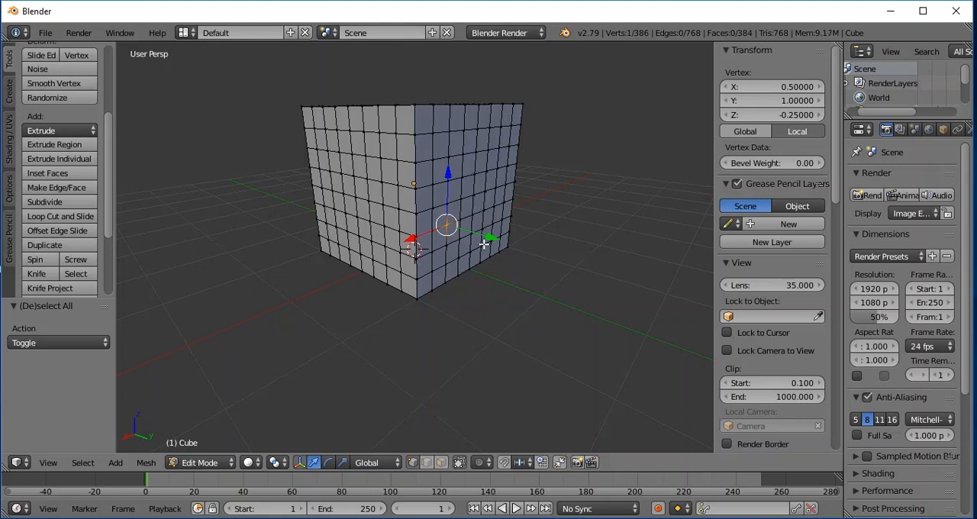
- Use face selection with Circle Select to pick the lower four rows of faces on the cube's positive Y side
{"action": "left_click", "coordinate": [441, 462]}
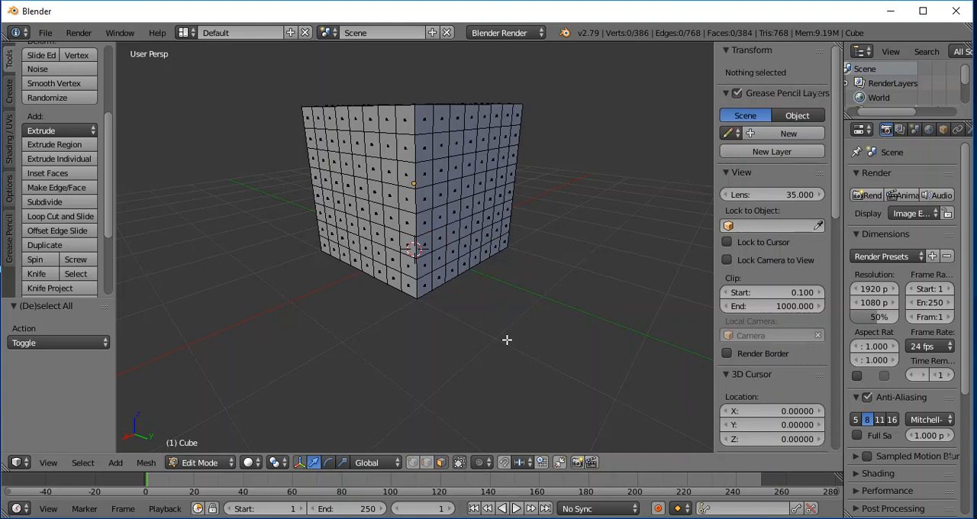
{"action": "key", "text": "c"}
{"action": "mouse_move", "coordinate": [428, 222]}
{"action": "left_mouse_down"}
{"action": "mouse_move", "coordinate": [502, 209]}
{"action": "mouse_move", "coordinate": [473, 263]}
{"action": "mouse_move", "coordinate": [433, 268]}
{"action": "mouse_move", "coordinate": [431, 248]}
{"action": "left_mouse_up"}
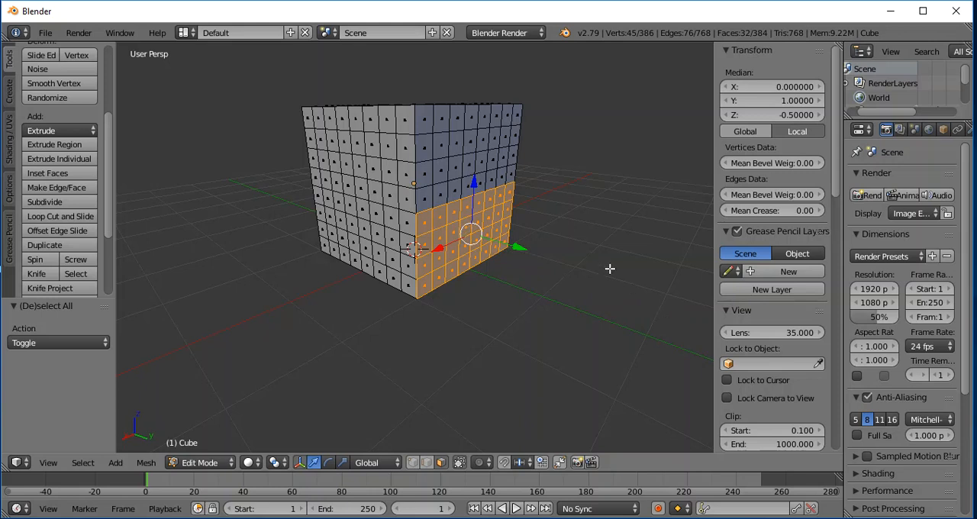
{"action": "key", "text": "e"}
{"action": "key", "text": "y"}
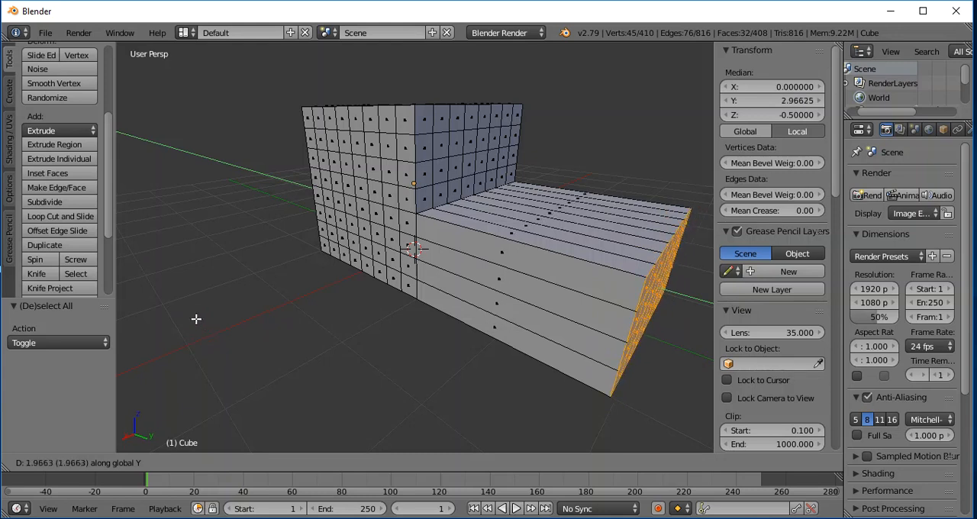
{"action": "type", "text": "3"}
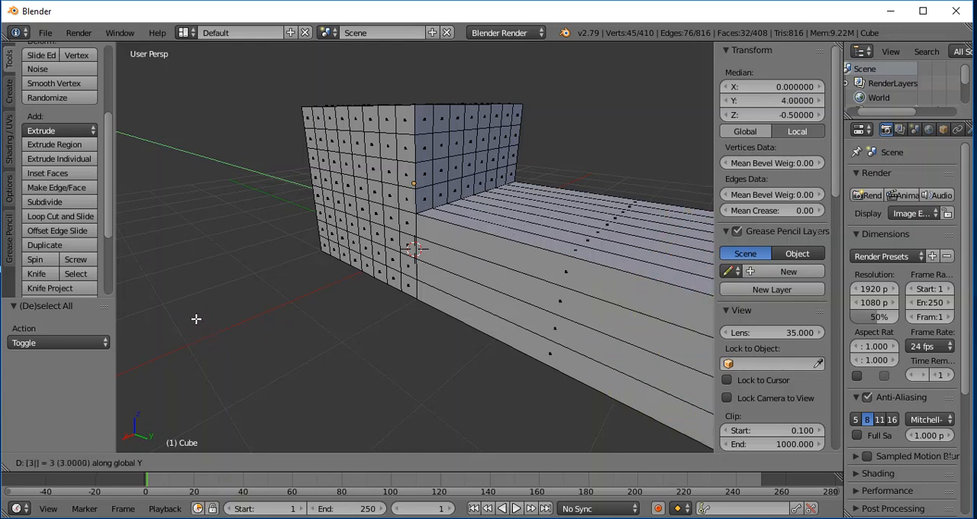
{"action": "type", "text": "3"}
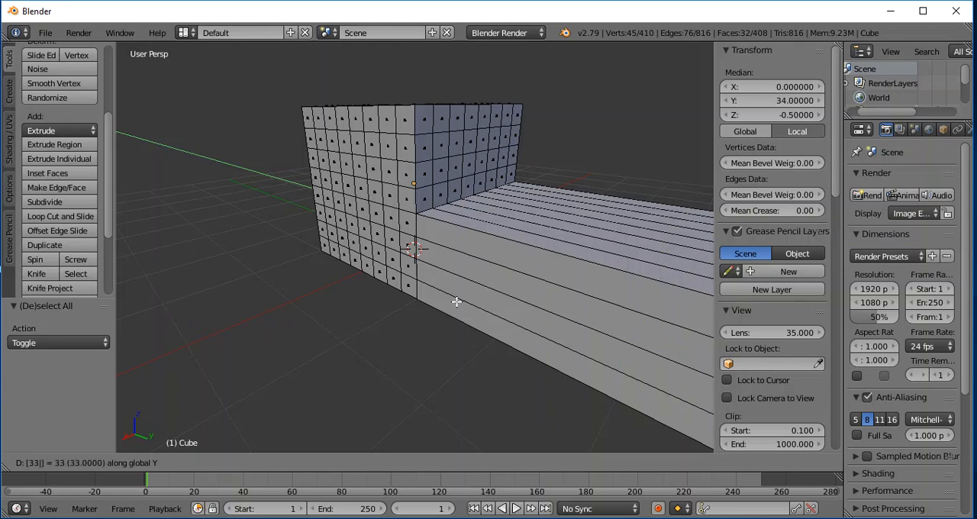
{"action": "type", "text": "3"}
{"action": "key", "text": "BackSpace"}
{"action": "key", "text": "BackSpace"}
{"action": "key", "text": "BackSpace"}
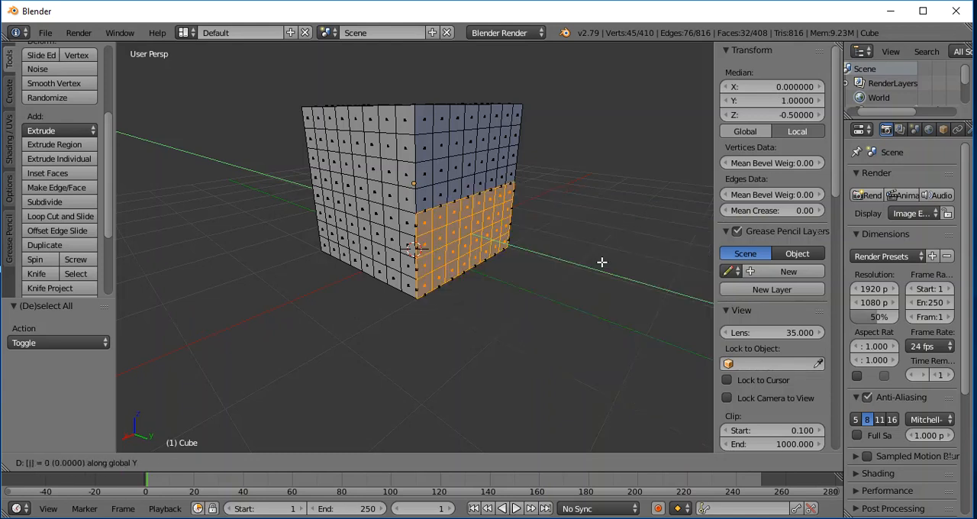
{"action": "type", "text": "3"}
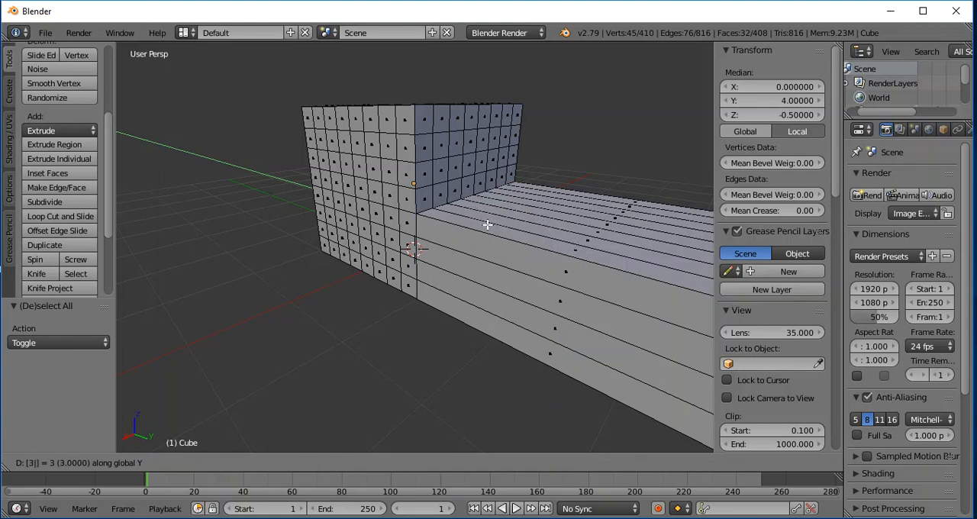
{"action": "type", "text": "1"}
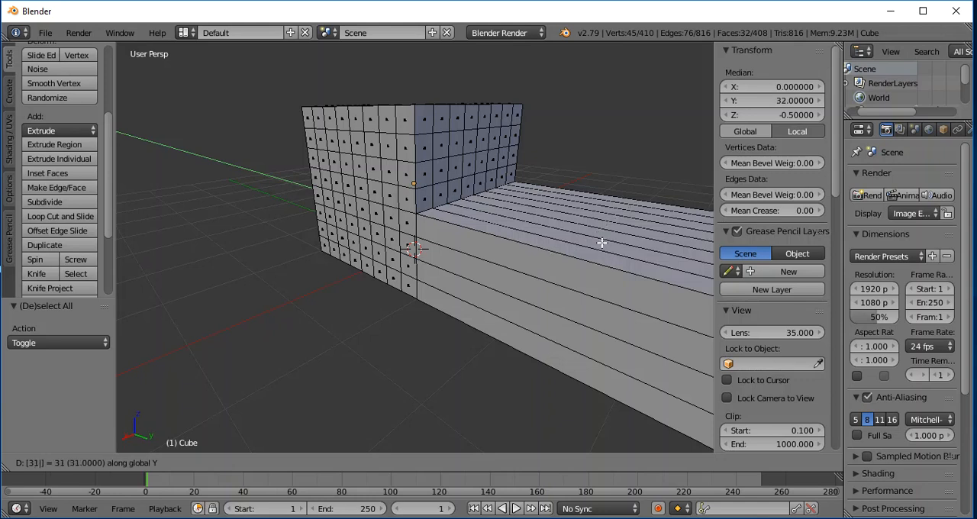
{"action": "key", "text": "Escape"}
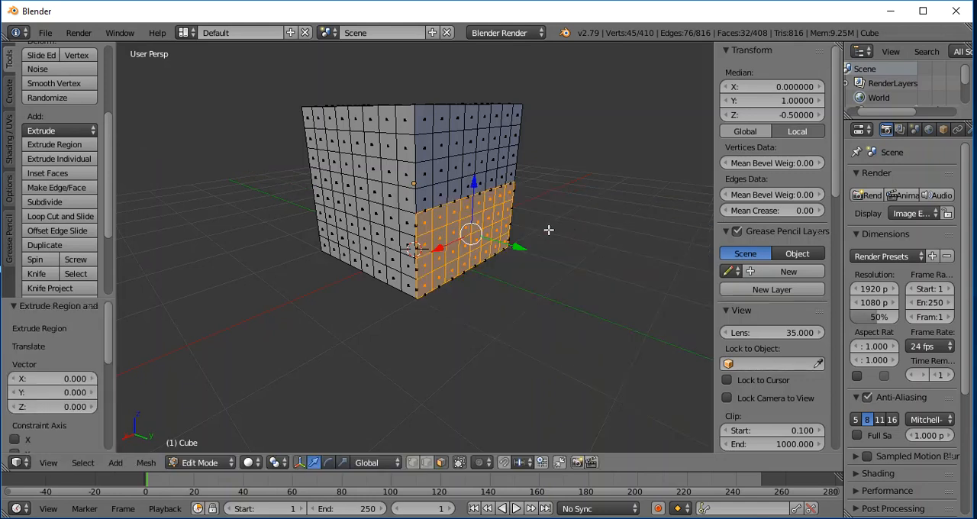
{"action": "key", "text": "e"}
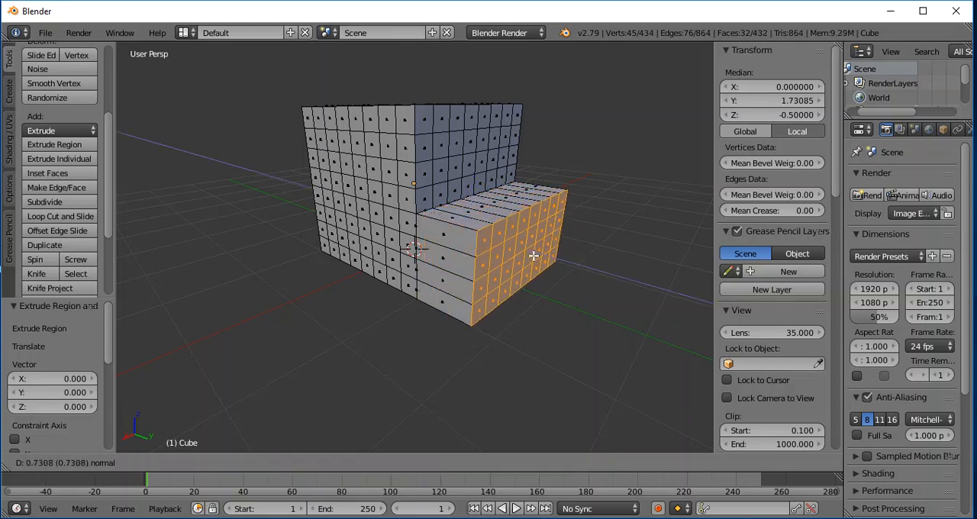
{"action": "type", "text": "3"}
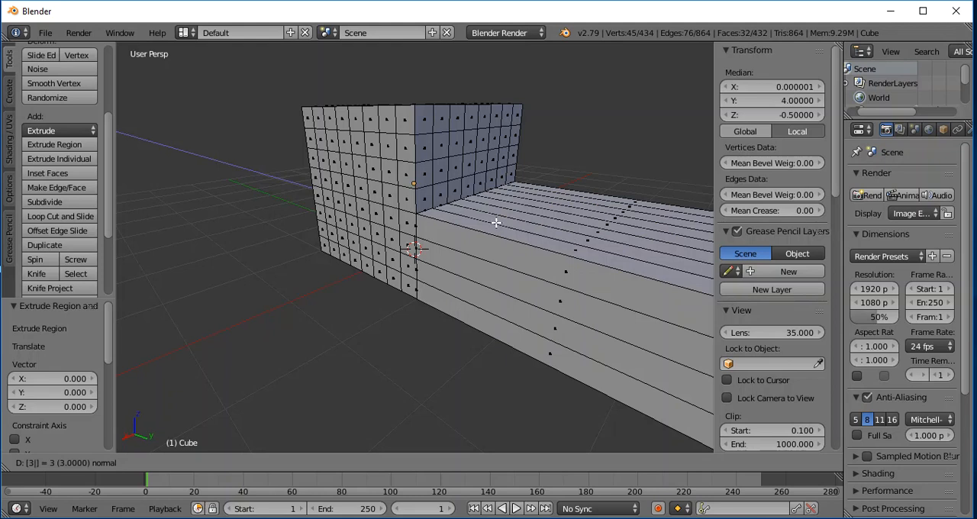
{"action": "key", "text": "Escape"}
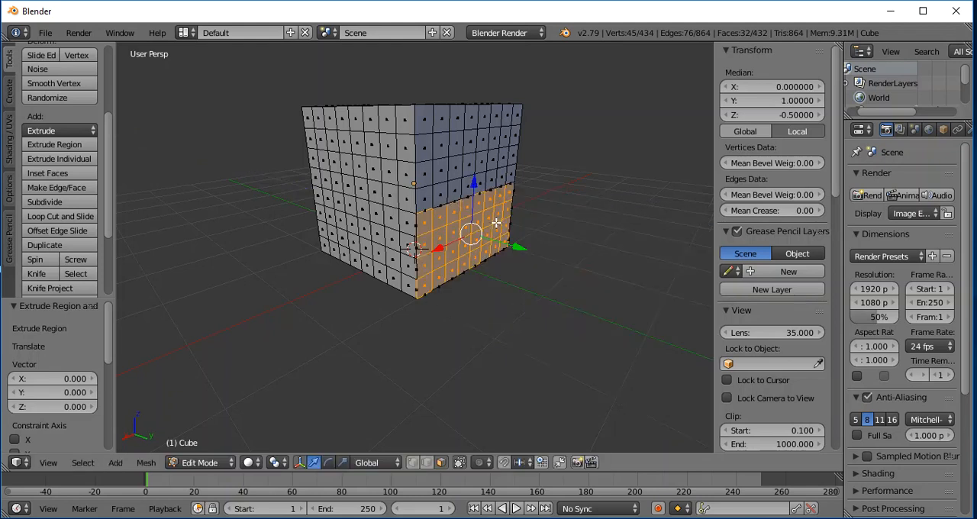
- Extrude the selected lower faces outward by 2 units along their normal
{"action": "key", "text": "e"}
{"action": "key", "text": "2"}
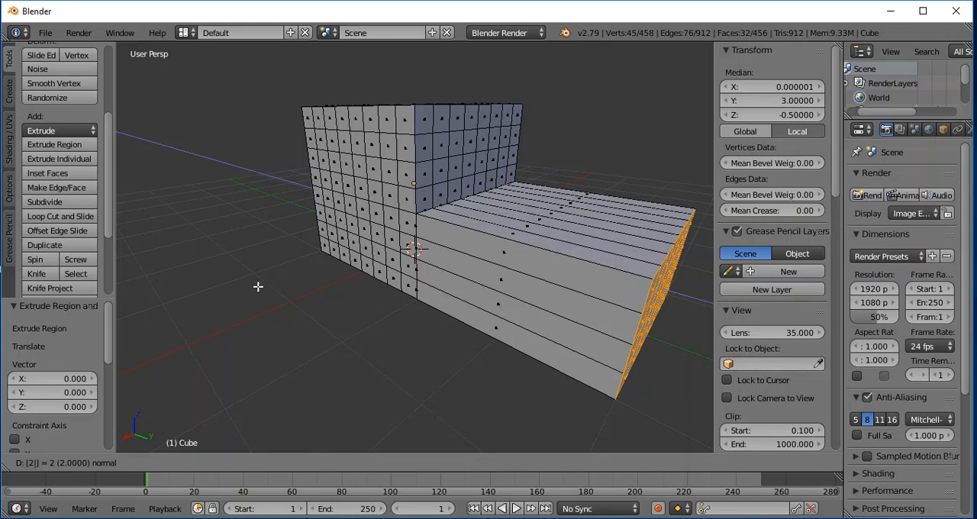
{"action": "key", "text": "Return"}
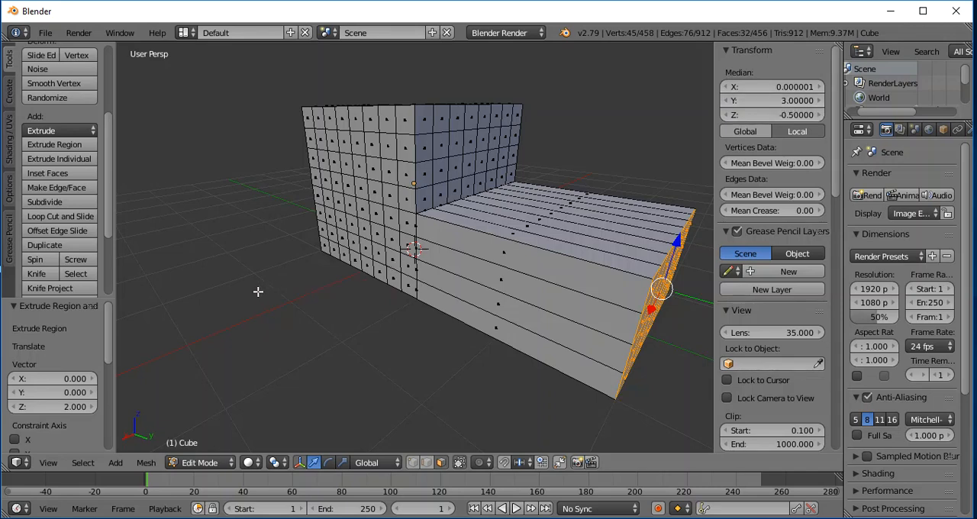
{"action": "scroll", "coordinate": [264, 294], "scroll_direction": "up", "scroll_amount": 5}
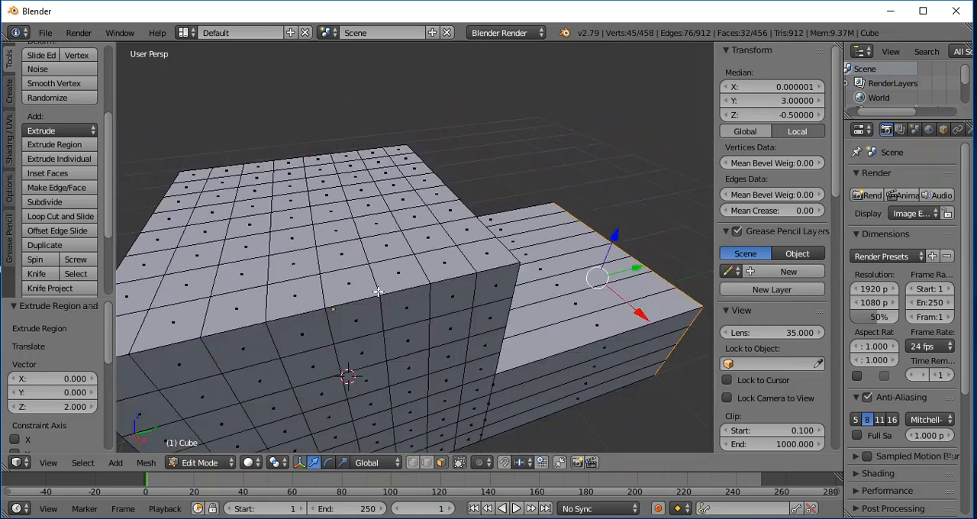
- Deselect the extruded end and select the lower four rows of faces on the cube's negative Y side
{"action": "scroll", "coordinate": [378, 292], "scroll_direction": "down", "scroll_amount": 6}
{"action": "scroll", "coordinate": [447, 318], "scroll_direction": "up", "scroll_amount": 1}
{"action": "middle_click_drag", "start_coordinate": [447, 317], "coordinate": [478, 303]}
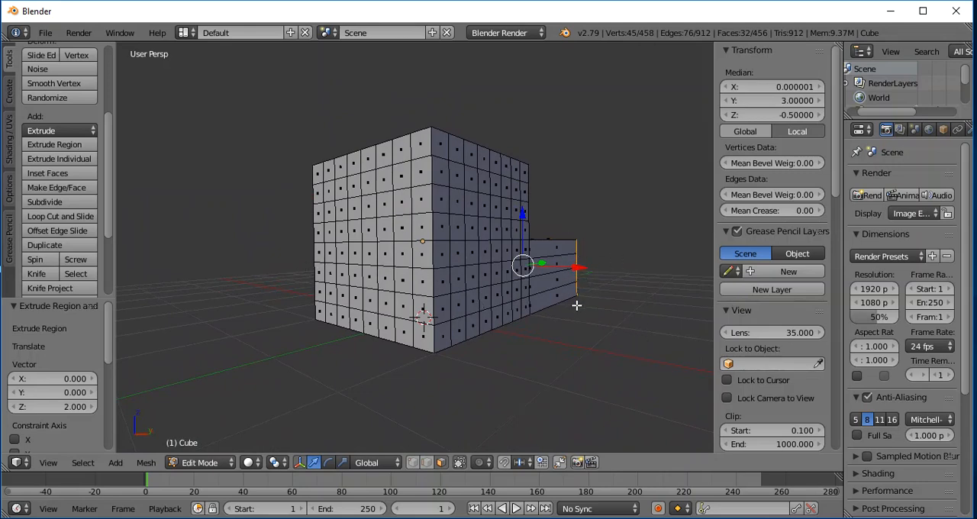
{"action": "middle_click_drag", "start_coordinate": [633, 354], "coordinate": [597, 358]}
{"action": "middle_click_drag", "start_coordinate": [504, 355], "coordinate": [526, 218]}
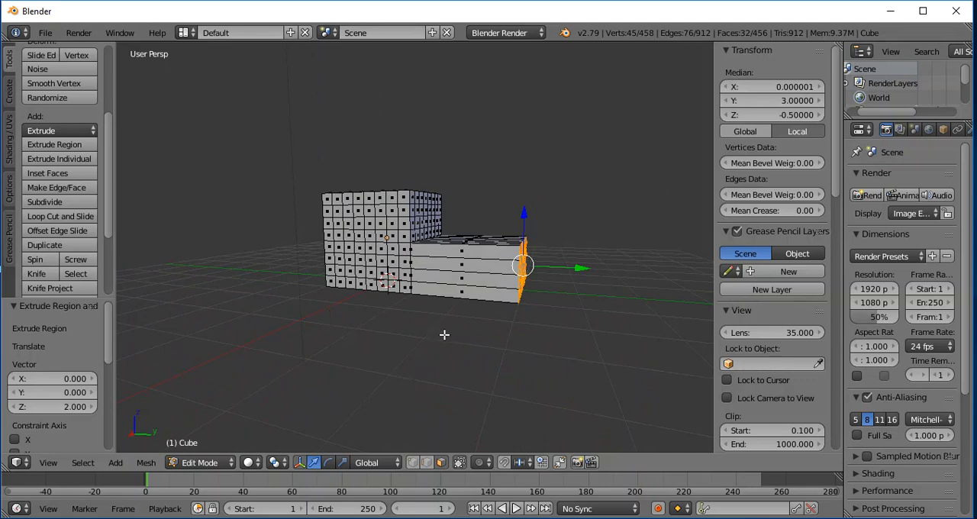
{"action": "key", "text": "a"}
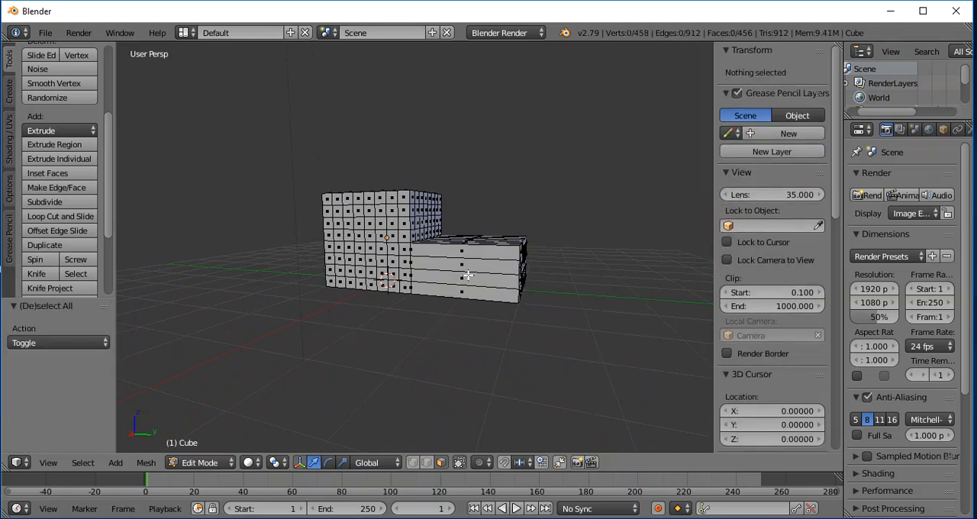
{"action": "middle_click_drag", "start_coordinate": [246, 330], "coordinate": [364, 333]}
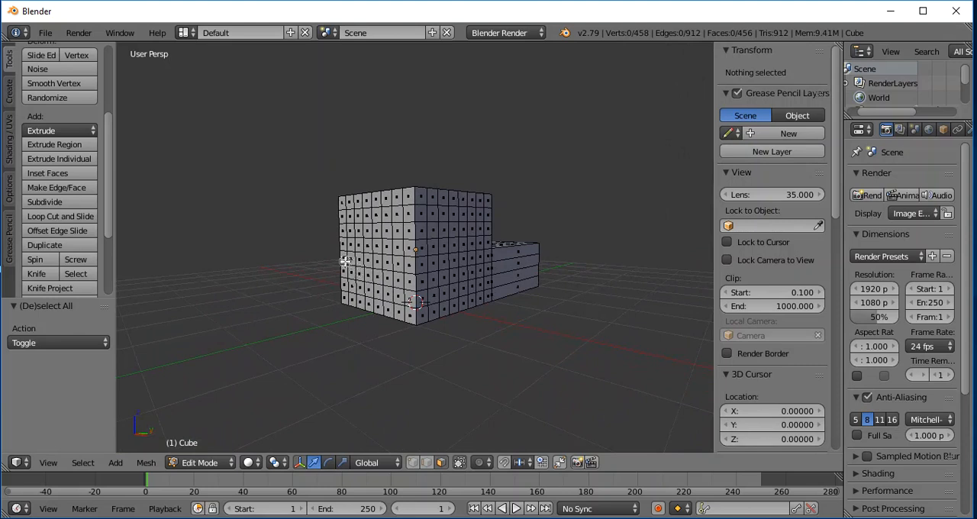
{"action": "mouse_move", "coordinate": [345, 260]}
{"action": "left_mouse_down"}
{"action": "mouse_move", "coordinate": [405, 282]}
{"action": "mouse_move", "coordinate": [397, 307]}
{"action": "mouse_move", "coordinate": [350, 289]}
{"action": "left_mouse_up"}
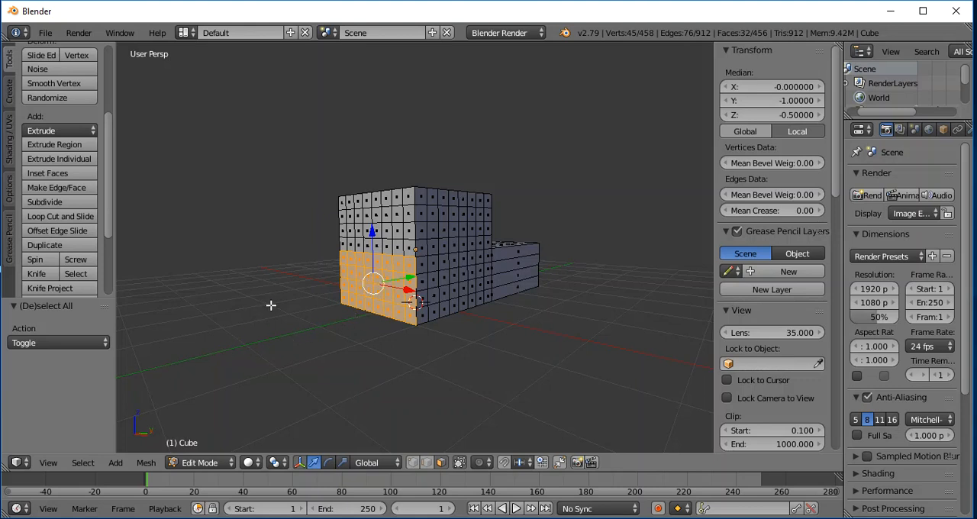
- Extrude the selected lower faces by -2 units along the global Y axis
{"action": "key", "text": "e"}
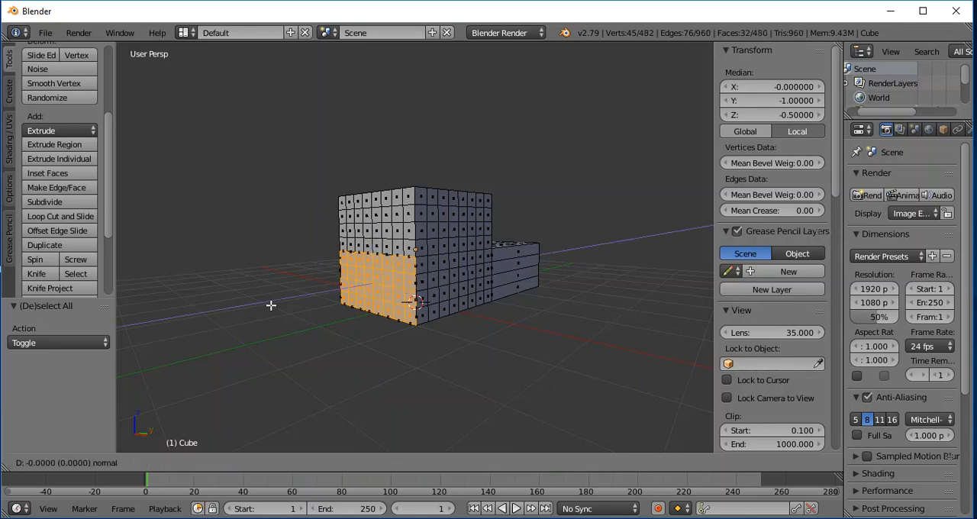
{"action": "key", "text": "y"}
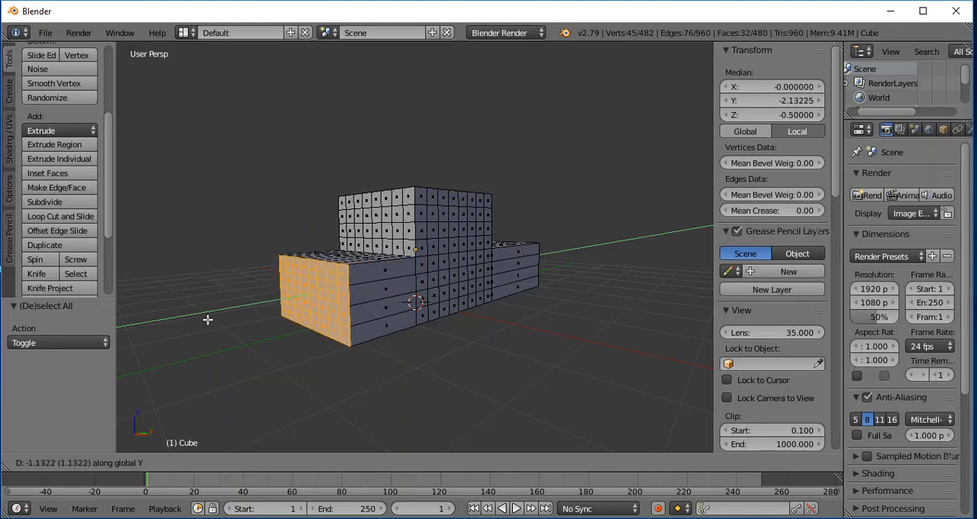
{"action": "type", "text": "-2"}
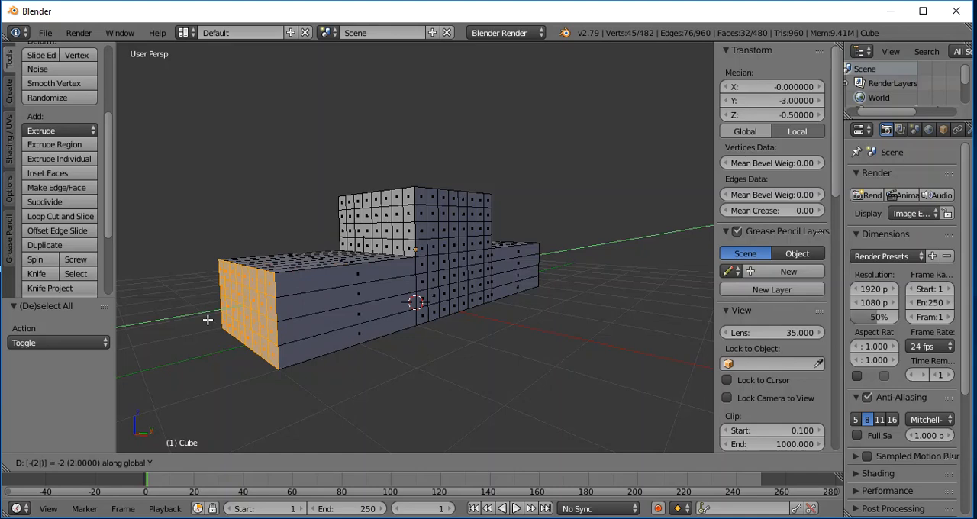
{"action": "key", "text": "Return"}
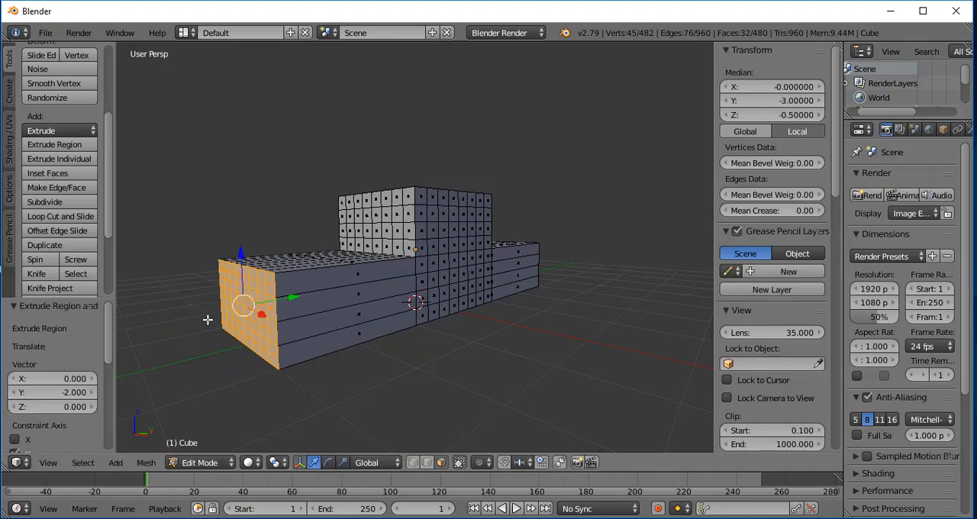
- Deselect the newly extruded end faces and face the block's positive X side
{"action": "middle_click_drag", "start_coordinate": [568, 378], "coordinate": [525, 399]}
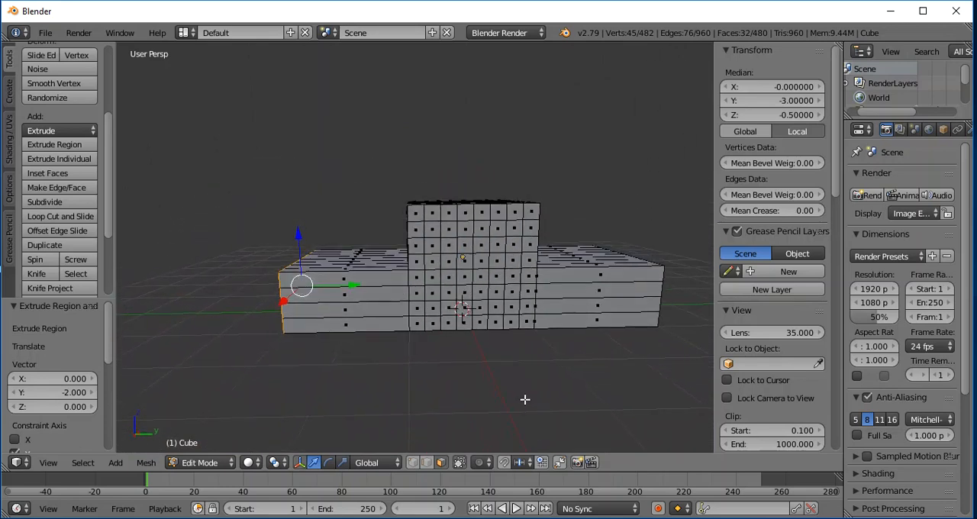
{"action": "scroll", "coordinate": [628, 376], "scroll_direction": "up", "scroll_amount": 3}
{"action": "scroll", "coordinate": [623, 378], "scroll_direction": "down", "scroll_amount": 3}
{"action": "mouse_move", "coordinate": [593, 170]}
{"action": "middle_mouse_down"}
{"action": "mouse_move", "coordinate": [587, 190]}
{"action": "mouse_move", "coordinate": [561, 199]}
{"action": "mouse_move", "coordinate": [578, 175]}
{"action": "middle_mouse_up"}
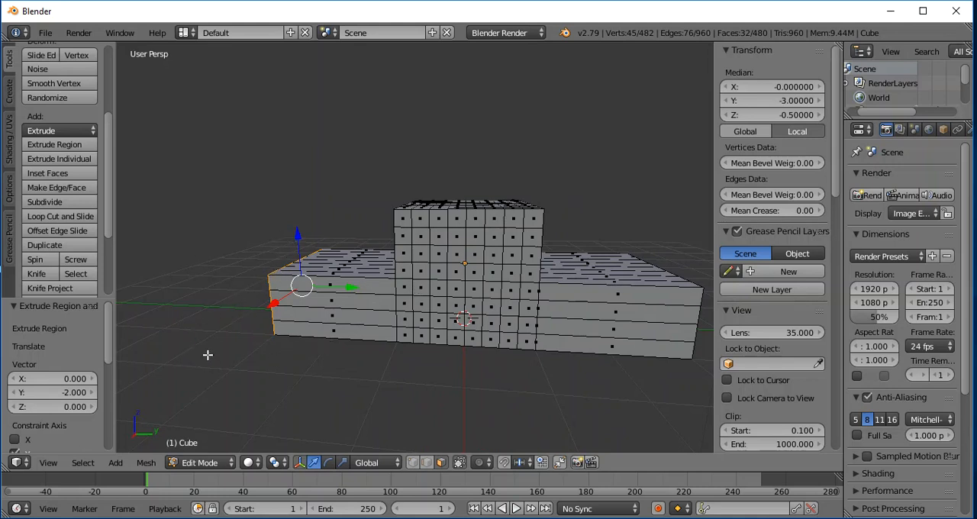
{"action": "middle_click_drag", "start_coordinate": [195, 379], "coordinate": [258, 371]}
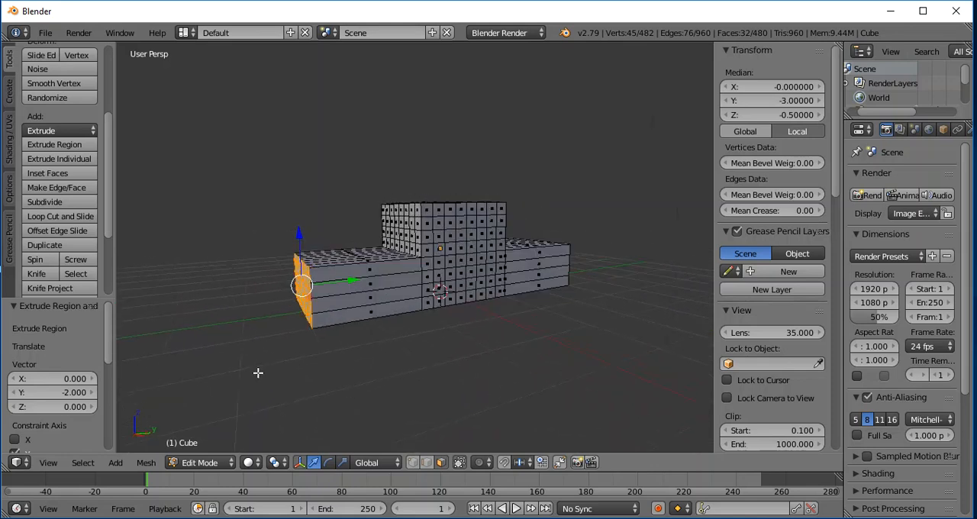
{"action": "key", "text": "a"}
{"action": "middle_click_drag", "start_coordinate": [587, 373], "coordinate": [533, 376]}
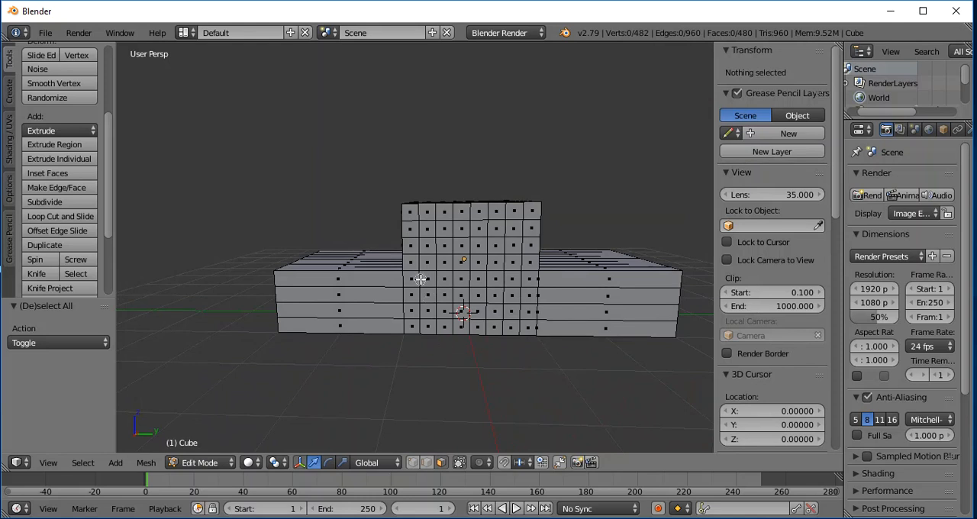
{"action": "key", "text": "c"}
{"action": "left_click_drag", "start_coordinate": [411, 280], "coordinate": [523, 279]}
{"action": "right_click", "coordinate": [523, 279]}
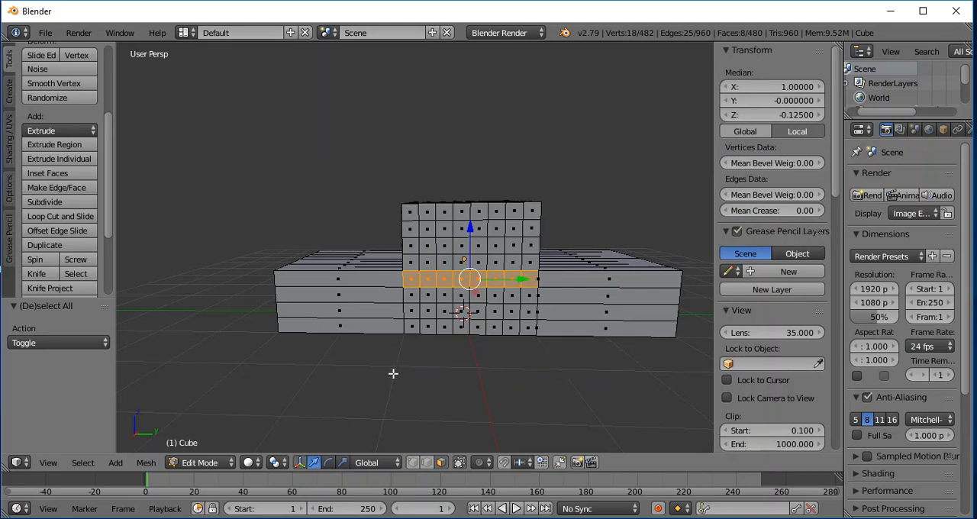
{"action": "key", "text": "a"}
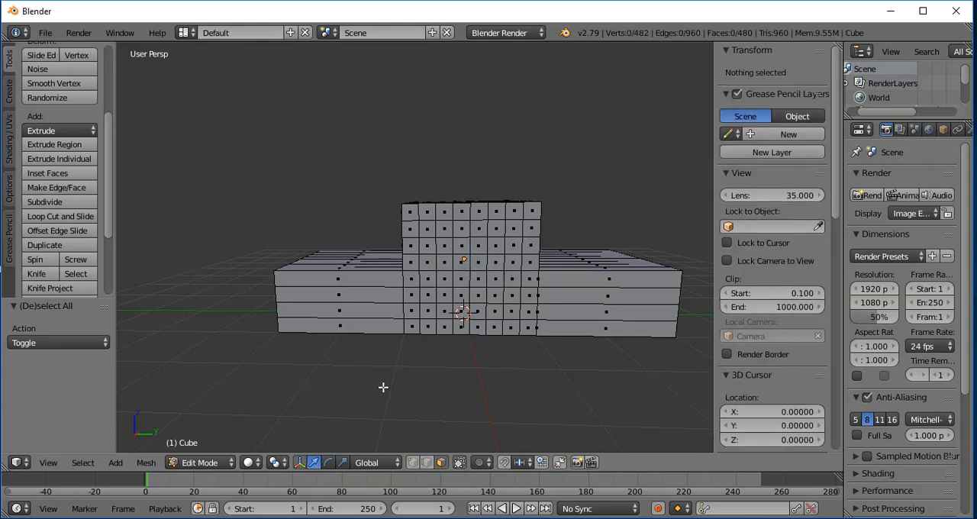
- Select the fifth row of faces from the top on the central block's positive X side and subdivide it with one cut
{"action": "left_click", "coordinate": [412, 278]}
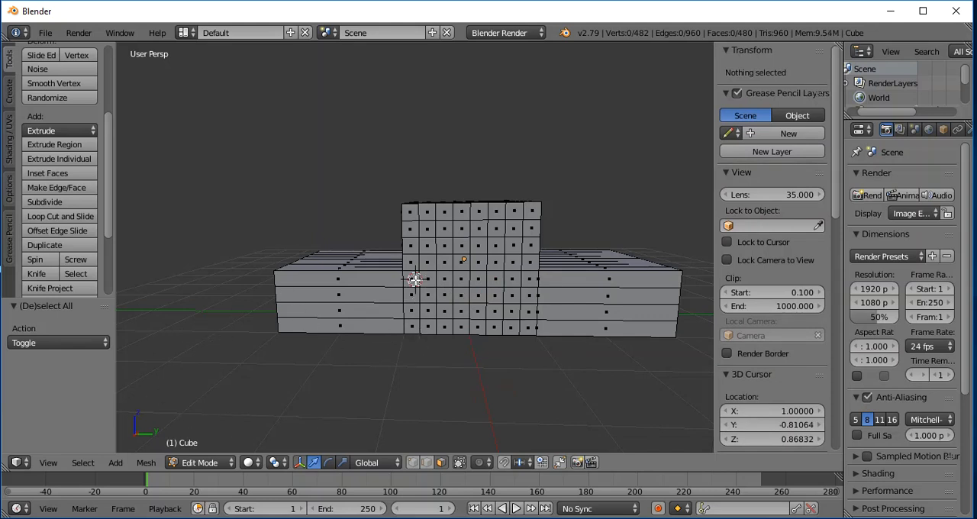
{"action": "right_click", "coordinate": [412, 279], "text": "ctrl+alt"}
{"action": "right_click", "coordinate": [529, 281], "text": "shift"}
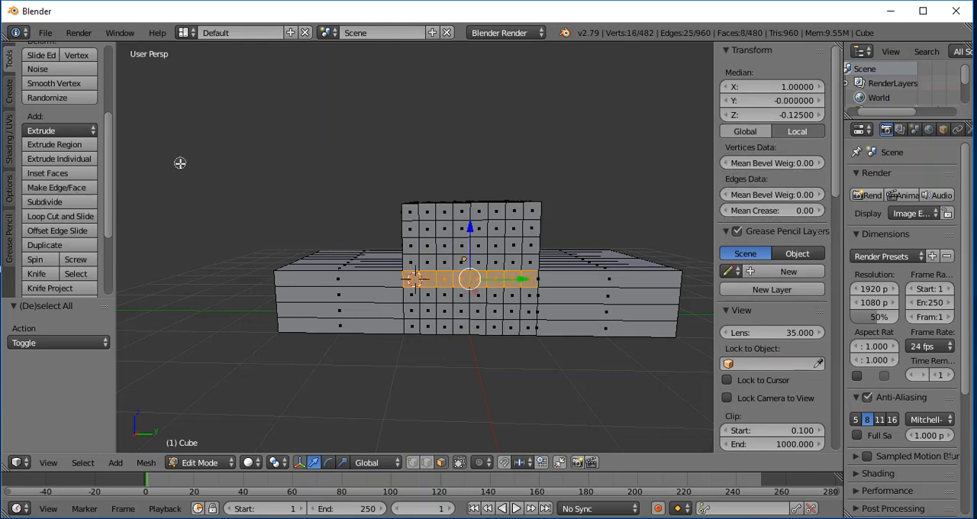
{"action": "left_click", "coordinate": [38, 201]}
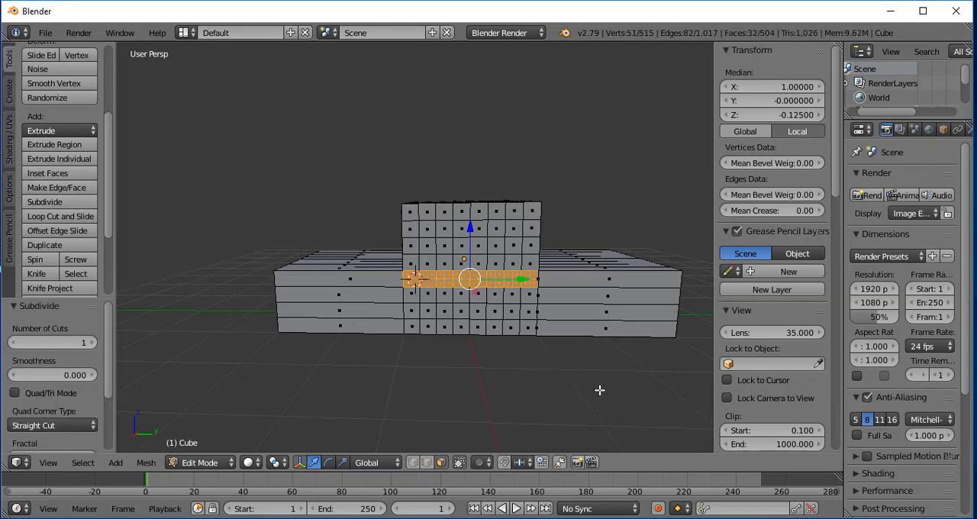
- Deselect all, then select all 16 small faces in the upper half of the subdivided row on the positive X side
{"action": "middle_click_drag", "start_coordinate": [605, 388], "coordinate": [578, 392]}
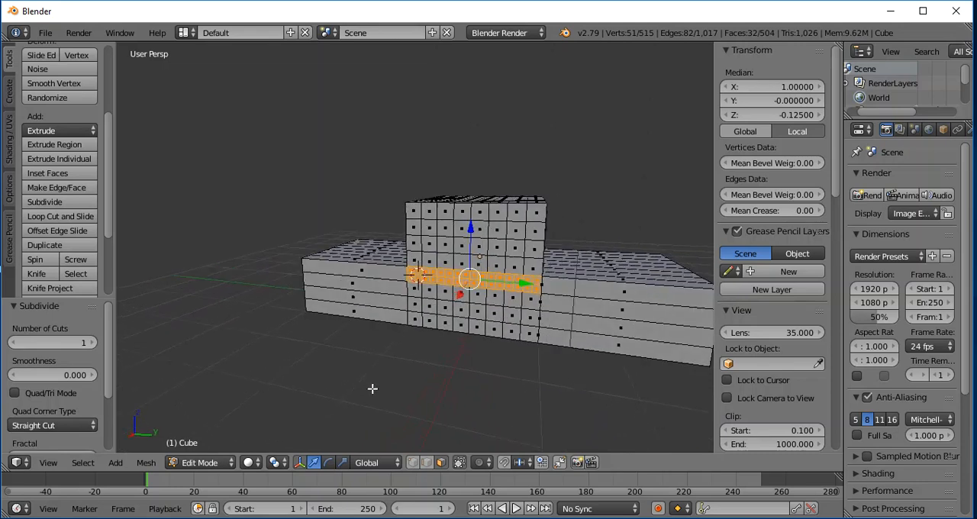
{"action": "key", "text": "a"}
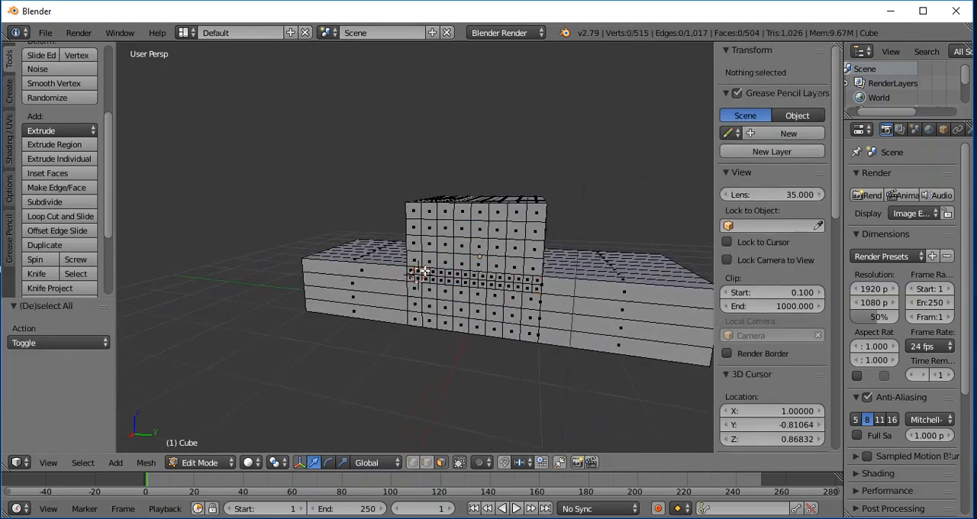
{"action": "scroll", "coordinate": [629, 380], "scroll_direction": "up", "scroll_amount": 6}
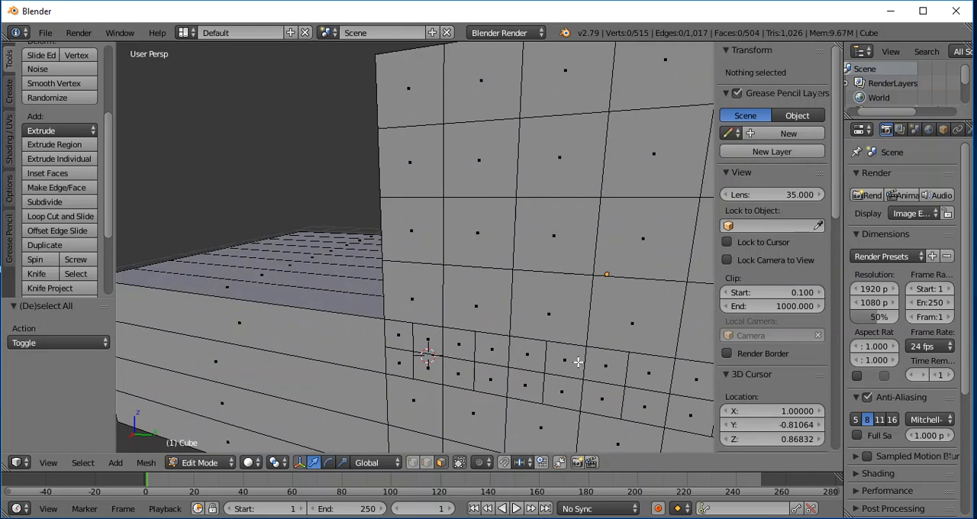
{"action": "middle_click_drag", "start_coordinate": [399, 369], "coordinate": [563, 343]}
{"action": "scroll", "coordinate": [548, 347], "scroll_direction": "down", "scroll_amount": 8, "text": "ctrl"}
{"action": "scroll", "coordinate": [548, 346], "scroll_direction": "up", "scroll_amount": 12, "text": "ctrl"}
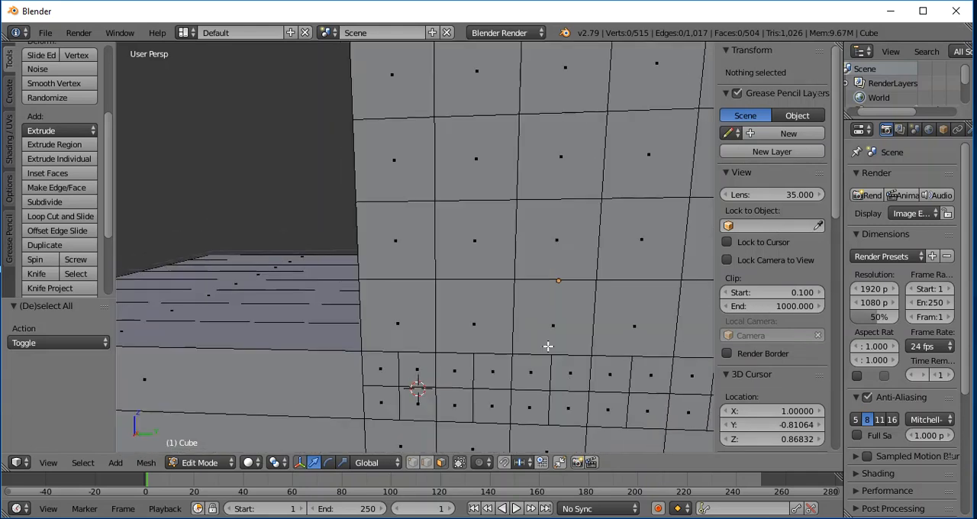
{"action": "scroll", "coordinate": [548, 347], "scroll_direction": "down", "scroll_amount": 5}
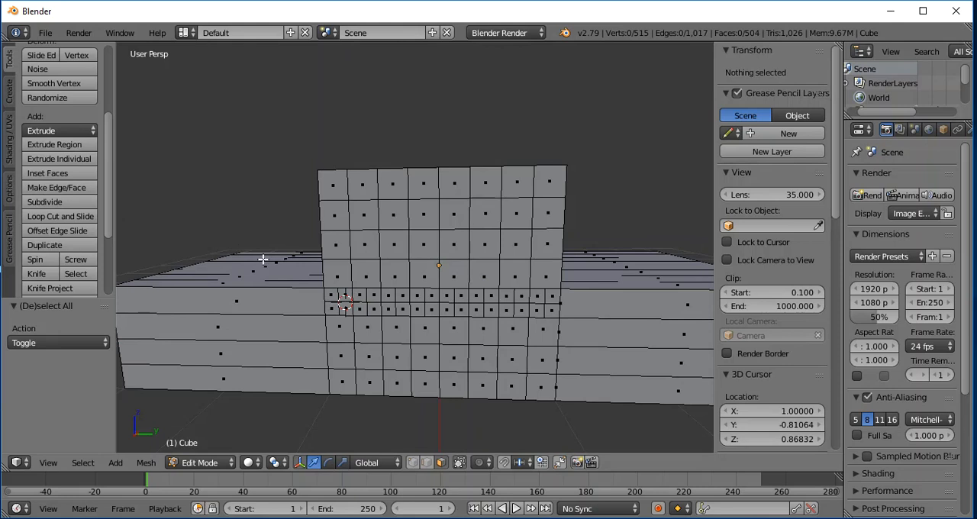
{"action": "right_click", "coordinate": [333, 296]}
{"action": "right_click", "coordinate": [346, 295], "text": "shift"}
{"action": "right_click", "coordinate": [358, 295], "text": "shift"}
{"action": "right_click", "coordinate": [372, 294], "text": "shift"}
{"action": "right_click", "coordinate": [384, 293], "text": "shift"}
{"action": "right_click", "coordinate": [403, 294], "text": "shift"}
{"action": "right_click", "coordinate": [416, 296], "text": "shift"}
{"action": "right_click", "coordinate": [431, 295], "text": "shift"}
{"action": "right_click", "coordinate": [446, 295], "text": "shift"}
{"action": "right_click", "coordinate": [461, 296], "text": "shift"}
{"action": "right_click", "coordinate": [475, 296], "text": "shift"}
{"action": "right_click", "coordinate": [488, 297], "text": "shift"}
{"action": "right_click", "coordinate": [503, 296], "text": "shift"}
{"action": "right_click", "coordinate": [517, 295], "text": "shift"}
{"action": "right_click", "coordinate": [533, 295], "text": "shift"}
{"action": "right_click", "coordinate": [548, 294], "text": "shift"}
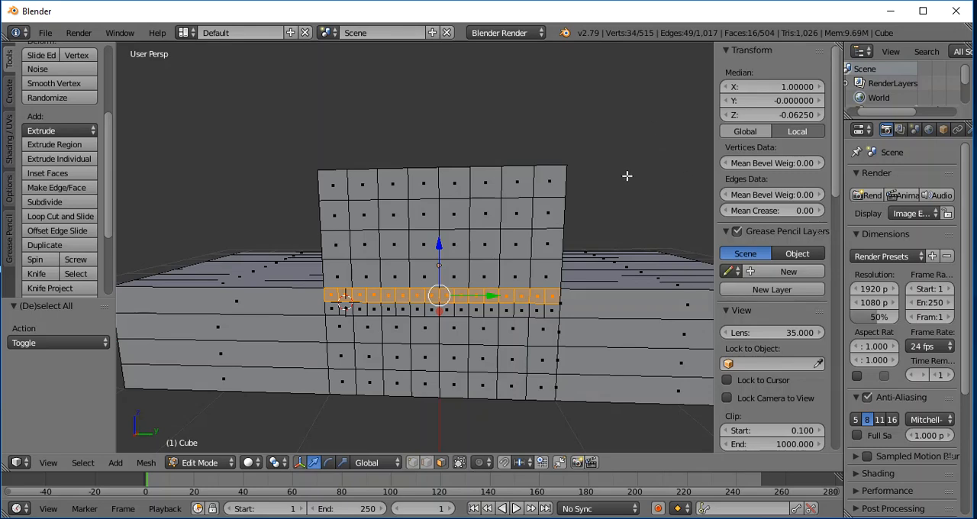
- Extrude the selected narrow strip outward by about 0.456 units along the global X axis and clear the selection
{"action": "middle_click_drag", "start_coordinate": [664, 176], "coordinate": [609, 255]}
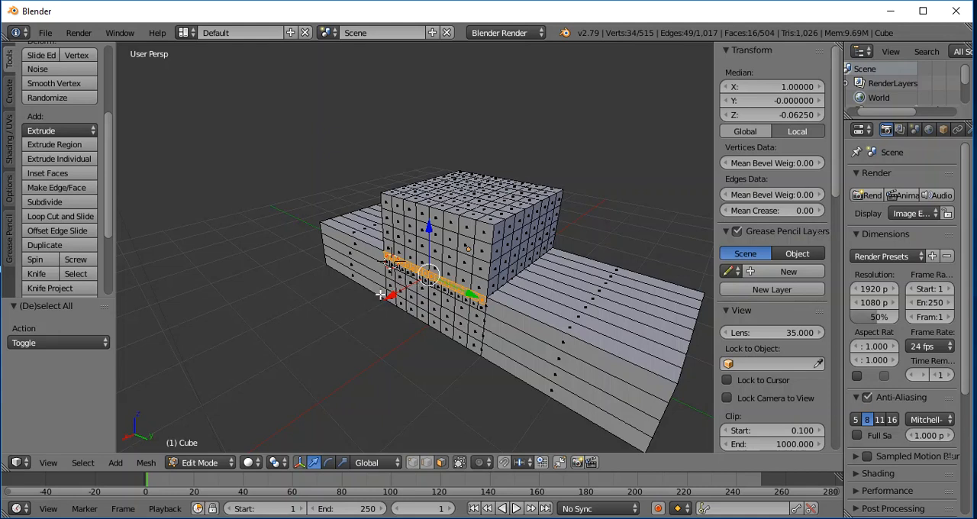
{"action": "key", "text": "e"}
{"action": "key", "text": "x"}
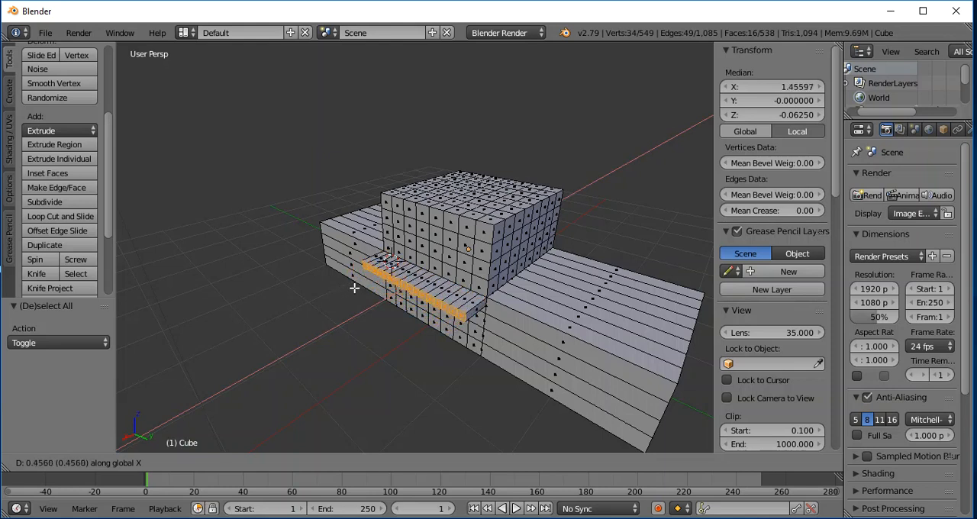
{"action": "left_click", "coordinate": [353, 285]}
{"action": "middle_click_drag", "start_coordinate": [458, 369], "coordinate": [533, 323]}
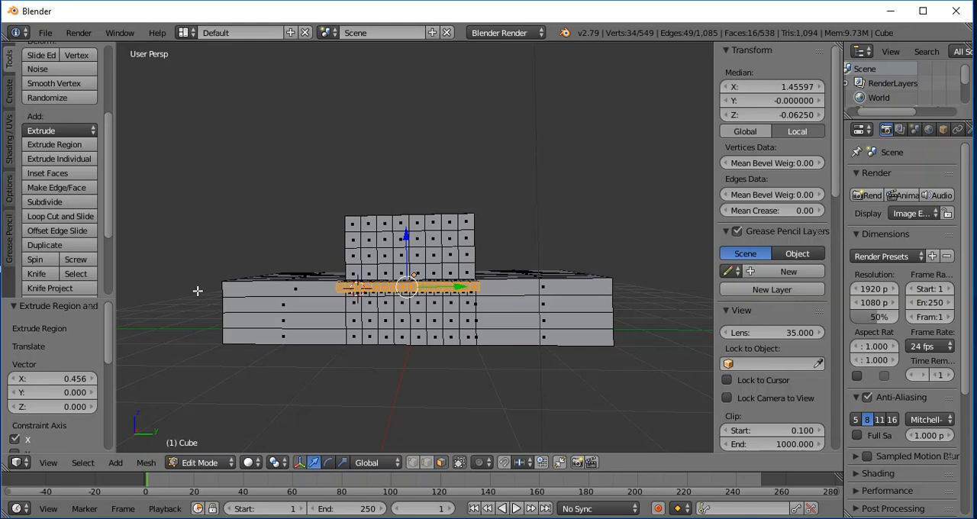
{"action": "key", "text": "a"}
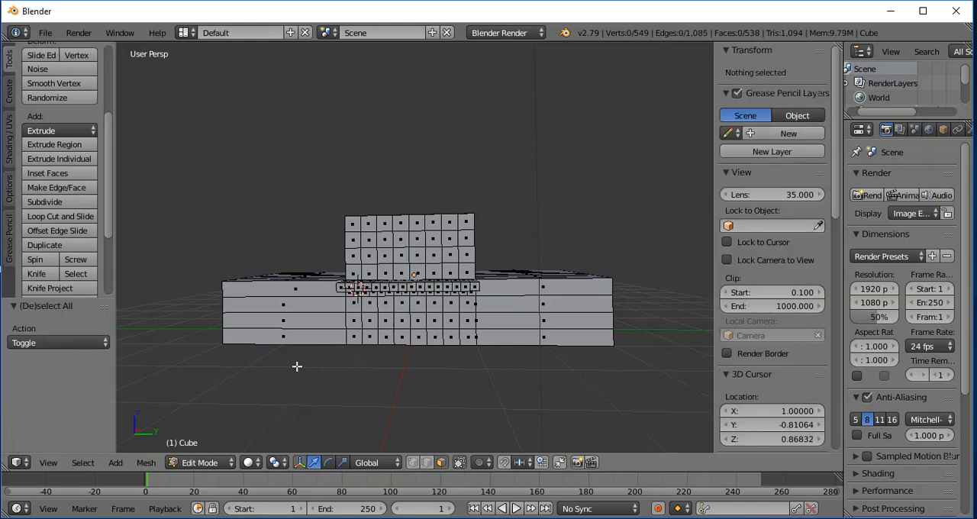
{"action": "right_click", "coordinate": [411, 309]}
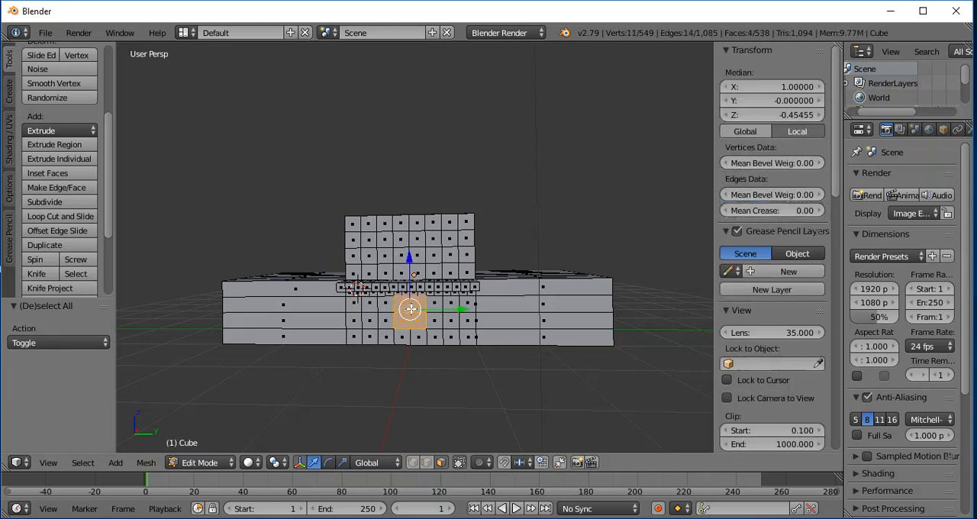
{"action": "right_click", "coordinate": [410, 332], "text": "shift"}
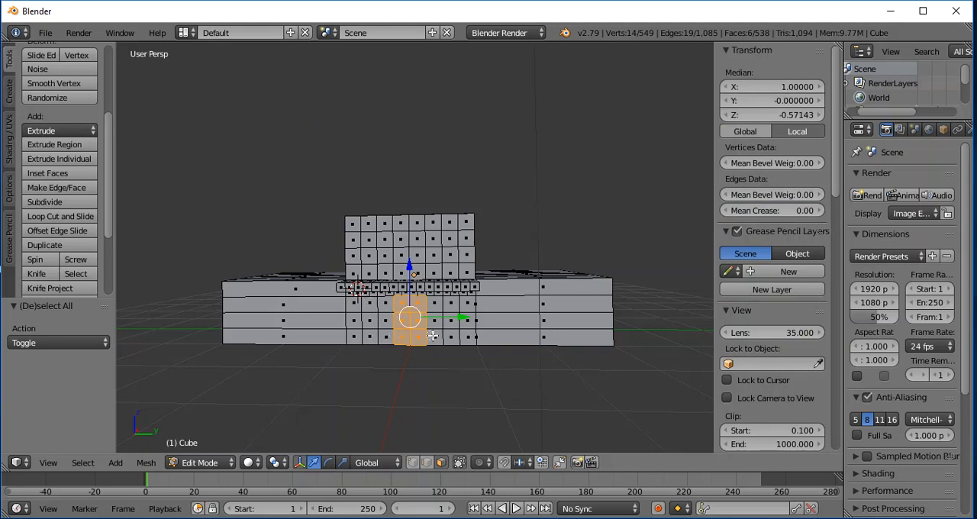
{"action": "right_click", "coordinate": [369, 304], "text": "shift"}
{"action": "right_click", "coordinate": [386, 305], "text": "shift"}
{"action": "right_click", "coordinate": [385, 320], "text": "shift"}
{"action": "right_click", "coordinate": [384, 336], "text": "shift"}
{"action": "right_click", "coordinate": [371, 336], "text": "shift"}
{"action": "right_click", "coordinate": [370, 323], "text": "shift"}
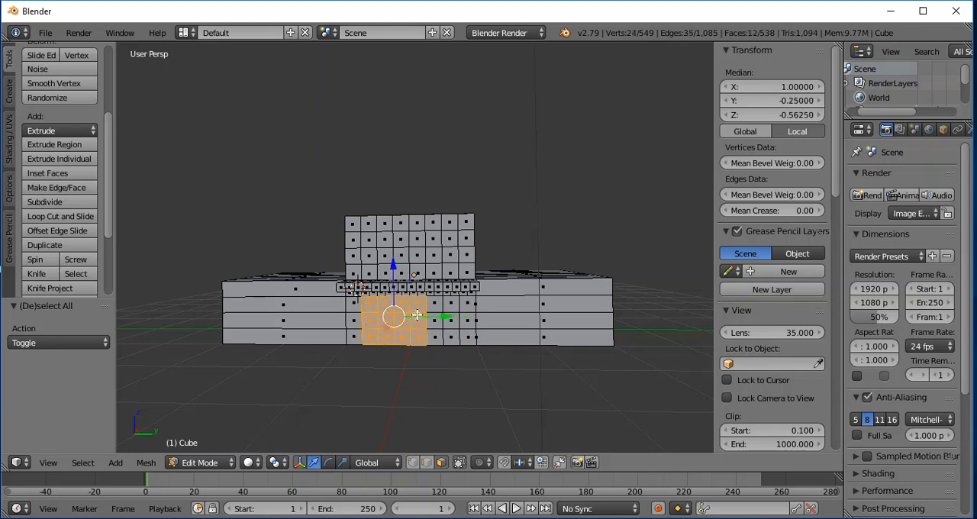
{"action": "right_click", "coordinate": [434, 305], "text": "shift"}
{"action": "right_click", "coordinate": [450, 305], "text": "shift"}
{"action": "right_click", "coordinate": [450, 320], "text": "shift"}
{"action": "right_click", "coordinate": [451, 336], "text": "shift"}
{"action": "right_click", "coordinate": [436, 335], "text": "shift"}
{"action": "right_click", "coordinate": [436, 321], "text": "shift"}
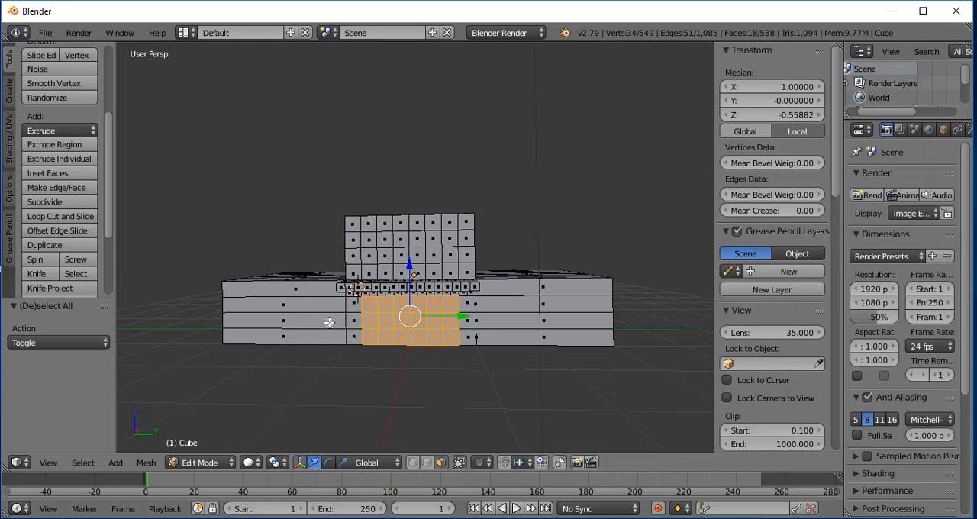
{"action": "key", "text": "a"}
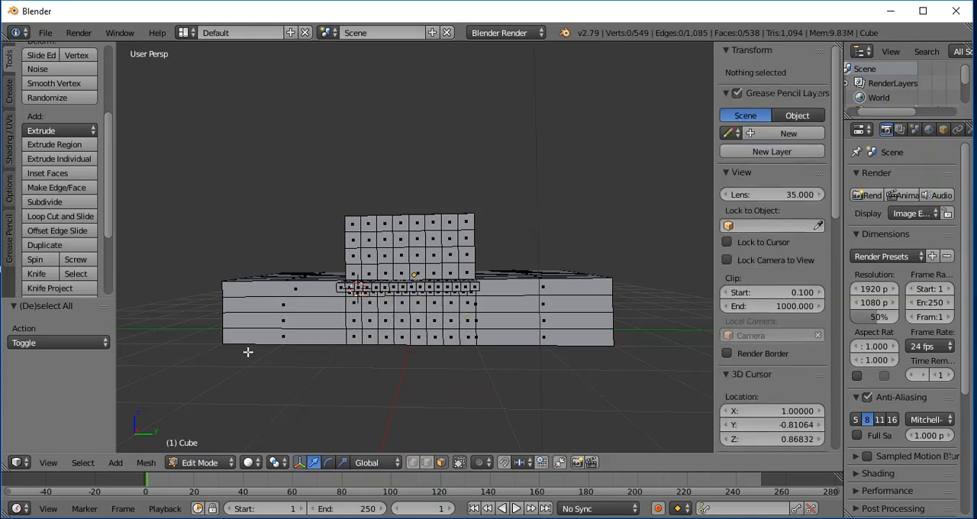
- Select the vertical column of three faces below the ledge at the central block's negative Y edge, on the positive X side
{"action": "left_click", "coordinate": [353, 304]}
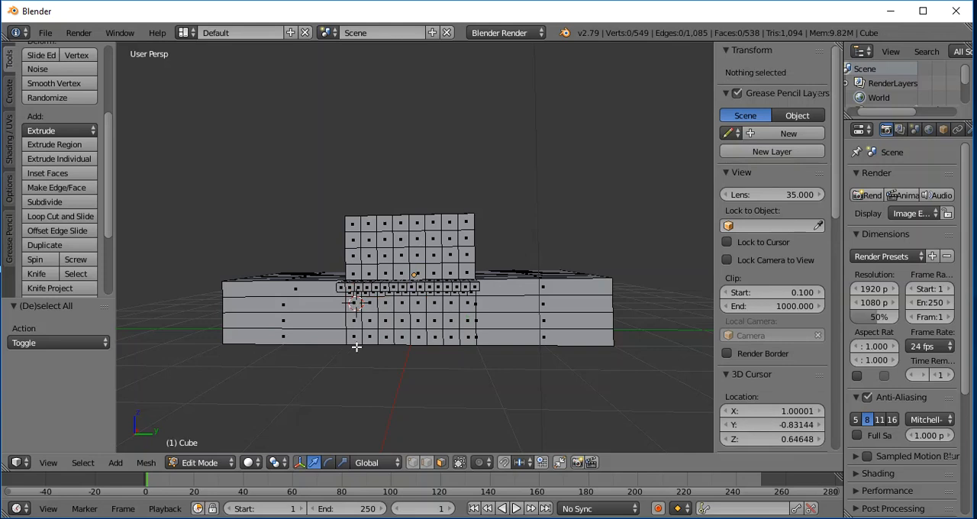
{"action": "right_click", "coordinate": [354, 305]}
{"action": "right_click", "coordinate": [354, 318], "text": "shift"}
{"action": "right_click", "coordinate": [355, 330], "text": "shift"}
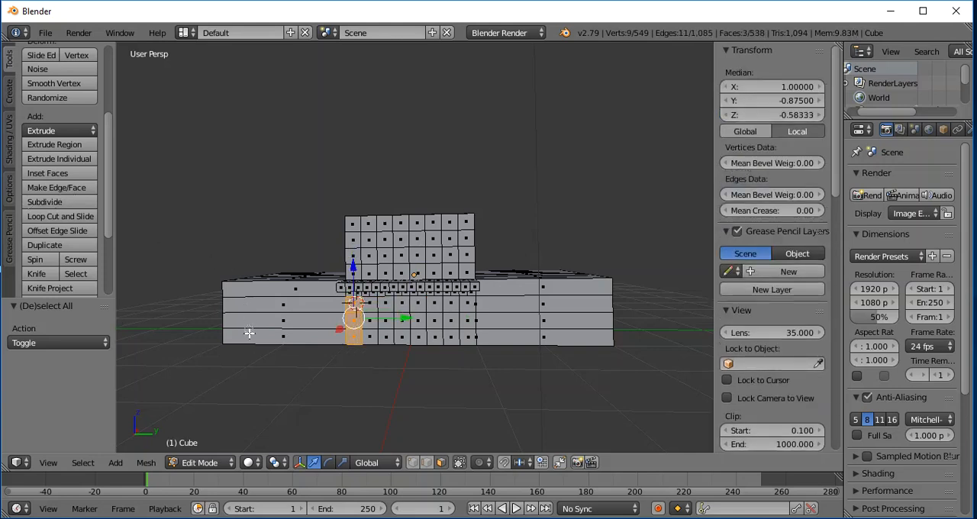
- Subdivide the selected column of three faces with one cut and clear the selection
{"action": "left_click", "coordinate": [48, 203]}
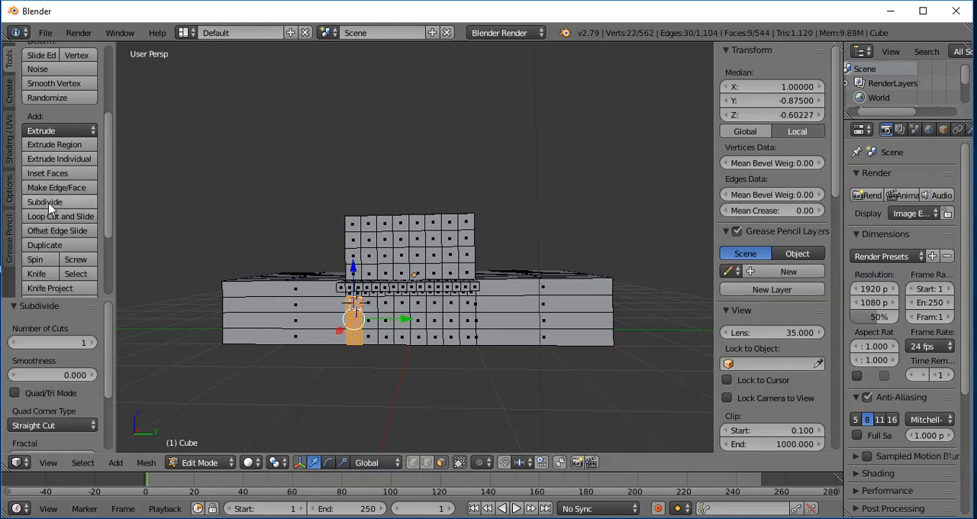
{"action": "left_click", "coordinate": [465, 376]}
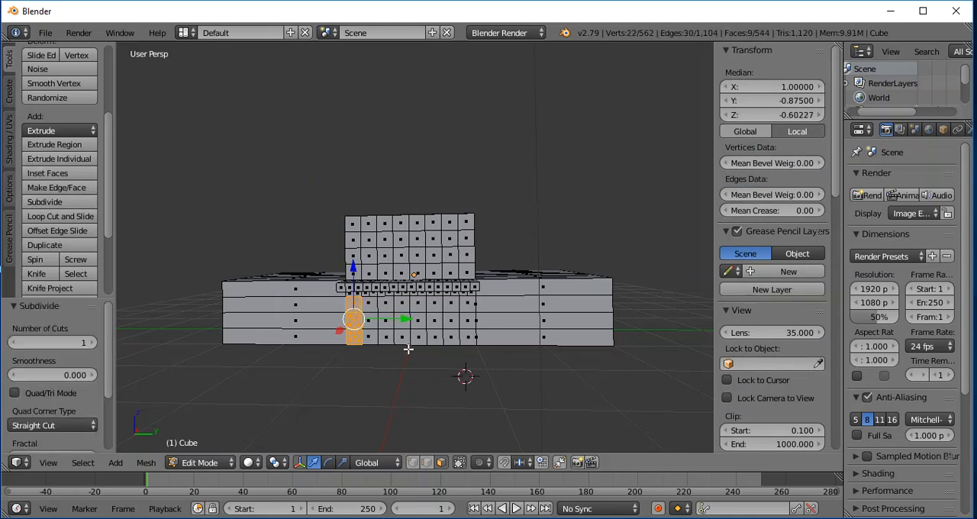
{"action": "key", "text": "a"}
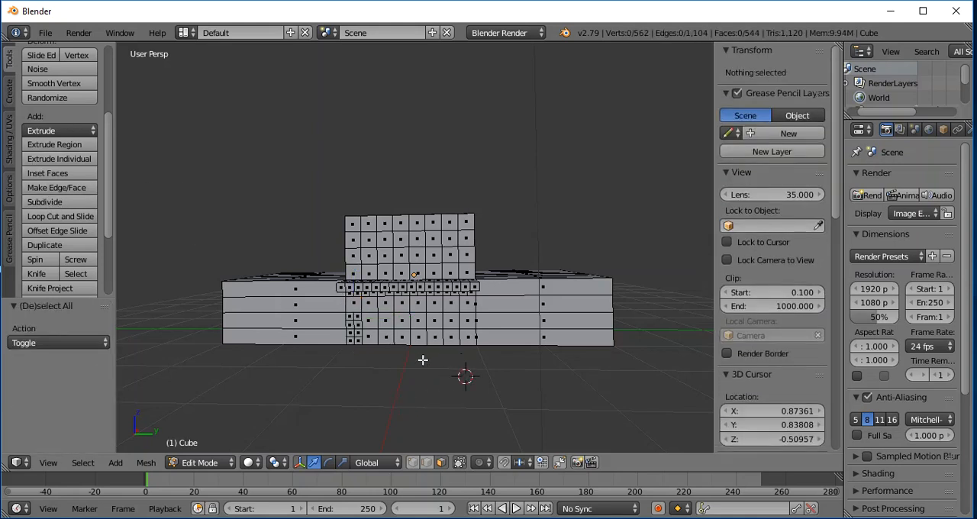
- Try to subdivide the top face of the column directly below the ledge at the block's negative Y edge
{"action": "right_click", "coordinate": [353, 304], "text": "alt"}
{"action": "left_click", "coordinate": [46, 202]}
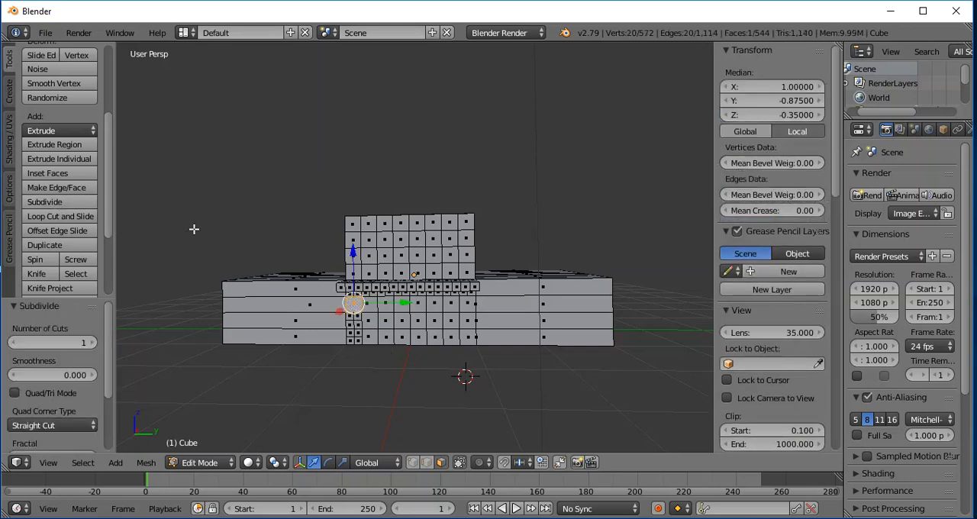
{"action": "right_click", "coordinate": [305, 307], "text": "alt"}
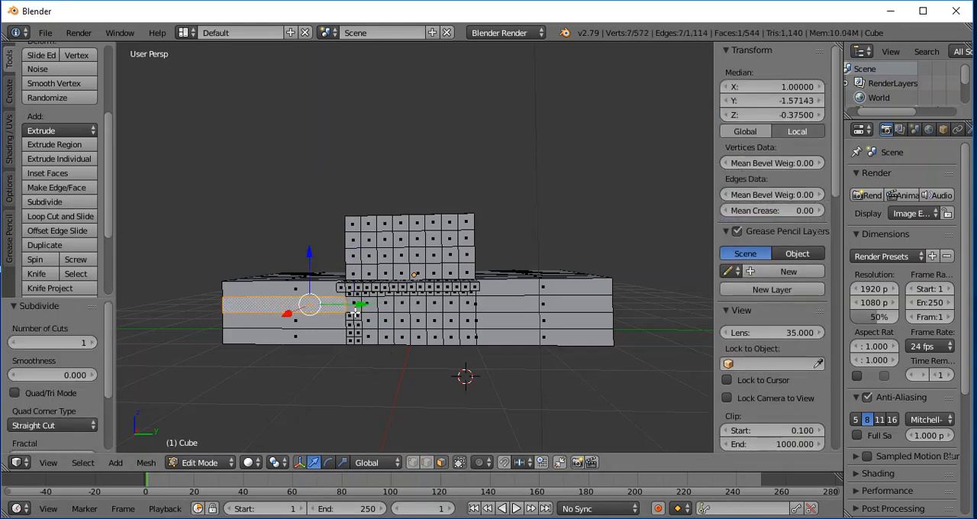
{"action": "scroll", "coordinate": [385, 336], "scroll_direction": "up", "scroll_amount": 3}
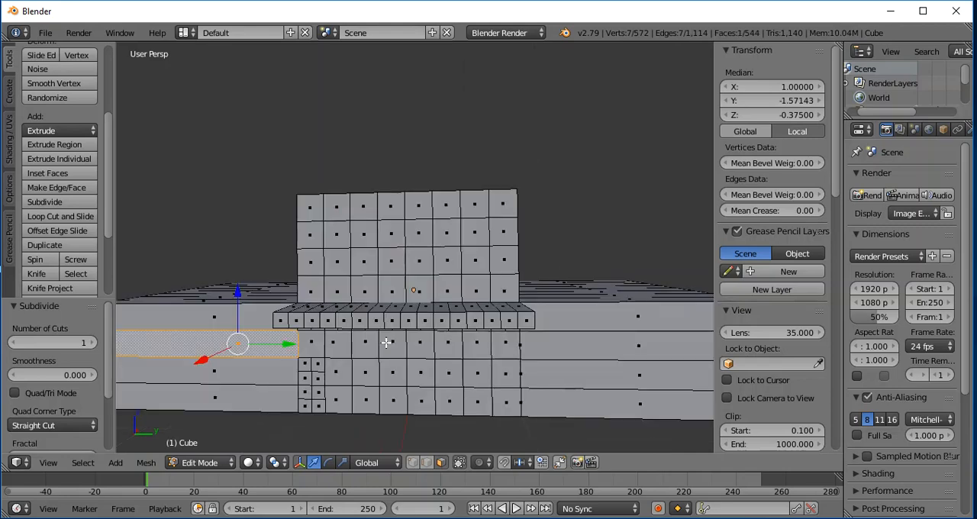
{"action": "scroll", "coordinate": [331, 387], "scroll_direction": "down", "scroll_amount": 3}
{"action": "mouse_move", "coordinate": [385, 364]}
{"action": "middle_mouse_down"}
{"action": "mouse_move", "coordinate": [391, 349]}
{"action": "mouse_move", "coordinate": [389, 361]}
{"action": "middle_mouse_up"}
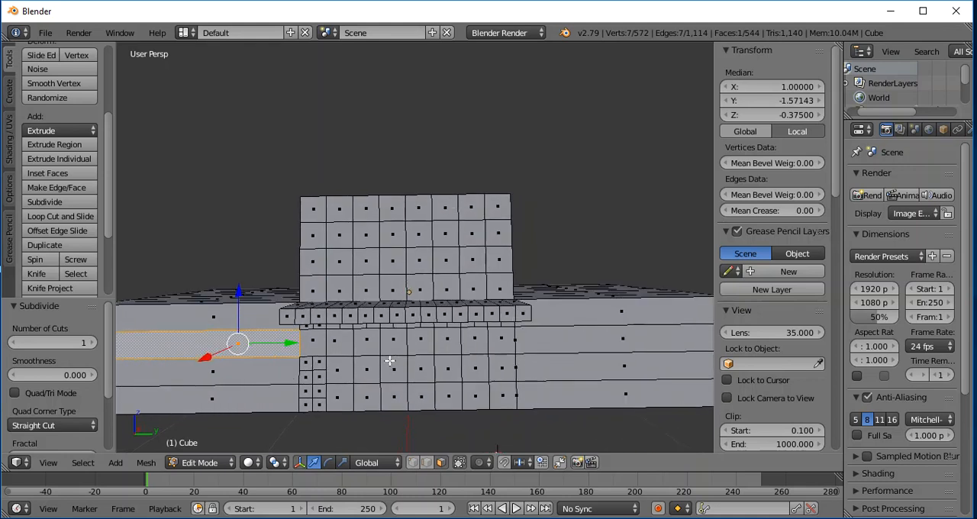
{"action": "right_click", "coordinate": [314, 350]}
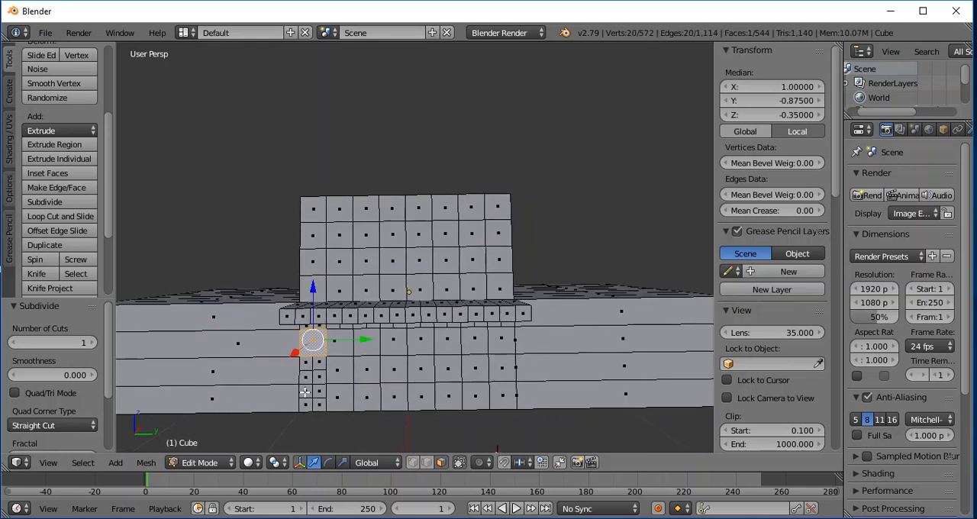
{"action": "left_click", "coordinate": [52, 203]}
- Undo the subdivisions and the face selection in the column below the ledge at the negative Y edge
{"action": "key", "text": "ctrl+z"}
{"action": "key", "text": "ctrl+z"}
{"action": "key", "text": "ctrl+shift+z"}
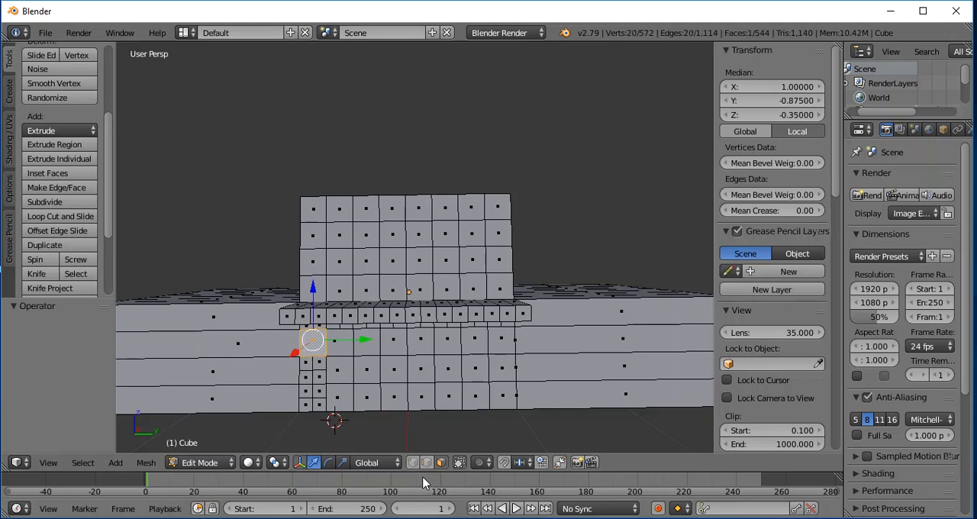
{"action": "key", "text": "ctrl+z"}
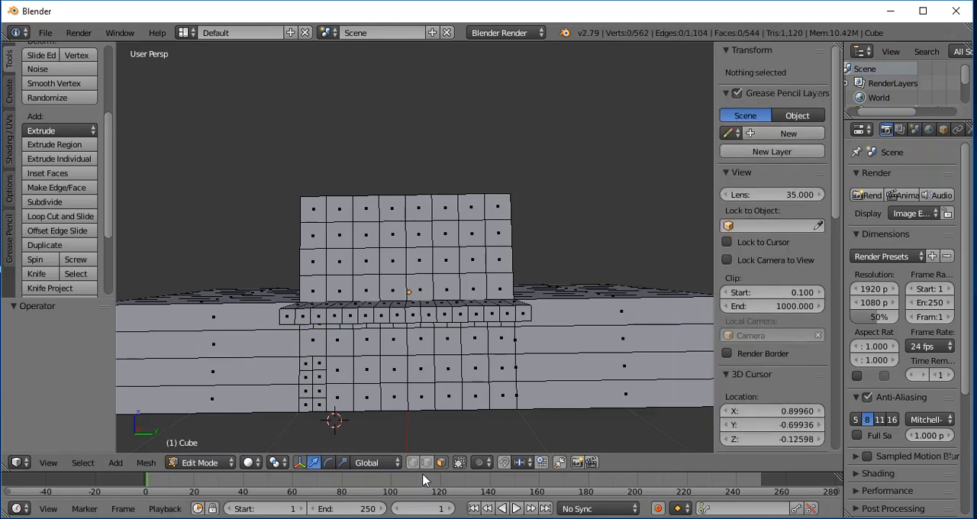
{"action": "key", "text": "ctrl+z"}
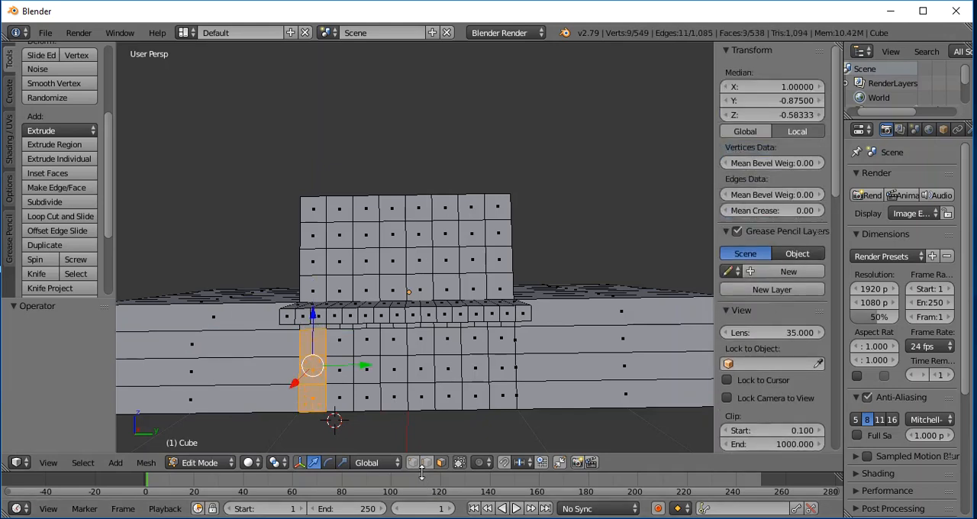
{"action": "key", "text": "ctrl+z"}
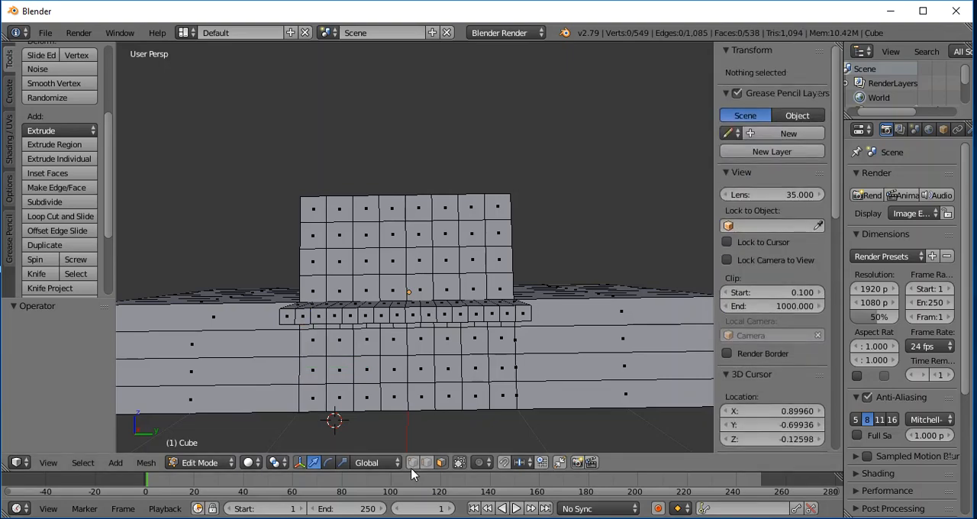
- Select the three faces below the ledge at the block's negative Y edge again, subdivide them with one cut and deselect all
{"action": "mouse_move", "coordinate": [247, 395]}
{"action": "middle_mouse_down"}
{"action": "mouse_move", "coordinate": [252, 345]}
{"action": "mouse_move", "coordinate": [274, 339]}
{"action": "mouse_move", "coordinate": [283, 348]}
{"action": "mouse_move", "coordinate": [275, 368]}
{"action": "mouse_move", "coordinate": [261, 391]}
{"action": "mouse_move", "coordinate": [249, 384]}
{"action": "middle_mouse_up"}
{"action": "scroll", "coordinate": [248, 385], "scroll_direction": "up", "scroll_amount": 3}
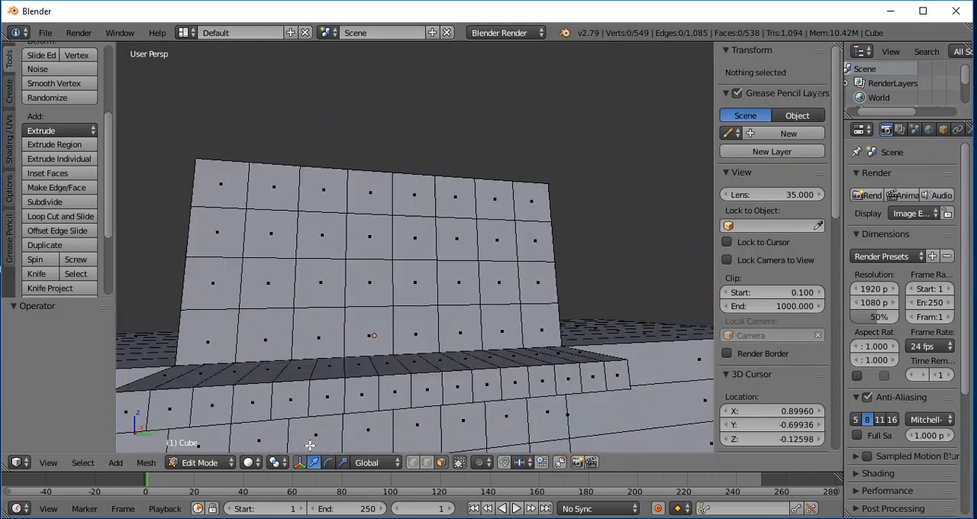
{"action": "scroll", "coordinate": [299, 370], "scroll_direction": "down", "scroll_amount": 3}
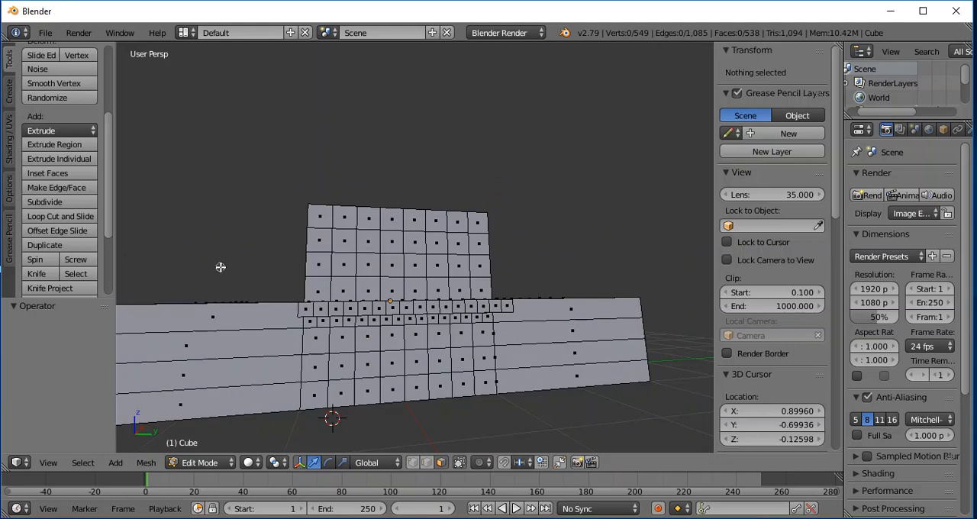
{"action": "right_click", "coordinate": [318, 346]}
{"action": "right_click", "coordinate": [314, 372], "text": "shift"}
{"action": "right_click", "coordinate": [319, 395], "text": "shift"}
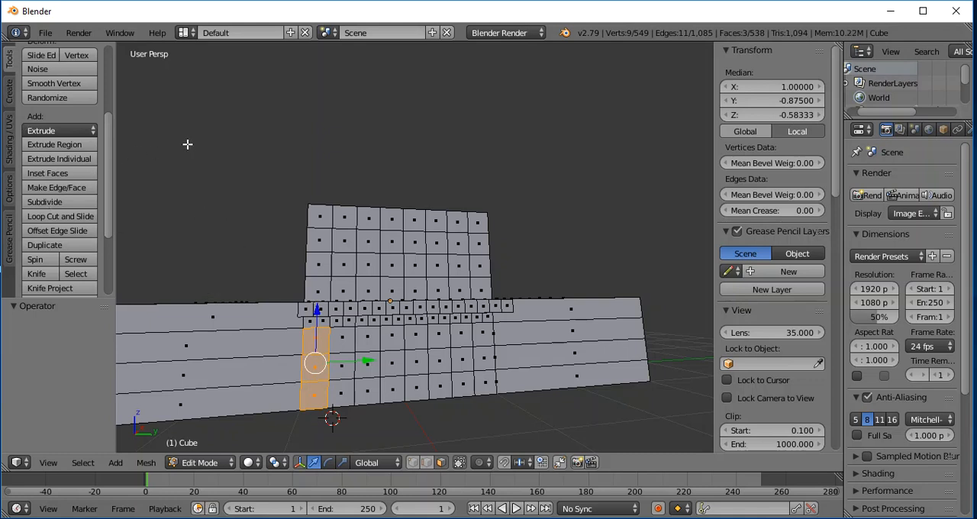
{"action": "left_click", "coordinate": [47, 200]}
{"action": "left_click", "coordinate": [374, 426]}
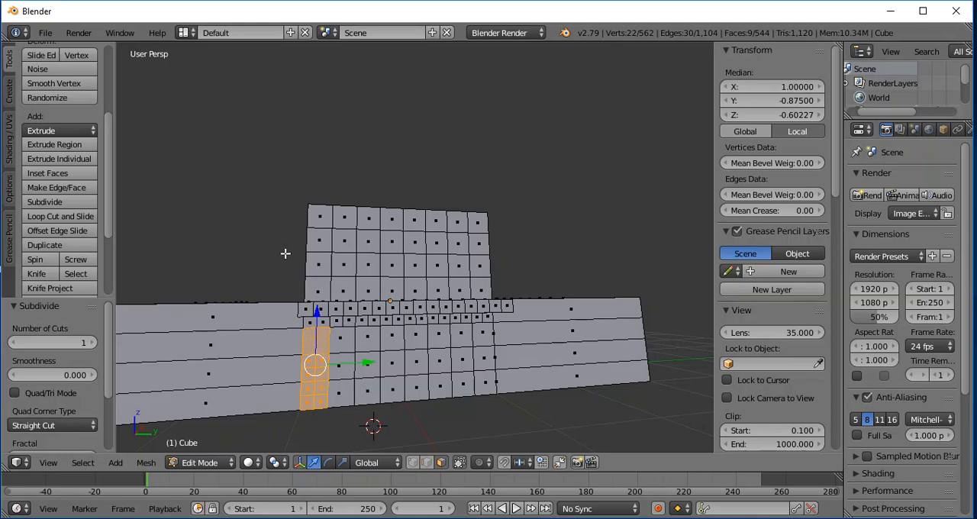
{"action": "key", "text": "a"}
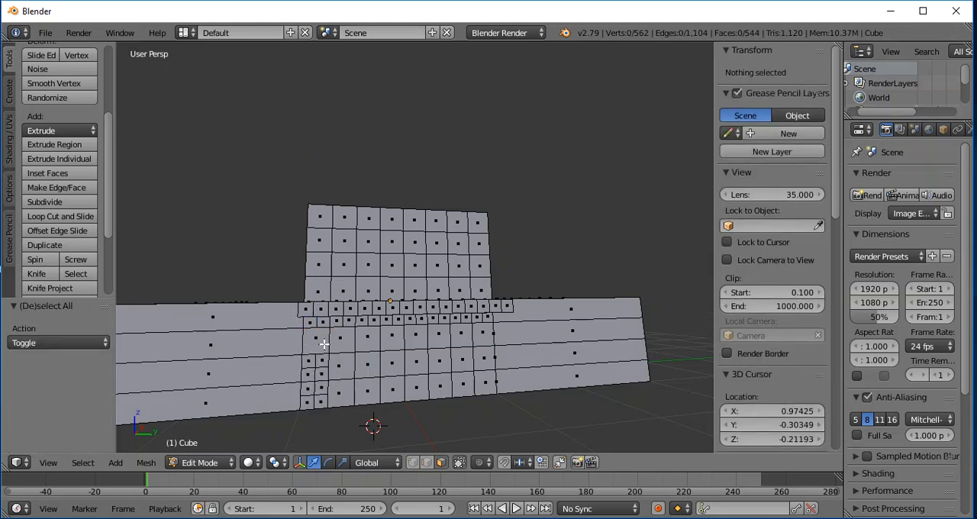
- Knife a vertical cut through the middle of the column's undivided top face, down to the subdivided faces
{"action": "left_click", "coordinate": [36, 274]}
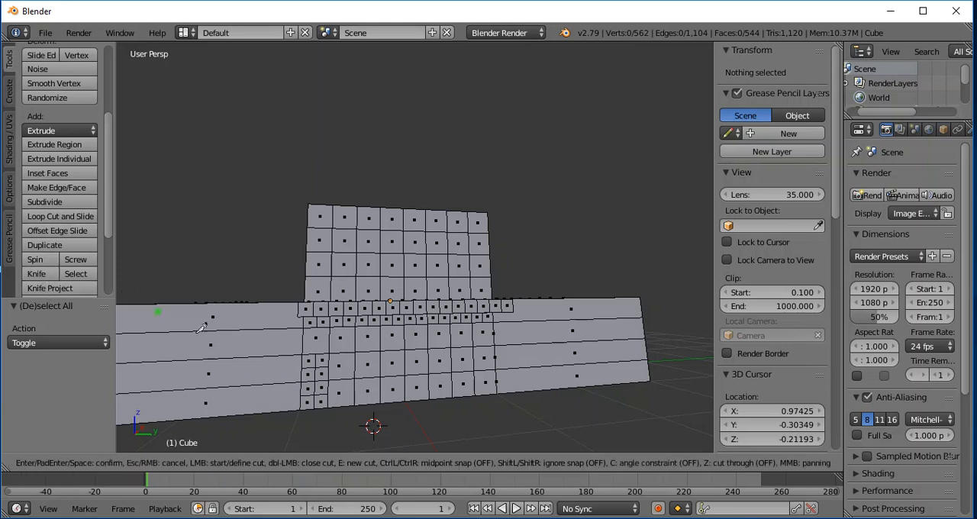
{"action": "left_click", "coordinate": [317, 327]}
{"action": "left_click", "coordinate": [317, 353]}
{"action": "key", "text": "Return"}
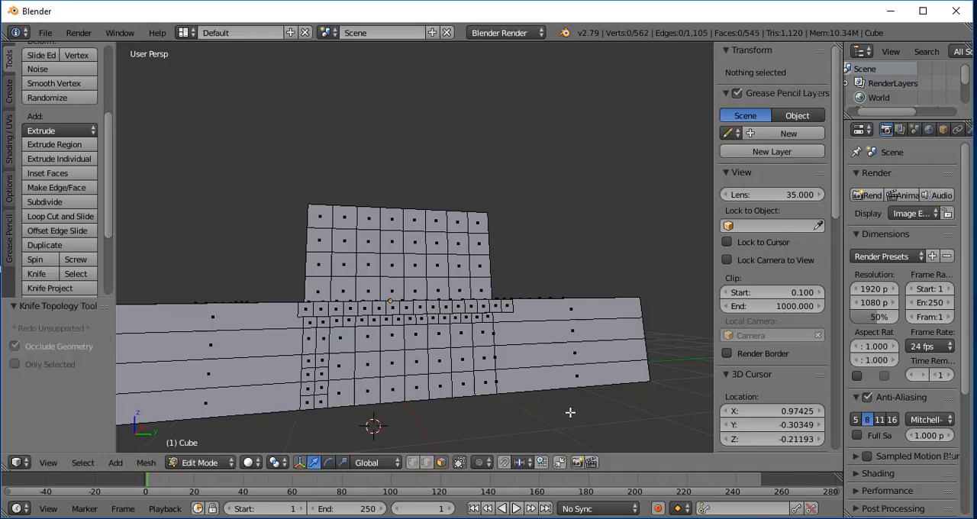
- Knife a vertical cut through the three faces below the ledge near the central block's positive Y edge
{"action": "scroll", "coordinate": [548, 412], "scroll_direction": "down", "scroll_amount": 3}
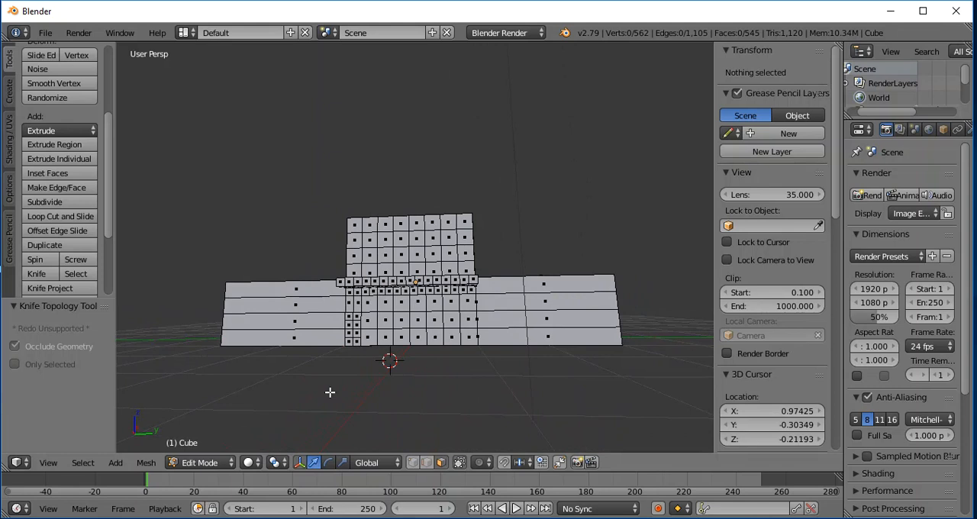
{"action": "scroll", "coordinate": [332, 392], "scroll_direction": "down", "scroll_amount": 2}
{"action": "scroll", "coordinate": [336, 395], "scroll_direction": "up", "scroll_amount": 5}
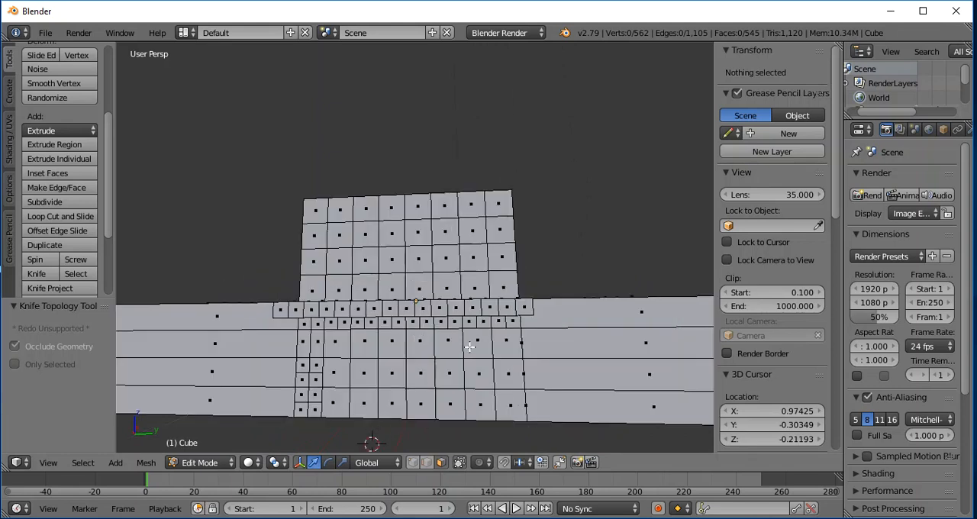
{"action": "left_click", "coordinate": [39, 275]}
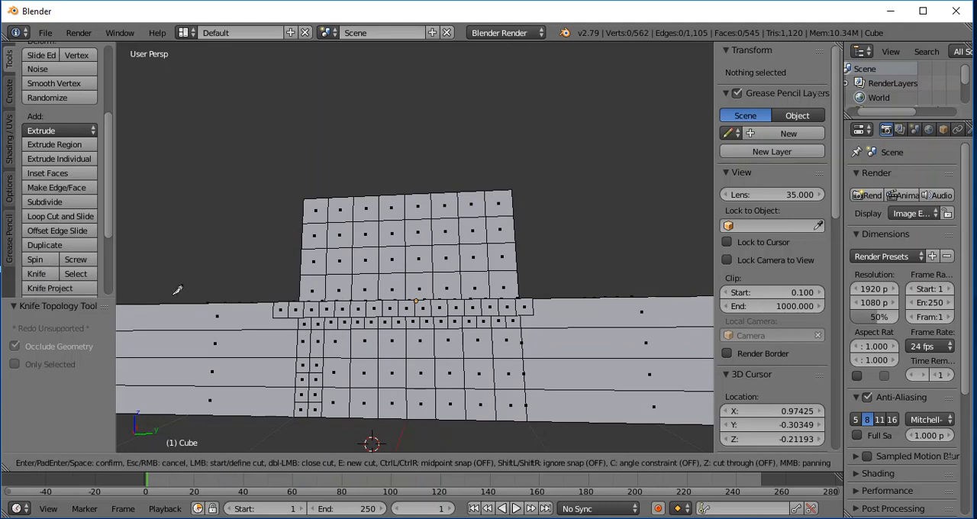
{"action": "left_click", "coordinate": [510, 325]}
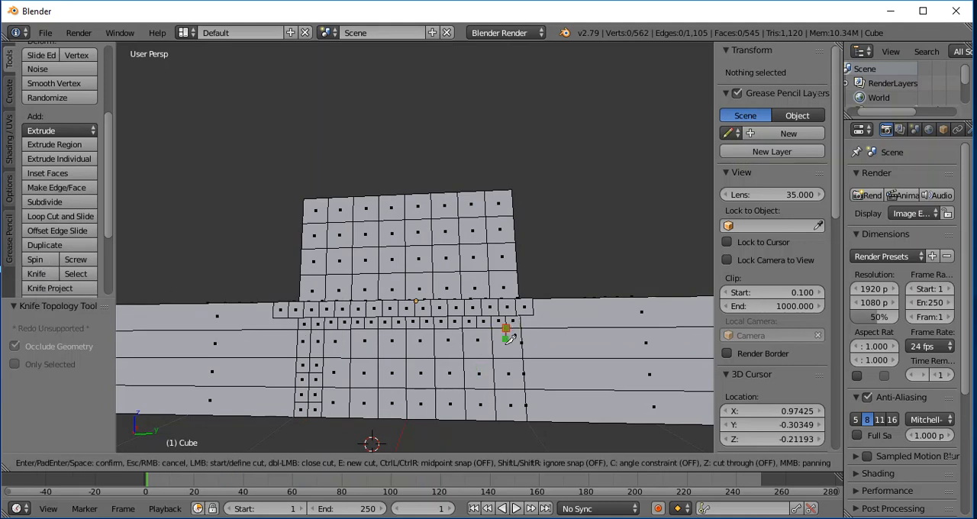
{"action": "left_click", "coordinate": [509, 419]}
{"action": "key", "text": "Return"}
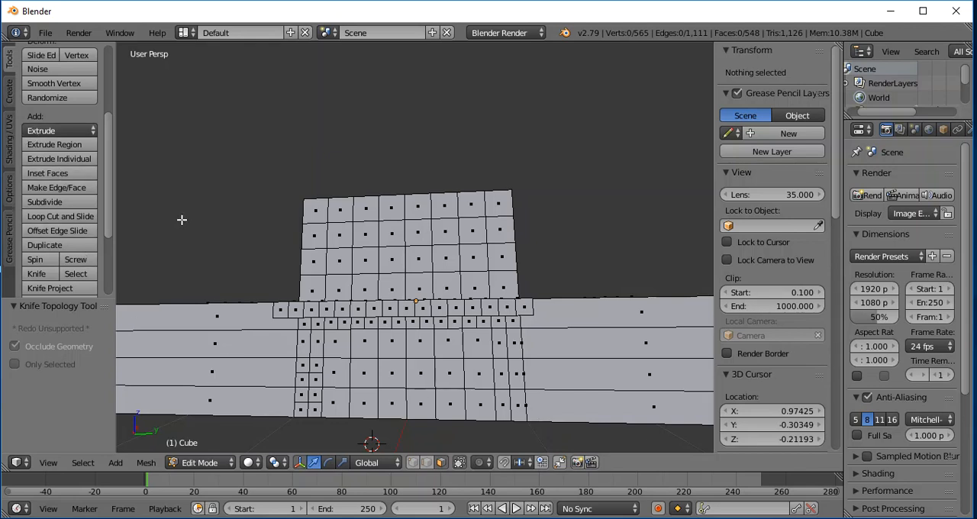
- Select all the faces below the ledge that lie between the two vertical cuts on the positive X side
{"action": "right_click", "coordinate": [319, 339]}
{"action": "right_click", "coordinate": [335, 342], "text": "shift"}
{"action": "right_click", "coordinate": [362, 343], "text": "shift"}
{"action": "right_click", "coordinate": [391, 344], "text": "shift"}
{"action": "right_click", "coordinate": [420, 346], "text": "shift"}
{"action": "right_click", "coordinate": [451, 348], "text": "shift"}
{"action": "right_click", "coordinate": [477, 341], "text": "shift"}
{"action": "right_click", "coordinate": [499, 342], "text": "shift"}
{"action": "right_click", "coordinate": [499, 373], "text": "shift"}
{"action": "right_click", "coordinate": [479, 373], "text": "shift"}
{"action": "right_click", "coordinate": [479, 404], "text": "shift"}
{"action": "right_click", "coordinate": [500, 405], "text": "shift"}
{"action": "mouse_move", "coordinate": [442, 406]}
{"action": "left_mouse_down"}
{"action": "mouse_move", "coordinate": [316, 402]}
{"action": "mouse_move", "coordinate": [320, 373]}
{"action": "mouse_move", "coordinate": [443, 368]}
{"action": "left_mouse_up"}
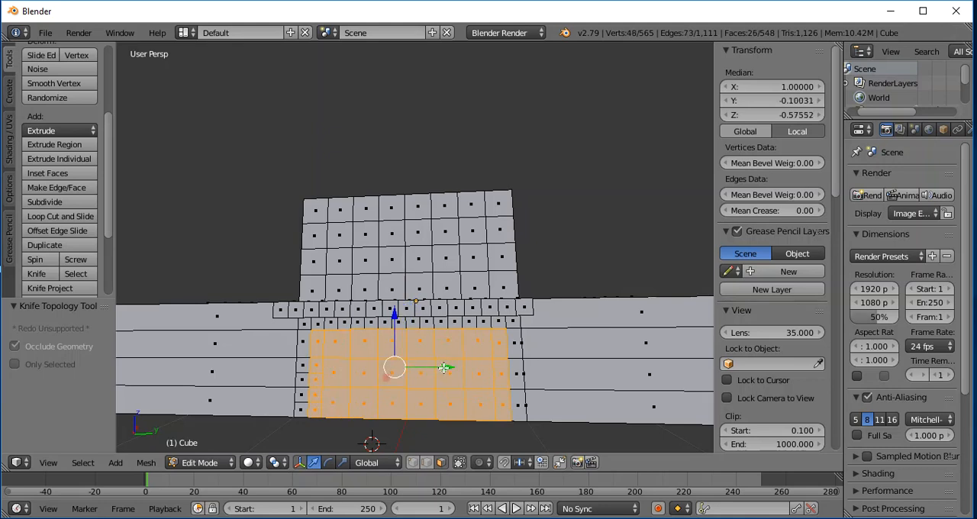
- Extrude the selected faces inward by -0.347 along the X axis to form a recess, and clear the selection
{"action": "right_click", "coordinate": [614, 247]}
{"action": "middle_click_drag", "start_coordinate": [641, 229], "coordinate": [603, 256]}
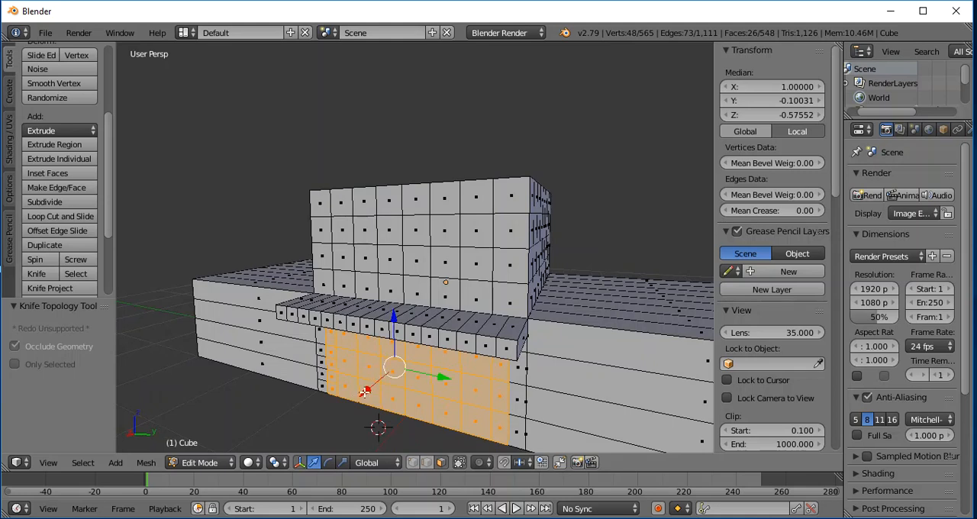
{"action": "left_click", "coordinate": [365, 392], "text": "ctrl"}
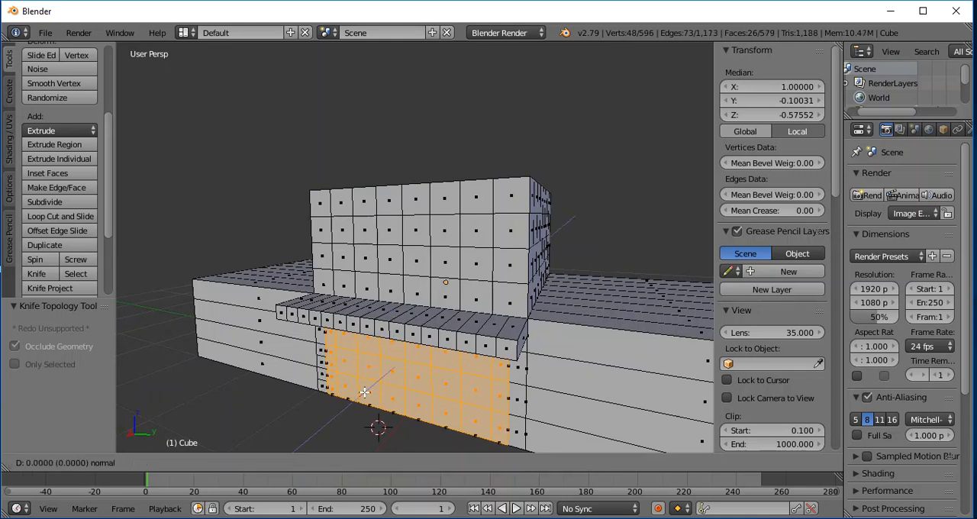
{"action": "left_click_drag", "start_coordinate": [365, 391], "coordinate": [383, 378]}
{"action": "middle_click_drag", "start_coordinate": [325, 419], "coordinate": [369, 411]}
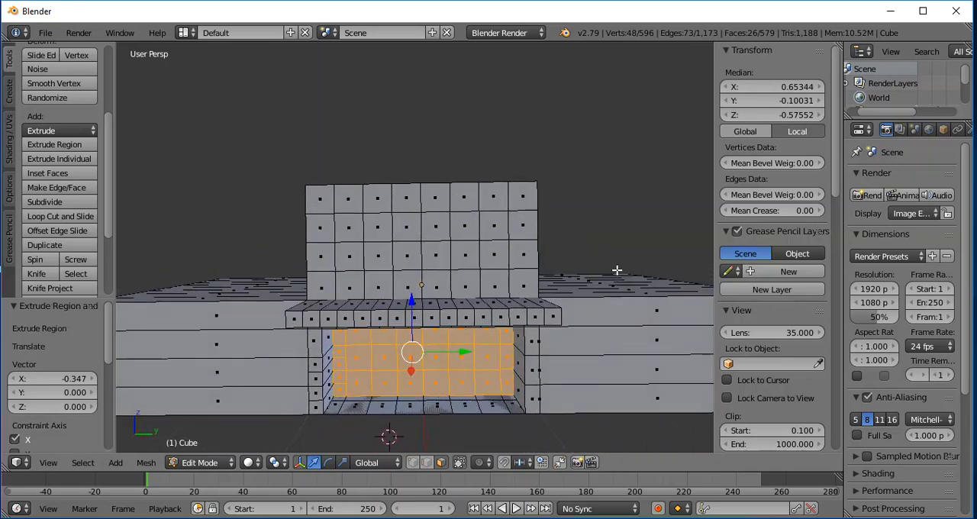
{"action": "scroll", "coordinate": [614, 272], "scroll_direction": "down", "scroll_amount": 6}
{"action": "scroll", "coordinate": [598, 282], "scroll_direction": "up", "scroll_amount": 4}
{"action": "scroll", "coordinate": [481, 375], "scroll_direction": "up", "scroll_amount": 3}
{"action": "middle_click_drag", "start_coordinate": [465, 418], "coordinate": [473, 400]}
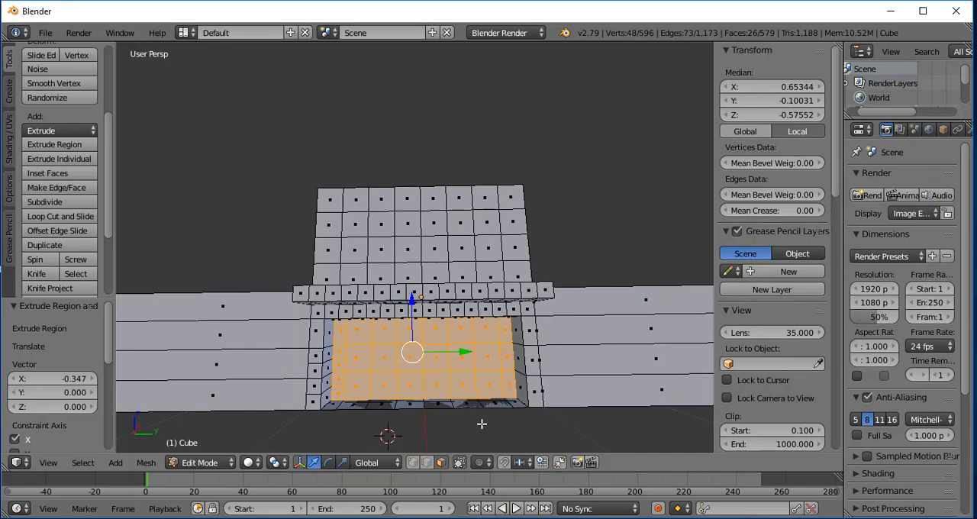
{"action": "key", "text": "a"}
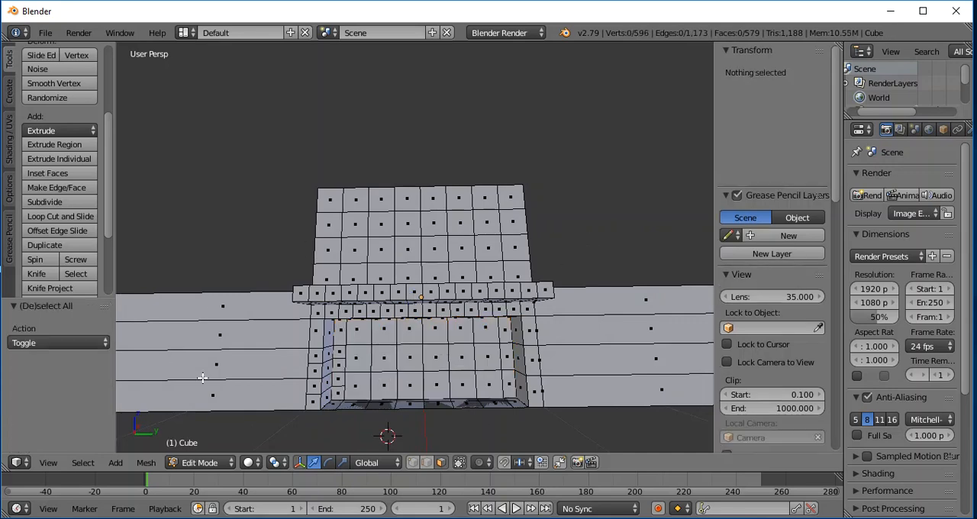
- Knife a horizontal cut across the two middle faces in the top row of the recess's back wall
{"action": "middle_click_drag", "start_coordinate": [576, 248], "coordinate": [575, 241]}
{"action": "scroll", "coordinate": [366, 331], "scroll_direction": "up", "scroll_amount": 3}
{"action": "scroll", "coordinate": [388, 324], "scroll_direction": "down", "scroll_amount": 3}
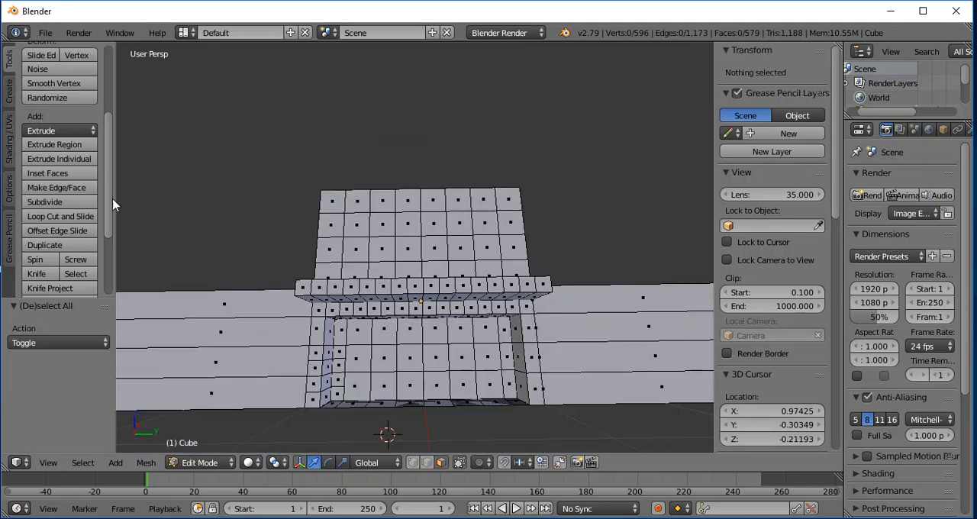
{"action": "left_click", "coordinate": [36, 275]}
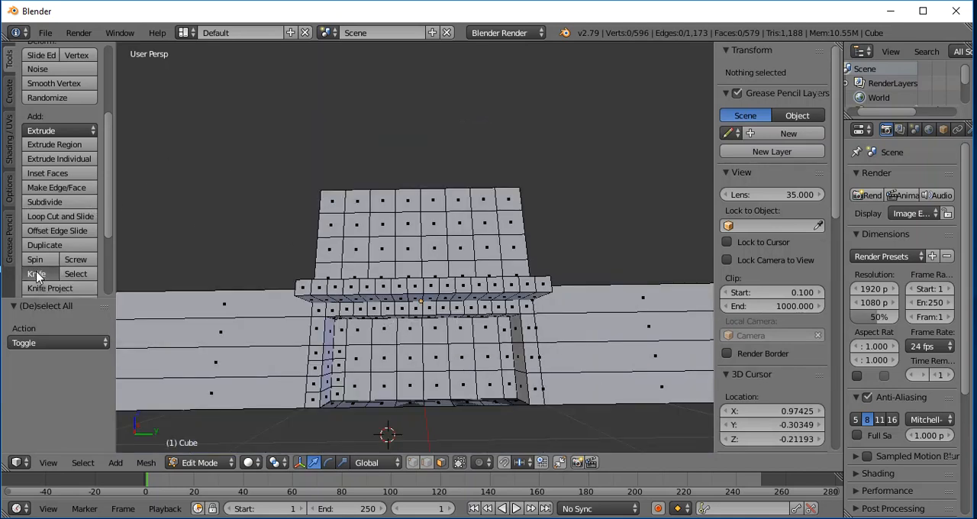
{"action": "left_click", "coordinate": [397, 329]}
{"action": "left_click", "coordinate": [448, 328]}
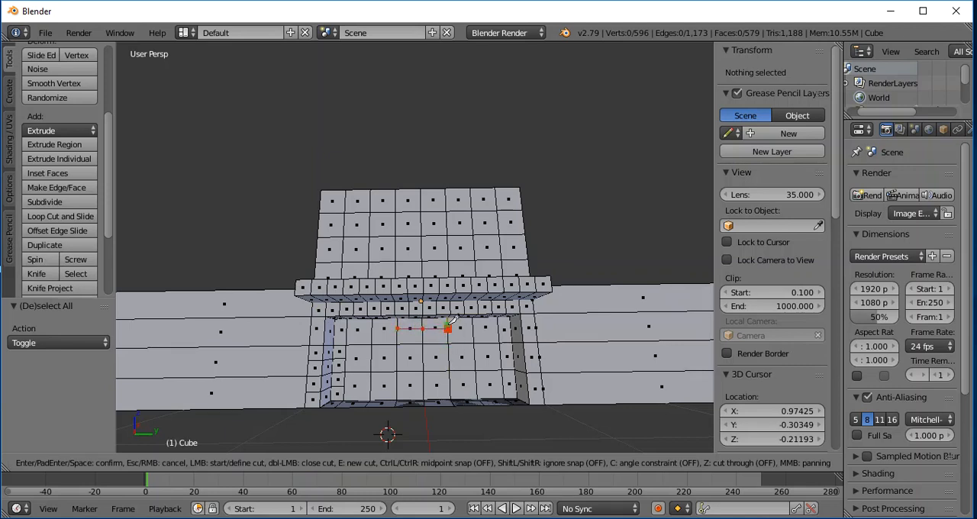
{"action": "key", "text": "Return"}
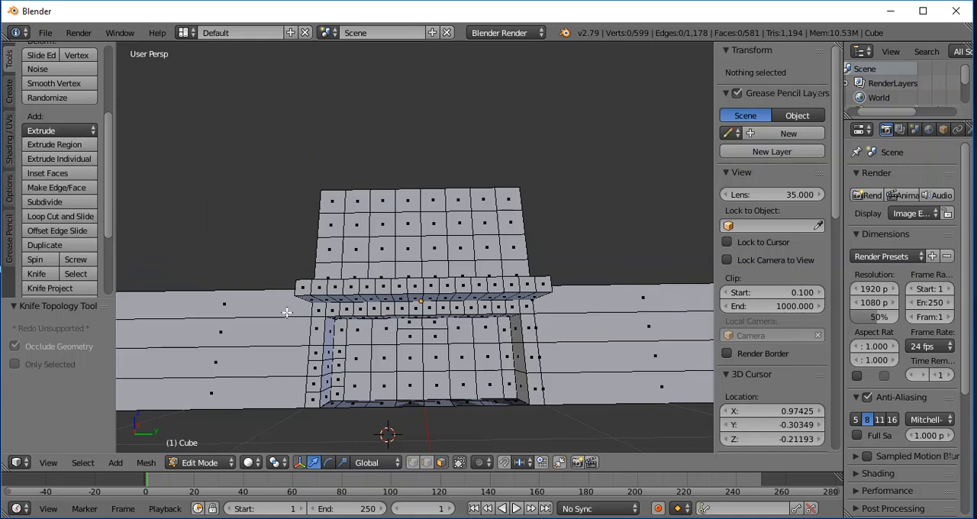
- Select the six middle faces of the recess's back wall, two columns wide, from the floor up to the horizontal cut
{"action": "right_click", "coordinate": [409, 338]}
{"action": "right_click", "coordinate": [426, 338], "text": "shift"}
{"action": "right_click", "coordinate": [430, 347], "text": "shift"}
{"action": "right_click", "coordinate": [431, 376], "text": "shift"}
{"action": "right_click", "coordinate": [418, 378], "text": "shift"}
{"action": "right_click", "coordinate": [416, 358], "text": "shift"}
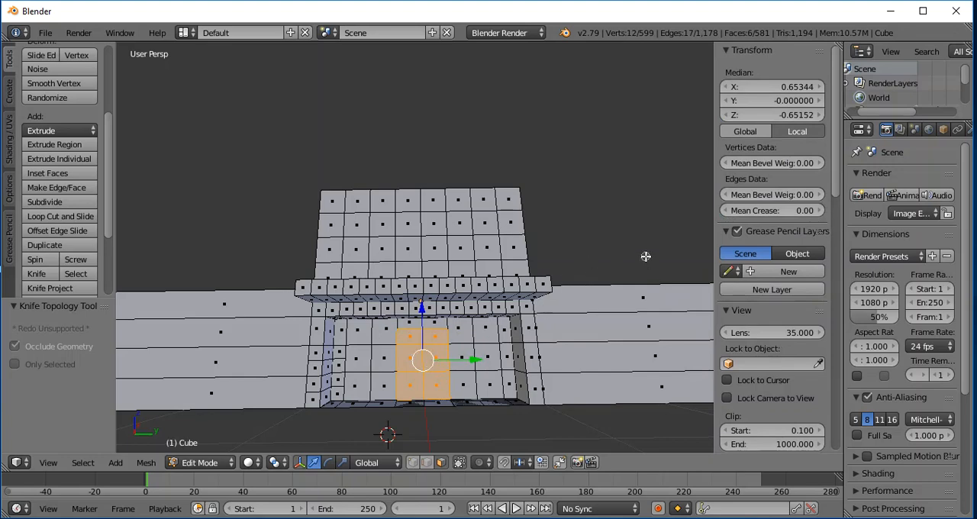
- Extrude the selected door faces outward by 0.032 along the X axis
{"action": "middle_click_drag", "start_coordinate": [652, 247], "coordinate": [601, 292]}
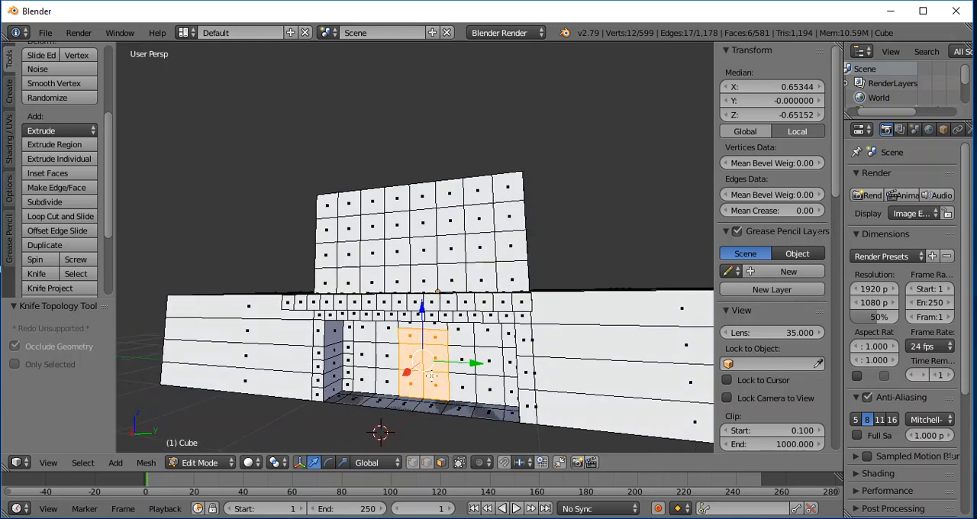
{"action": "key", "text": "e"}
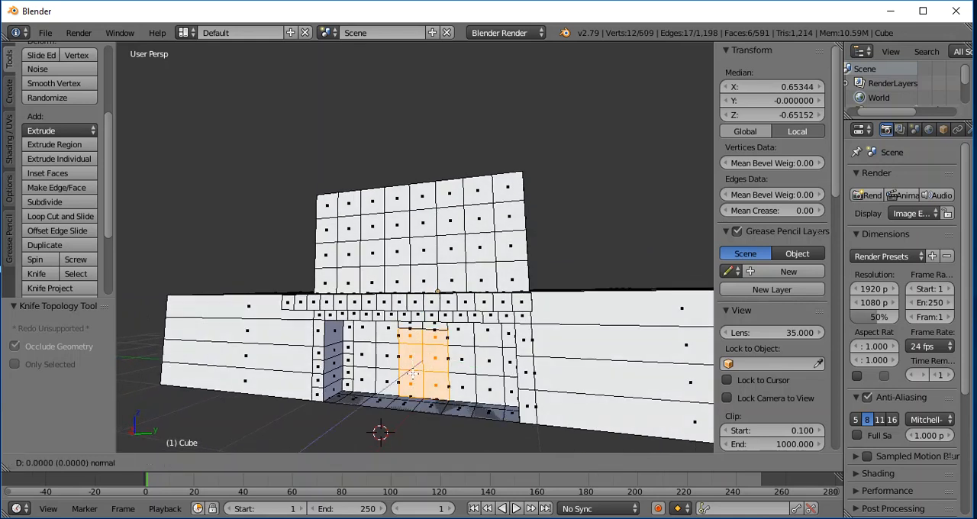
{"action": "key", "text": "x"}
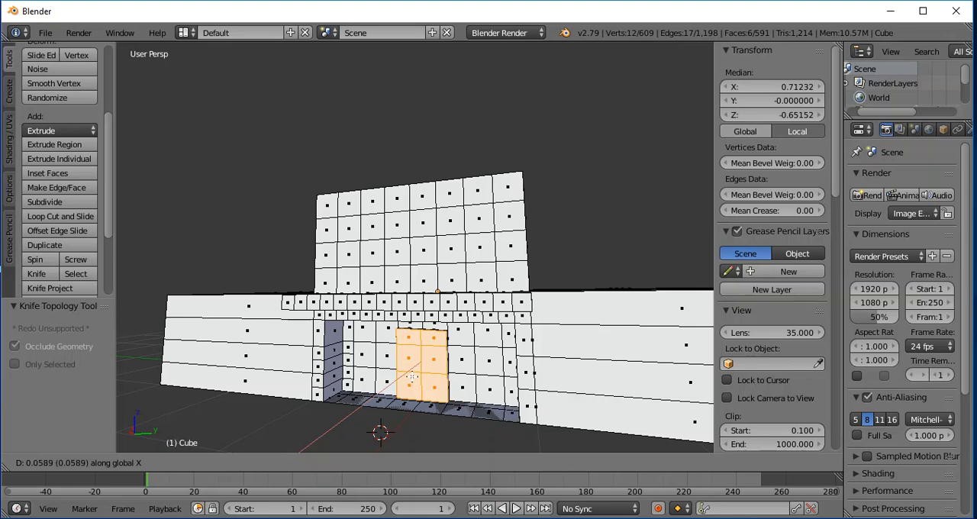
{"action": "left_click", "coordinate": [412, 376]}
- Move the extruded door faces back by -0.017 along the X axis and clear the selection
{"action": "middle_click_drag", "start_coordinate": [629, 227], "coordinate": [561, 221]}
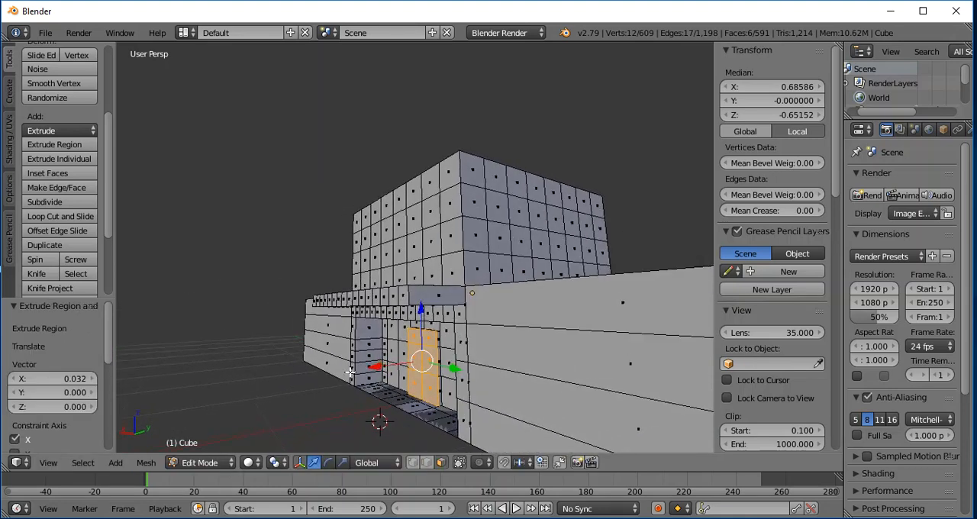
{"action": "left_click_drag", "start_coordinate": [374, 367], "coordinate": [362, 420]}
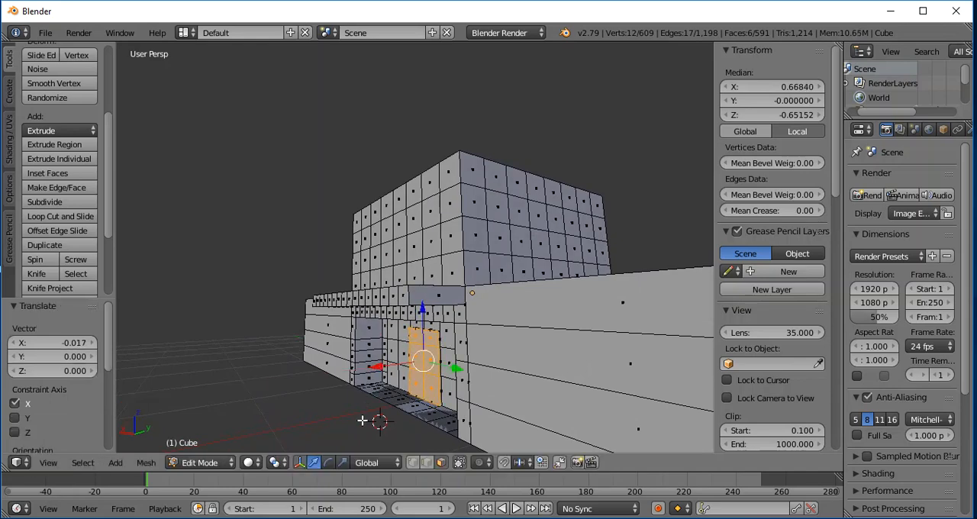
{"action": "middle_click_drag", "start_coordinate": [293, 379], "coordinate": [560, 306]}
{"action": "middle_click_drag", "start_coordinate": [435, 377], "coordinate": [435, 408]}
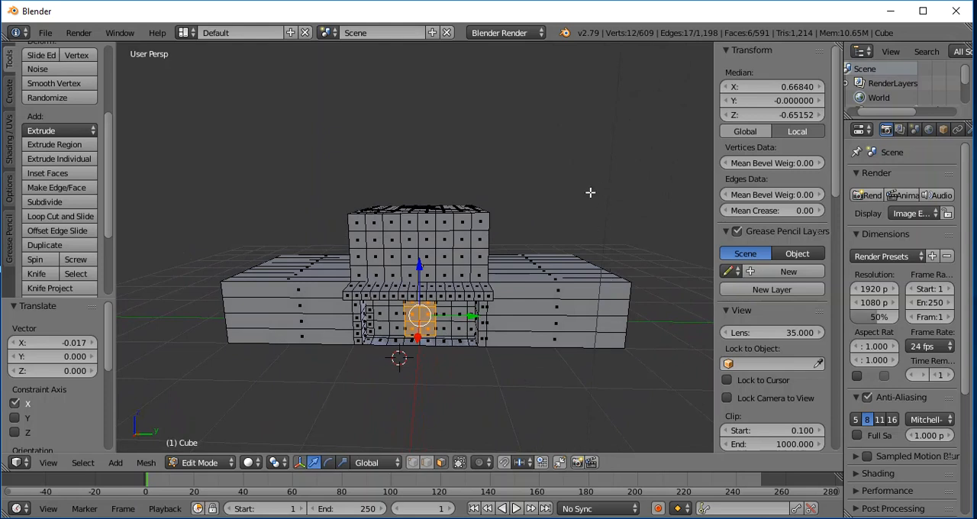
{"action": "scroll", "coordinate": [575, 223], "scroll_direction": "up", "scroll_amount": 3}
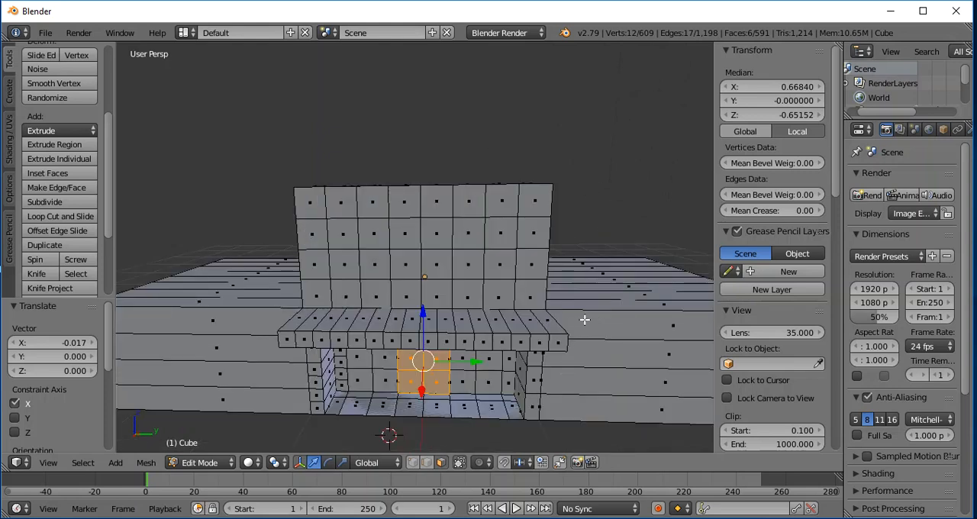
{"action": "scroll", "coordinate": [565, 345], "scroll_direction": "down", "scroll_amount": 4}
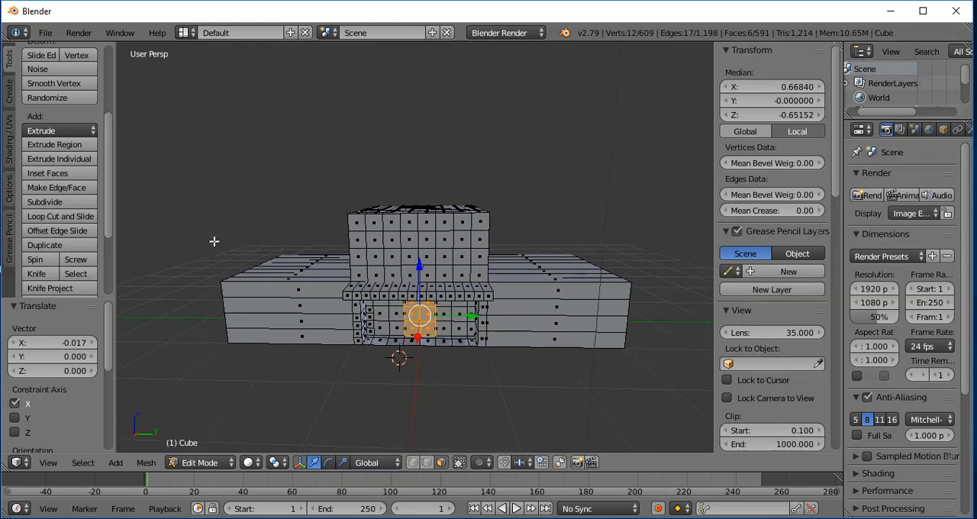
{"action": "key", "text": "a"}
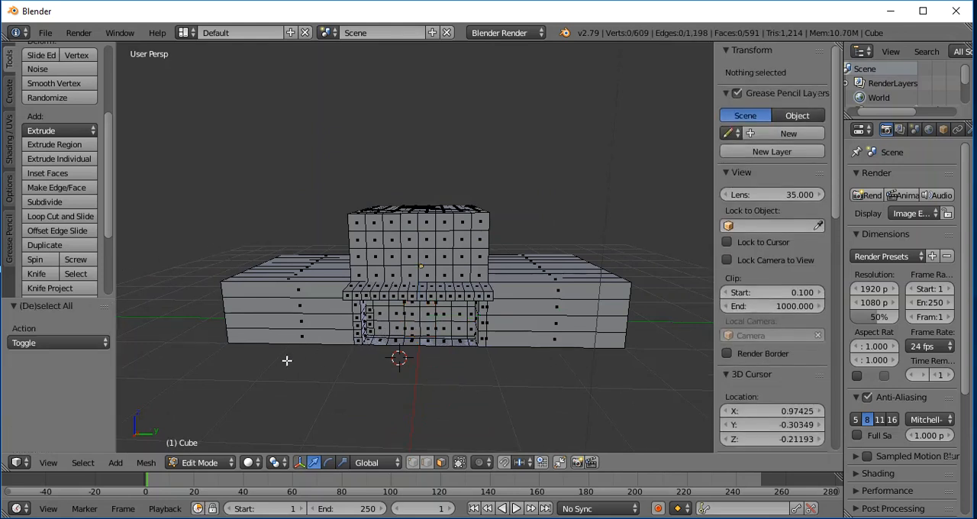
{"action": "right_click", "coordinate": [370, 341], "text": "alt"}
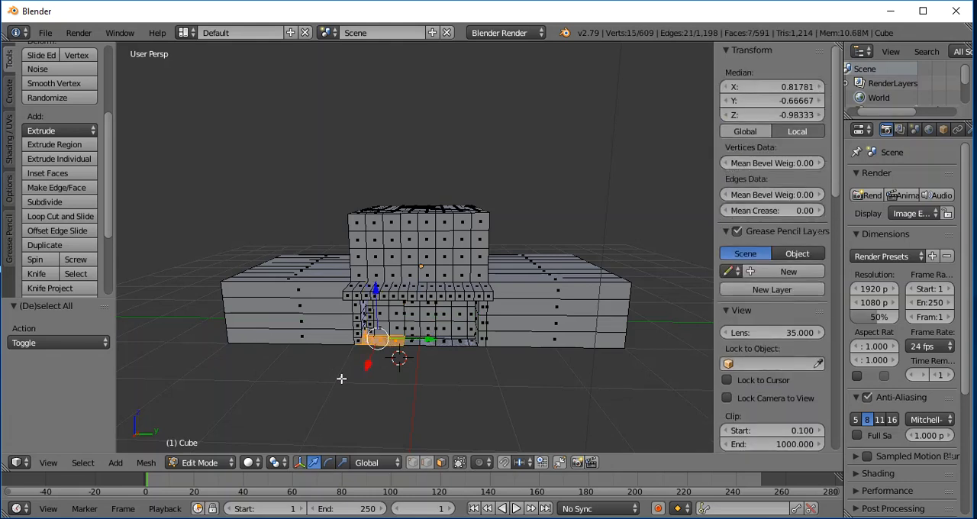
{"action": "key", "text": "a"}
{"action": "scroll", "coordinate": [383, 388], "scroll_direction": "up", "scroll_amount": 2}
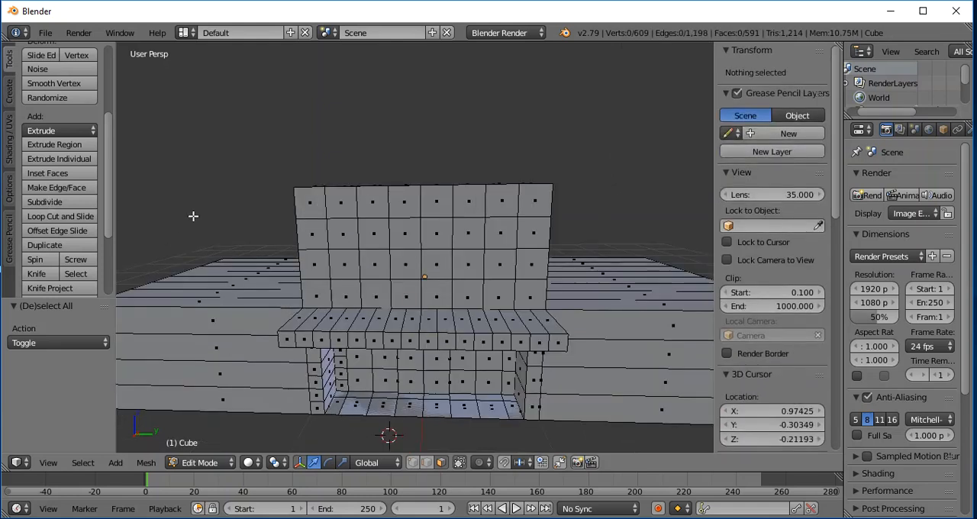
{"action": "right_click", "coordinate": [349, 408]}
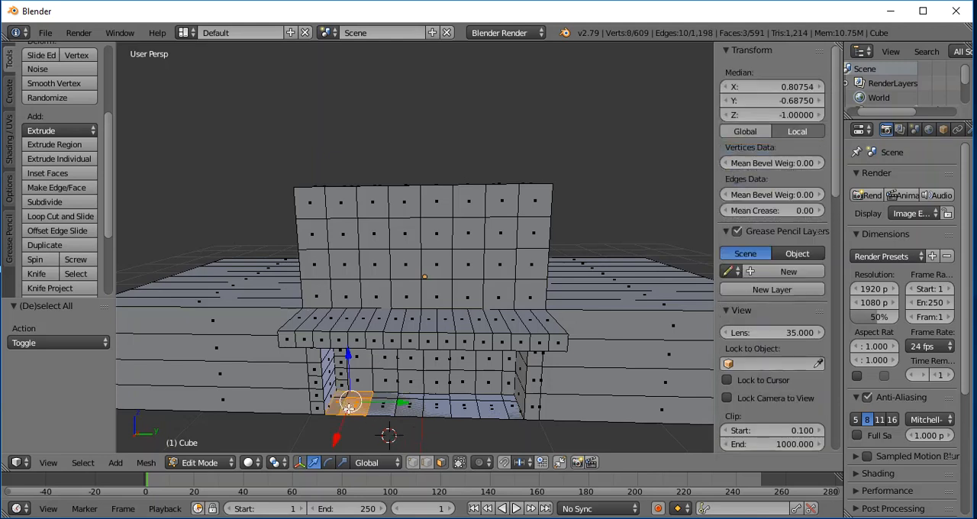
{"action": "right_click", "coordinate": [381, 410], "text": "shift"}
{"action": "right_click", "coordinate": [409, 411], "text": "shift"}
{"action": "right_click", "coordinate": [436, 411], "text": "shift"}
{"action": "right_click", "coordinate": [463, 411], "text": "shift"}
{"action": "right_click", "coordinate": [491, 412], "text": "shift"}
{"action": "right_click", "coordinate": [507, 413], "text": "shift"}
{"action": "right_click", "coordinate": [510, 412], "text": "shift"}
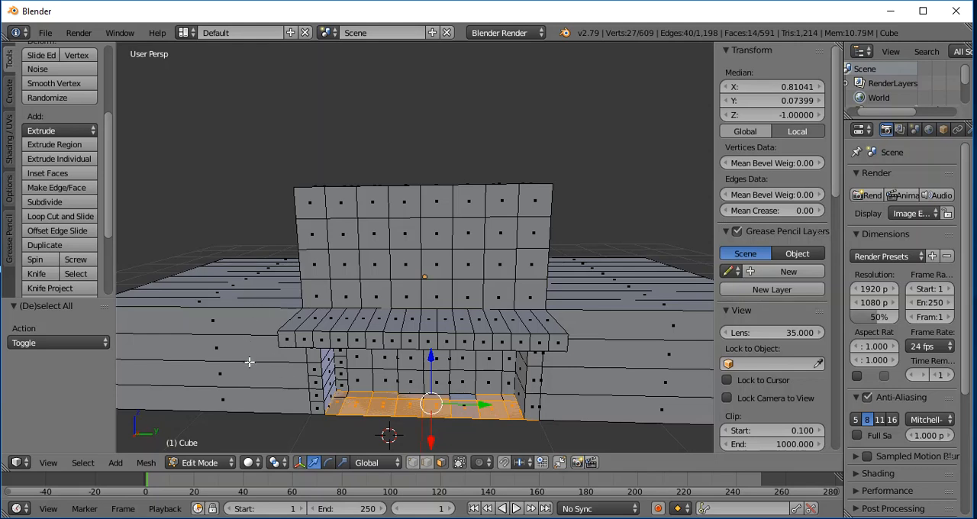
{"action": "key", "text": "a"}
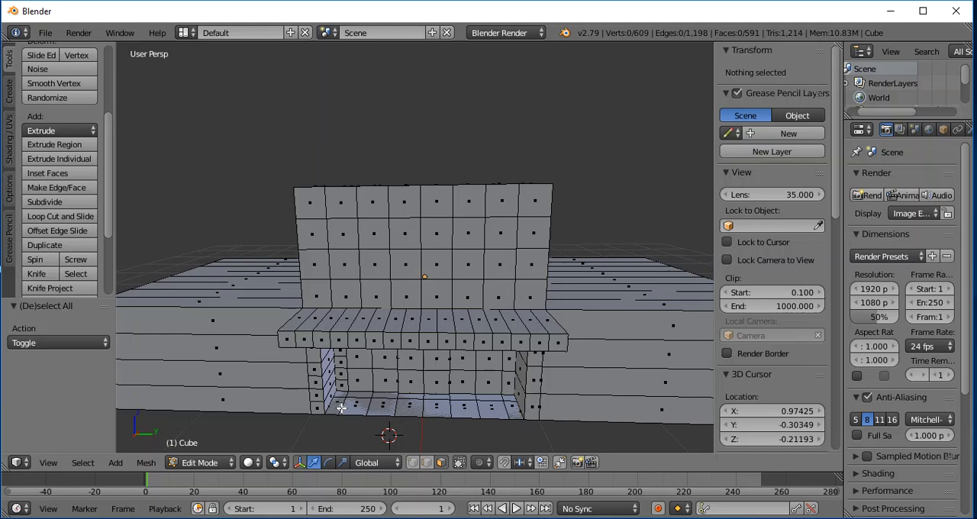
{"action": "right_click", "coordinate": [342, 406]}
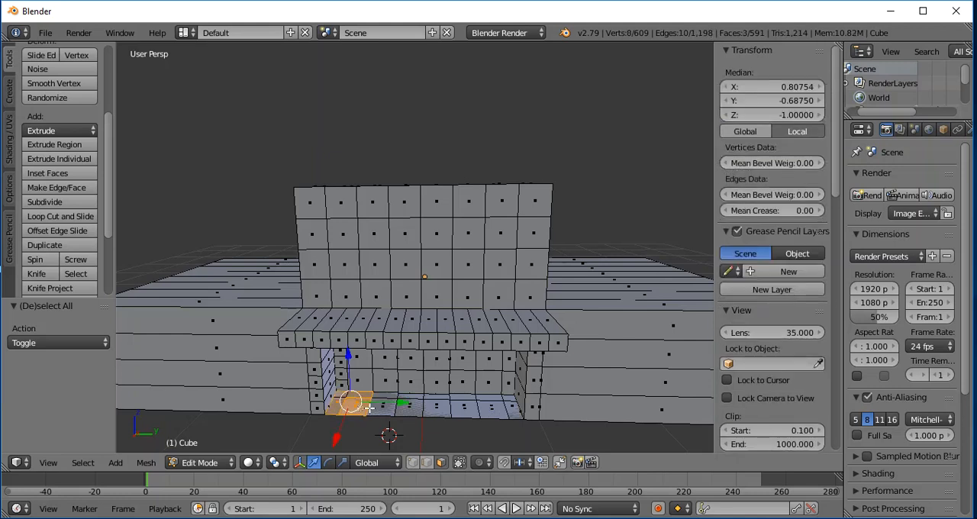
{"action": "right_click", "coordinate": [404, 406], "text": "shift"}
{"action": "right_click", "coordinate": [408, 411], "text": "shift"}
{"action": "right_click", "coordinate": [438, 413], "text": "shift"}
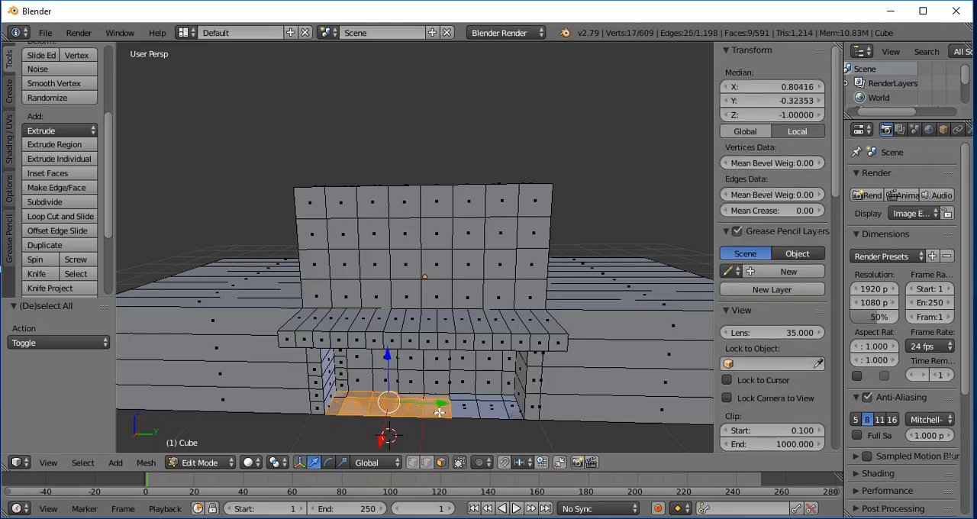
{"action": "right_click", "coordinate": [461, 412], "text": "shift"}
{"action": "right_click", "coordinate": [487, 412], "text": "shift"}
{"action": "right_click", "coordinate": [506, 412], "text": "shift"}
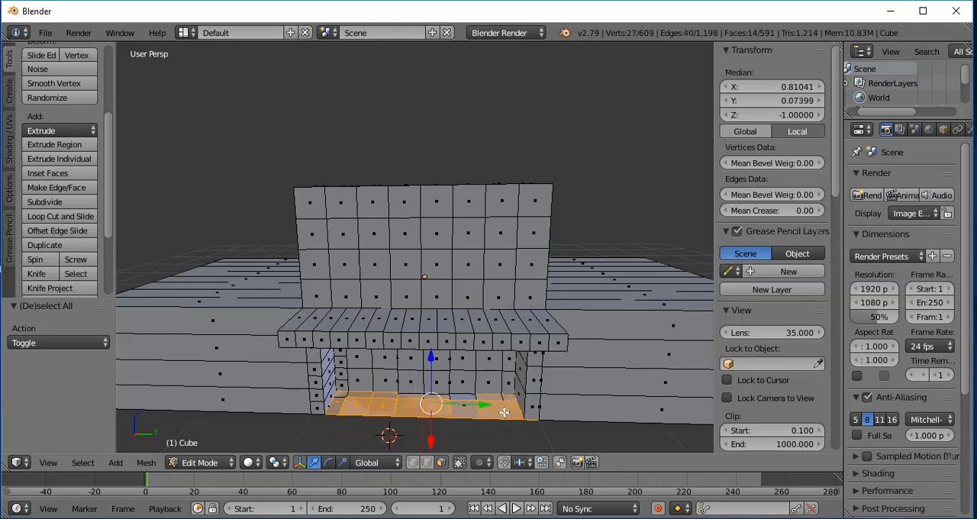
{"action": "right_click", "coordinate": [458, 401], "text": "shift"}
{"action": "right_click", "coordinate": [432, 398], "text": "shift"}
{"action": "right_click", "coordinate": [415, 398], "text": "shift"}
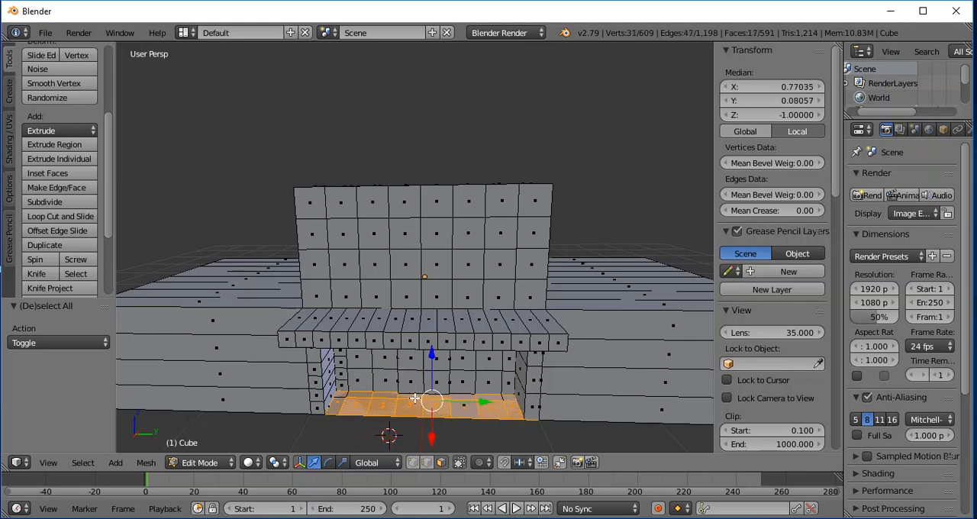
{"action": "right_click", "coordinate": [342, 393], "text": "shift"}
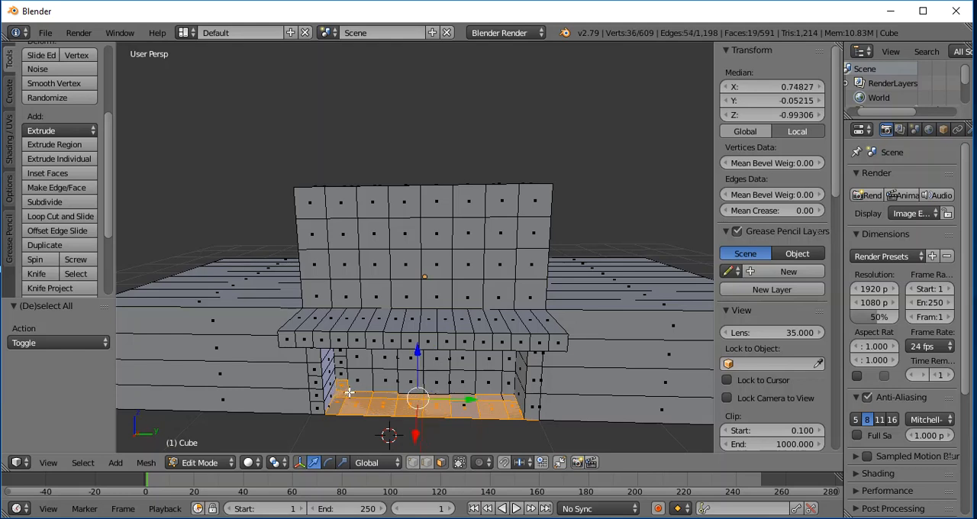
{"action": "right_click", "coordinate": [355, 391], "text": "shift"}
{"action": "right_click", "coordinate": [334, 397], "text": "shift"}
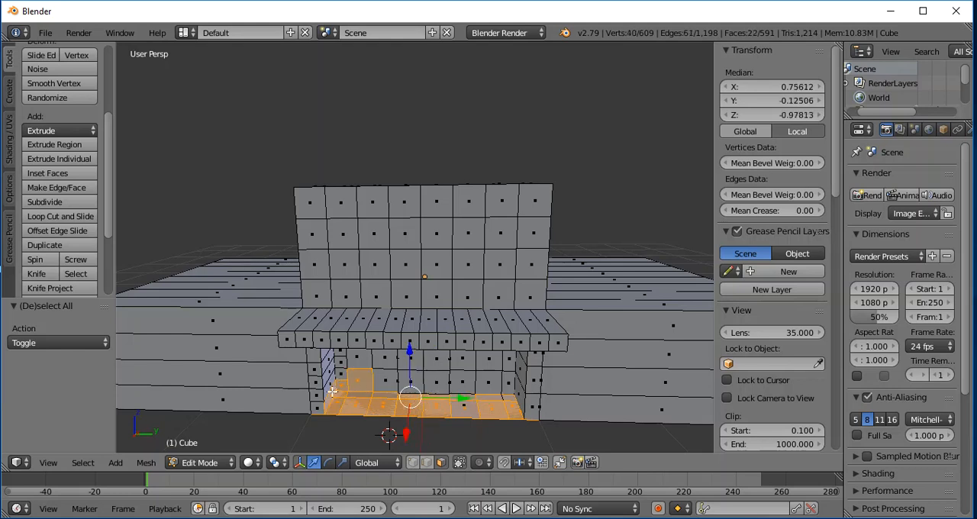
{"action": "right_click", "coordinate": [334, 383], "text": "shift"}
{"action": "right_click", "coordinate": [344, 381], "text": "shift"}
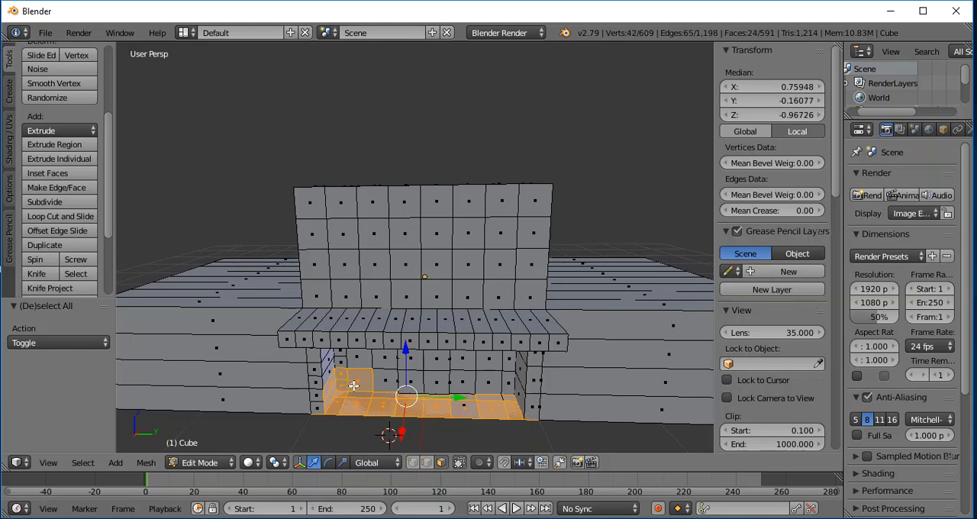
{"action": "right_click", "coordinate": [360, 382], "text": "shift"}
{"action": "right_click", "coordinate": [341, 382], "text": "shift"}
{"action": "right_click", "coordinate": [330, 387], "text": "shift"}
{"action": "right_click", "coordinate": [331, 391], "text": "shift"}
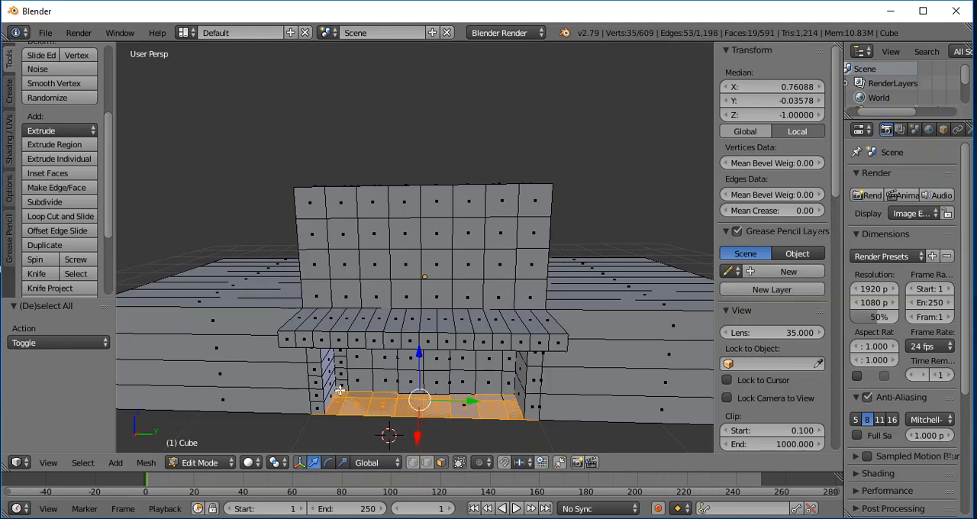
{"action": "right_click", "coordinate": [342, 391], "text": "shift"}
{"action": "right_click", "coordinate": [367, 394], "text": "shift"}
{"action": "right_click", "coordinate": [384, 395], "text": "shift"}
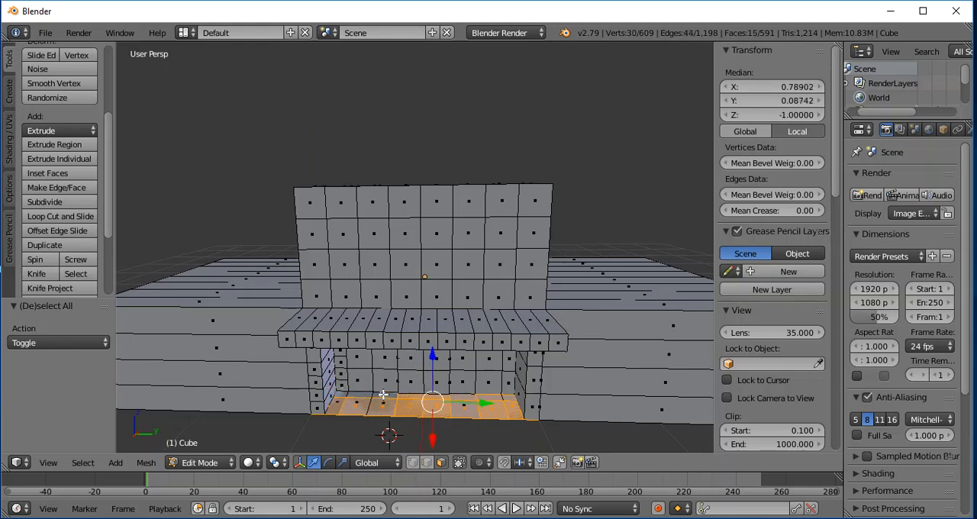
{"action": "right_click", "coordinate": [408, 396], "text": "shift"}
{"action": "right_click", "coordinate": [446, 394], "text": "shift"}
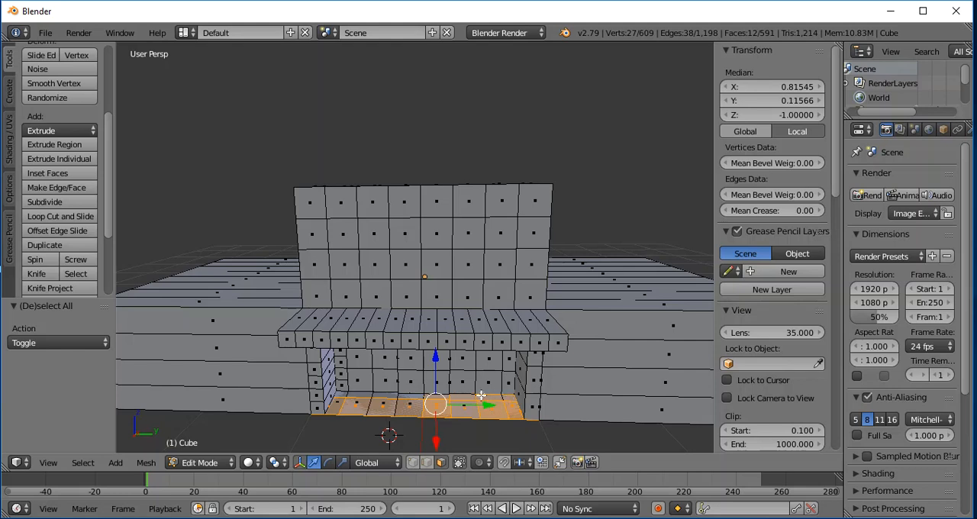
{"action": "right_click", "coordinate": [479, 398], "text": "shift"}
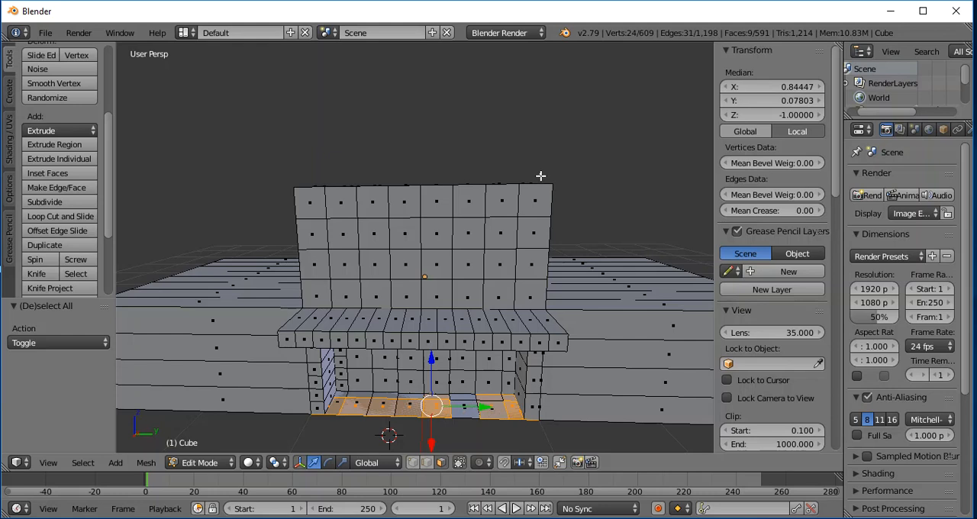
{"action": "right_click", "coordinate": [463, 411], "text": "shift"}
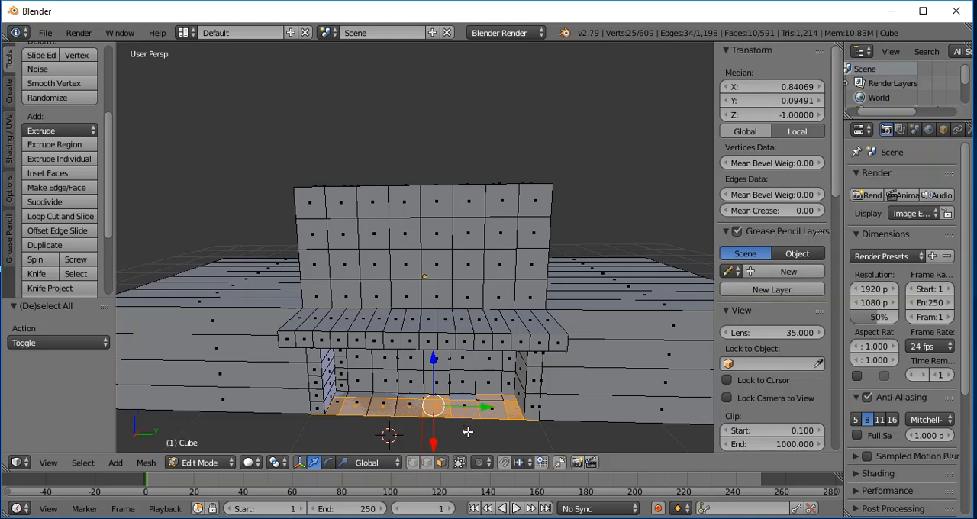
{"action": "key", "text": "a"}
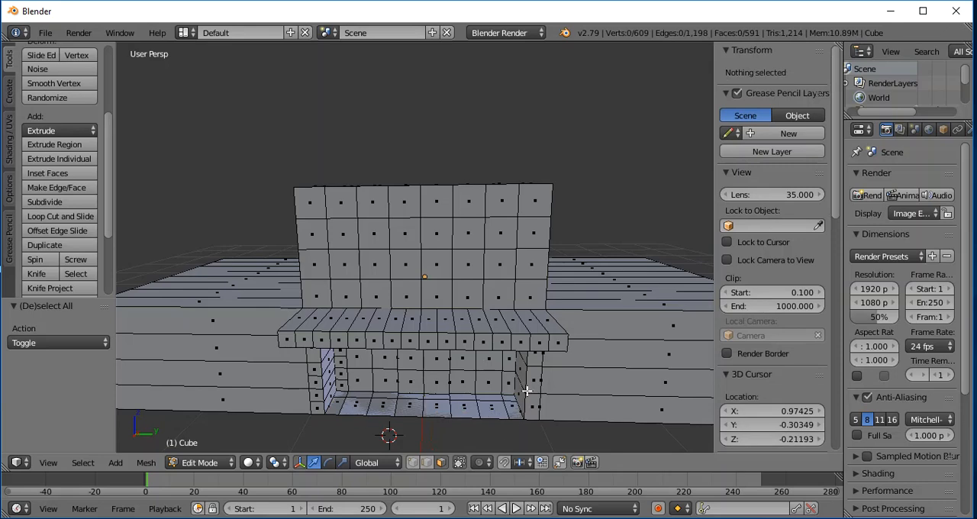
- Select the central four-by-four block of faces on the roof of the central block
{"action": "scroll", "coordinate": [622, 219], "scroll_direction": "down", "scroll_amount": 3}
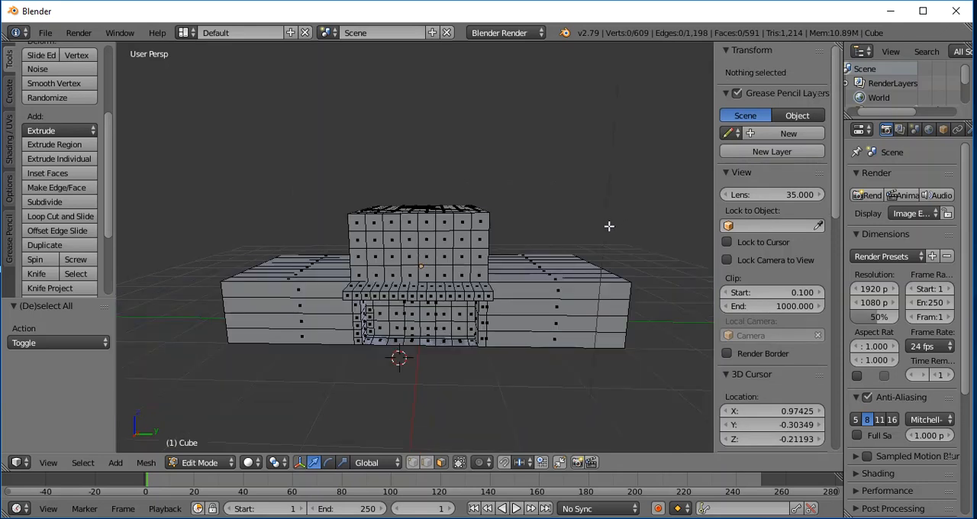
{"action": "middle_click_drag", "start_coordinate": [610, 187], "coordinate": [566, 237]}
{"action": "scroll", "coordinate": [561, 232], "scroll_direction": "up", "scroll_amount": 3}
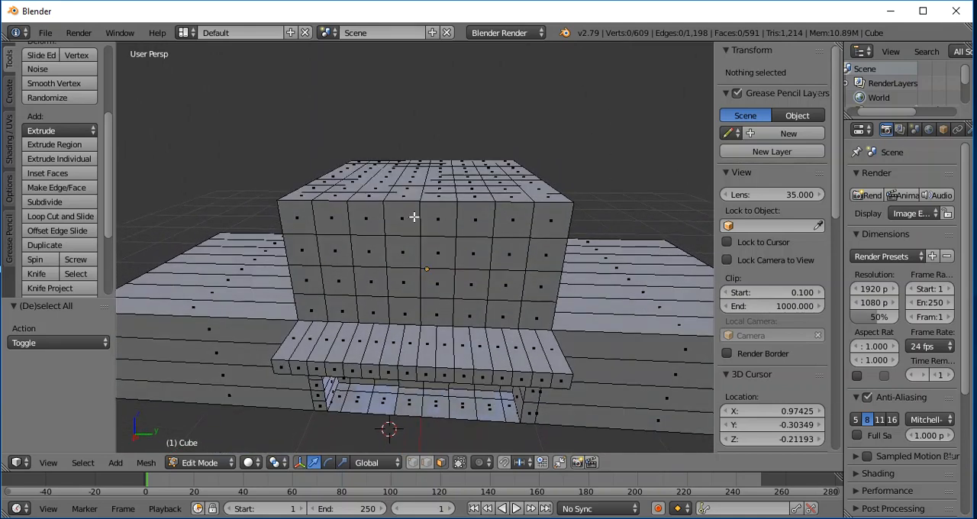
{"action": "mouse_move", "coordinate": [539, 135]}
{"action": "middle_mouse_down"}
{"action": "mouse_move", "coordinate": [538, 172]}
{"action": "mouse_move", "coordinate": [542, 113]}
{"action": "mouse_move", "coordinate": [544, 128]}
{"action": "middle_mouse_up"}
{"action": "scroll", "coordinate": [526, 186], "scroll_direction": "up", "scroll_amount": 2}
{"action": "middle_click_drag", "start_coordinate": [544, 135], "coordinate": [540, 200]}
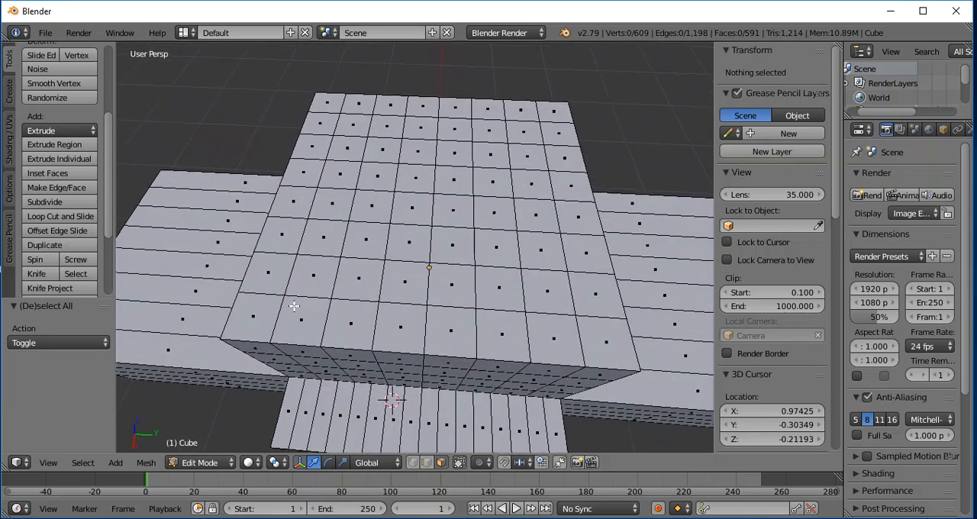
{"action": "right_click", "coordinate": [381, 146]}
{"action": "right_click", "coordinate": [417, 151], "text": "shift"}
{"action": "right_click", "coordinate": [453, 153], "text": "shift"}
{"action": "right_click", "coordinate": [489, 156], "text": "shift"}
{"action": "right_click", "coordinate": [483, 184], "text": "shift"}
{"action": "right_click", "coordinate": [492, 214], "text": "shift"}
{"action": "right_click", "coordinate": [495, 247], "text": "shift"}
{"action": "right_click", "coordinate": [453, 245], "text": "shift"}
{"action": "right_click", "coordinate": [409, 242], "text": "shift"}
{"action": "right_click", "coordinate": [367, 240], "text": "shift"}
{"action": "right_click", "coordinate": [372, 207], "text": "shift"}
{"action": "right_click", "coordinate": [381, 180], "text": "shift"}
{"action": "right_click", "coordinate": [415, 179], "text": "shift"}
{"action": "right_click", "coordinate": [454, 176], "text": "shift"}
{"action": "right_click", "coordinate": [452, 211], "text": "shift"}
{"action": "right_click", "coordinate": [413, 208], "text": "shift"}
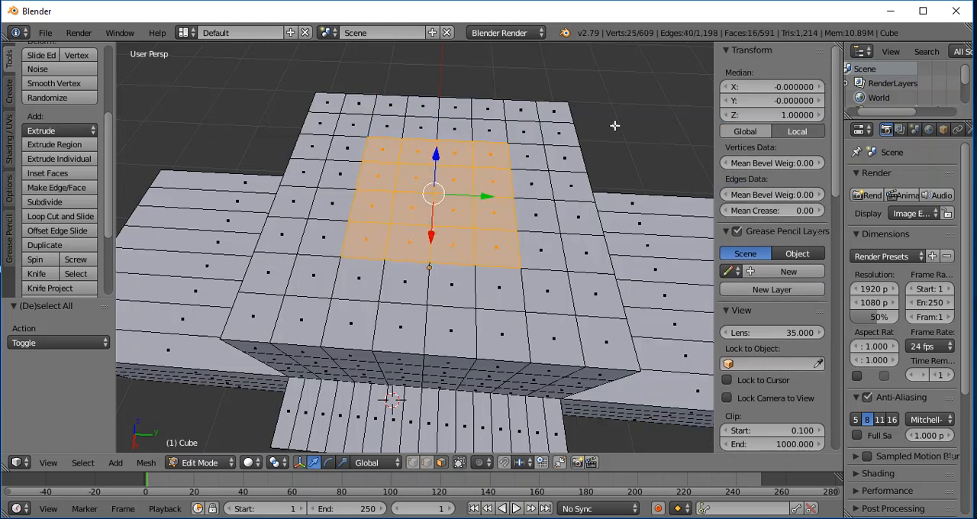
{"action": "scroll", "coordinate": [614, 163], "scroll_direction": "down", "scroll_amount": 8}
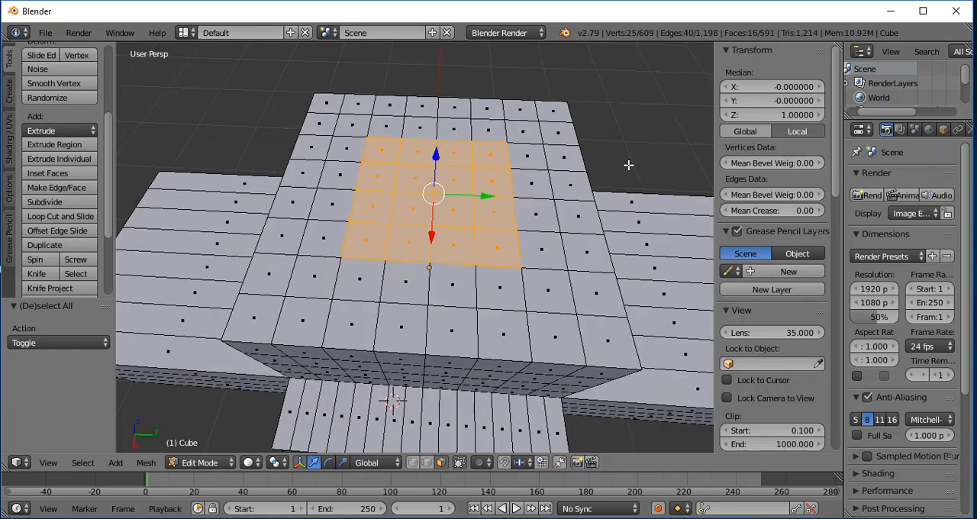
{"action": "middle_click_drag", "start_coordinate": [589, 171], "coordinate": [570, 190]}
{"action": "scroll", "coordinate": [476, 184], "scroll_direction": "up", "scroll_amount": 4}
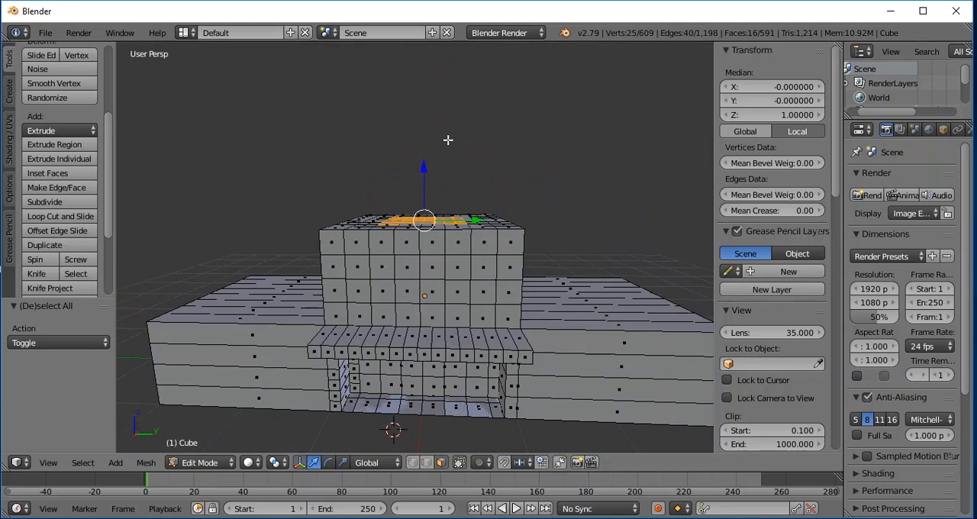
{"action": "key", "text": "e"}
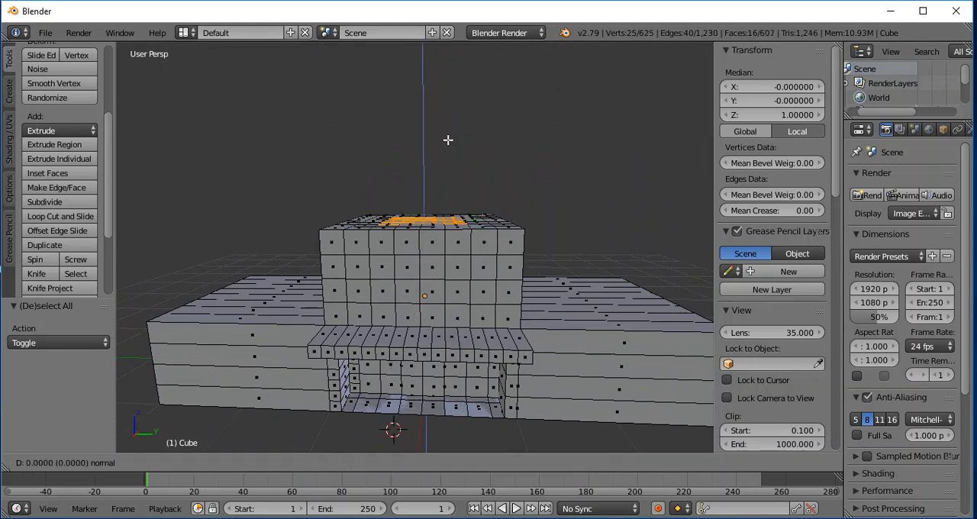
{"action": "key", "text": "z"}
{"action": "key", "text": "z"}
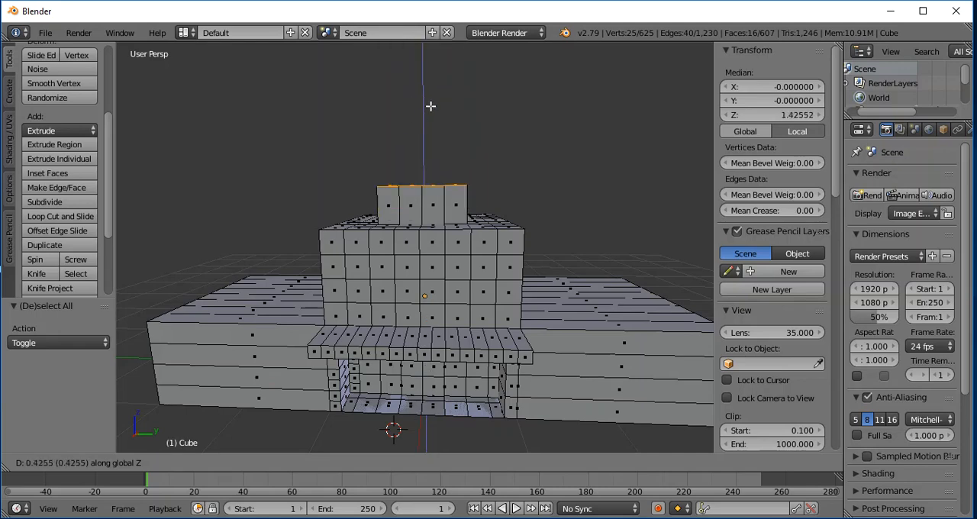
{"action": "right_click", "coordinate": [440, 114]}
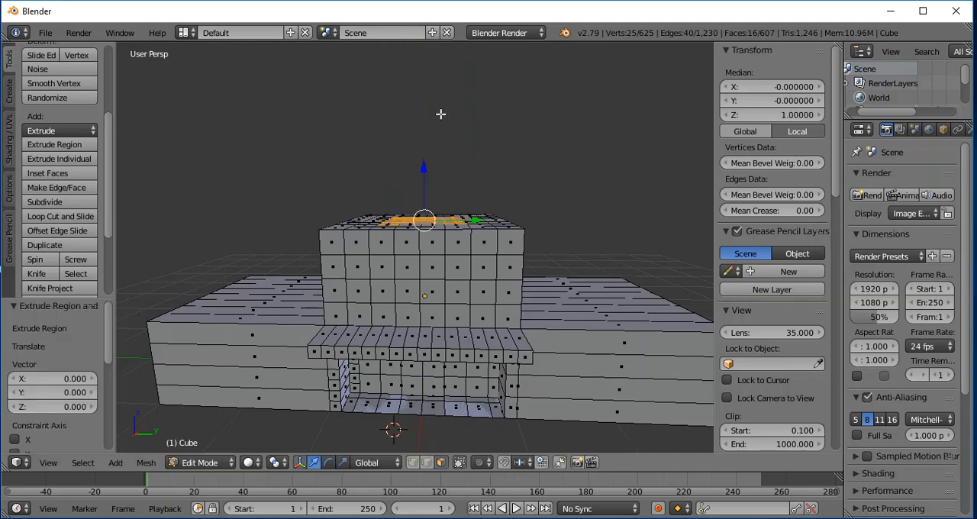
- Expand the roof selection by the surrounding ring of faces to form a six-by-six block
{"action": "middle_click_drag", "start_coordinate": [488, 167], "coordinate": [489, 219]}
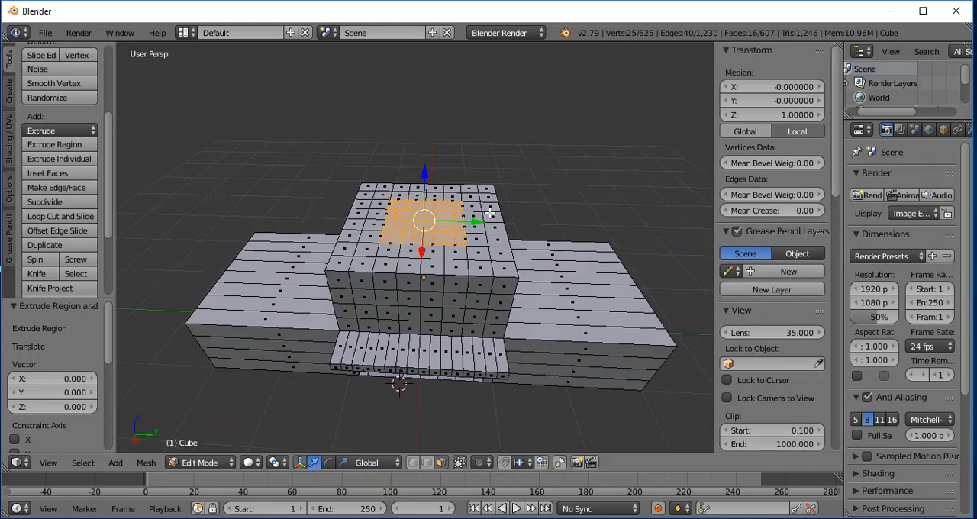
{"action": "right_click", "coordinate": [381, 195], "text": "shift"}
{"action": "right_click", "coordinate": [400, 197], "text": "shift"}
{"action": "right_click", "coordinate": [418, 196], "text": "shift"}
{"action": "right_click", "coordinate": [435, 196], "text": "shift"}
{"action": "right_click", "coordinate": [452, 196], "text": "shift"}
{"action": "right_click", "coordinate": [469, 197], "text": "shift"}
{"action": "right_click", "coordinate": [472, 205], "text": "shift"}
{"action": "right_click", "coordinate": [473, 214], "text": "shift"}
{"action": "right_click", "coordinate": [433, 248], "text": "shift"}
{"action": "right_click", "coordinate": [414, 248], "text": "shift"}
{"action": "right_click", "coordinate": [394, 247], "text": "shift"}
{"action": "right_click", "coordinate": [376, 239], "text": "shift"}
{"action": "right_click", "coordinate": [373, 246], "text": "shift"}
{"action": "right_click", "coordinate": [373, 226], "text": "shift"}
{"action": "right_click", "coordinate": [376, 215], "text": "shift"}
{"action": "right_click", "coordinate": [382, 206], "text": "shift"}
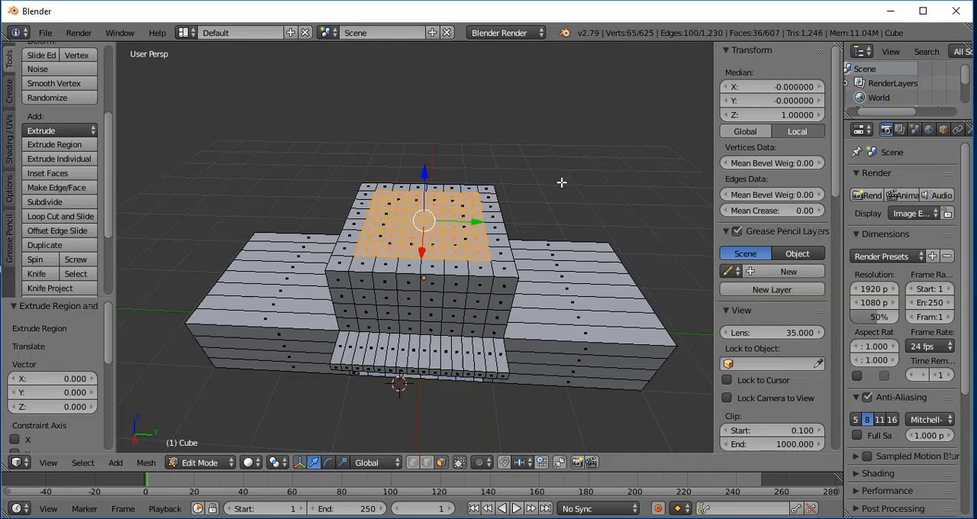
- Extrude the six-by-six roof block upward by about 3.602 along Z to form a tall tower
{"action": "middle_click_drag", "start_coordinate": [562, 195], "coordinate": [555, 158]}
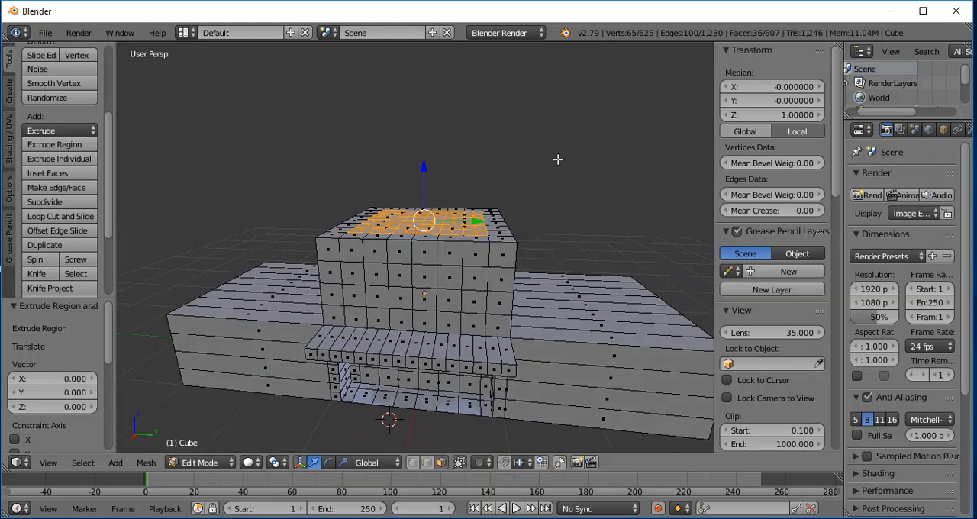
{"action": "key", "text": "e"}
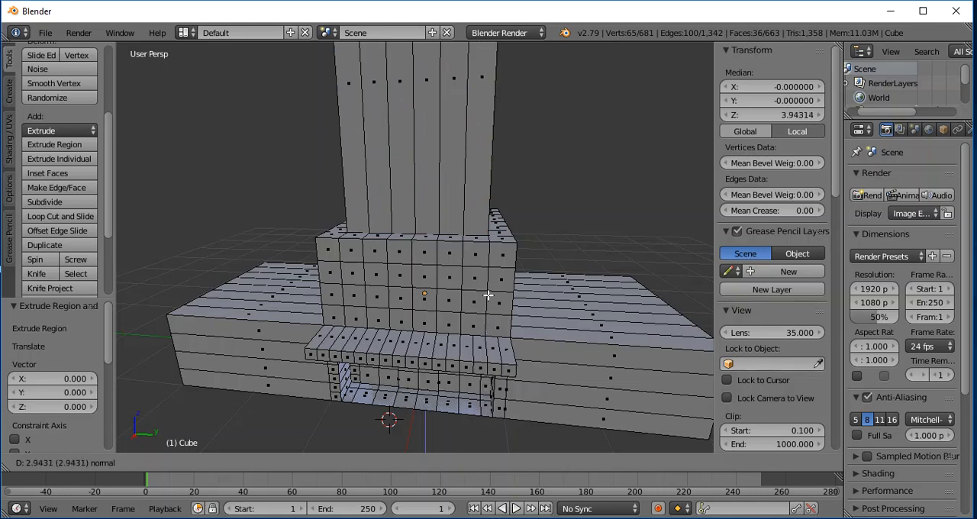
{"action": "left_click", "coordinate": [550, 211]}
{"action": "scroll", "coordinate": [580, 227], "scroll_direction": "down", "scroll_amount": 4}
{"action": "middle_click_drag", "start_coordinate": [574, 184], "coordinate": [593, 151]}
{"action": "scroll", "coordinate": [578, 193], "scroll_direction": "down", "scroll_amount": 2}
{"action": "middle_click_drag", "start_coordinate": [597, 206], "coordinate": [528, 213]}
{"action": "scroll", "coordinate": [572, 217], "scroll_direction": "up", "scroll_amount": 2}
{"action": "scroll", "coordinate": [572, 217], "scroll_direction": "up", "scroll_amount": 2}
{"action": "scroll", "coordinate": [571, 216], "scroll_direction": "down", "scroll_amount": 2}
{"action": "scroll", "coordinate": [528, 214], "scroll_direction": "up", "scroll_amount": 3}
{"action": "scroll", "coordinate": [527, 213], "scroll_direction": "down", "scroll_amount": 3}
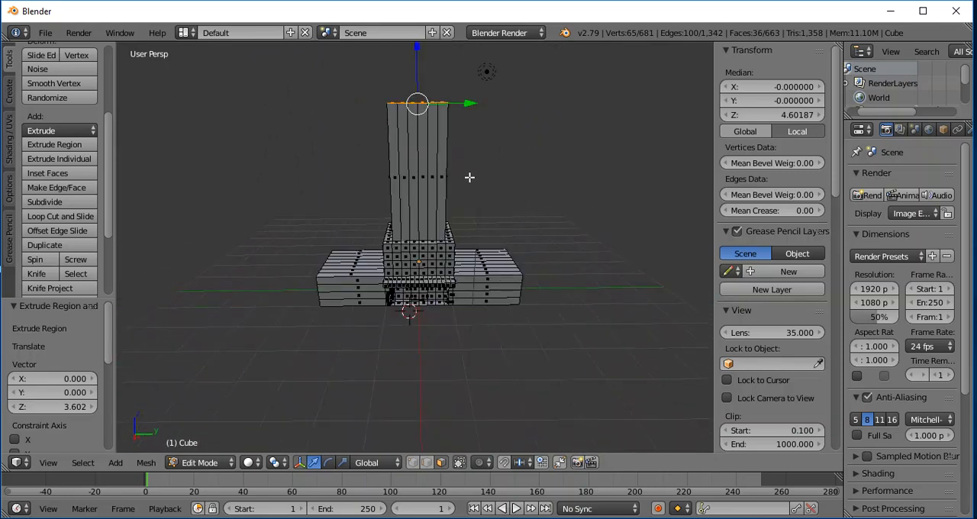
- Allow selection through the mesh and box-select all faces of the tower above the central block
{"action": "middle_click_drag", "start_coordinate": [329, 188], "coordinate": [411, 196]}
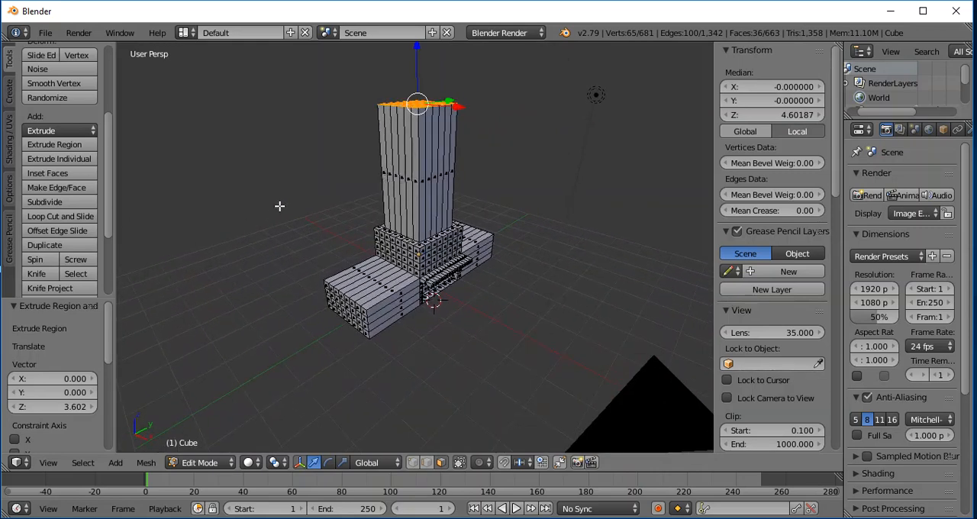
{"action": "left_click", "coordinate": [460, 463]}
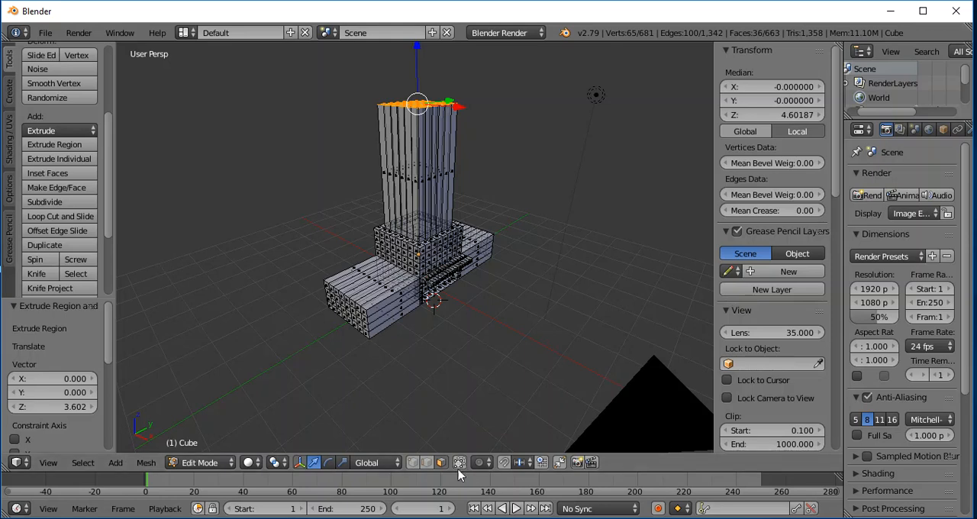
{"action": "middle_click_drag", "start_coordinate": [562, 287], "coordinate": [441, 266]}
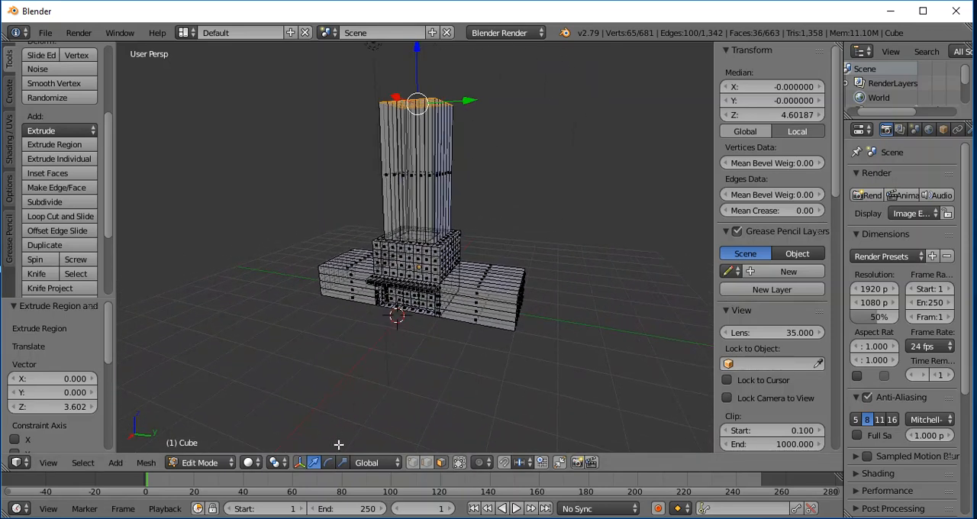
{"action": "key", "text": "b"}
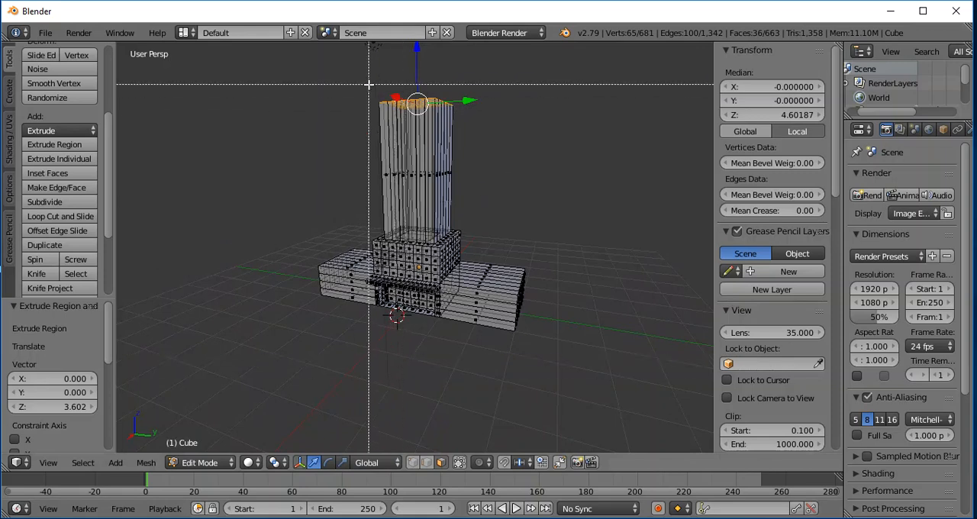
{"action": "left_click_drag", "start_coordinate": [344, 86], "coordinate": [508, 217]}
{"action": "mouse_move", "coordinate": [627, 195]}
{"action": "middle_mouse_down"}
{"action": "mouse_move", "coordinate": [591, 219]}
{"action": "mouse_move", "coordinate": [321, 202]}
{"action": "mouse_move", "coordinate": [502, 210]}
{"action": "mouse_move", "coordinate": [617, 191]}
{"action": "mouse_move", "coordinate": [694, 200]}
{"action": "mouse_move", "coordinate": [667, 186]}
{"action": "mouse_move", "coordinate": [642, 189]}
{"action": "middle_mouse_up"}
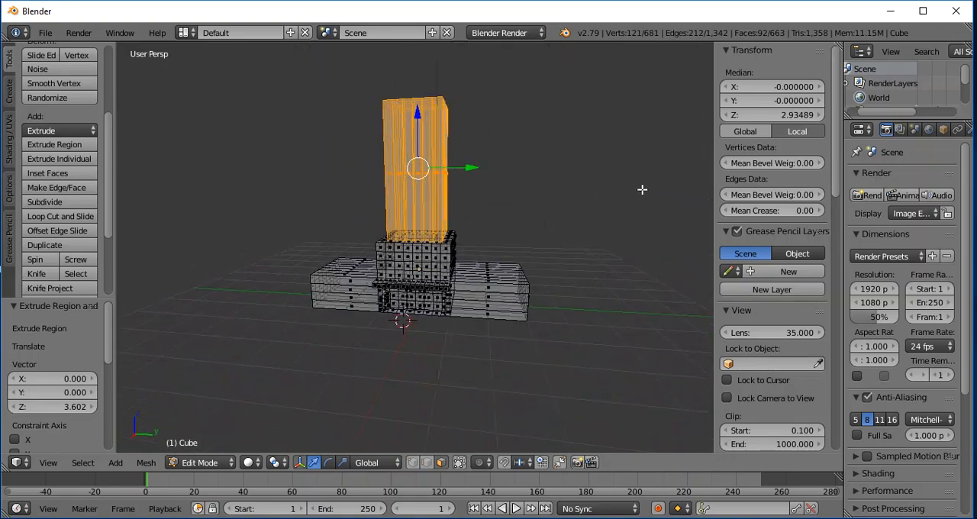
- Subdivide the selected tower faces four times with one cut each and clear the selection
{"action": "left_click", "coordinate": [39, 204]}
{"action": "left_click", "coordinate": [40, 204]}
{"action": "left_click", "coordinate": [42, 203]}
{"action": "left_click", "coordinate": [41, 204]}
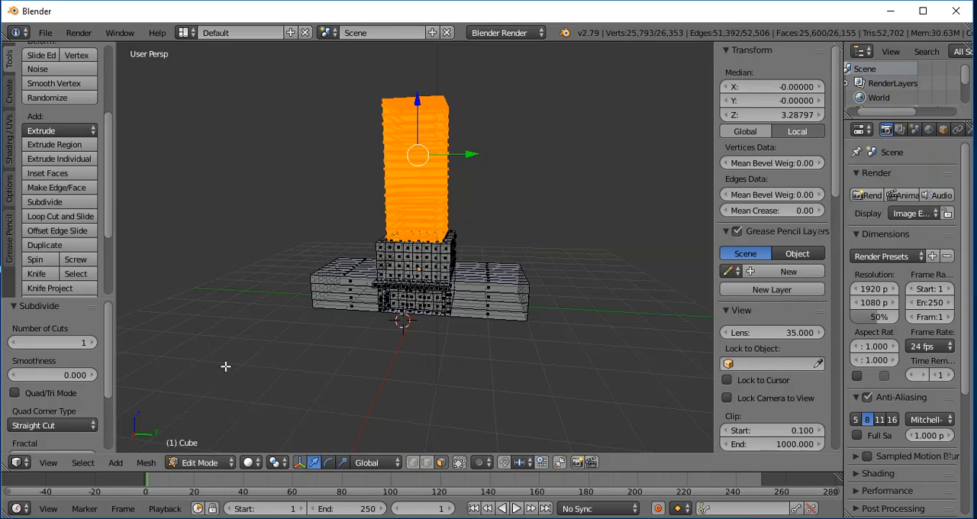
{"action": "key", "text": "a"}
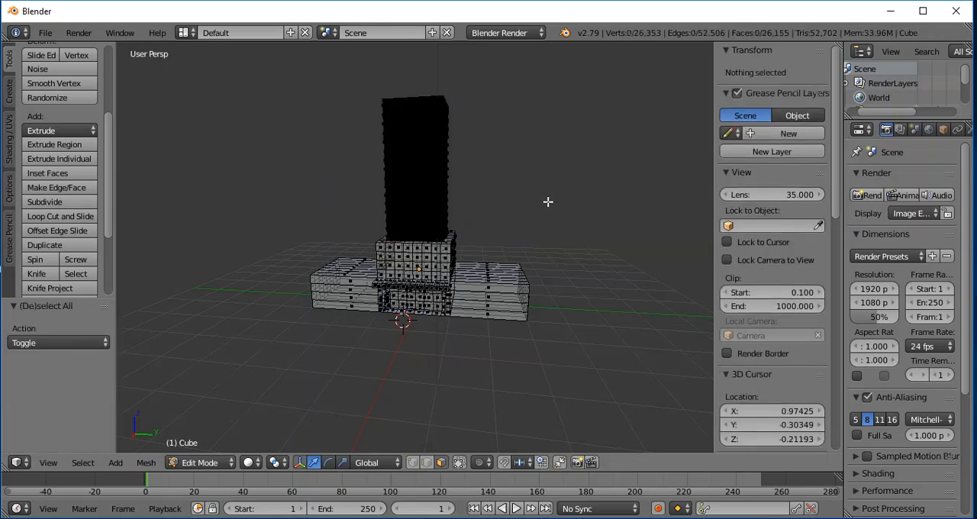
- Examine the subdivided tower mesh and its base from close up and from farther away
{"action": "scroll", "coordinate": [547, 201], "scroll_direction": "down", "scroll_amount": 3}
{"action": "scroll", "coordinate": [540, 203], "scroll_direction": "up", "scroll_amount": 8}
{"action": "scroll", "coordinate": [553, 187], "scroll_direction": "down", "scroll_amount": 5}
{"action": "scroll", "coordinate": [562, 176], "scroll_direction": "up", "scroll_amount": 2}
{"action": "middle_click_drag", "start_coordinate": [565, 164], "coordinate": [542, 145]}
{"action": "scroll", "coordinate": [634, 143], "scroll_direction": "down", "scroll_amount": 3}
{"action": "scroll", "coordinate": [626, 139], "scroll_direction": "up", "scroll_amount": 6}
{"action": "scroll", "coordinate": [632, 124], "scroll_direction": "down", "scroll_amount": 3}
{"action": "scroll", "coordinate": [546, 145], "scroll_direction": "up", "scroll_amount": 6}
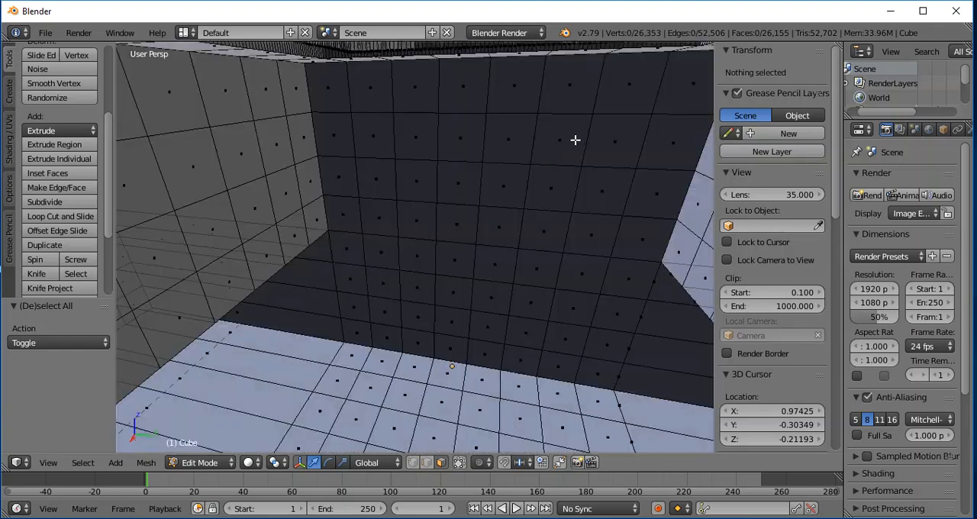
{"action": "scroll", "coordinate": [473, 201], "scroll_direction": "down", "scroll_amount": 6}
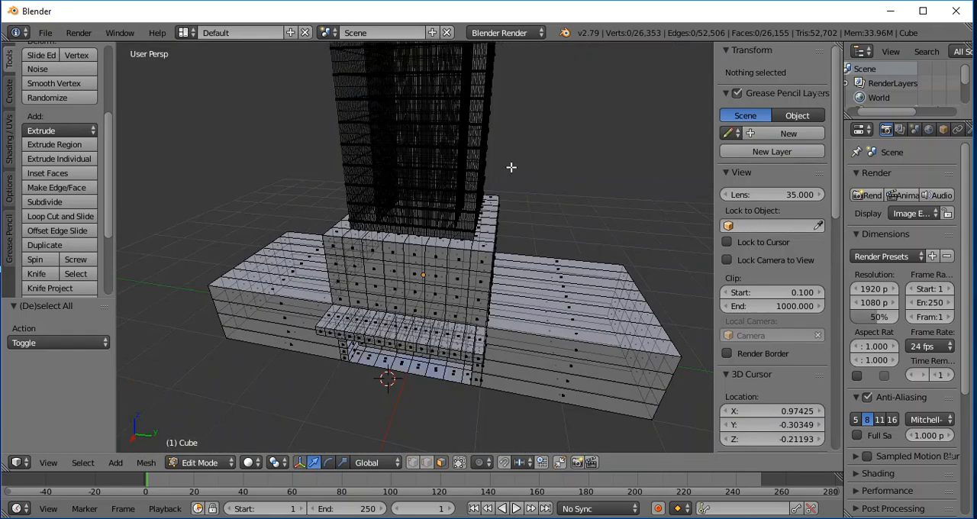
{"action": "scroll", "coordinate": [521, 152], "scroll_direction": "up", "scroll_amount": 4, "text": "shift"}
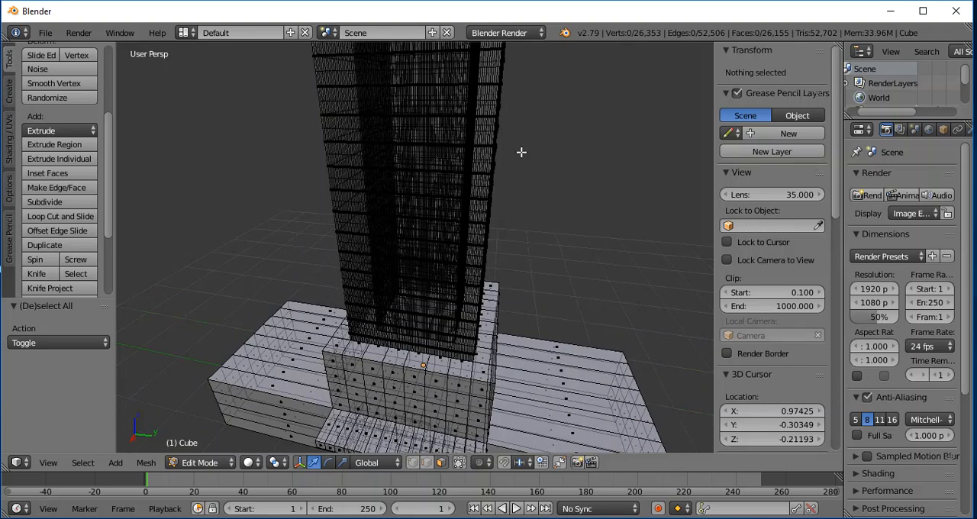
{"action": "scroll", "coordinate": [522, 156], "scroll_direction": "down", "scroll_amount": 4, "text": "shift"}
{"action": "left_click", "coordinate": [527, 155]}
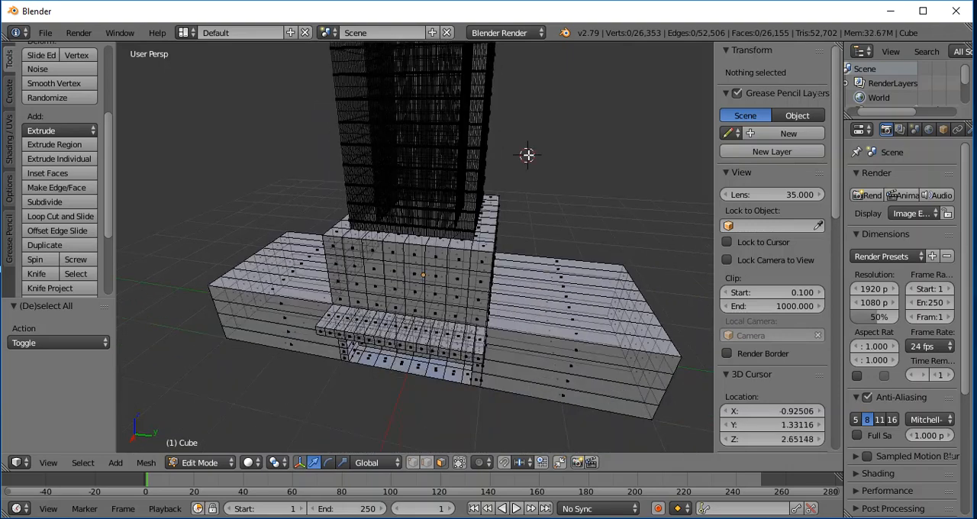
{"action": "scroll", "coordinate": [529, 155], "scroll_direction": "down", "scroll_amount": 2, "text": "shift"}
{"action": "scroll", "coordinate": [529, 155], "scroll_direction": "up", "scroll_amount": 12, "text": "shift"}
{"action": "scroll", "coordinate": [526, 160], "scroll_direction": "down", "scroll_amount": 6, "text": "shift"}
{"action": "scroll", "coordinate": [526, 161], "scroll_direction": "up", "scroll_amount": 2, "text": "shift"}
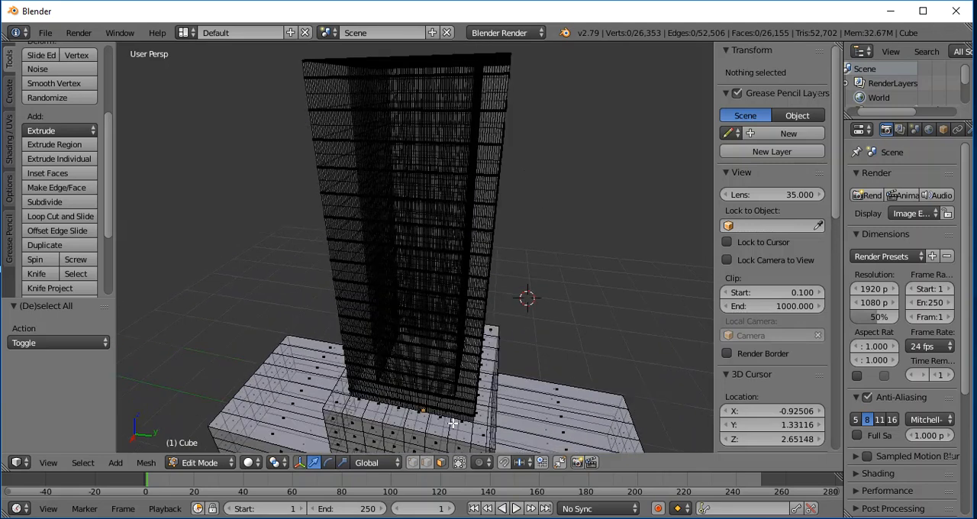
- Limit selection to visible geometry again, then select and deselect one narrow face on the tower's front edge
{"action": "left_click", "coordinate": [459, 462]}
{"action": "middle_click_drag", "start_coordinate": [615, 229], "coordinate": [592, 215]}
{"action": "scroll", "coordinate": [632, 221], "scroll_direction": "down", "scroll_amount": 3}
{"action": "scroll", "coordinate": [632, 221], "scroll_direction": "up", "scroll_amount": 3}
{"action": "right_click", "coordinate": [501, 186]}
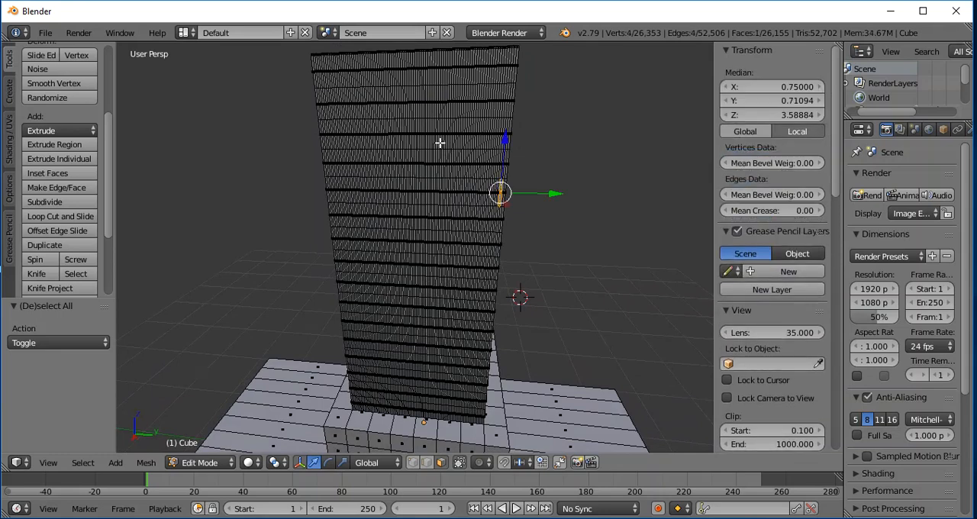
{"action": "scroll", "coordinate": [556, 182], "scroll_direction": "up", "scroll_amount": 5}
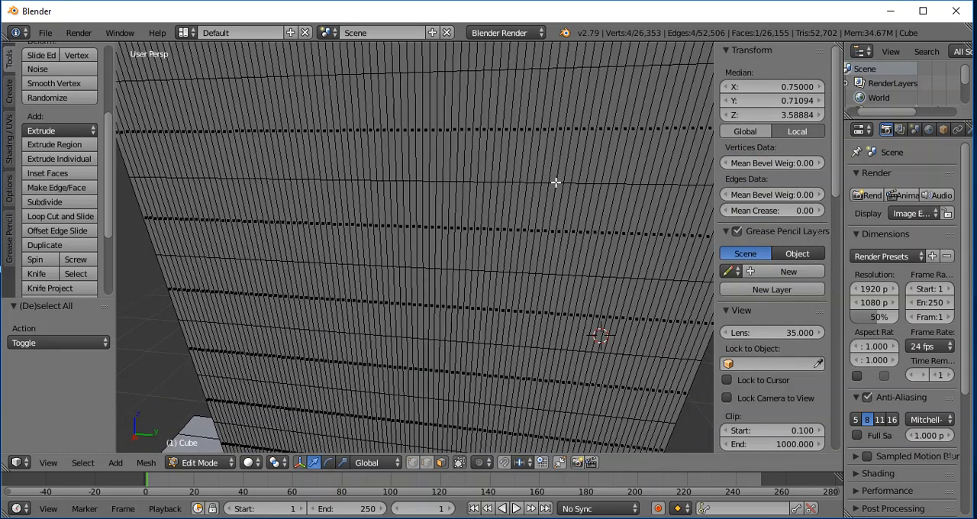
{"action": "scroll", "coordinate": [296, 218], "scroll_direction": "down", "scroll_amount": 5}
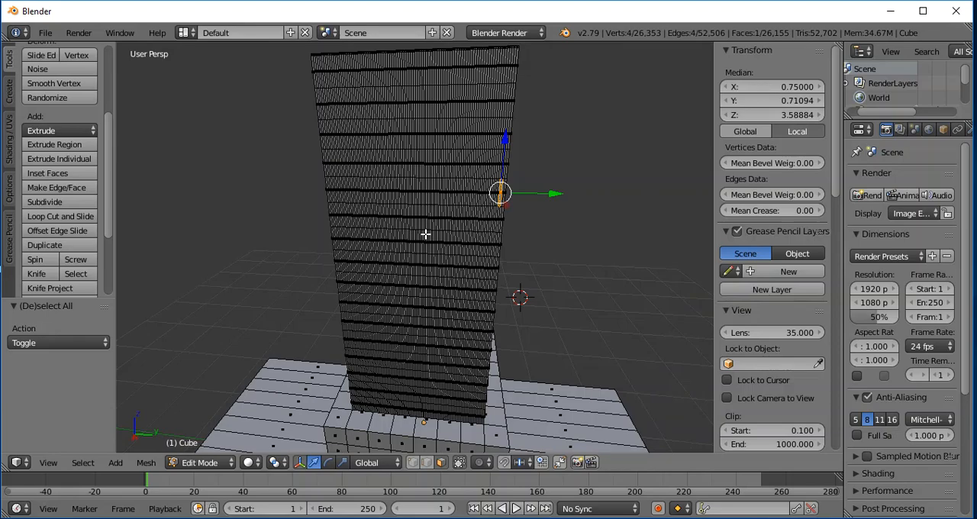
{"action": "key", "text": "a"}
- Select the horizontal loop of narrow faces around the tower in the sixth row from its top
{"action": "scroll", "coordinate": [265, 179], "scroll_direction": "up", "scroll_amount": 5}
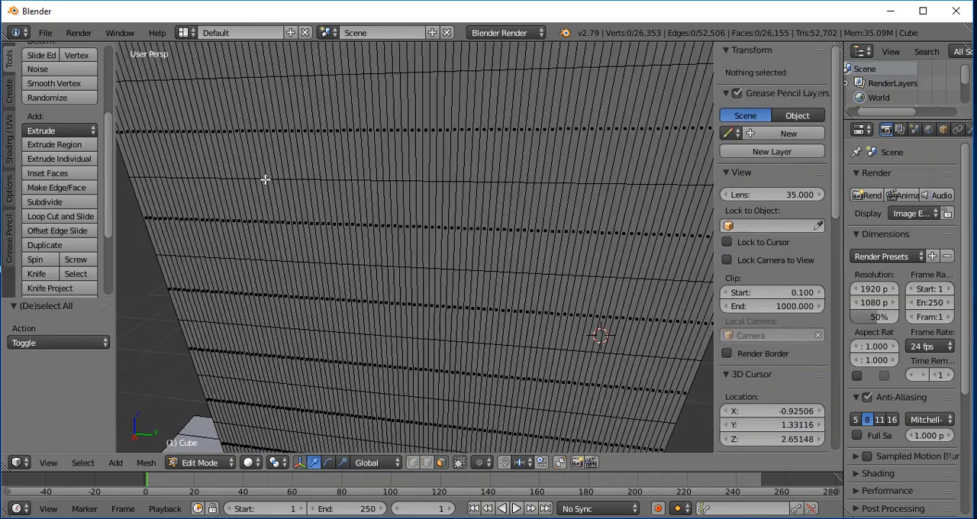
{"action": "scroll", "coordinate": [143, 334], "scroll_direction": "up", "scroll_amount": 5}
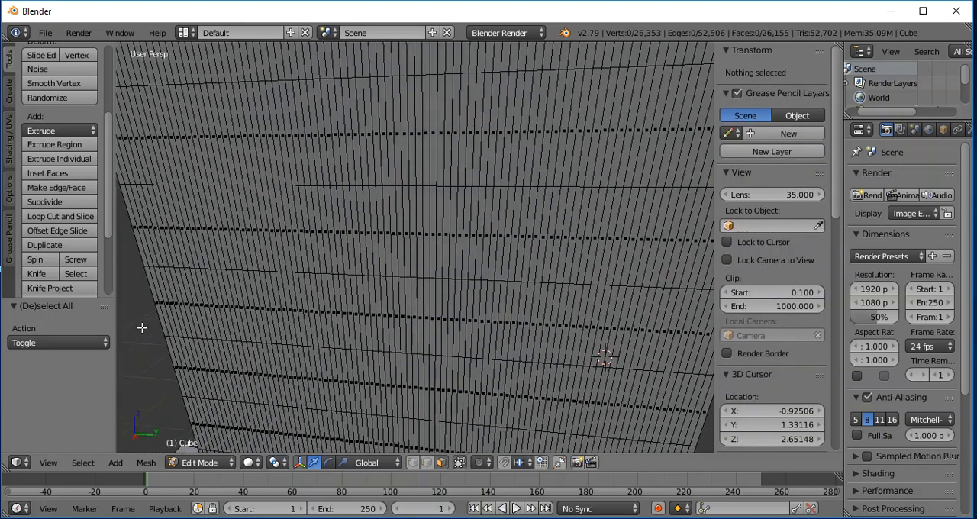
{"action": "scroll", "coordinate": [336, 292], "scroll_direction": "down", "scroll_amount": 3}
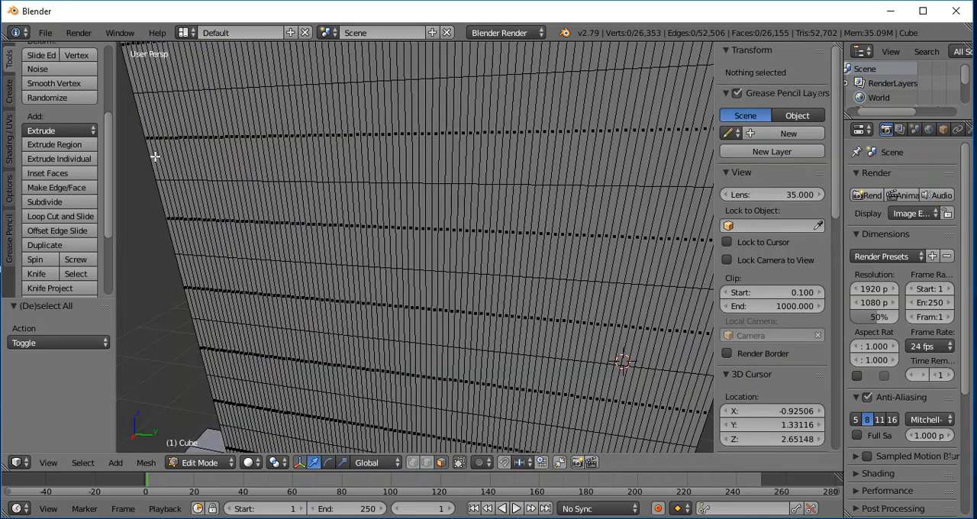
{"action": "scroll", "coordinate": [623, 263], "scroll_direction": "up", "scroll_amount": 3}
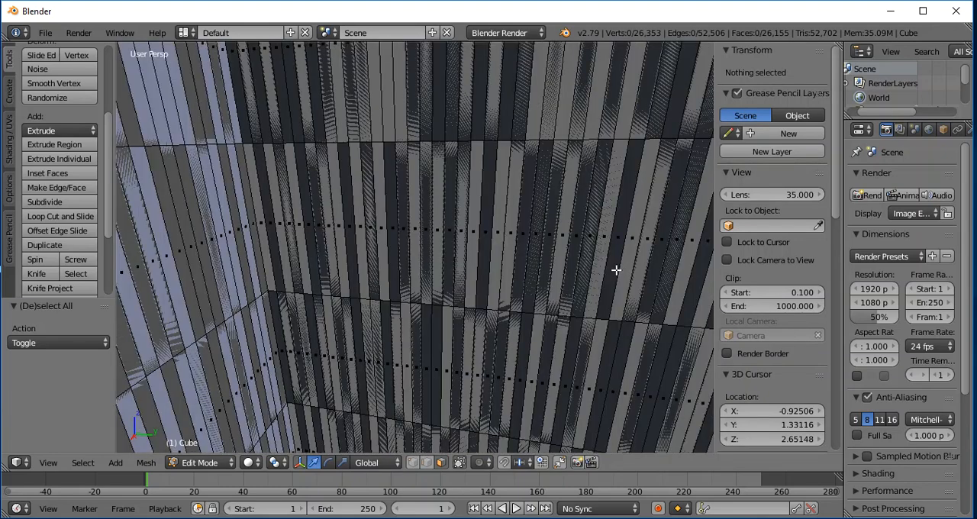
{"action": "scroll", "coordinate": [614, 271], "scroll_direction": "down", "scroll_amount": 3}
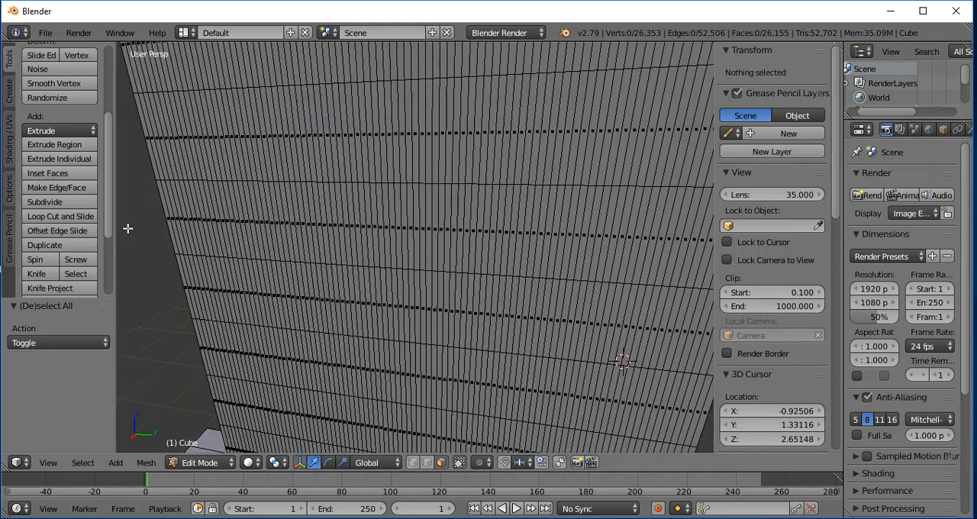
{"action": "right_click", "coordinate": [158, 163], "text": "alt"}
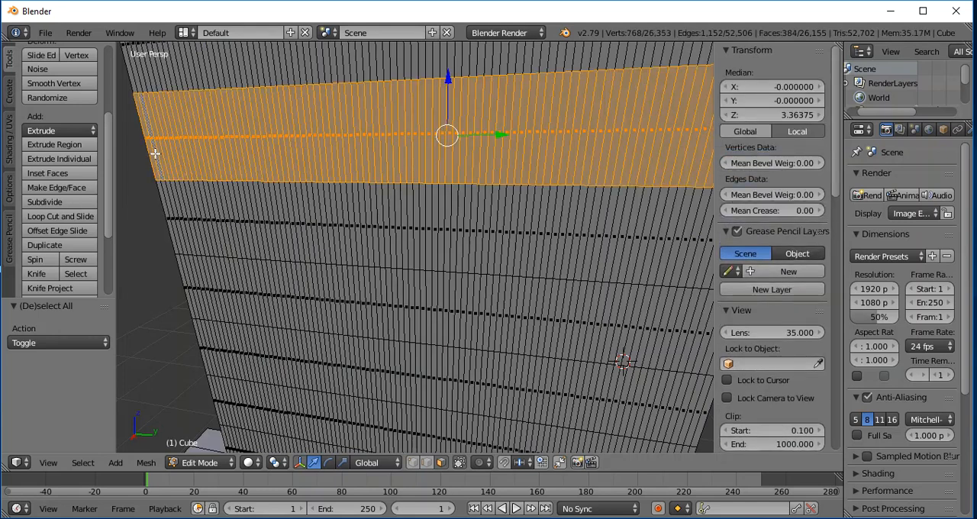
{"action": "key", "text": "a"}
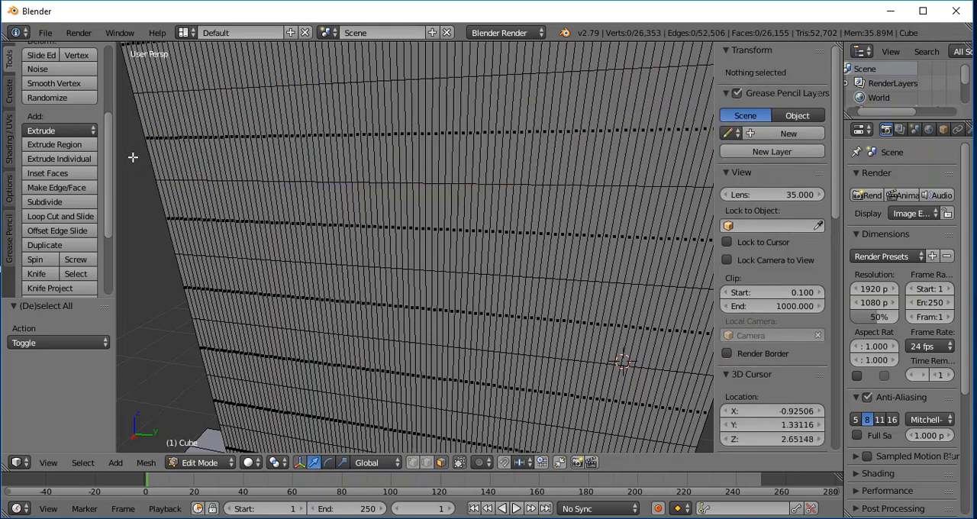
{"action": "right_click", "coordinate": [143, 108], "text": "alt"}
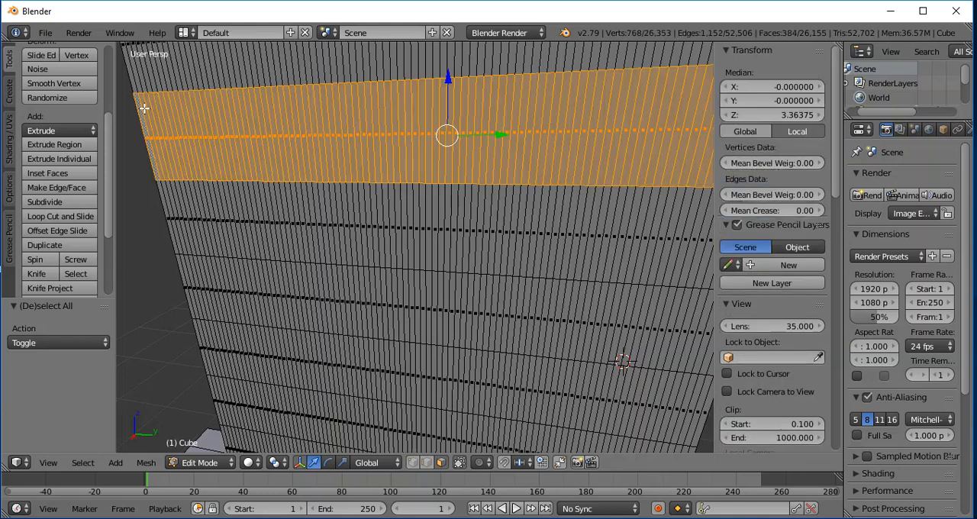
{"action": "right_click", "coordinate": [173, 195], "text": "alt"}
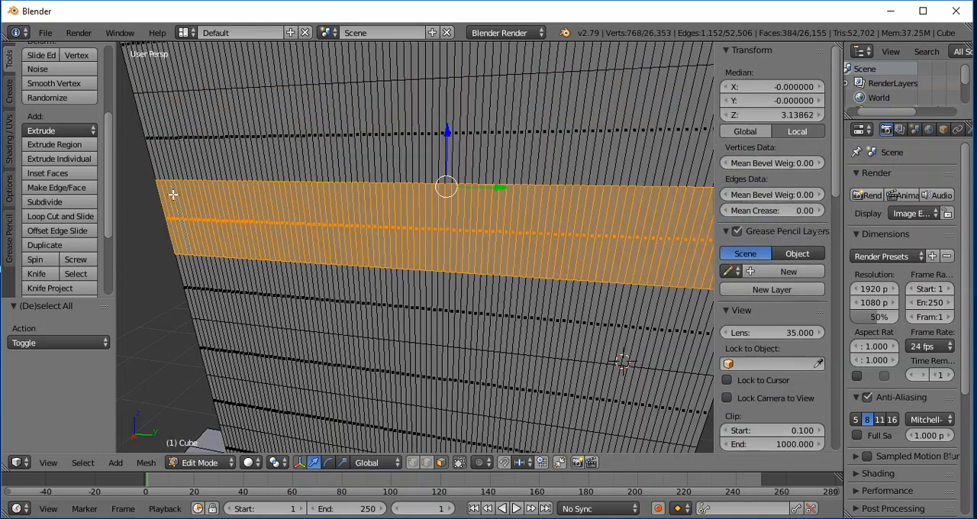
{"action": "right_click", "coordinate": [171, 149], "text": "alt"}
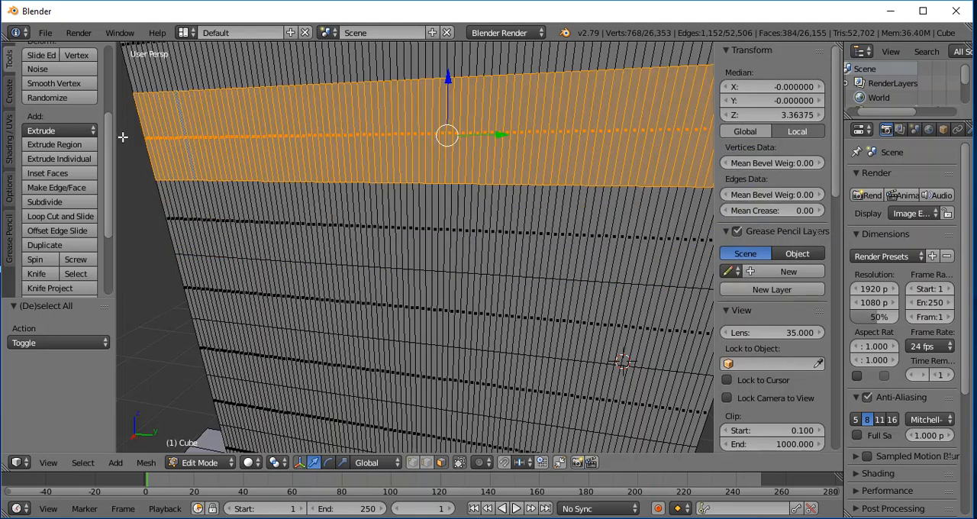
- Select the horizontal loop of narrow faces around the tower in the seventh row from its top, and then the loop in the eighth row
{"action": "right_click", "coordinate": [195, 215]}
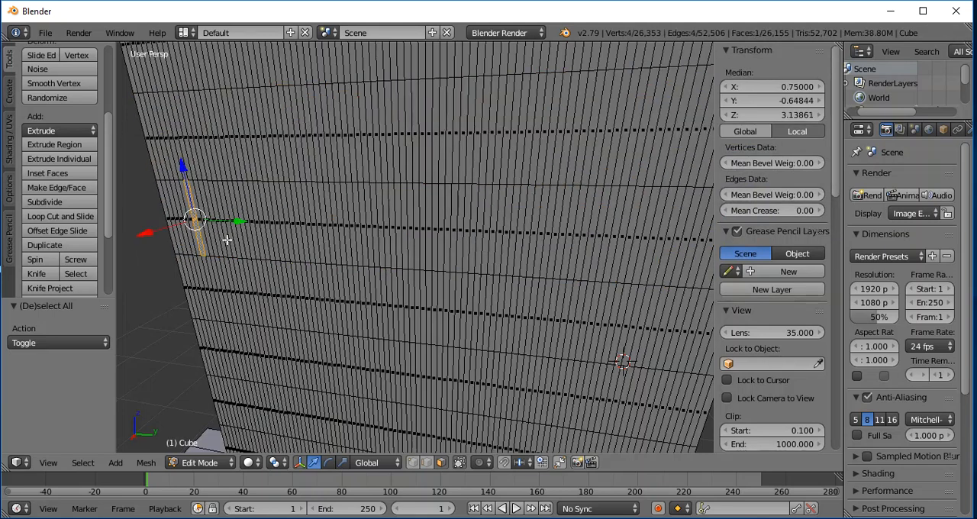
{"action": "right_click", "coordinate": [180, 158], "text": "alt"}
{"action": "right_click", "coordinate": [191, 219], "text": "alt"}
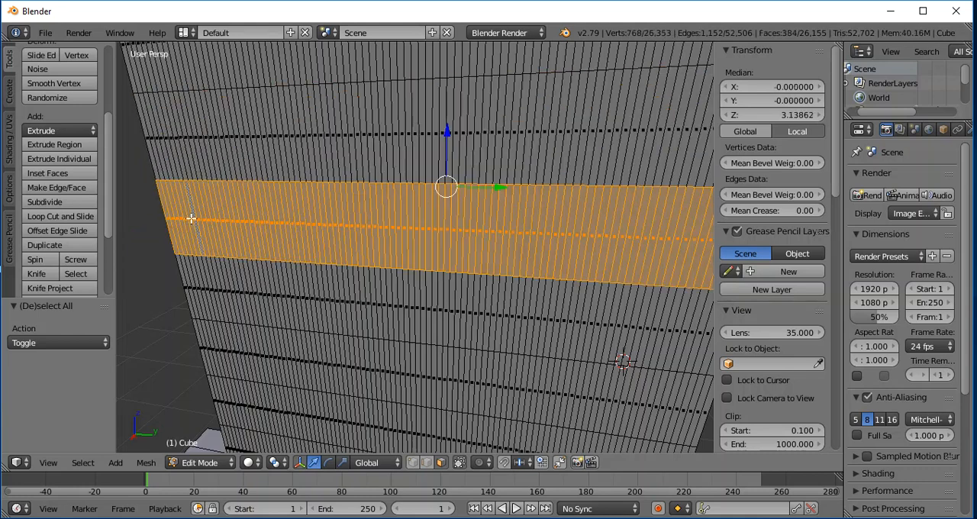
{"action": "right_click", "coordinate": [200, 260], "text": "alt"}
{"action": "right_click", "coordinate": [200, 239], "text": "alt"}
{"action": "right_click", "coordinate": [190, 276], "text": "alt"}
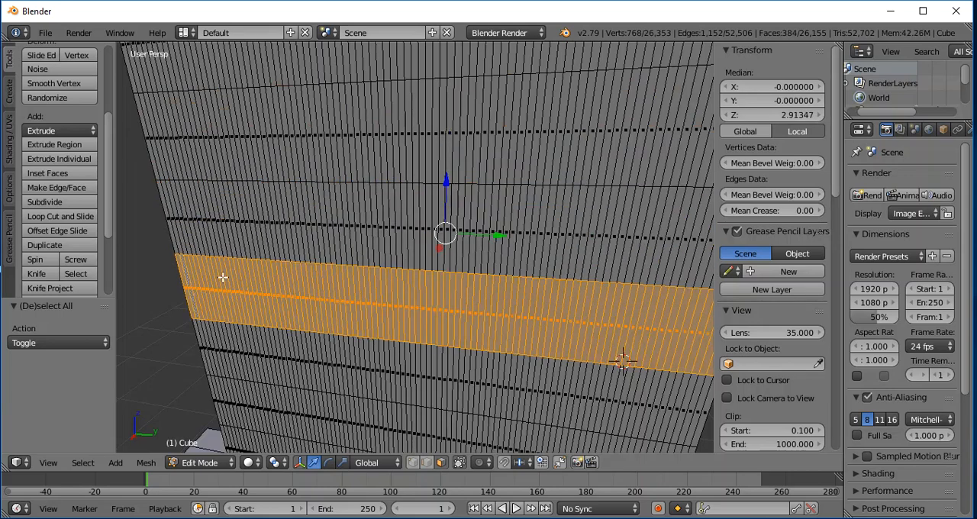
- Undo the face loop selections, the tower subdivisions and the tower extrusion, back to the selected inner roof faces of the central block
{"action": "scroll", "coordinate": [373, 277], "scroll_direction": "down", "scroll_amount": 8}
{"action": "scroll", "coordinate": [501, 250], "scroll_direction": "up", "scroll_amount": 4}
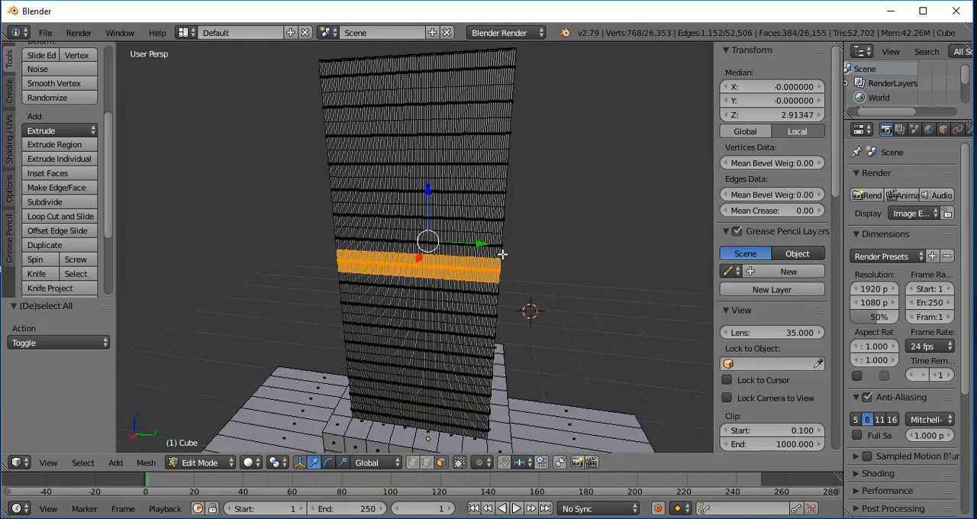
{"action": "scroll", "coordinate": [568, 269], "scroll_direction": "down", "scroll_amount": 3}
{"action": "scroll", "coordinate": [600, 247], "scroll_direction": "up", "scroll_amount": 3}
{"action": "right_click", "coordinate": [607, 244], "text": "alt"}
{"action": "key", "text": "ctrl+z"}
{"action": "key", "text": "ctrl+z"}
{"action": "key", "text": "ctrl+z"}
{"action": "key", "text": "ctrl+z"}
{"action": "key", "text": "ctrl+z"}
{"action": "key", "text": "ctrl+z"}
{"action": "key", "text": "ctrl+z"}
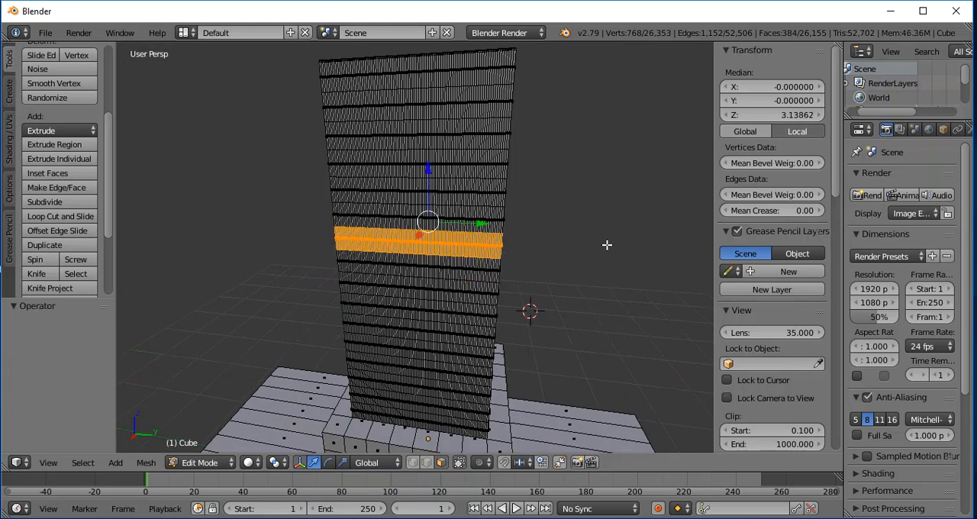
{"action": "key", "text": "ctrl+z"}
{"action": "key", "text": "ctrl+z"}
{"action": "key", "text": "ctrl+z"}
{"action": "key", "text": "ctrl+z"}
{"action": "key", "text": "ctrl+z"}
{"action": "key", "text": "ctrl+z"}
{"action": "key", "text": "ctrl+z"}
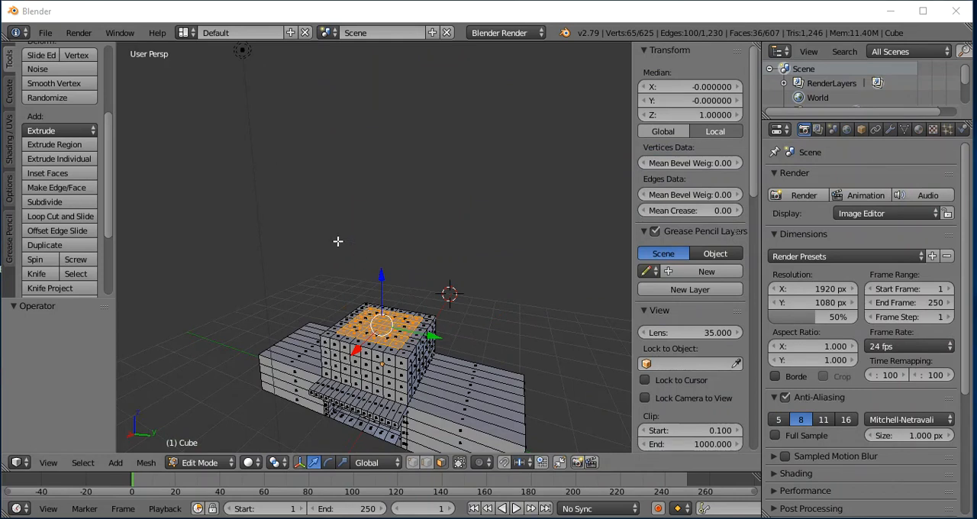
{"action": "key", "text": "e"}
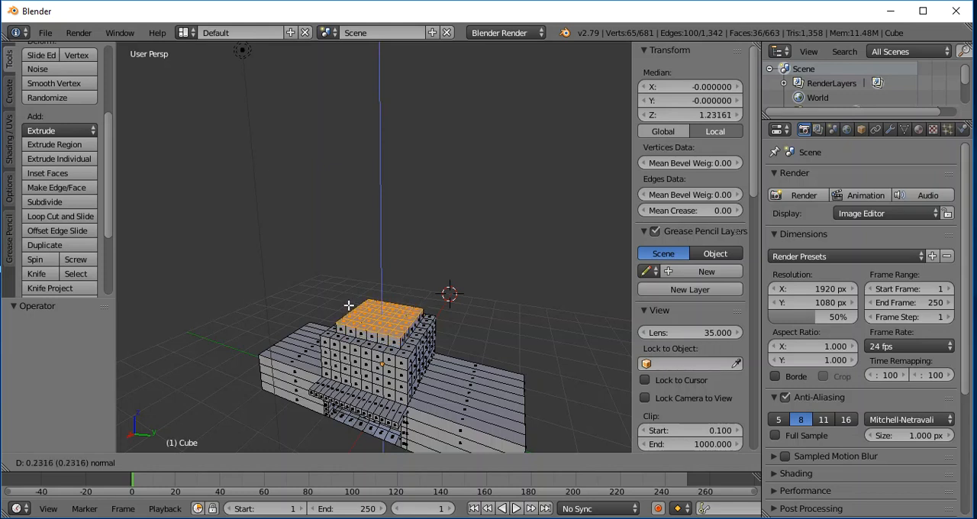
{"action": "key", "text": "1"}
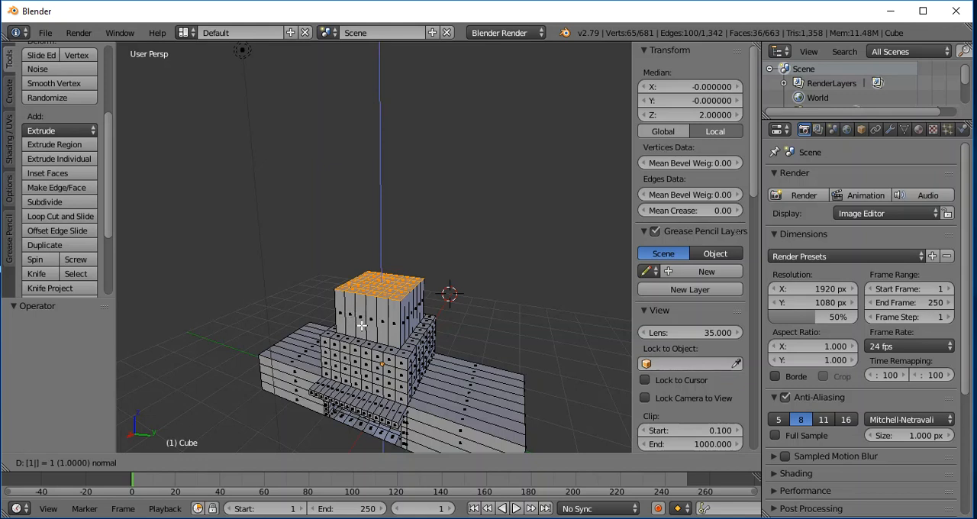
{"action": "key", "text": "Escape"}
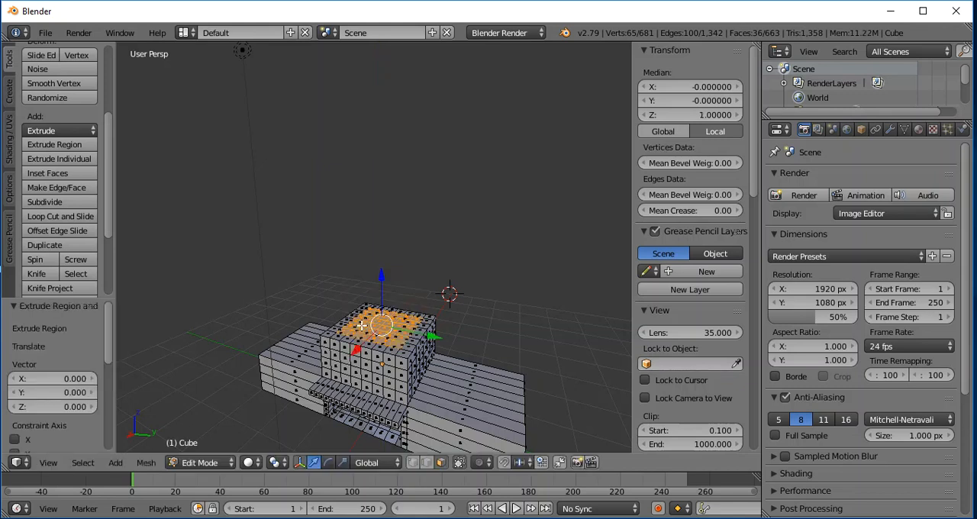
{"action": "key", "text": "e"}
{"action": "type", "text": ".5"}
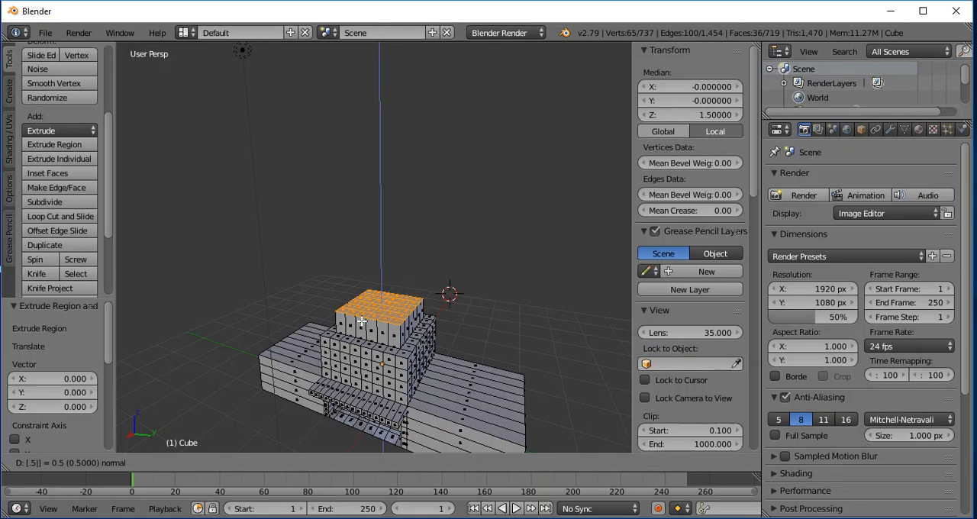
{"action": "key", "text": "Escape"}
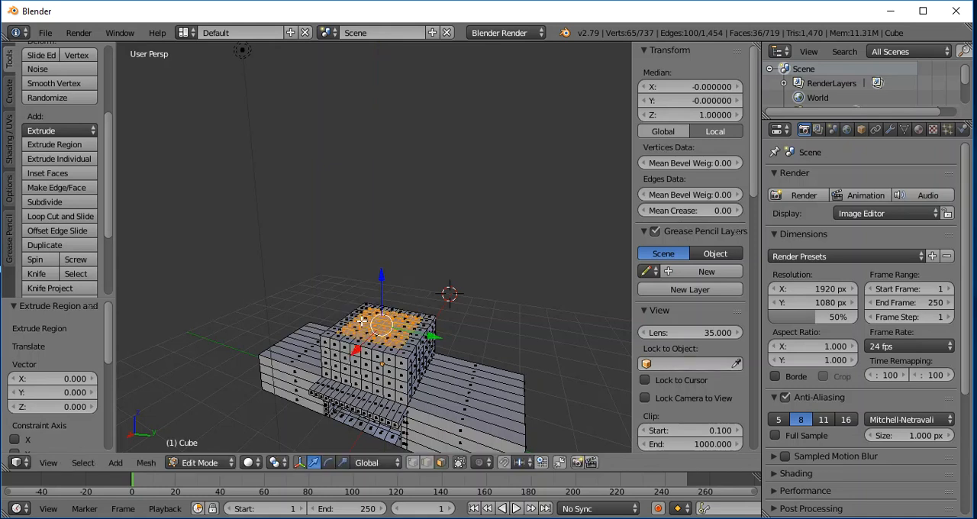
- Extrude the selected inner roof faces upward seventeen times by 0.25 each to build the tower in stacked rows
{"action": "type", "text": "e"}
{"action": "type", "text": ".25"}
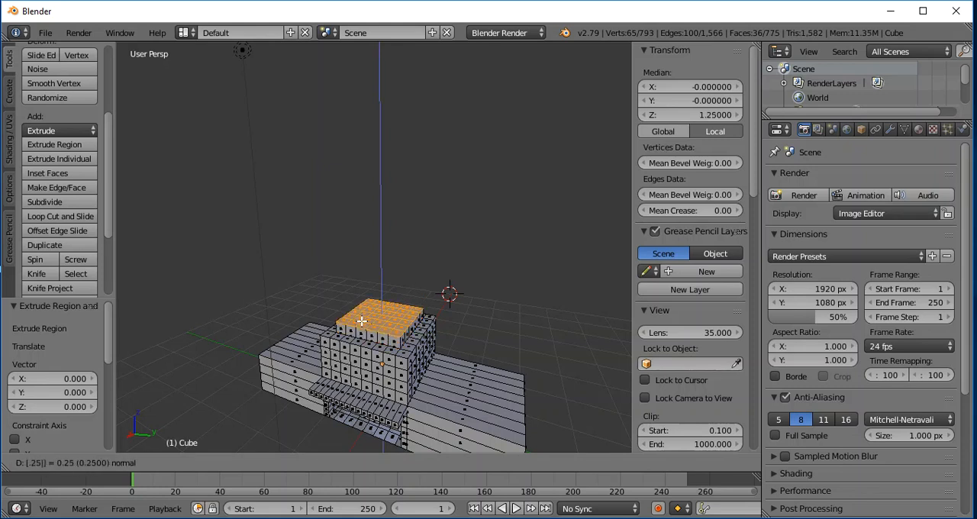
{"action": "key", "text": "Return"}
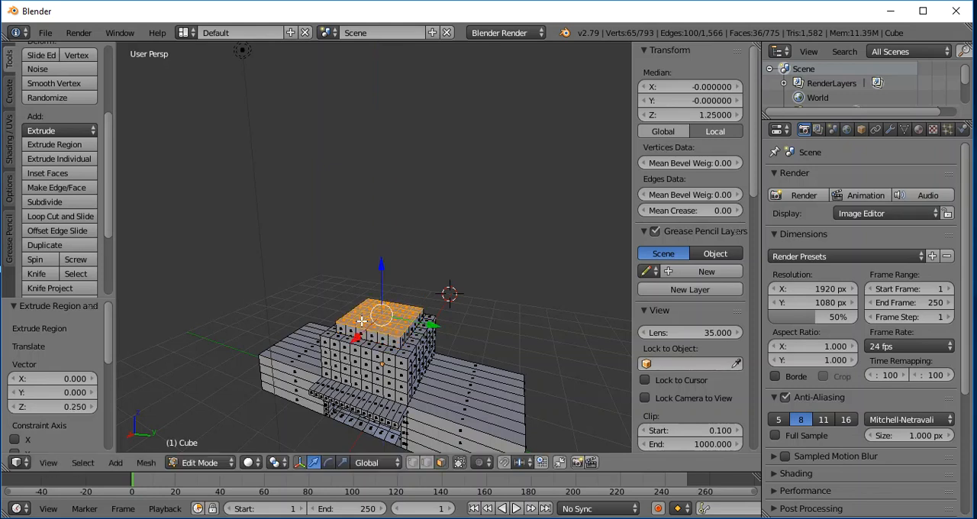
{"action": "key", "text": "e"}
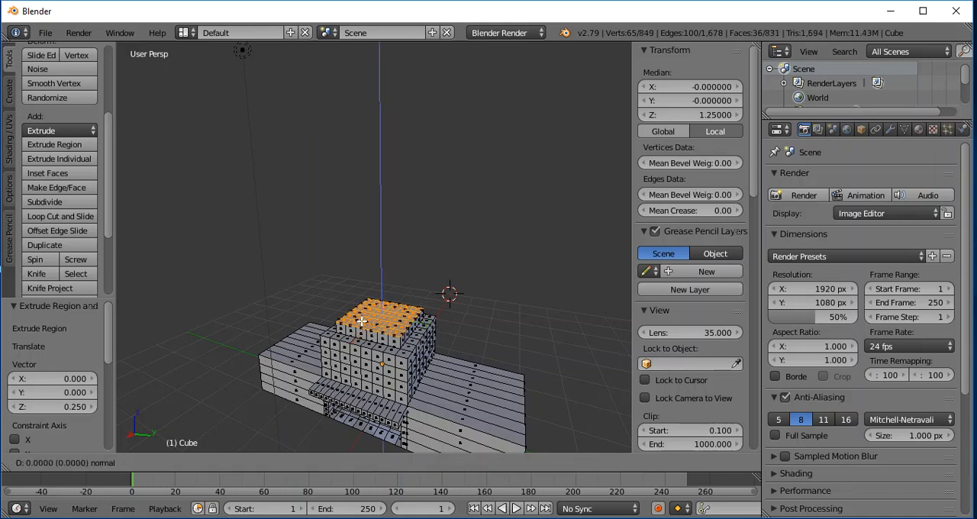
{"action": "type", "text": ".25"}
{"action": "key", "text": "Return"}
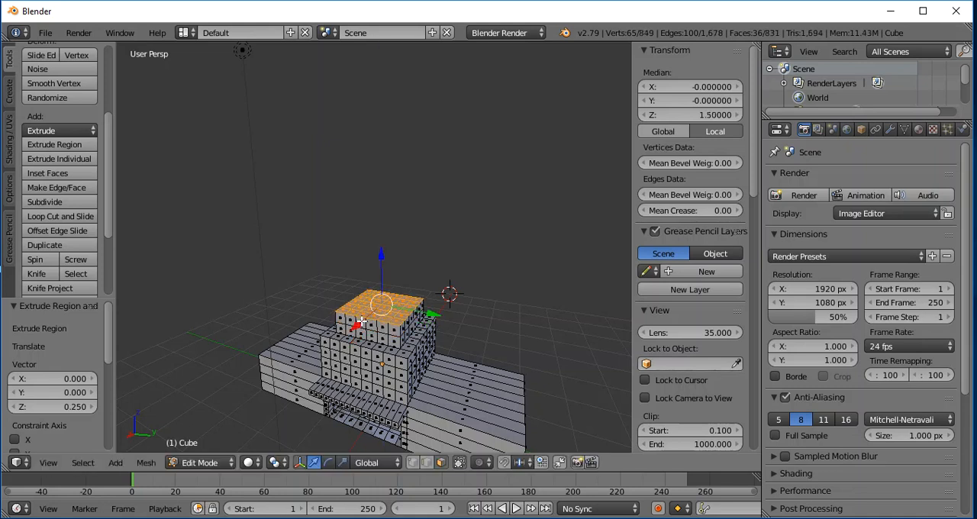
{"action": "type", "text": "e"}
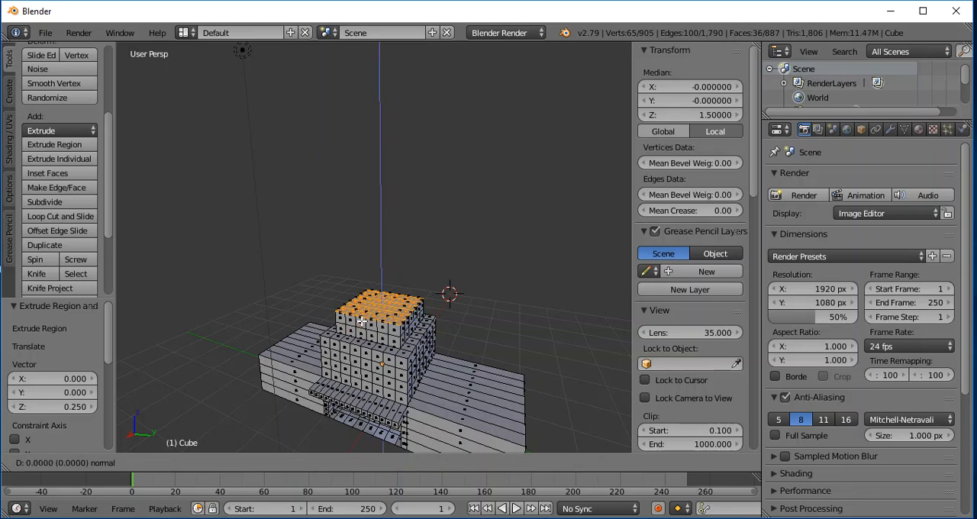
{"action": "type", "text": ".25"}
{"action": "key", "text": "Return"}
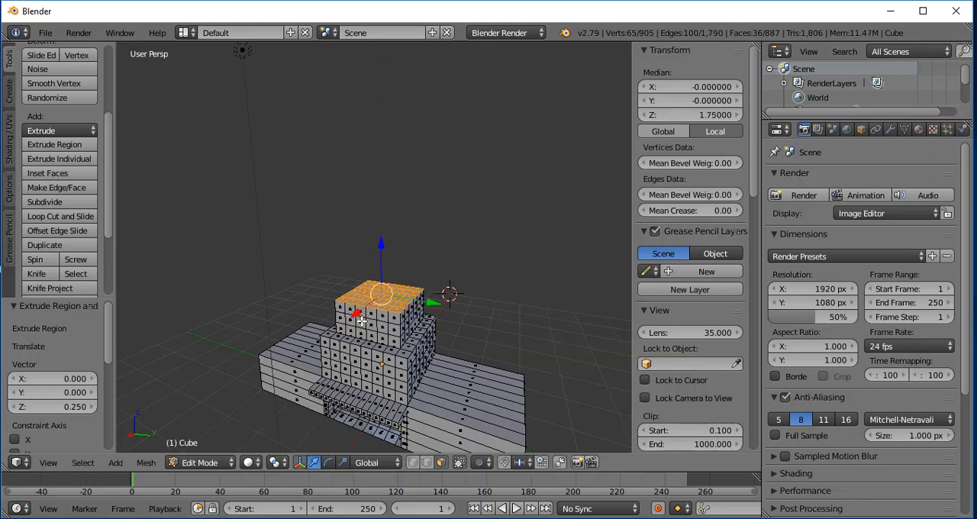
{"action": "type", "text": "e.25"}
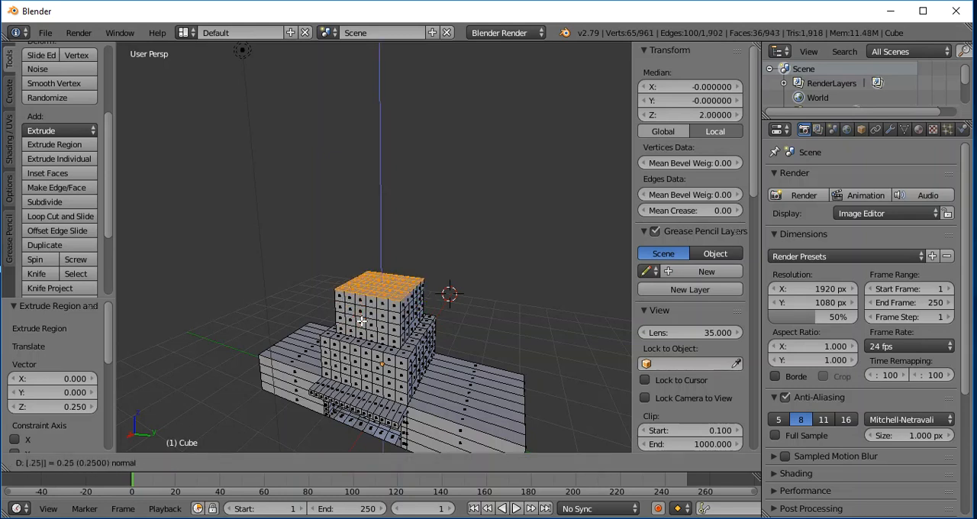
{"action": "key", "text": "Return"}
{"action": "type", "text": "e.25"}
{"action": "key", "text": "Return"}
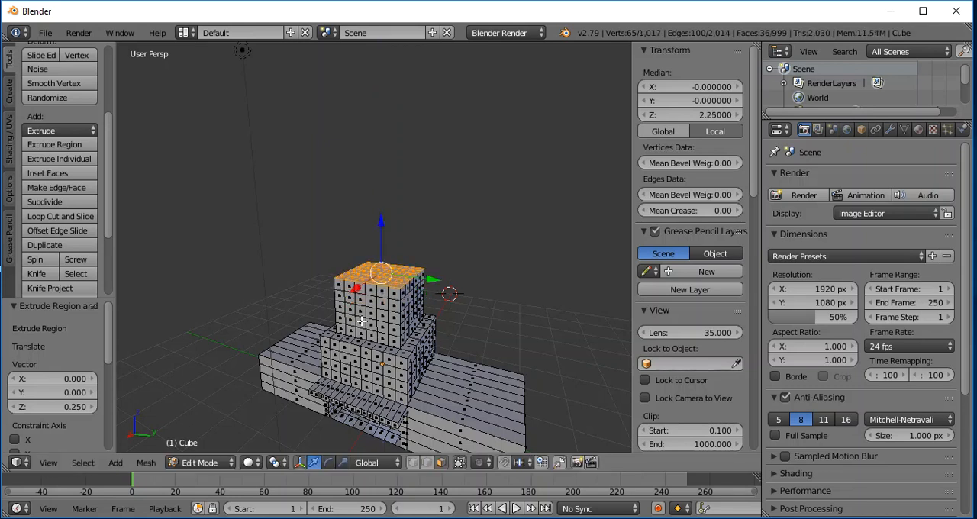
{"action": "type", "text": "e.25"}
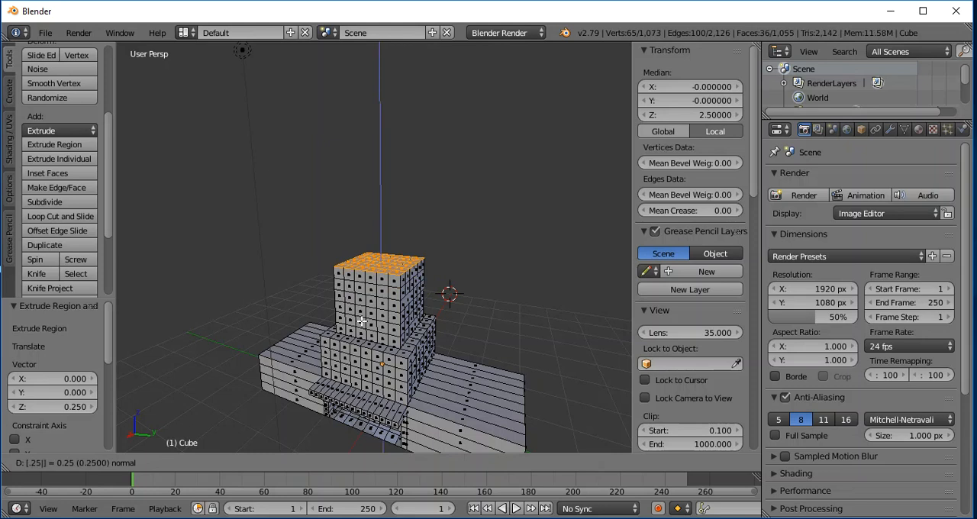
{"action": "key", "text": "Return"}
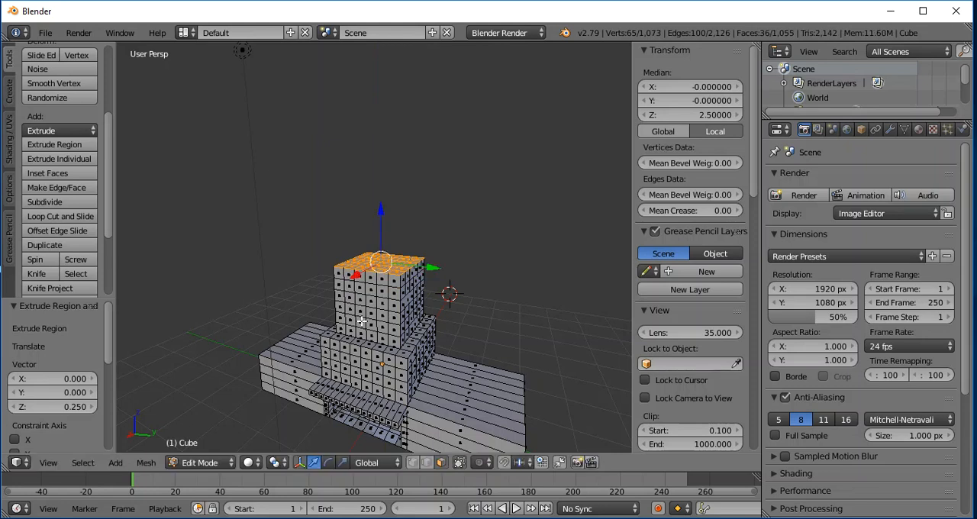
{"action": "type", "text": "e.25"}
{"action": "key", "text": "Return"}
{"action": "type", "text": "e."}
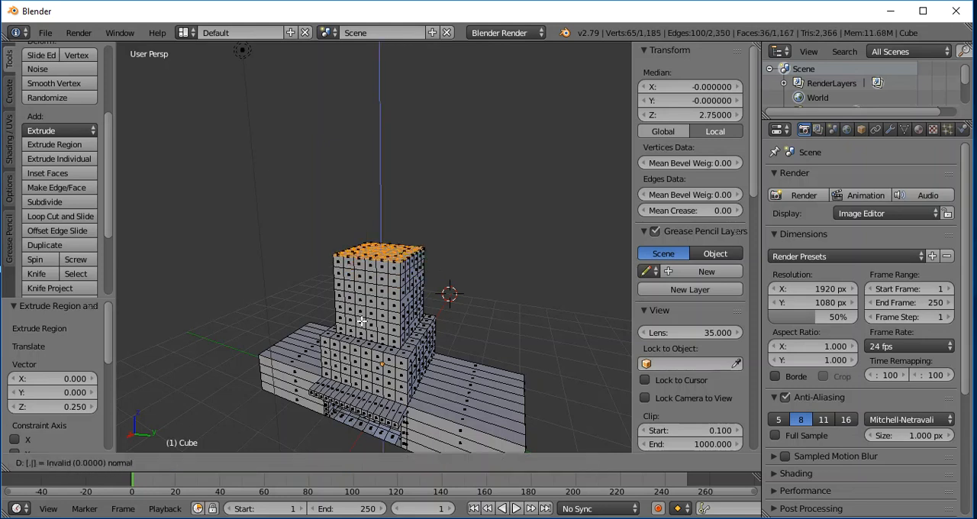
{"action": "type", "text": "25"}
{"action": "key", "text": "Return"}
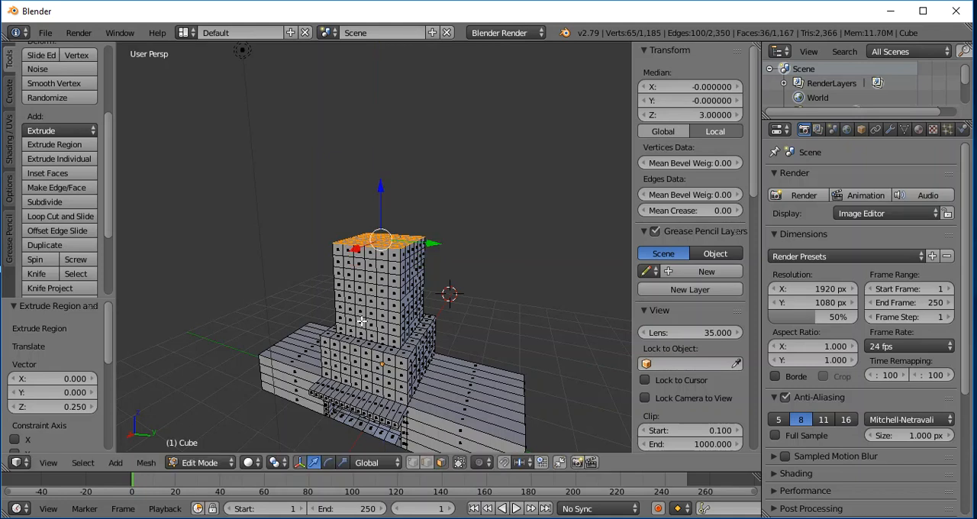
{"action": "type", "text": "e."}
{"action": "type", "text": "25"}
{"action": "key", "text": "Return"}
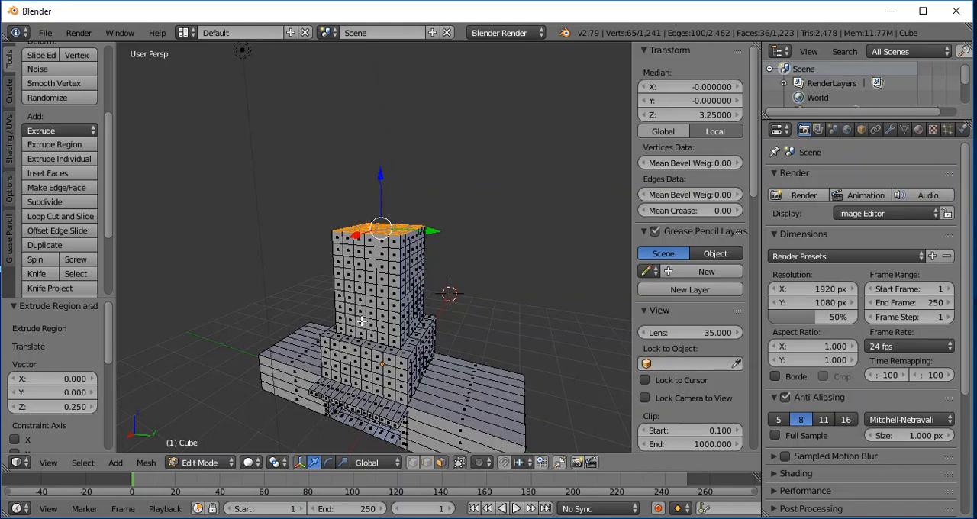
{"action": "type", "text": "e.25"}
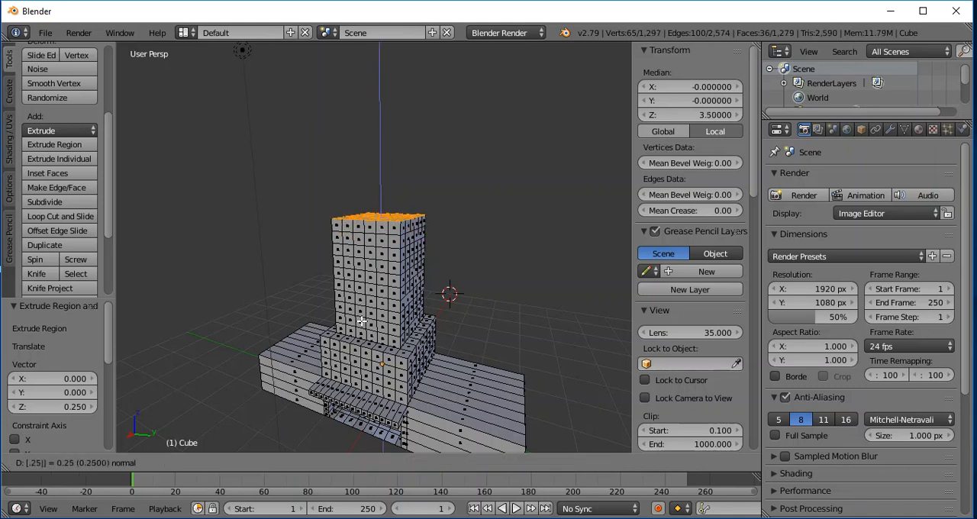
{"action": "key", "text": "Return"}
{"action": "type", "text": "e.25"}
{"action": "key", "text": "Return"}
{"action": "type", "text": "e.25"}
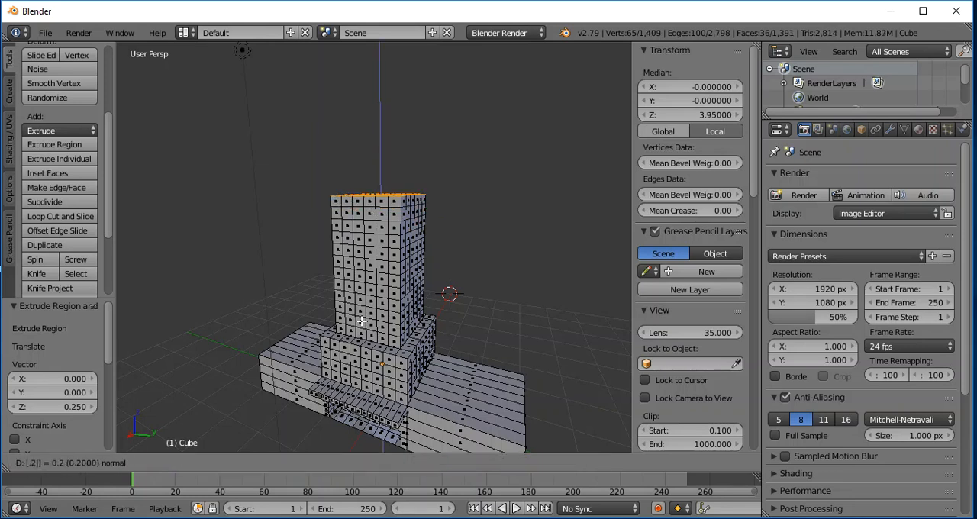
{"action": "key", "text": "Return"}
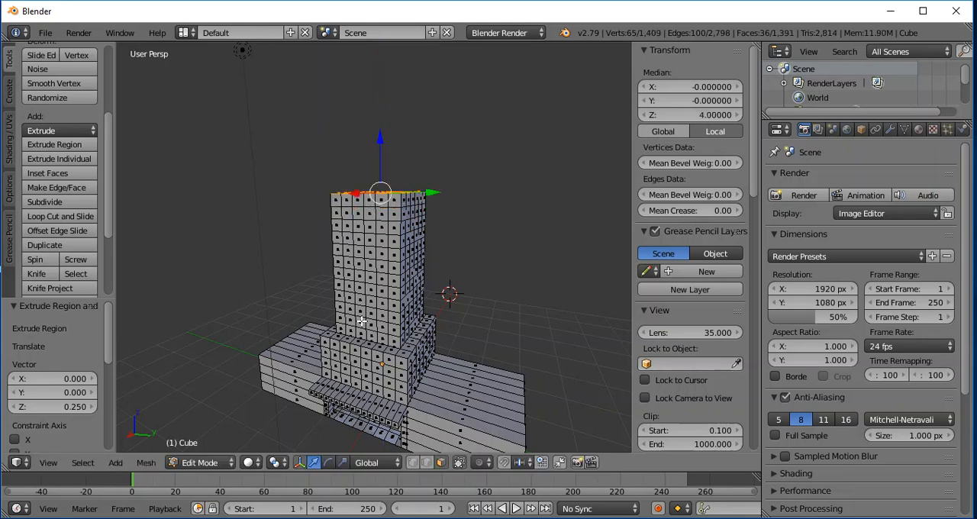
{"action": "type", "text": "e.25"}
{"action": "key", "text": "Return"}
{"action": "type", "text": "e.25"}
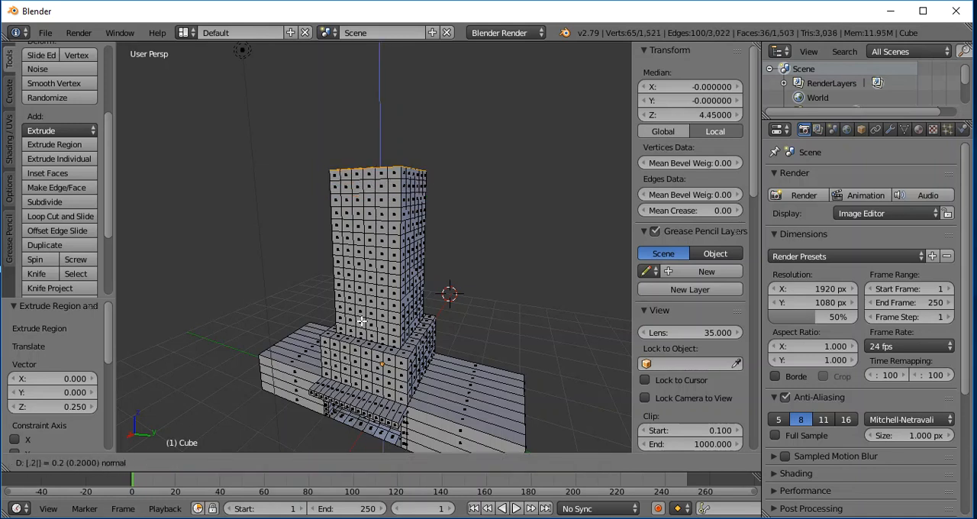
{"action": "key", "text": "Return"}
{"action": "type", "text": "e.25"}
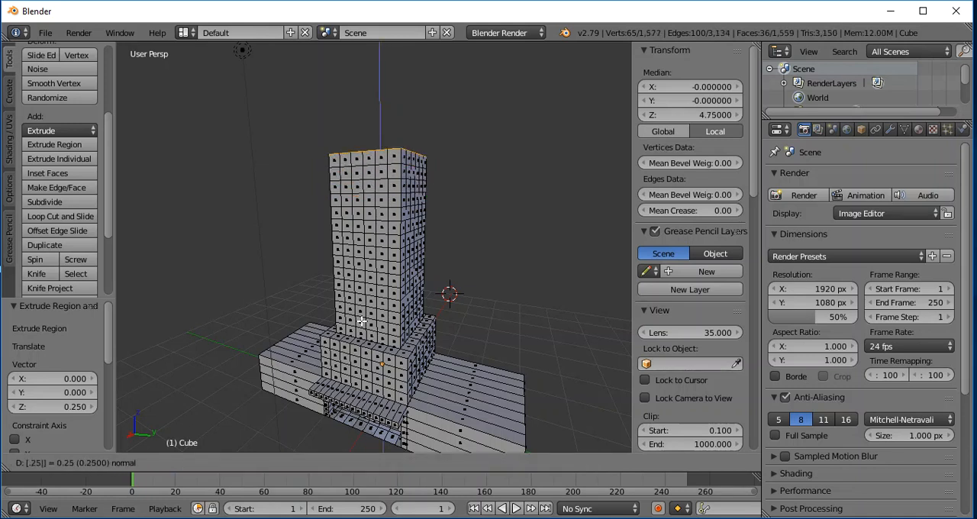
{"action": "key", "text": "Return"}
{"action": "type", "text": "e.25"}
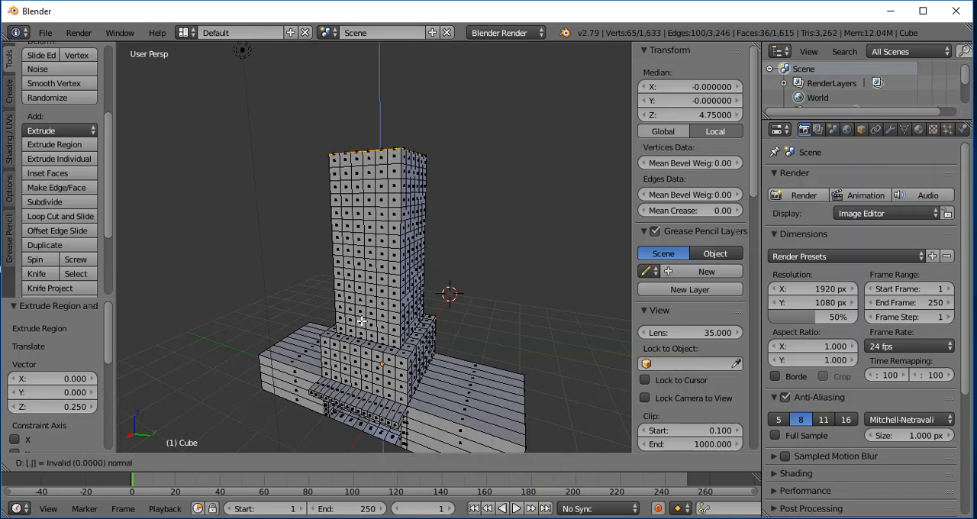
{"action": "key", "text": "Return"}
{"action": "type", "text": "e"}
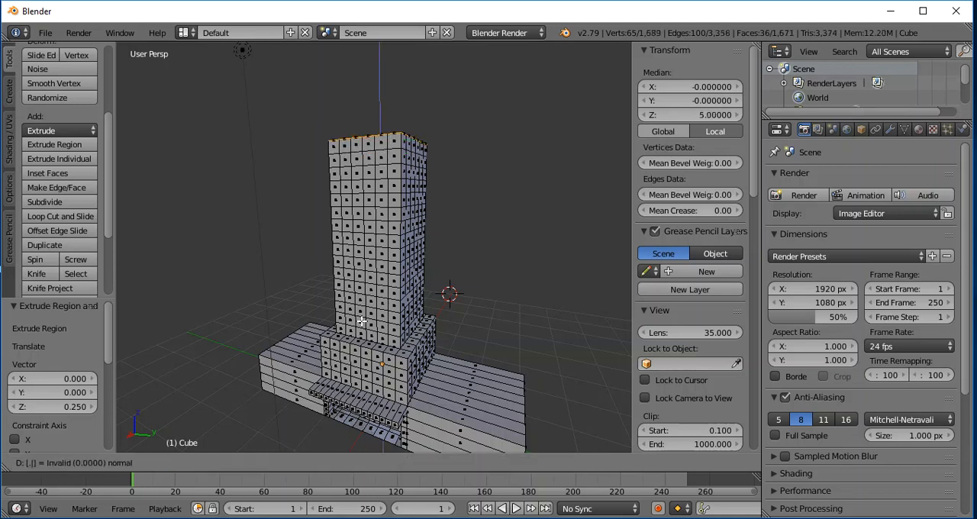
{"action": "type", "text": ".25"}
{"action": "key", "text": "Return"}
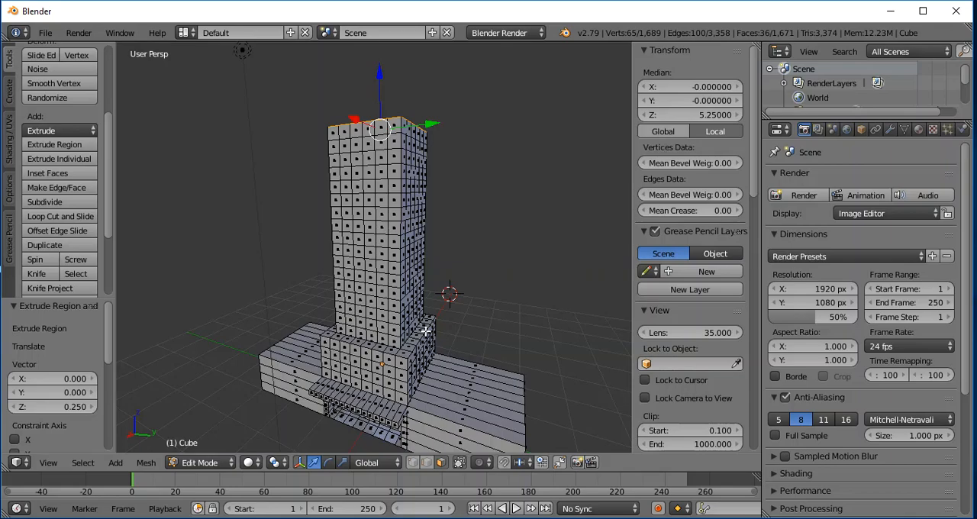
- Examine the rebuilt tower and its base from the front, from close up, from the side and from farther away
{"action": "middle_click_drag", "start_coordinate": [513, 243], "coordinate": [550, 233]}
{"action": "scroll", "coordinate": [550, 233], "scroll_direction": "up", "scroll_amount": 3}
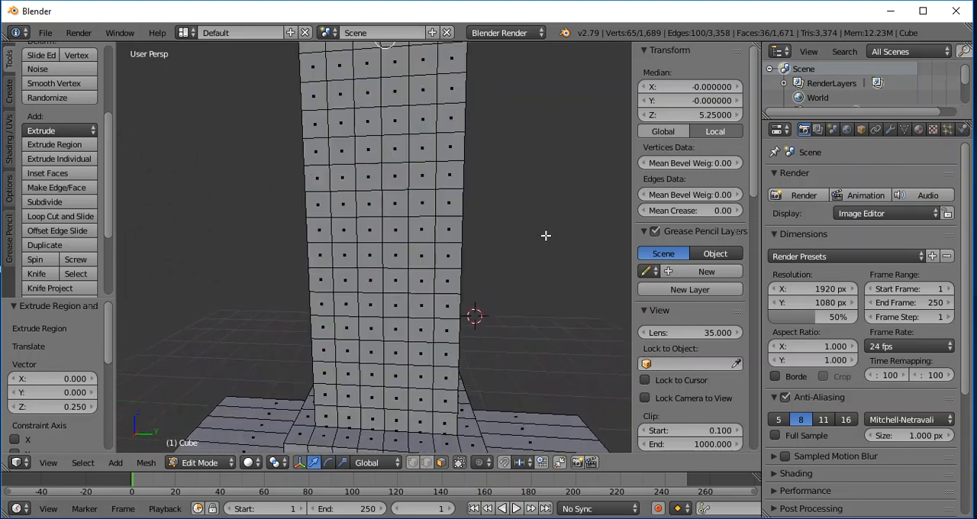
{"action": "scroll", "coordinate": [544, 235], "scroll_direction": "down", "scroll_amount": 3}
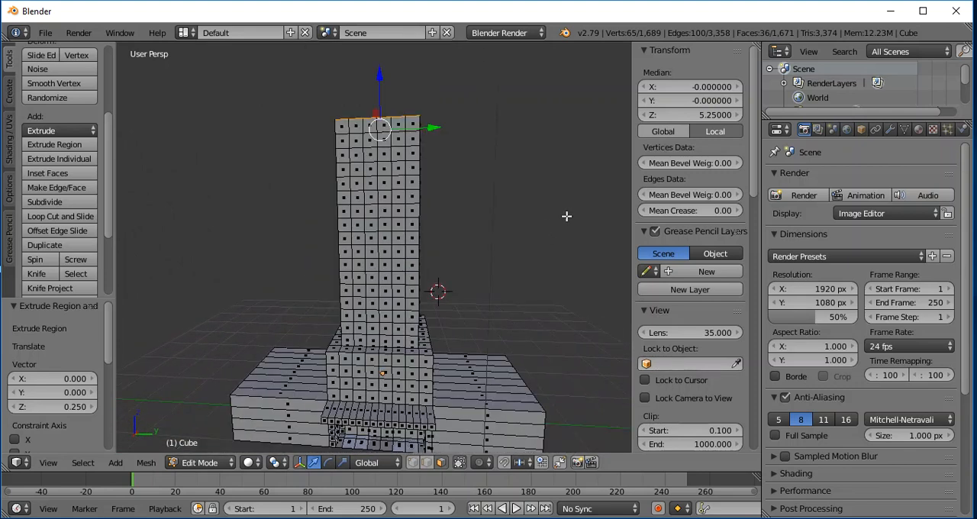
{"action": "scroll", "coordinate": [567, 214], "scroll_direction": "down", "scroll_amount": 2}
{"action": "scroll", "coordinate": [570, 210], "scroll_direction": "up", "scroll_amount": 2}
{"action": "scroll", "coordinate": [567, 212], "scroll_direction": "down", "scroll_amount": 2}
{"action": "scroll", "coordinate": [567, 222], "scroll_direction": "up", "scroll_amount": 2}
{"action": "middle_click_drag", "start_coordinate": [561, 249], "coordinate": [457, 283]}
{"action": "scroll", "coordinate": [456, 284], "scroll_direction": "down", "scroll_amount": 2}
{"action": "scroll", "coordinate": [509, 334], "scroll_direction": "down", "scroll_amount": 3}
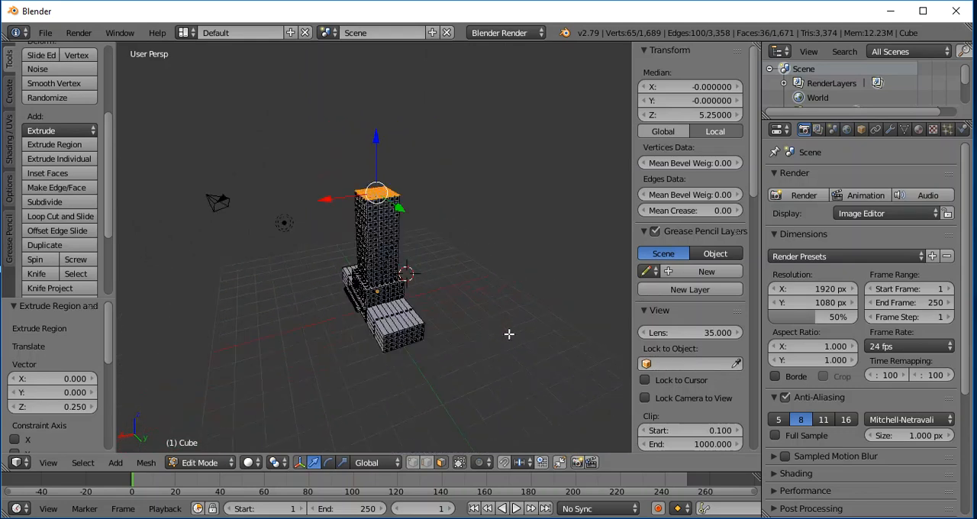
- Examine the tower and its base from several sides, and view the whole building in Object Mode
{"action": "middle_click_drag", "start_coordinate": [508, 367], "coordinate": [461, 307]}
{"action": "scroll", "coordinate": [461, 307], "scroll_direction": "up", "scroll_amount": 2}
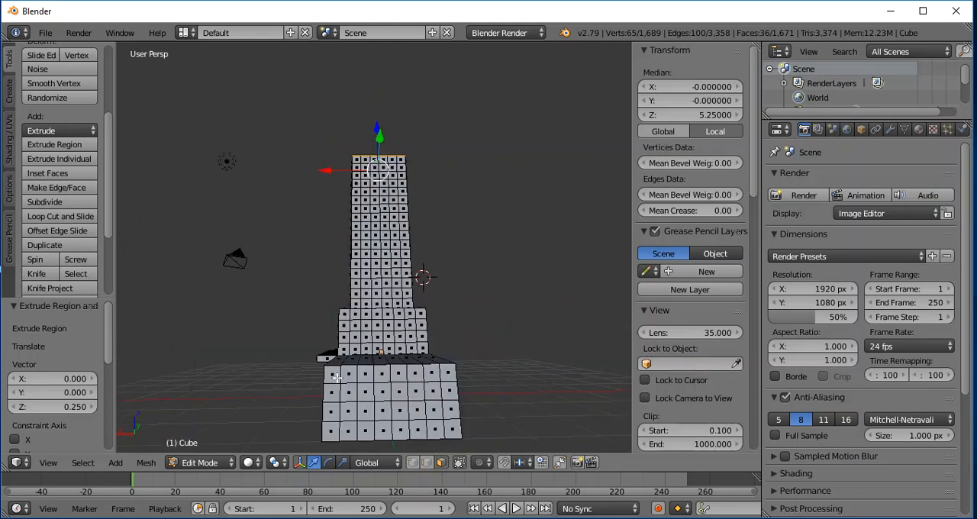
{"action": "scroll", "coordinate": [337, 377], "scroll_direction": "down", "scroll_amount": 2}
{"action": "middle_click_drag", "start_coordinate": [291, 350], "coordinate": [403, 361]}
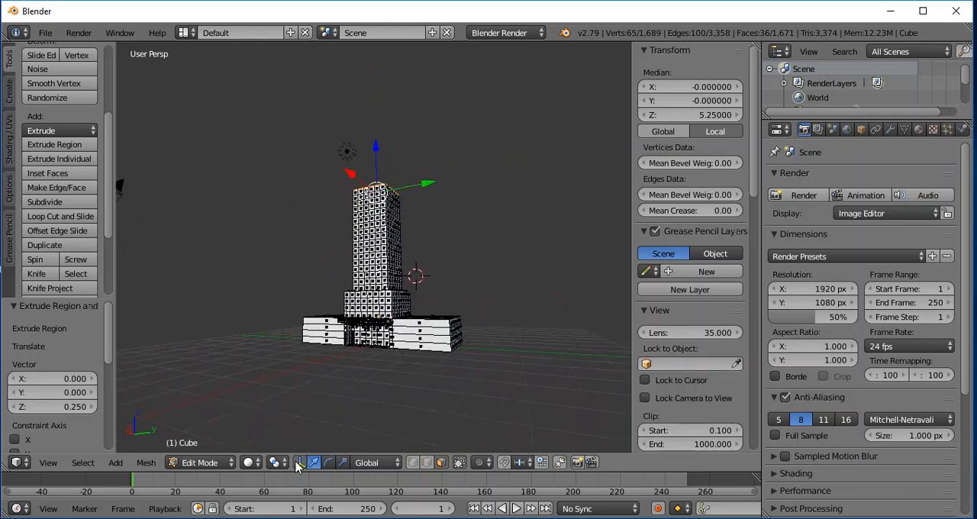
{"action": "left_click", "coordinate": [196, 463]}
{"action": "left_click", "coordinate": [200, 446]}
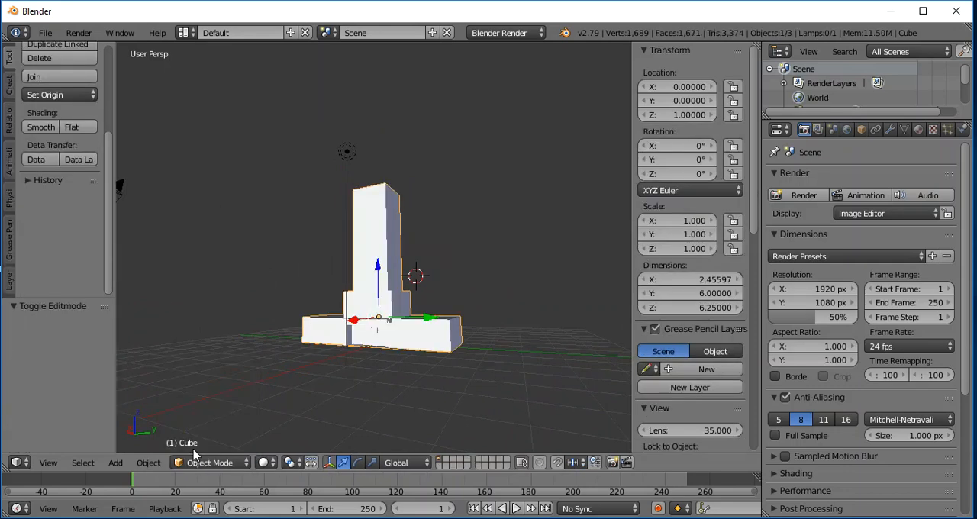
{"action": "middle_click_drag", "start_coordinate": [282, 358], "coordinate": [506, 318]}
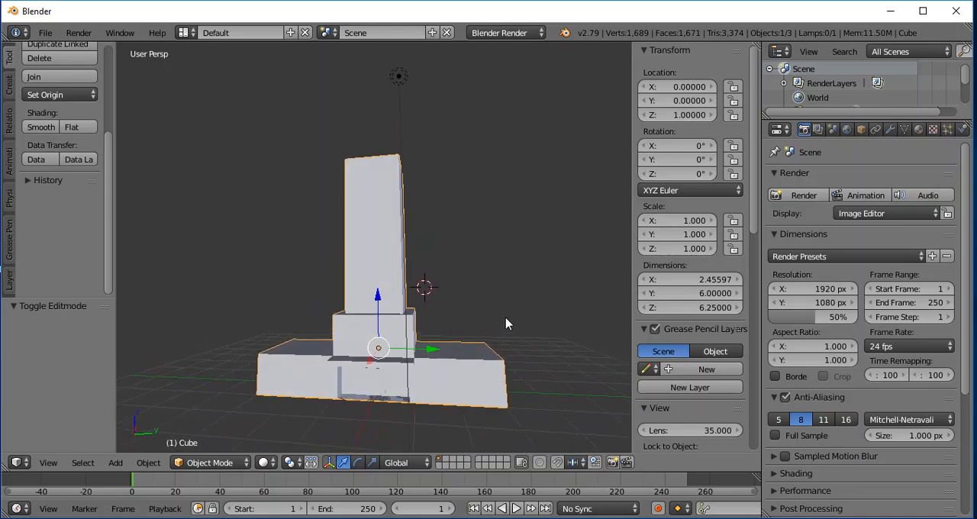
{"action": "scroll", "coordinate": [509, 332], "scroll_direction": "up", "scroll_amount": 3}
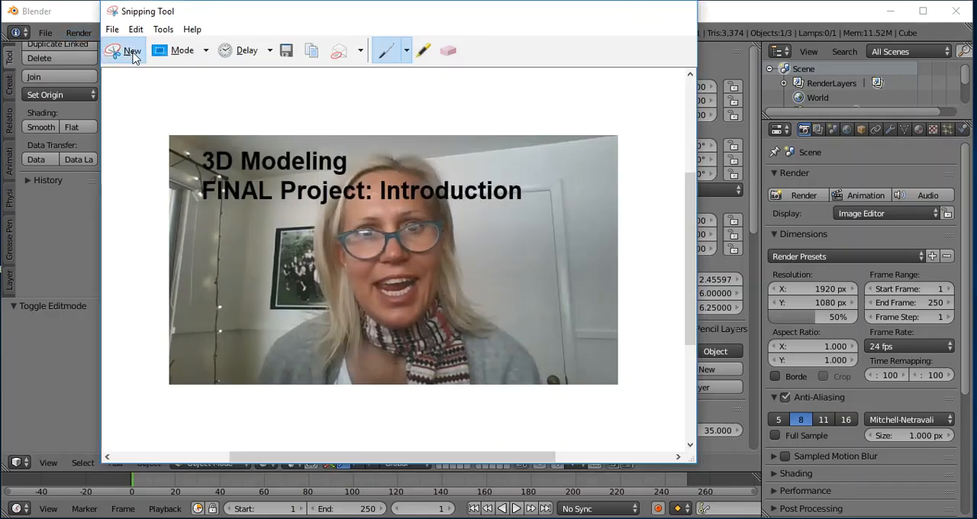
- Switch to Snipping Tool and study the reference photo of the Empire State Building's tower and spire
{"action": "left_click", "coordinate": [130, 51]}
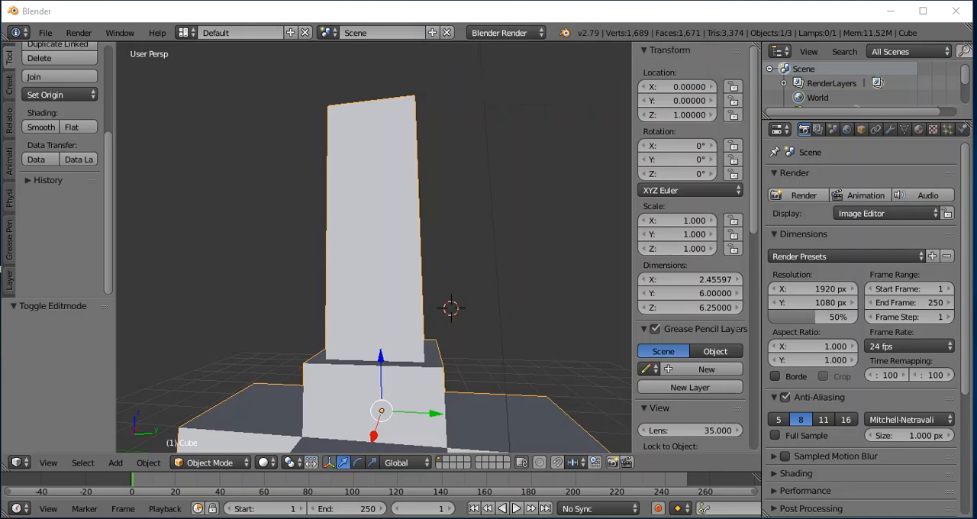
{"action": "left_click_drag", "start_coordinate": [976, 94], "coordinate": [326, 21]}
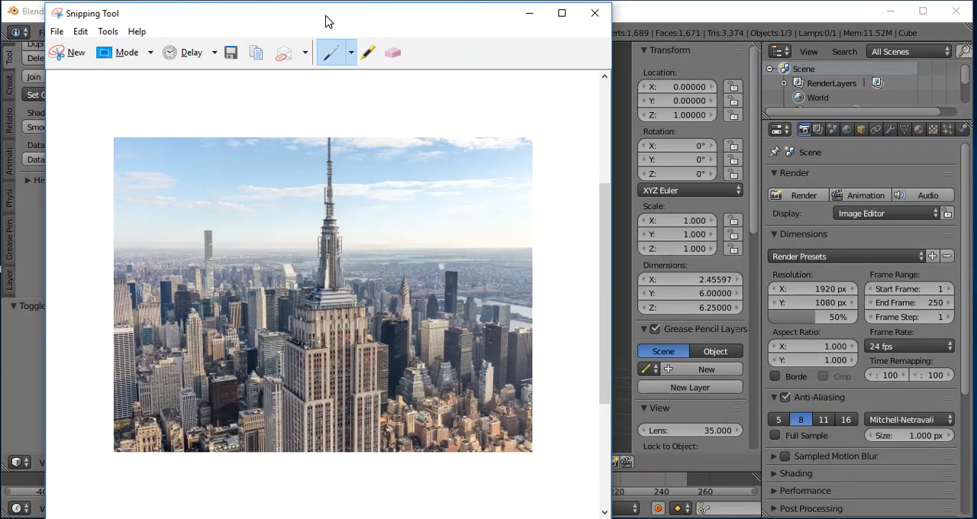
{"action": "left_click_drag", "start_coordinate": [326, 21], "coordinate": [333, 24]}
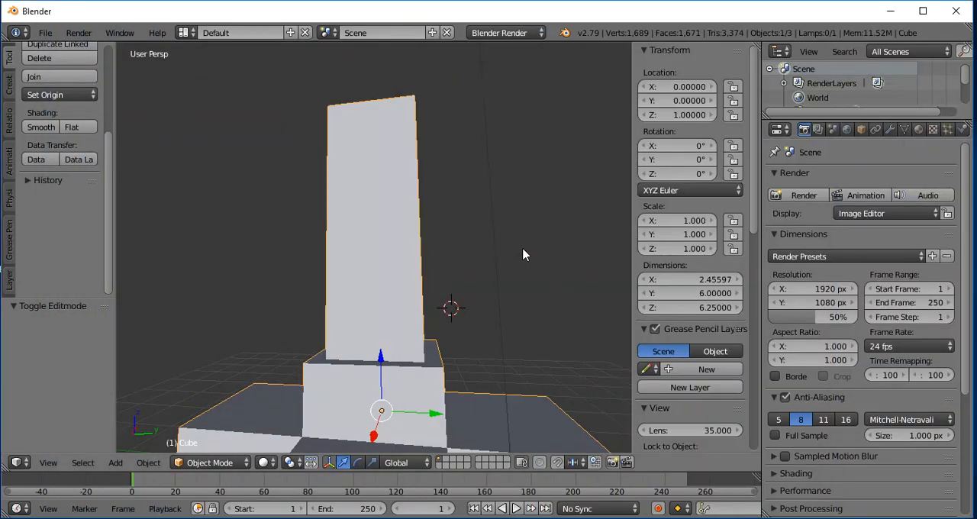
- Return the building to Edit Mode and select one full-height outermost column of faces on the tower's front
{"action": "left_click", "coordinate": [200, 462]}
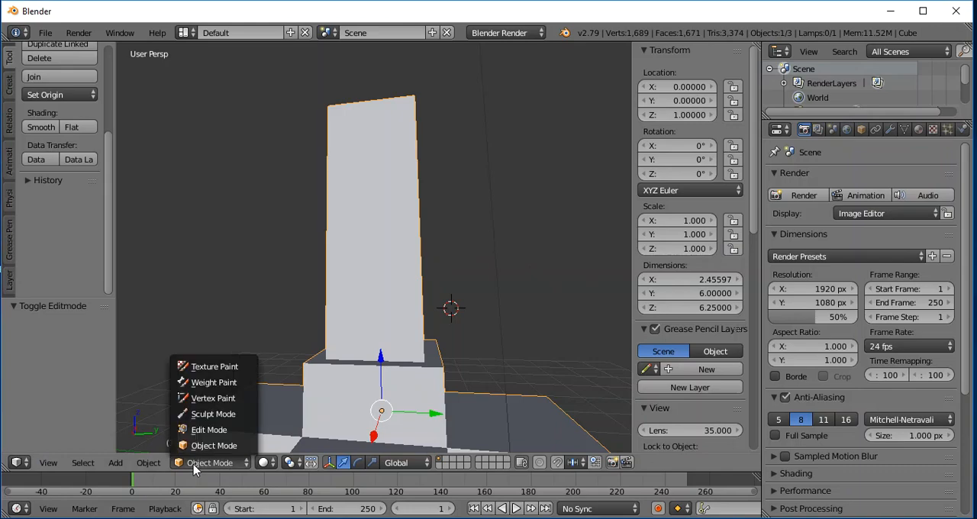
{"action": "left_click", "coordinate": [205, 430]}
{"action": "middle_click_drag", "start_coordinate": [489, 261], "coordinate": [507, 282]}
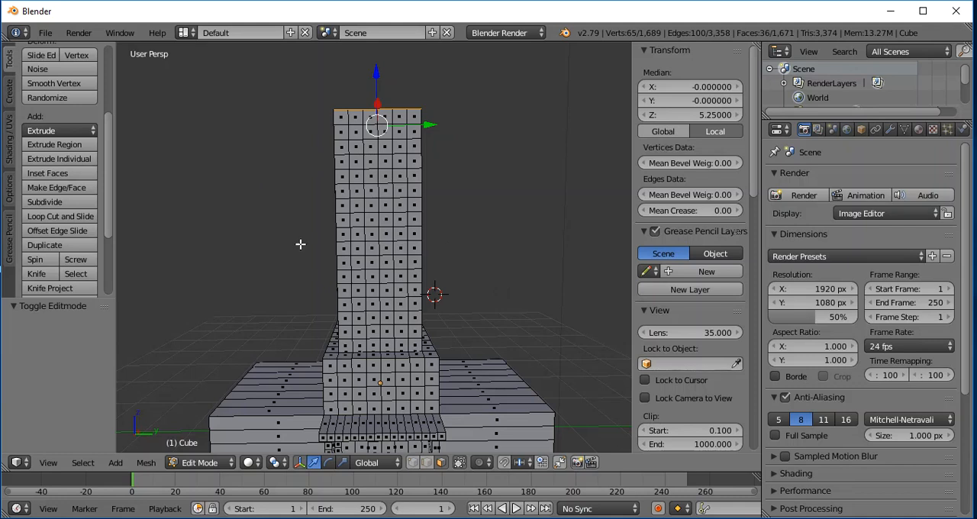
{"action": "left_click_drag", "start_coordinate": [340, 119], "coordinate": [342, 339]}
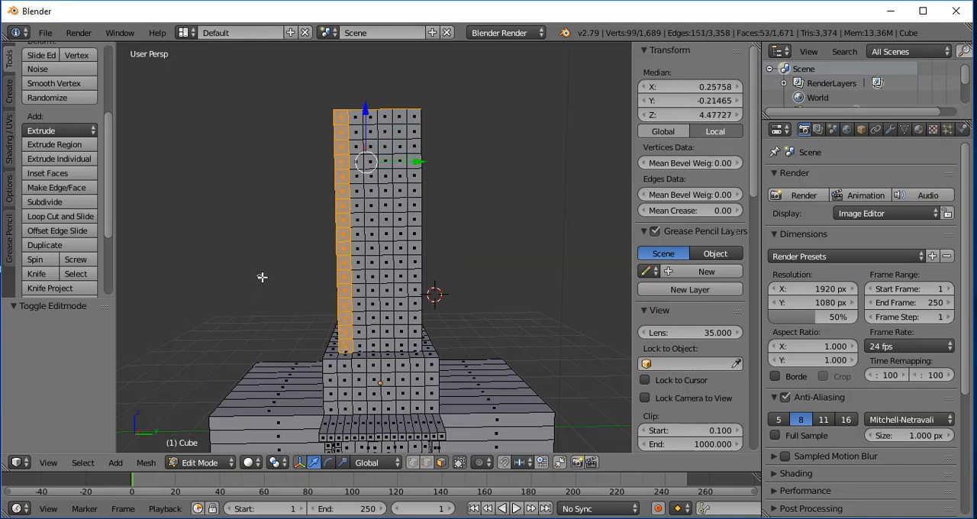
{"action": "middle_click_drag", "start_coordinate": [250, 255], "coordinate": [335, 279]}
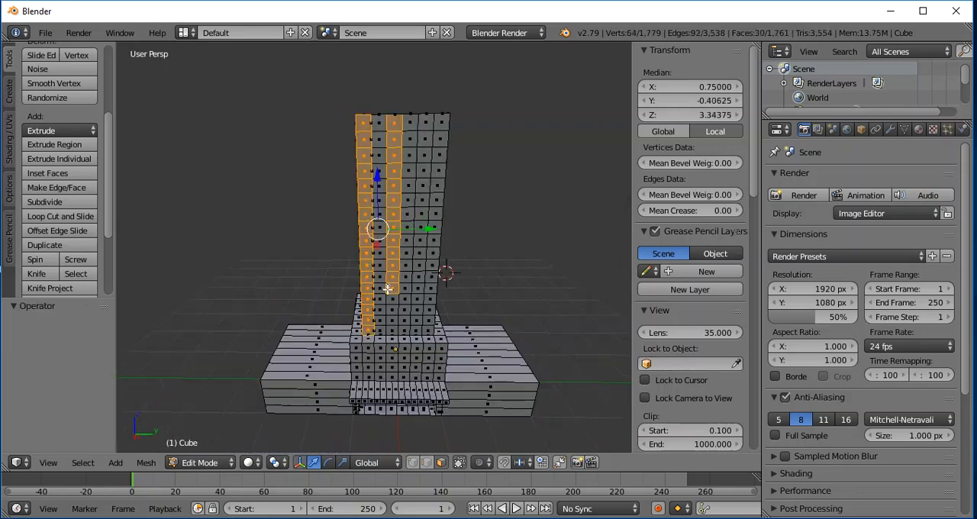
- Complete the front selection with the first, third, fourth and sixth face columns of the tower, removing stray faces from the second column
{"action": "left_click_drag", "start_coordinate": [384, 290], "coordinate": [384, 326]}
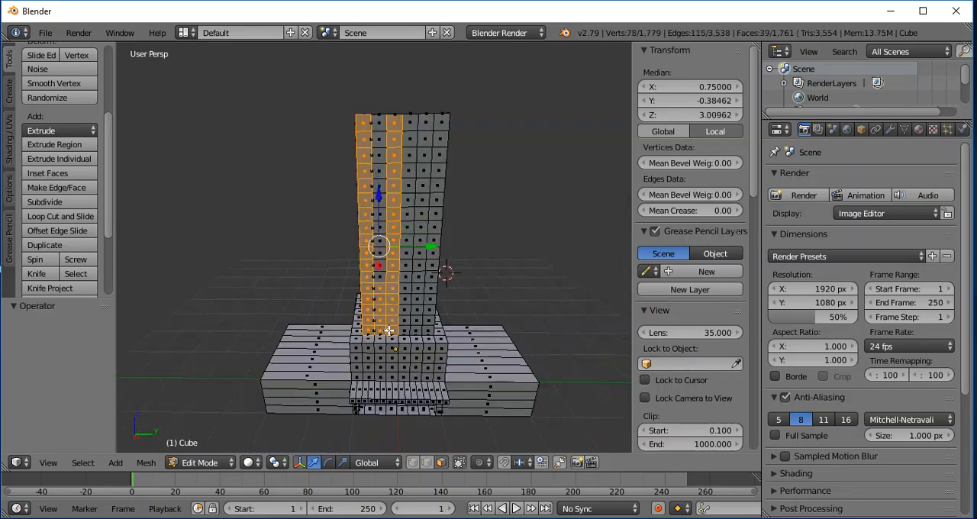
{"action": "right_click", "coordinate": [380, 289], "text": "shift"}
{"action": "right_click", "coordinate": [381, 299], "text": "shift"}
{"action": "right_click", "coordinate": [381, 309], "text": "shift"}
{"action": "right_click", "coordinate": [381, 322], "text": "shift"}
{"action": "right_click", "coordinate": [382, 330], "text": "shift"}
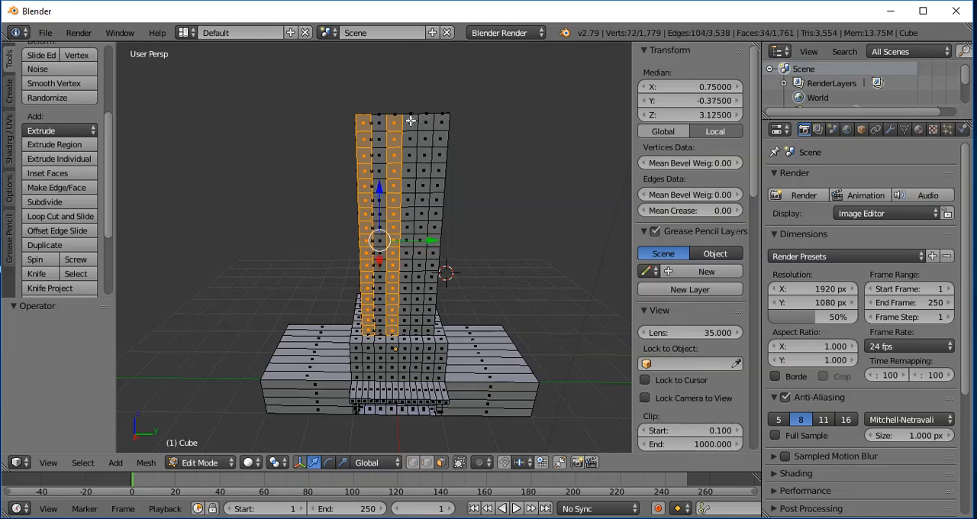
{"action": "mouse_move", "coordinate": [410, 121]}
{"action": "left_mouse_down"}
{"action": "mouse_move", "coordinate": [398, 212]}
{"action": "mouse_move", "coordinate": [407, 333]}
{"action": "mouse_move", "coordinate": [402, 306]}
{"action": "mouse_move", "coordinate": [420, 279]}
{"action": "mouse_move", "coordinate": [420, 288]}
{"action": "left_mouse_up"}
{"action": "left_click_drag", "start_coordinate": [444, 120], "coordinate": [435, 330]}
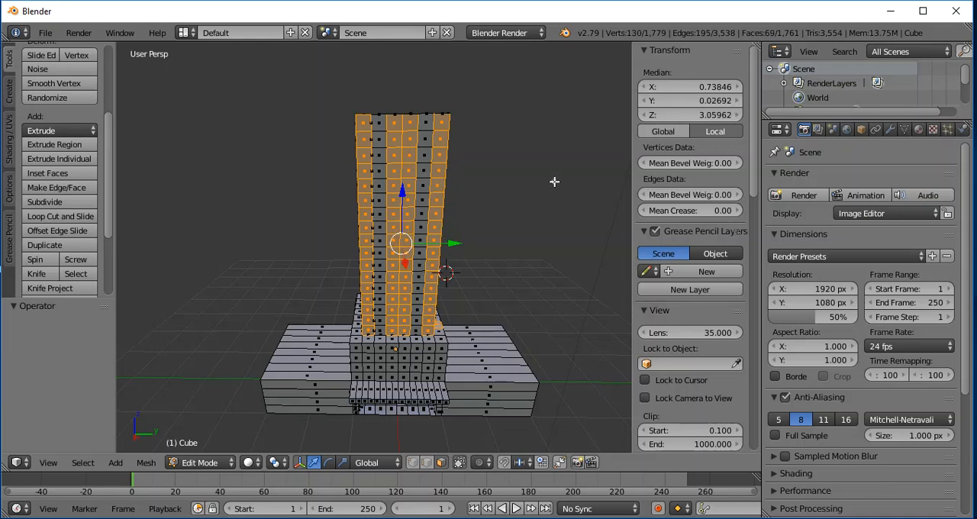
- Extrude the selected front columns of the tower outward 0.102 along the X axis
{"action": "middle_click_drag", "start_coordinate": [558, 181], "coordinate": [511, 190]}
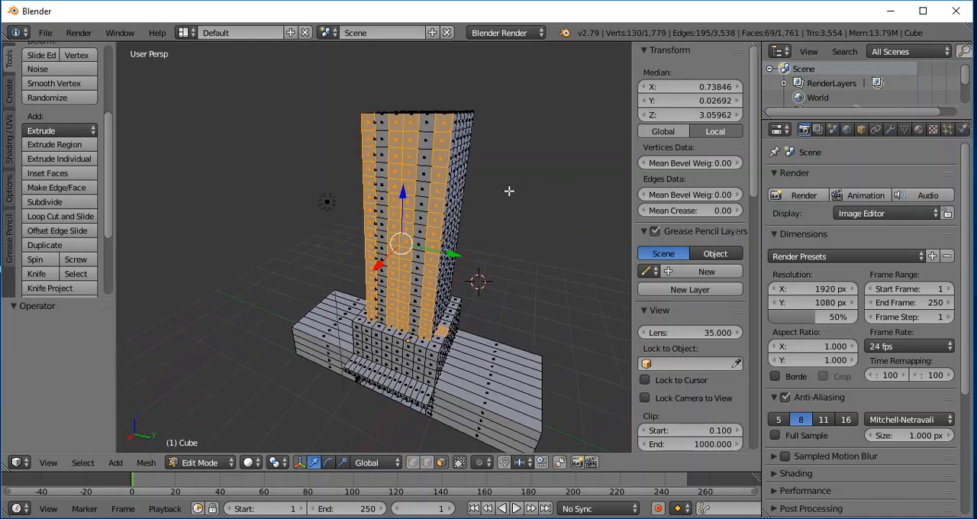
{"action": "key", "text": "e"}
{"action": "key", "text": "x"}
{"action": "left_click", "coordinate": [579, 209]}
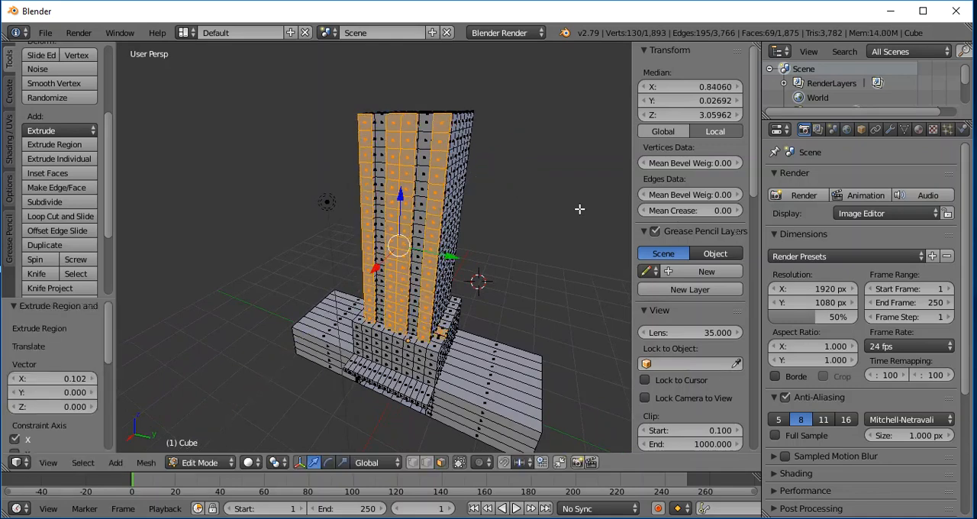
- Clear the selection and select only the outermost full-height column of faces on the tower's back, leaving out stray faces
{"action": "middle_click_drag", "start_coordinate": [580, 219], "coordinate": [453, 201]}
{"action": "middle_click_drag", "start_coordinate": [439, 201], "coordinate": [305, 204]}
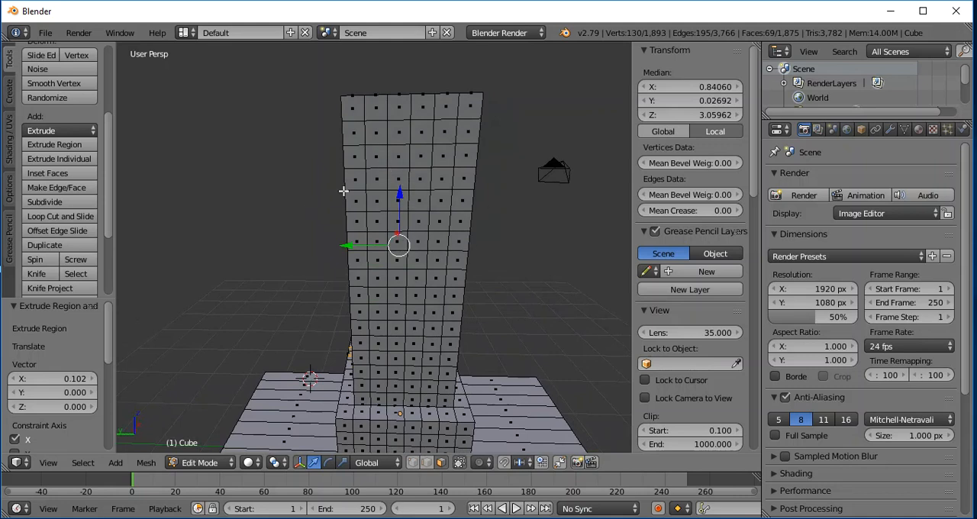
{"action": "key", "text": "a"}
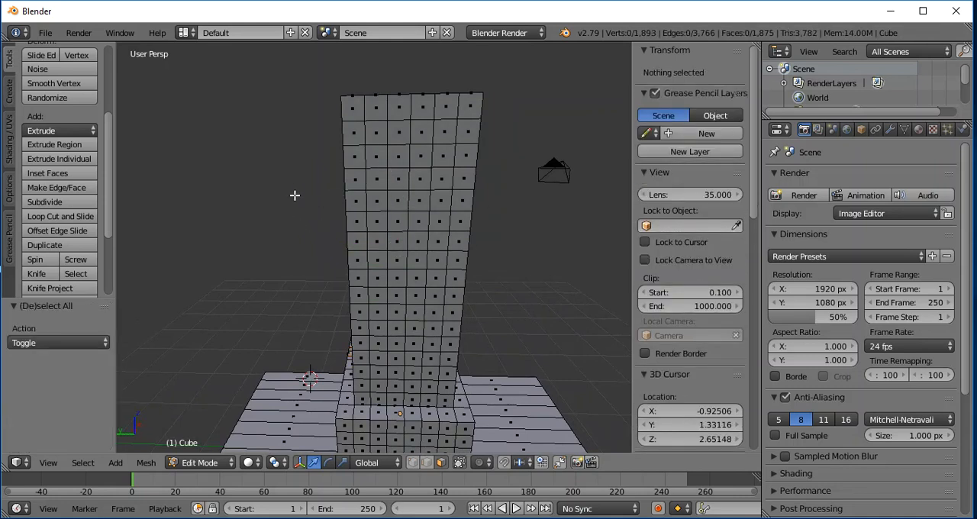
{"action": "left_click_drag", "start_coordinate": [349, 108], "coordinate": [362, 395]}
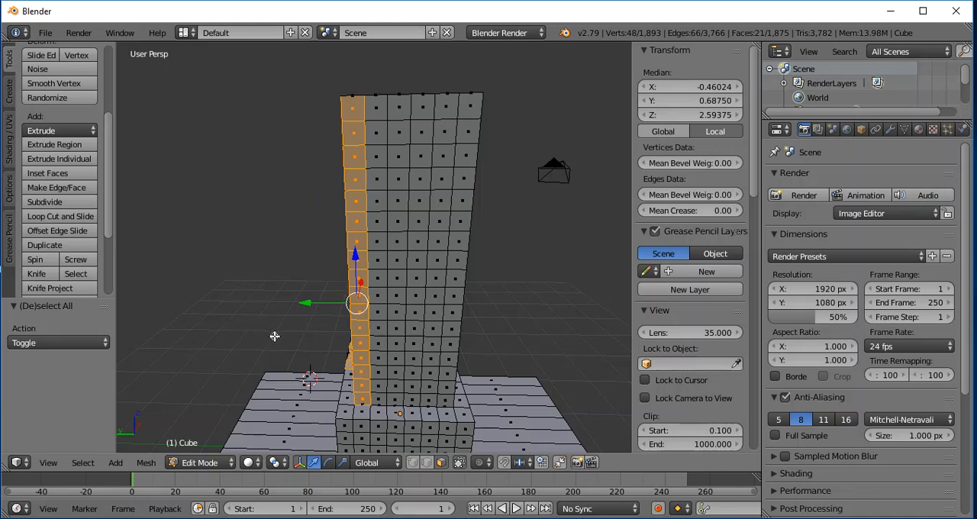
{"action": "middle_click", "coordinate": [345, 363]}
{"action": "middle_click", "coordinate": [345, 353]}
{"action": "middle_click", "coordinate": [346, 360]}
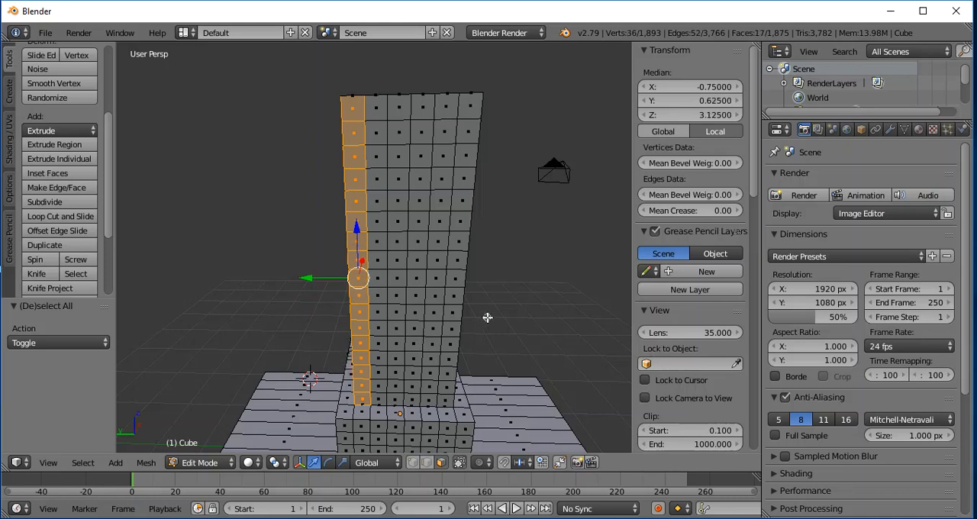
- Add the two middle columns and the opposite outermost column on the tower's back to the selection
{"action": "left_click_drag", "start_coordinate": [401, 115], "coordinate": [394, 398]}
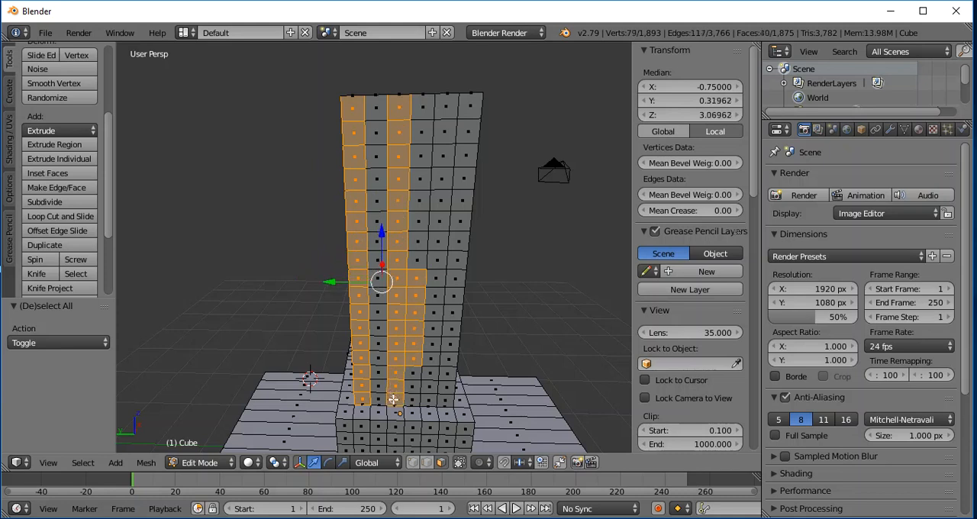
{"action": "middle_click_drag", "start_coordinate": [420, 277], "coordinate": [418, 365]}
{"action": "mouse_move", "coordinate": [424, 125]}
{"action": "left_mouse_down"}
{"action": "mouse_move", "coordinate": [403, 280]}
{"action": "mouse_move", "coordinate": [409, 393]}
{"action": "mouse_move", "coordinate": [412, 285]}
{"action": "left_mouse_up"}
{"action": "left_click_drag", "start_coordinate": [470, 101], "coordinate": [448, 399]}
- Extrude the back columns about 0.097 outward along X, and the matching columns on the negative Y side 0.092 outward along Y
{"action": "mouse_move", "coordinate": [242, 231]}
{"action": "middle_mouse_down"}
{"action": "mouse_move", "coordinate": [302, 243]}
{"action": "mouse_move", "coordinate": [258, 235]}
{"action": "middle_mouse_up"}
{"action": "left_click_drag", "start_coordinate": [353, 285], "coordinate": [369, 283]}
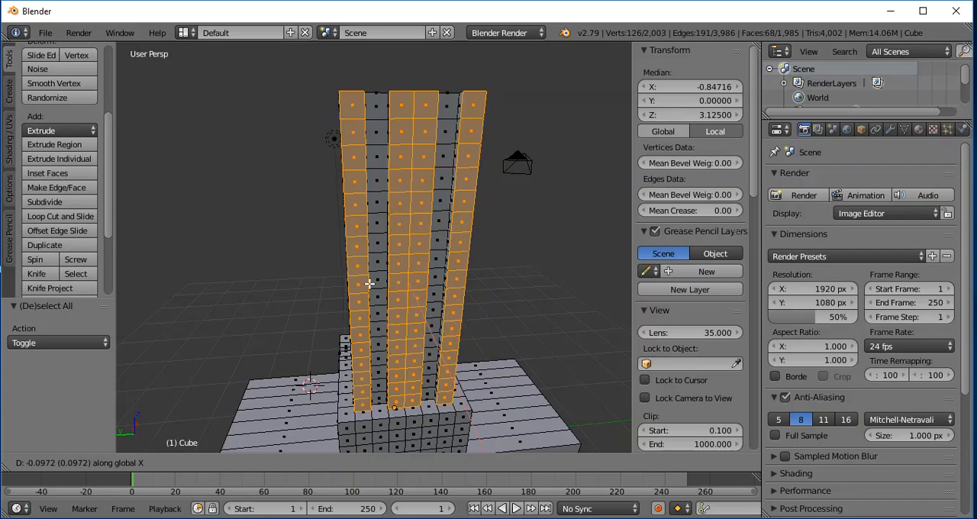
{"action": "left_click", "coordinate": [369, 283]}
{"action": "middle_click_drag", "start_coordinate": [305, 270], "coordinate": [466, 272]}
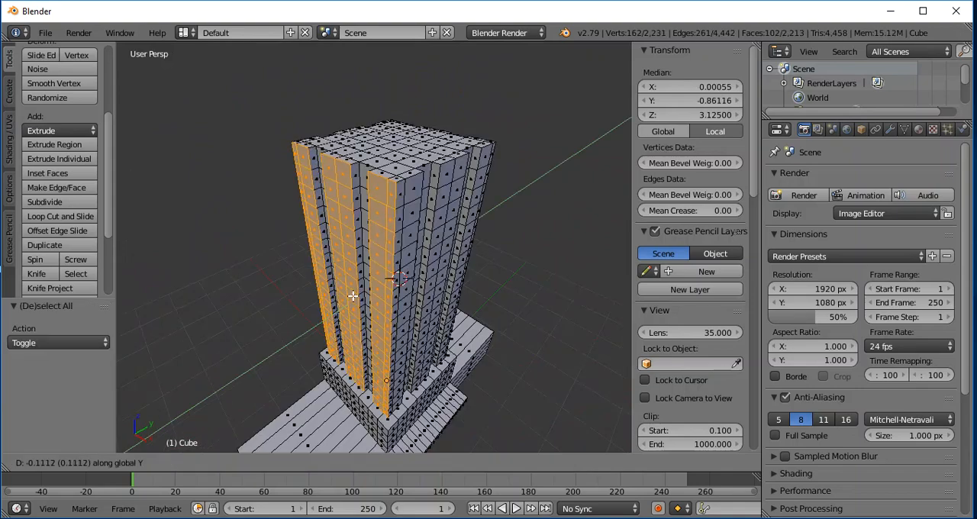
{"action": "left_click", "coordinate": [355, 296]}
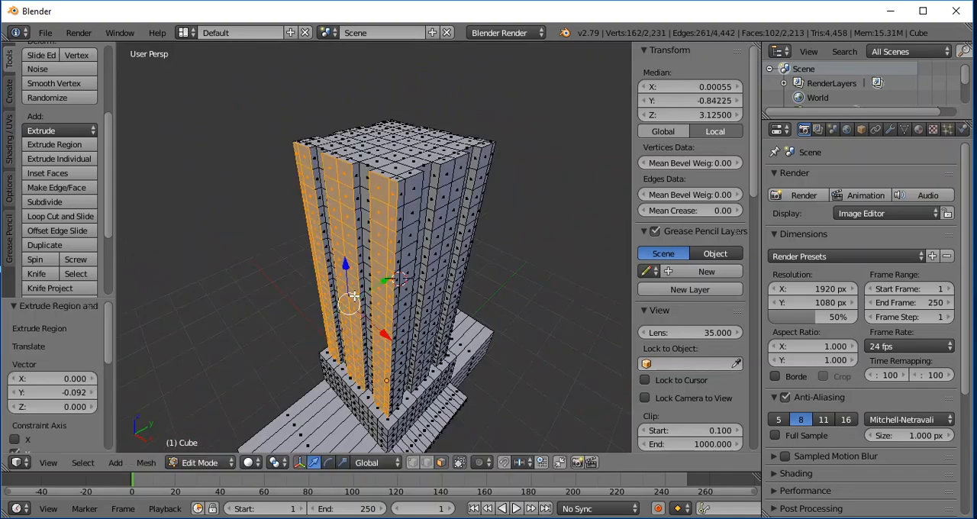
- Examine the tower's extruded vertical ribs from different sides, from close up and from farther away
{"action": "middle_click_drag", "start_coordinate": [532, 216], "coordinate": [429, 177]}
{"action": "scroll", "coordinate": [543, 245], "scroll_direction": "down", "scroll_amount": 3}
{"action": "middle_click_drag", "start_coordinate": [542, 250], "coordinate": [542, 256]}
{"action": "scroll", "coordinate": [542, 256], "scroll_direction": "up", "scroll_amount": 3}
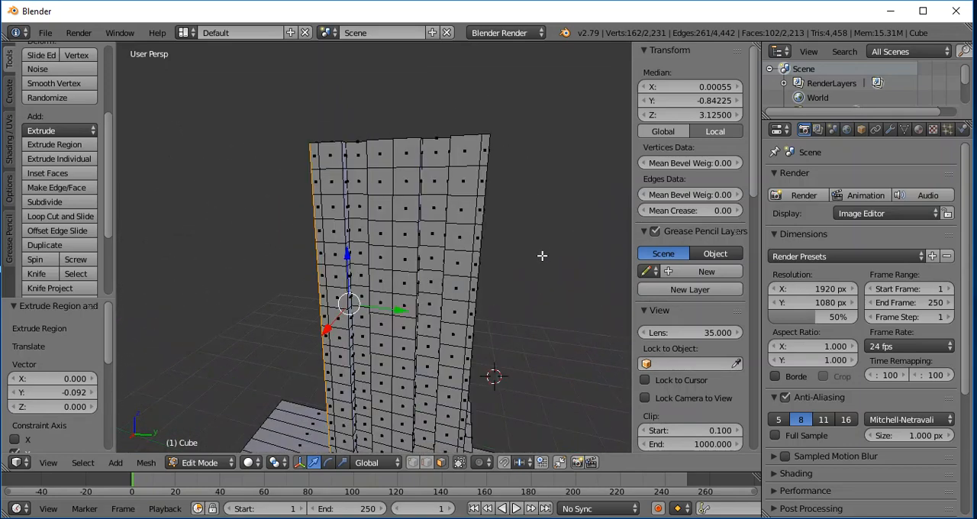
{"action": "scroll", "coordinate": [523, 289], "scroll_direction": "down", "scroll_amount": 4}
{"action": "middle_click_drag", "start_coordinate": [532, 356], "coordinate": [554, 314]}
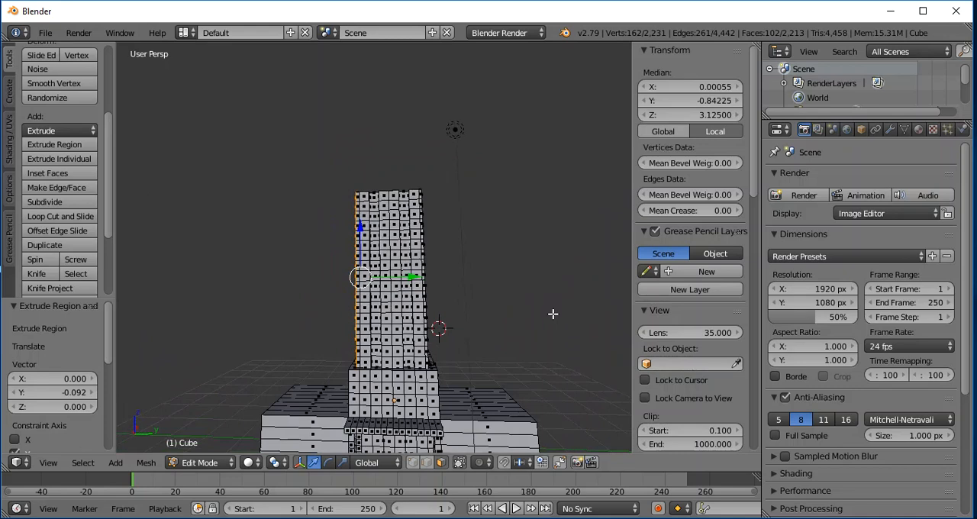
{"action": "scroll", "coordinate": [541, 320], "scroll_direction": "down", "scroll_amount": 3}
{"action": "scroll", "coordinate": [539, 320], "scroll_direction": "up", "scroll_amount": 3}
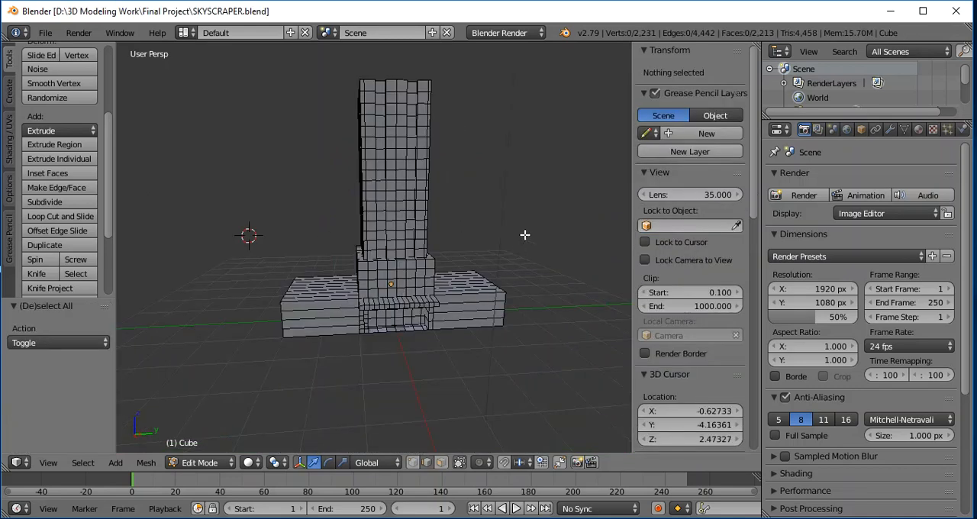
{"action": "middle_click_drag", "start_coordinate": [525, 235], "coordinate": [490, 227]}
{"action": "scroll", "coordinate": [490, 226], "scroll_direction": "up", "scroll_amount": 4}
- View the ribbed tower in Object Mode at several distances
{"action": "left_click", "coordinate": [209, 465]}
{"action": "left_click", "coordinate": [208, 445]}
{"action": "scroll", "coordinate": [545, 258], "scroll_direction": "down", "scroll_amount": 3}
{"action": "scroll", "coordinate": [545, 257], "scroll_direction": "up", "scroll_amount": 3}
{"action": "scroll", "coordinate": [527, 261], "scroll_direction": "down", "scroll_amount": 3}
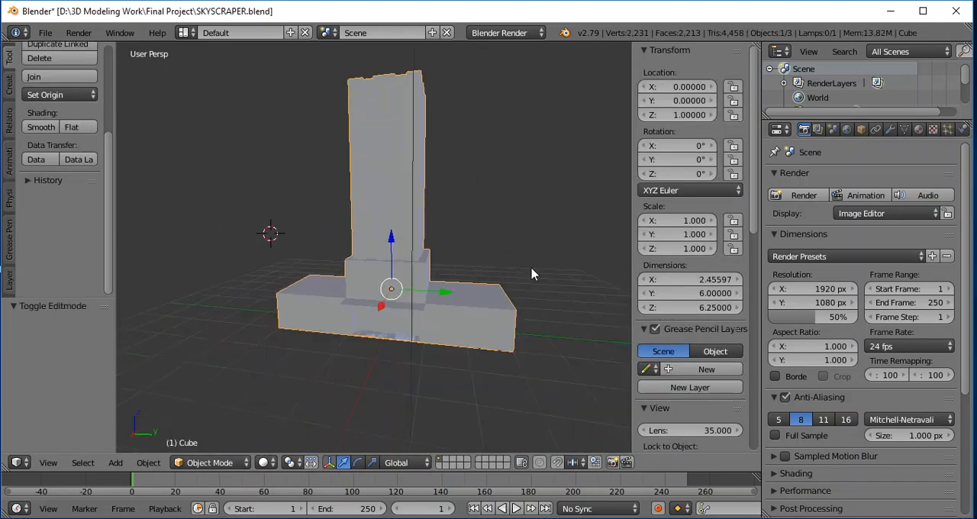
- Select the building again in Object Mode, return it to Edit Mode and open its material settings
{"action": "key", "text": "a"}
{"action": "right_click", "coordinate": [404, 210]}
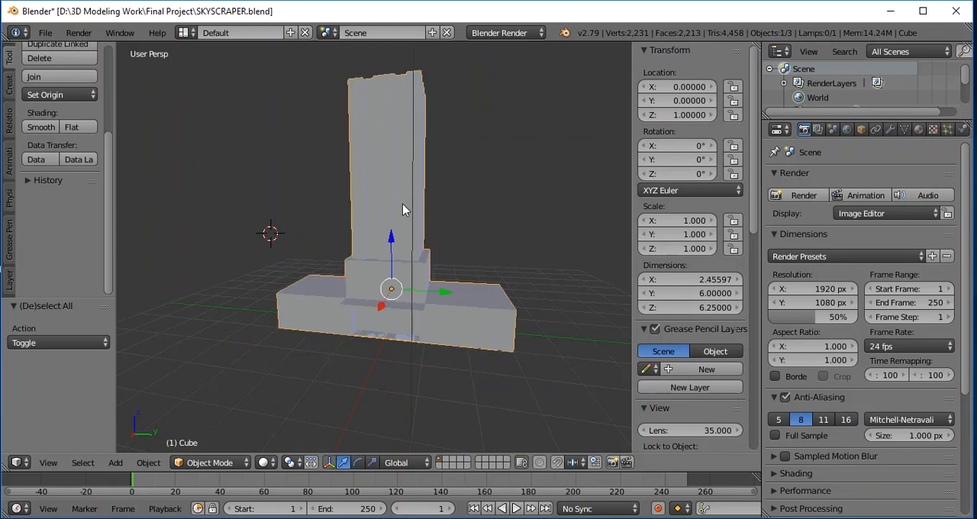
{"action": "left_click", "coordinate": [213, 463]}
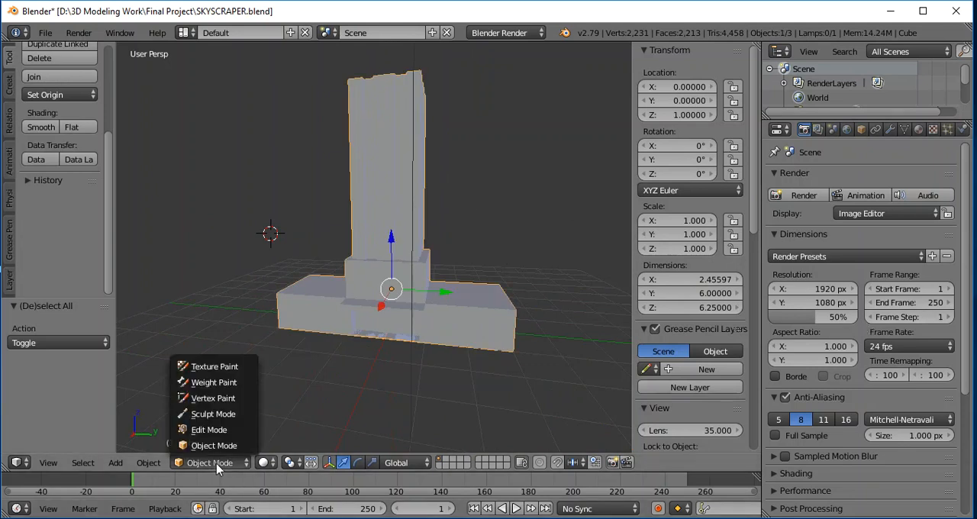
{"action": "left_click", "coordinate": [210, 430]}
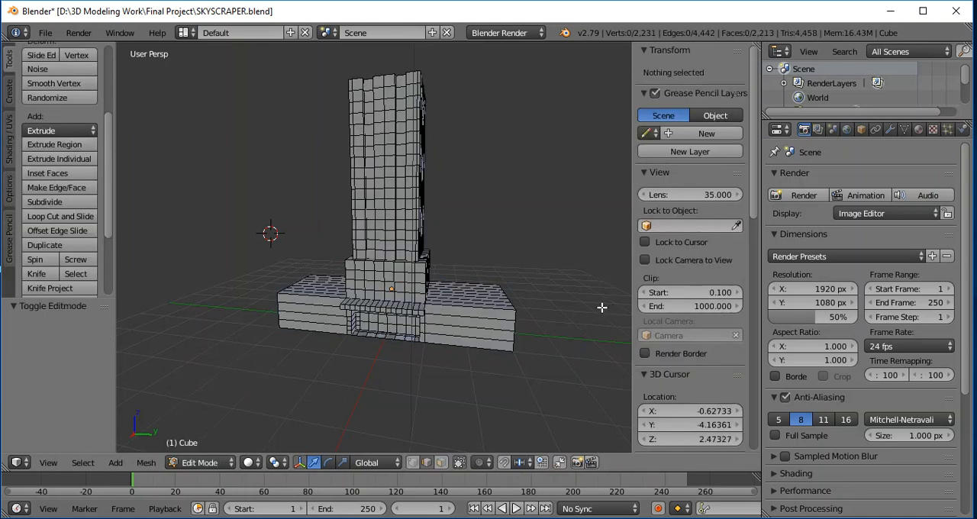
{"action": "left_click", "coordinate": [919, 130]}
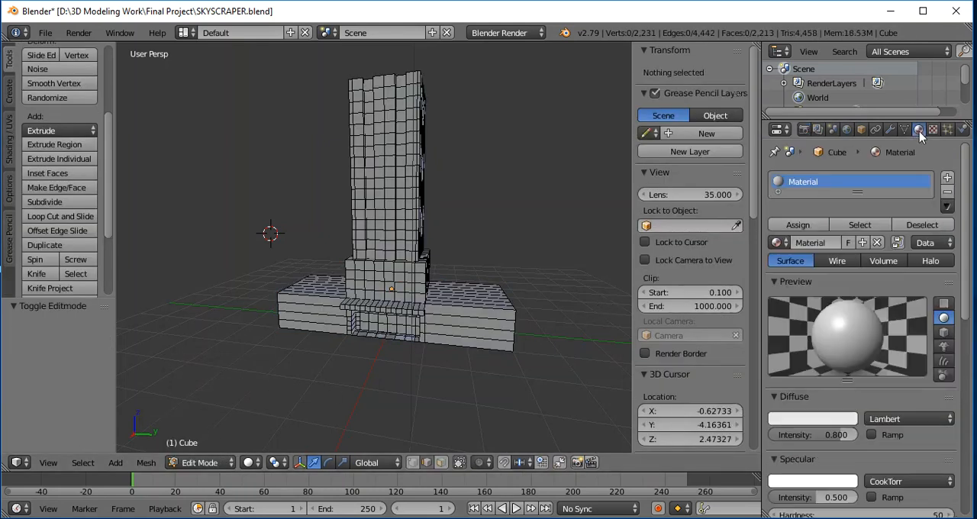
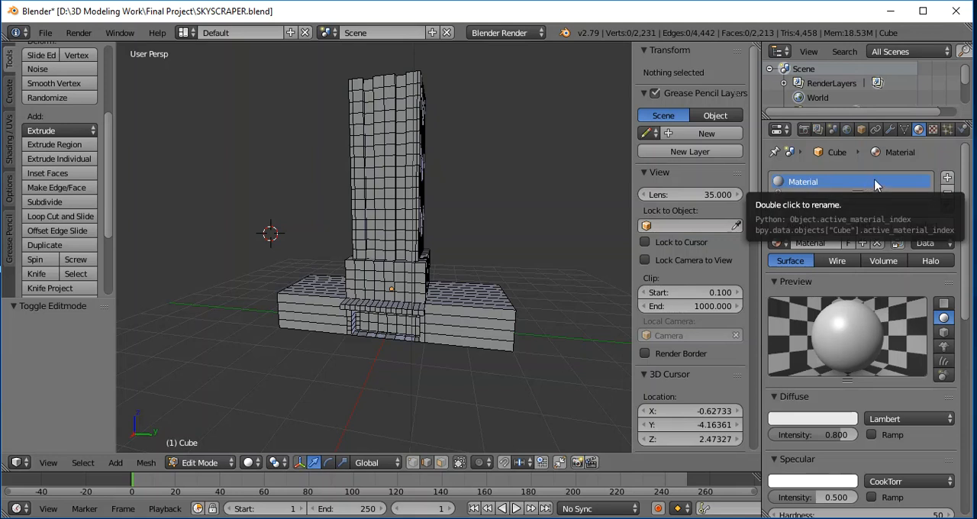
- Add a second material slot to the building and rename the first material as Building
{"action": "left_click", "coordinate": [947, 177]}
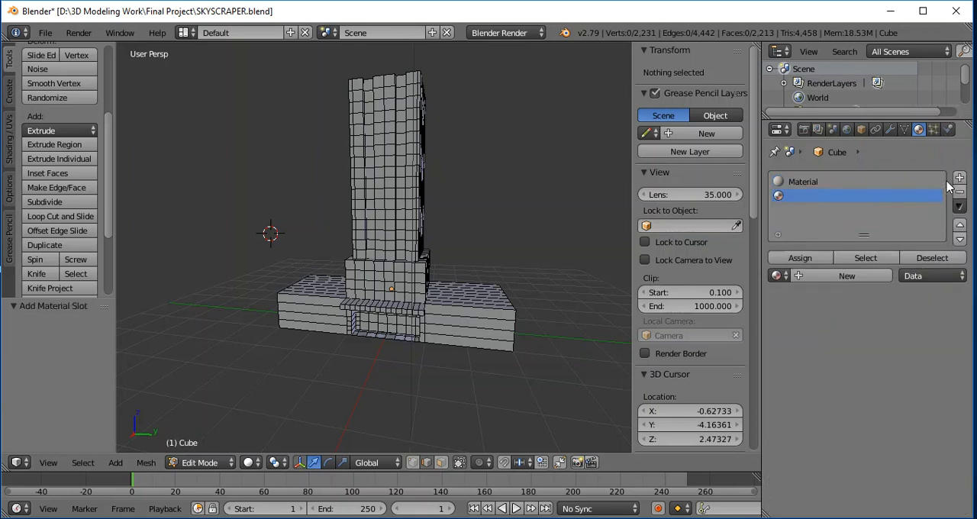
{"action": "double_click", "coordinate": [803, 183]}
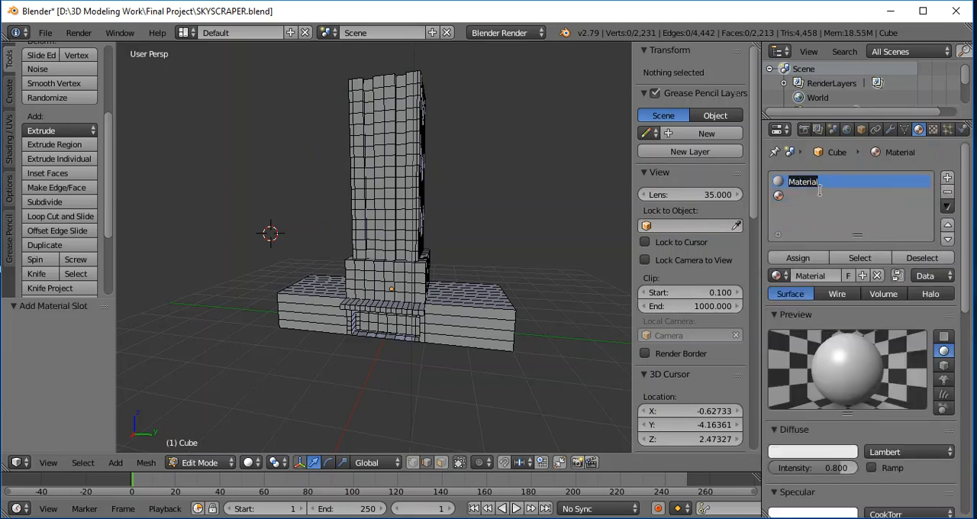
{"action": "type", "text": "bUIL"}
{"action": "key", "text": "Caps_Lock"}
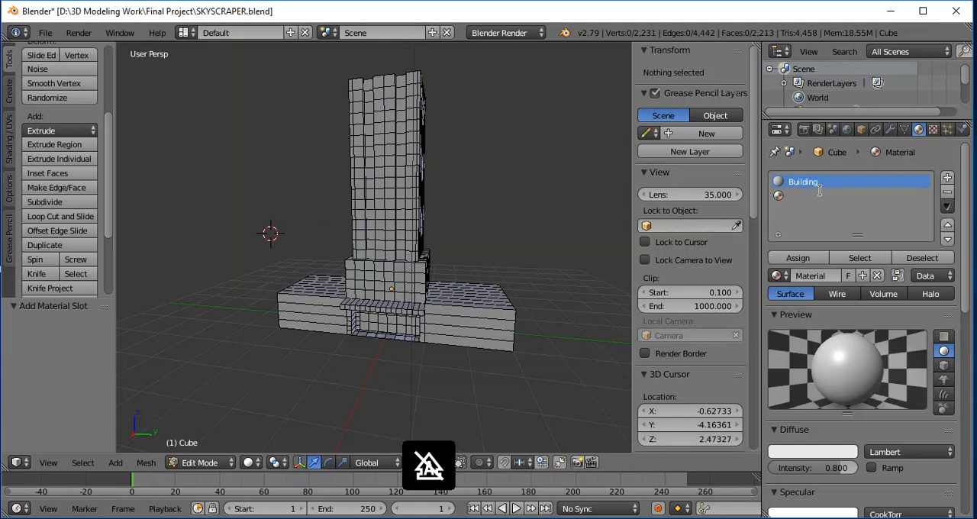
{"action": "key", "text": "Return"}
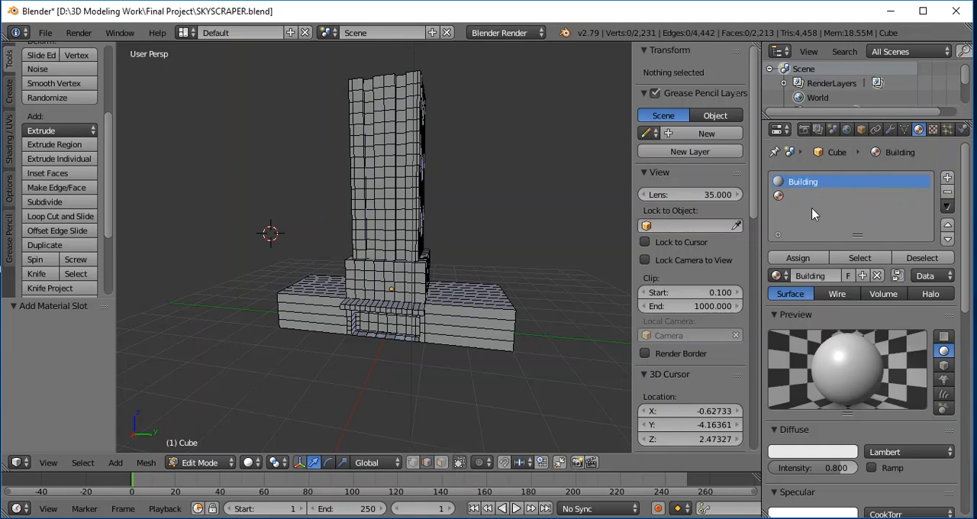
- Darken the Building material's diffuse colour slightly to a light grey
{"action": "left_click", "coordinate": [812, 452]}
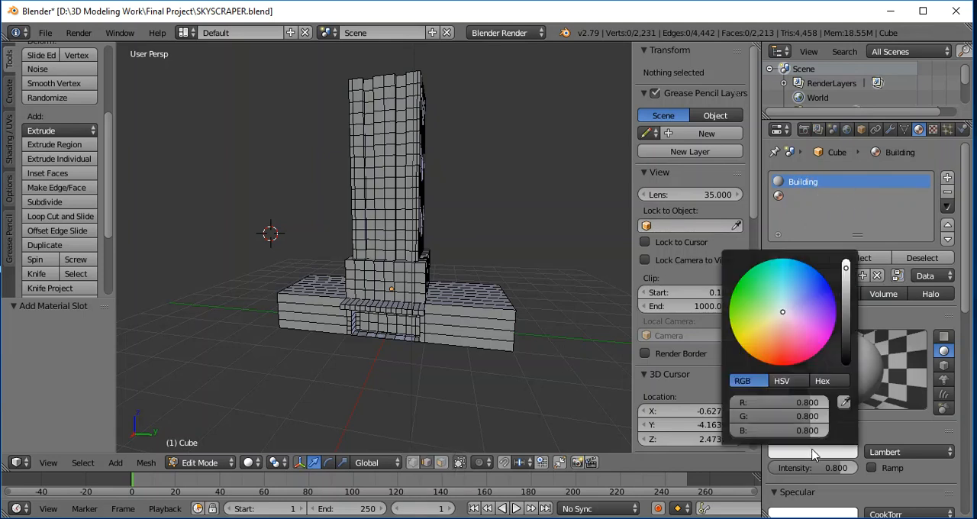
{"action": "mouse_move", "coordinate": [845, 268]}
{"action": "left_mouse_down"}
{"action": "mouse_move", "coordinate": [845, 281]}
{"action": "mouse_move", "coordinate": [845, 262]}
{"action": "mouse_move", "coordinate": [846, 273]}
{"action": "left_mouse_up"}
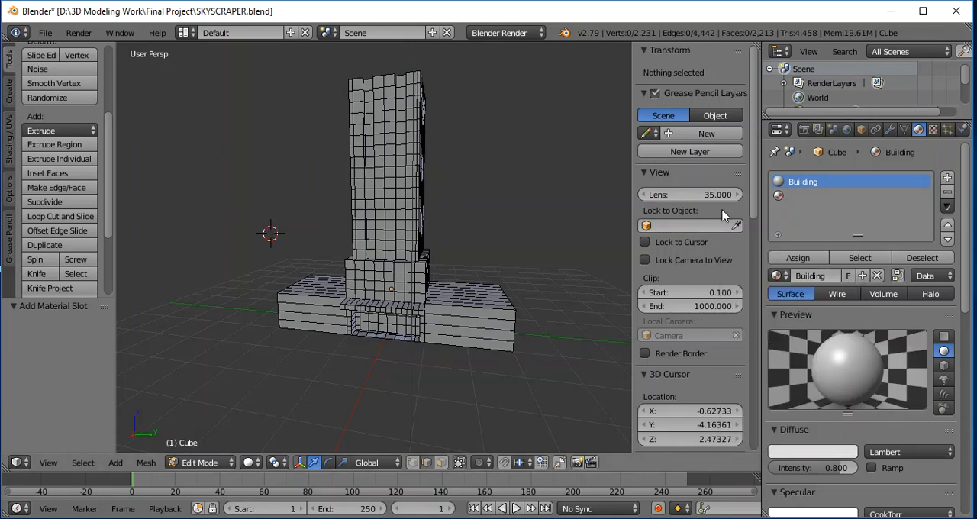
- Create a new material in the empty second slot and set its diffuse colour to bright cyan (R 0.259, G 1.000, B 0.943)
{"action": "left_click", "coordinate": [787, 196]}
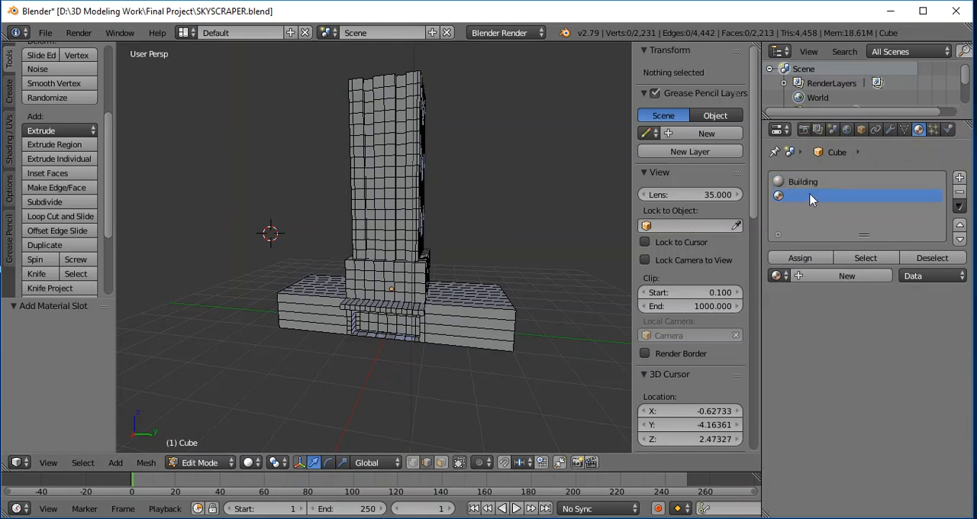
{"action": "left_click", "coordinate": [806, 275]}
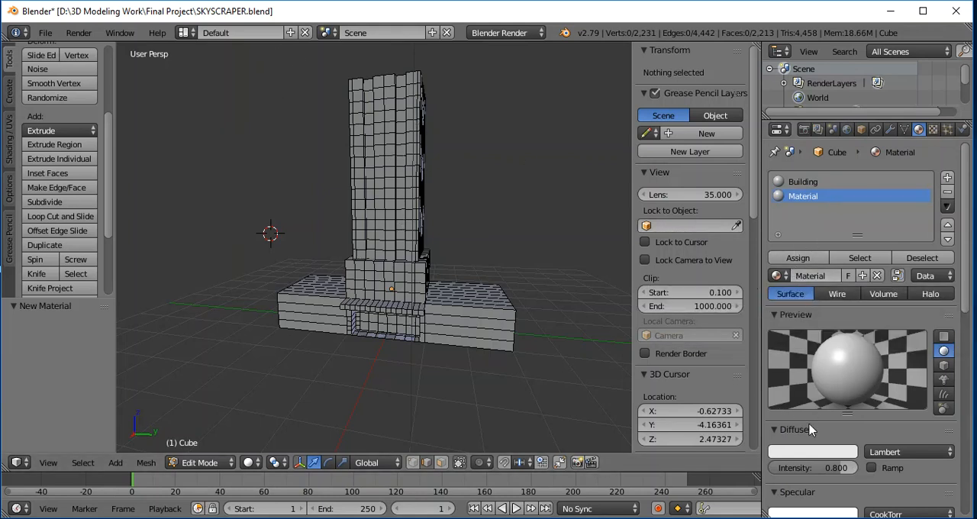
{"action": "left_click", "coordinate": [810, 453]}
{"action": "left_click_drag", "start_coordinate": [783, 316], "coordinate": [781, 286]}
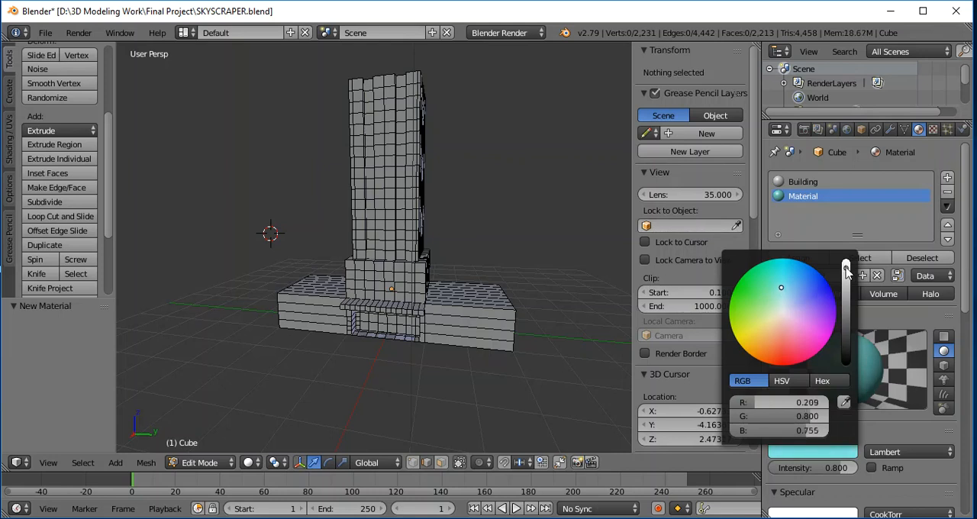
{"action": "left_click_drag", "start_coordinate": [846, 268], "coordinate": [846, 261]}
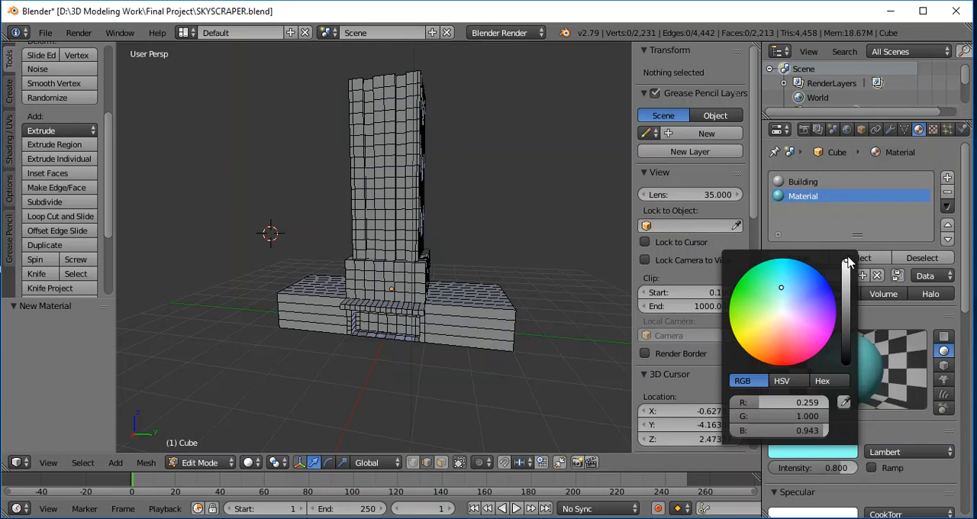
{"action": "left_click", "coordinate": [882, 430]}
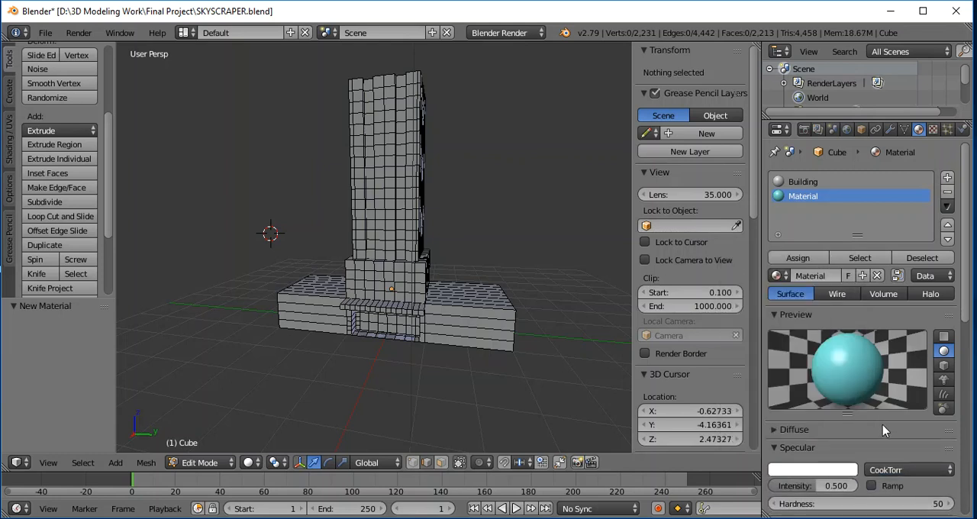
{"action": "left_click", "coordinate": [778, 430]}
{"action": "left_click", "coordinate": [785, 431]}
{"action": "left_click", "coordinate": [783, 431]}
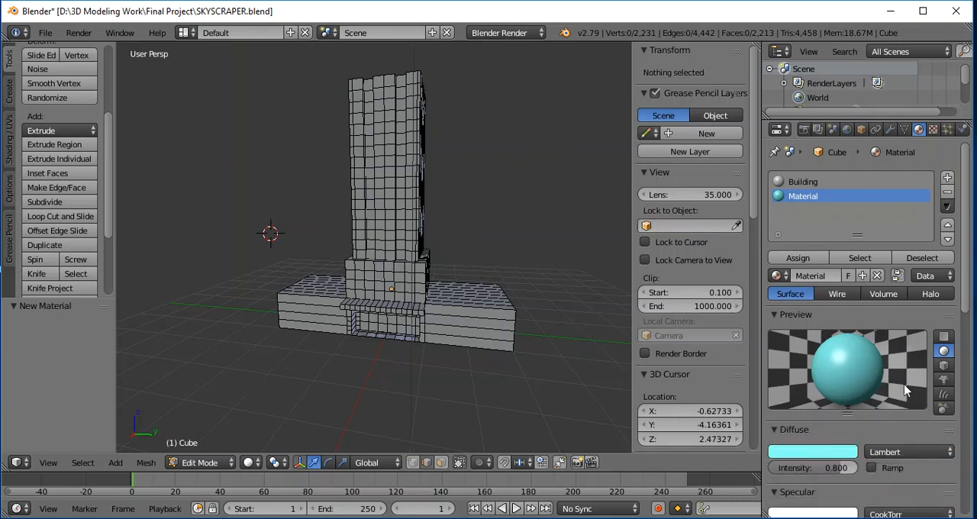
- Rename the cyan material as Sky
{"action": "scroll", "coordinate": [878, 290], "scroll_direction": "down", "scroll_amount": 3}
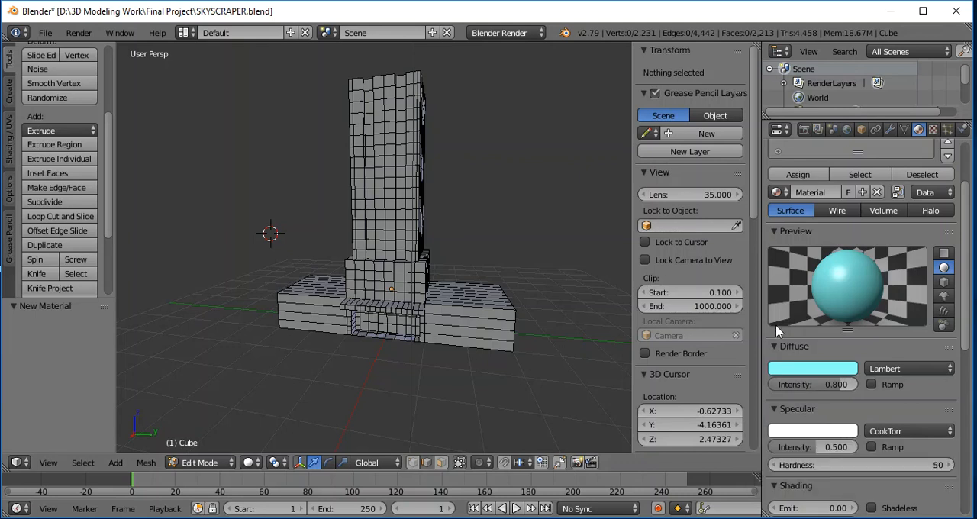
{"action": "scroll", "coordinate": [798, 334], "scroll_direction": "up", "scroll_amount": 2}
{"action": "scroll", "coordinate": [797, 334], "scroll_direction": "up", "scroll_amount": 1}
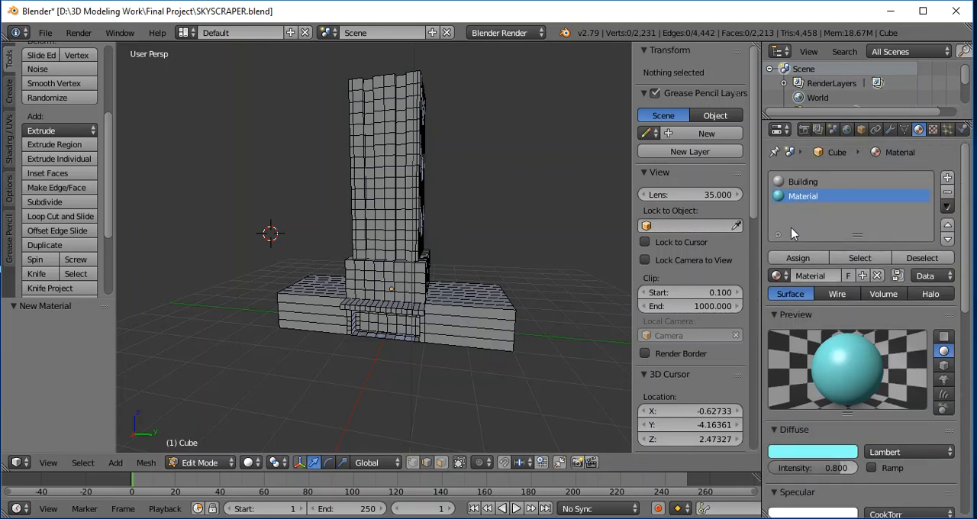
{"action": "double_click", "coordinate": [799, 197]}
{"action": "type", "text": "Ksy"}
{"action": "key", "text": "Return"}
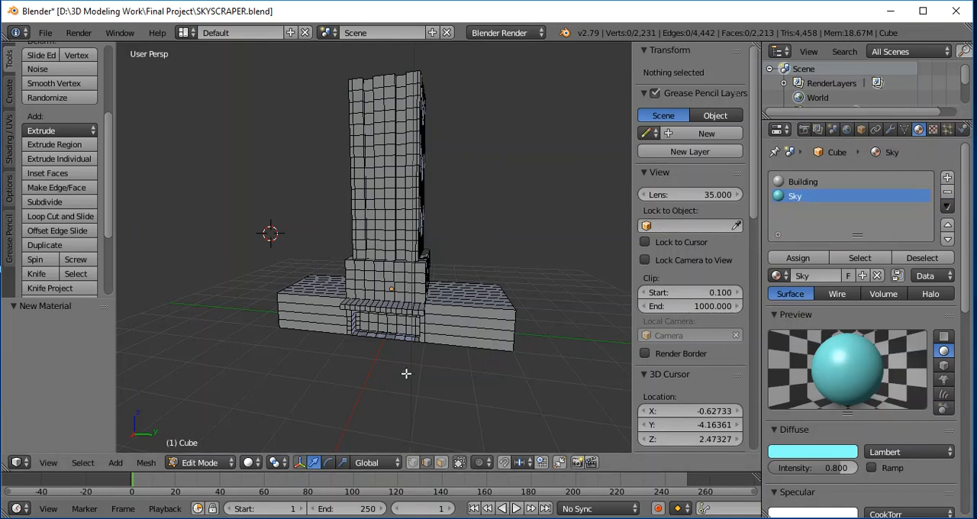
- Switch the mesh to face selection at the recessed entrance and clear the current selection
{"action": "scroll", "coordinate": [383, 357], "scroll_direction": "up", "scroll_amount": 4}
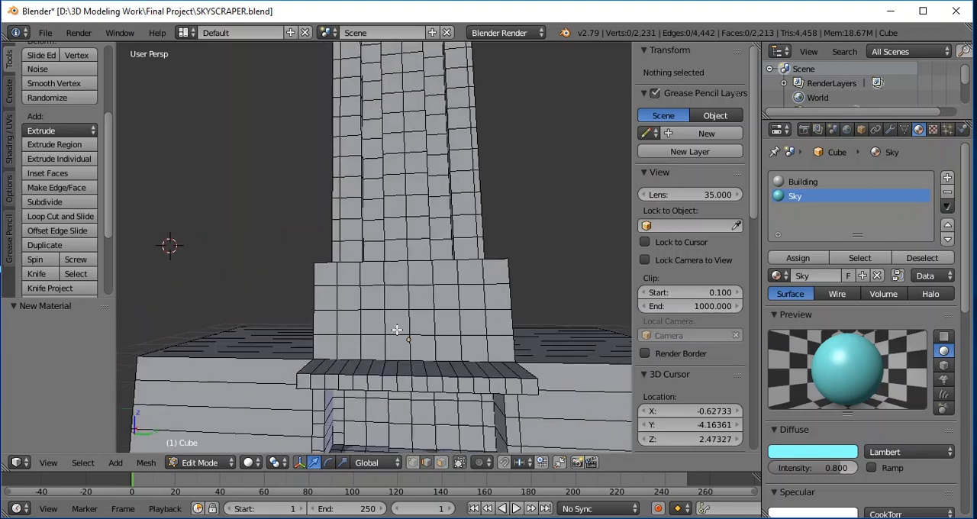
{"action": "scroll", "coordinate": [440, 332], "scroll_direction": "down", "scroll_amount": 4}
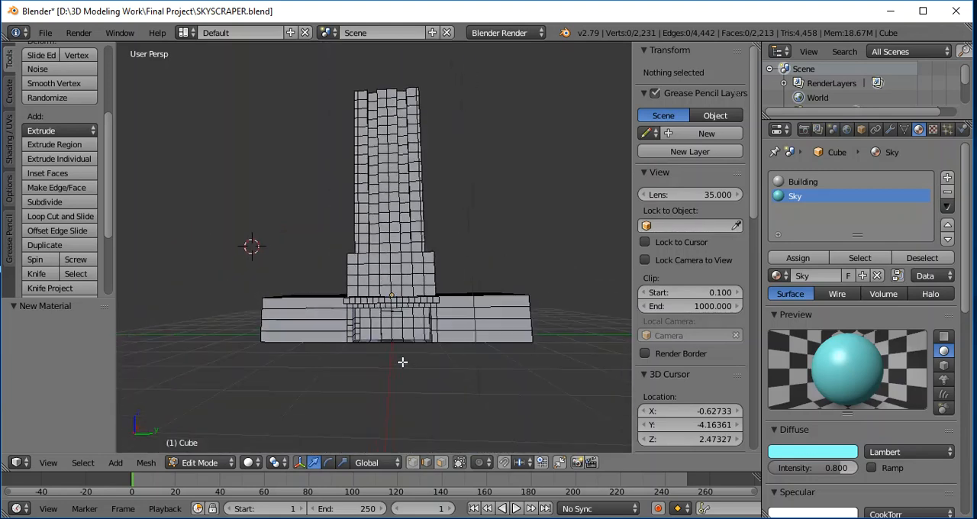
{"action": "scroll", "coordinate": [405, 352], "scroll_direction": "up", "scroll_amount": 4}
{"action": "scroll", "coordinate": [462, 355], "scroll_direction": "up", "scroll_amount": 2, "text": "shift"}
{"action": "scroll", "coordinate": [458, 353], "scroll_direction": "down", "scroll_amount": 2, "text": "shift"}
{"action": "scroll", "coordinate": [453, 353], "scroll_direction": "down", "scroll_amount": 1, "text": "shift"}
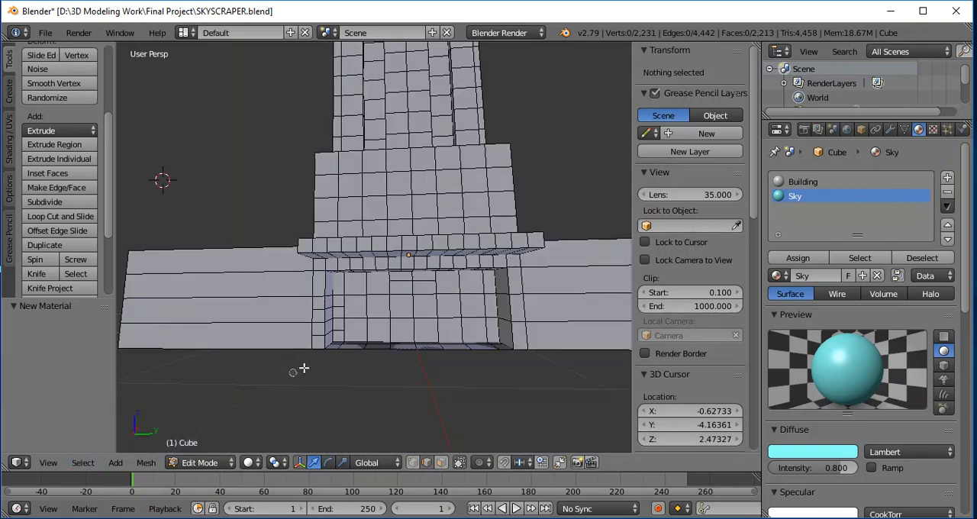
{"action": "right_click", "coordinate": [413, 297], "text": "alt"}
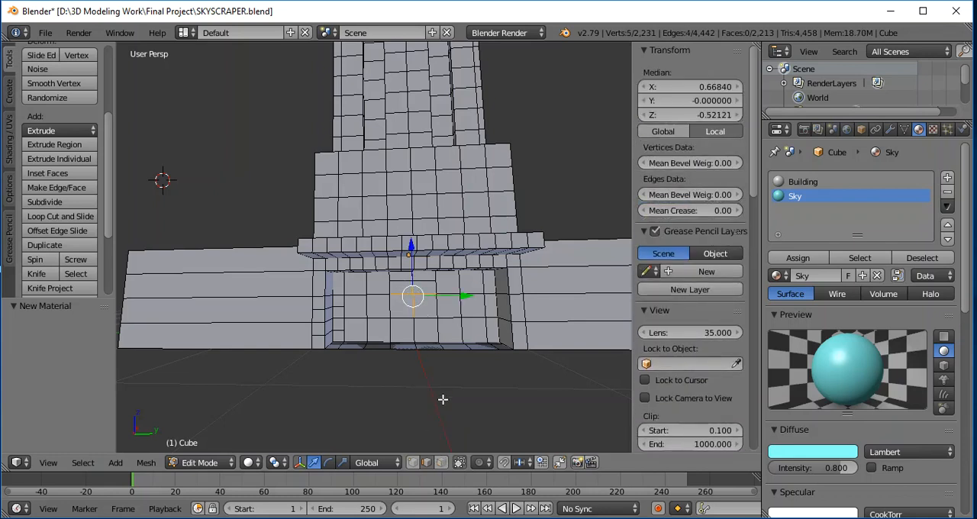
{"action": "left_click", "coordinate": [441, 463]}
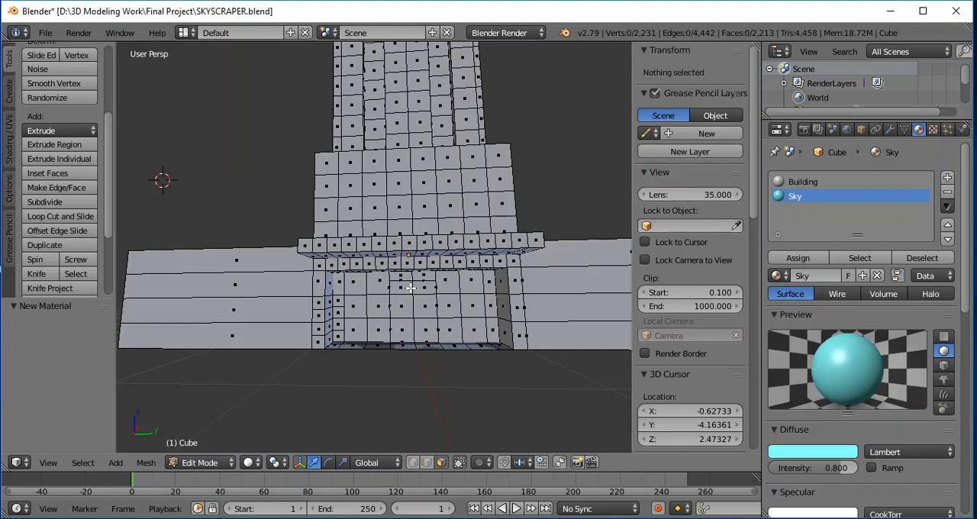
{"action": "key", "text": "a"}
{"action": "key", "text": "a"}
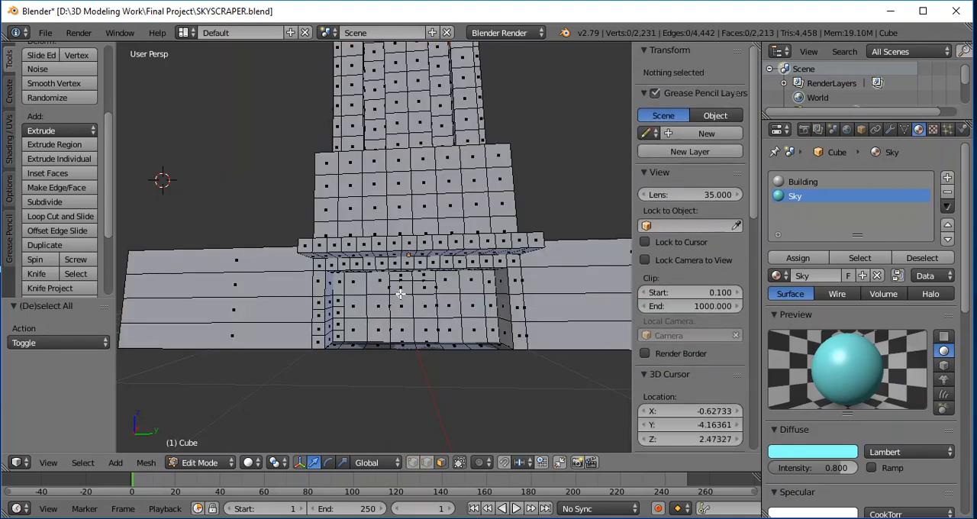
- Assign the Sky material to the six central door faces at the back of the recessed entrance, and deselect them
{"action": "right_click", "coordinate": [403, 289]}
{"action": "right_click", "coordinate": [422, 289], "text": "shift"}
{"action": "right_click", "coordinate": [424, 305], "text": "shift"}
{"action": "right_click", "coordinate": [406, 306], "text": "shift"}
{"action": "right_click", "coordinate": [406, 328], "text": "shift"}
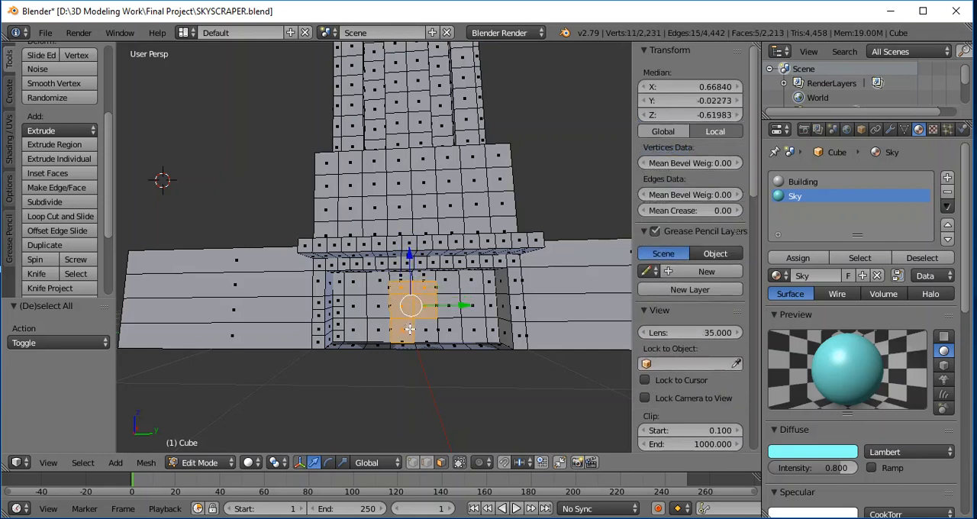
{"action": "right_click", "coordinate": [425, 330], "text": "shift"}
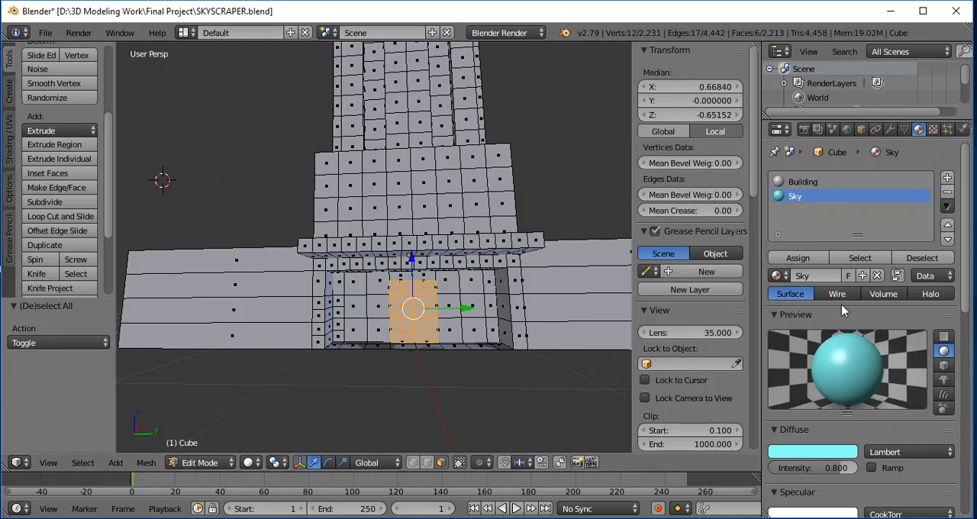
{"action": "left_click", "coordinate": [786, 259]}
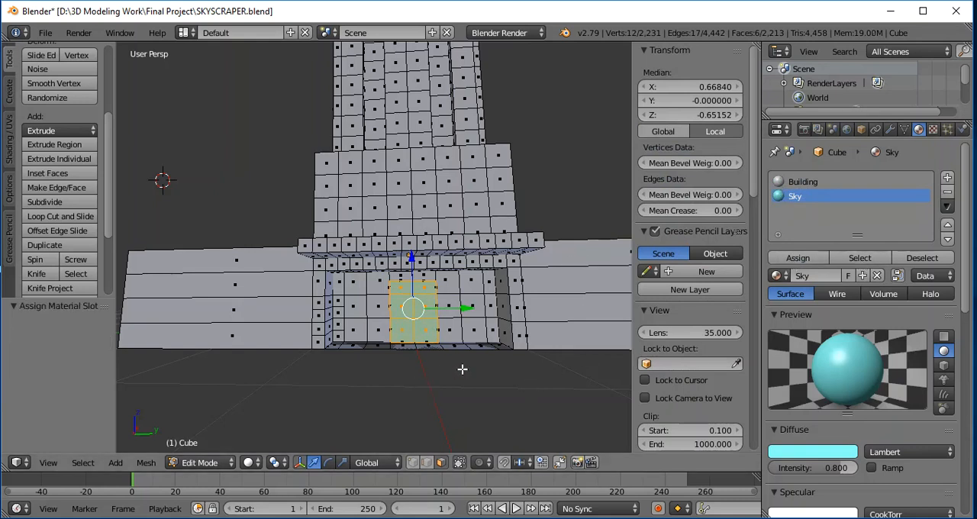
{"action": "middle_click_drag", "start_coordinate": [464, 378], "coordinate": [450, 374]}
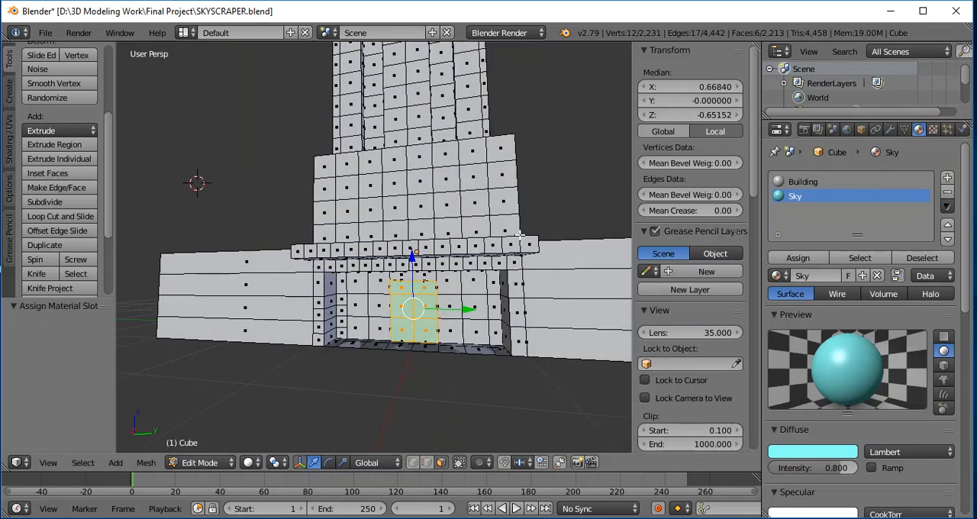
{"action": "key", "text": "a"}
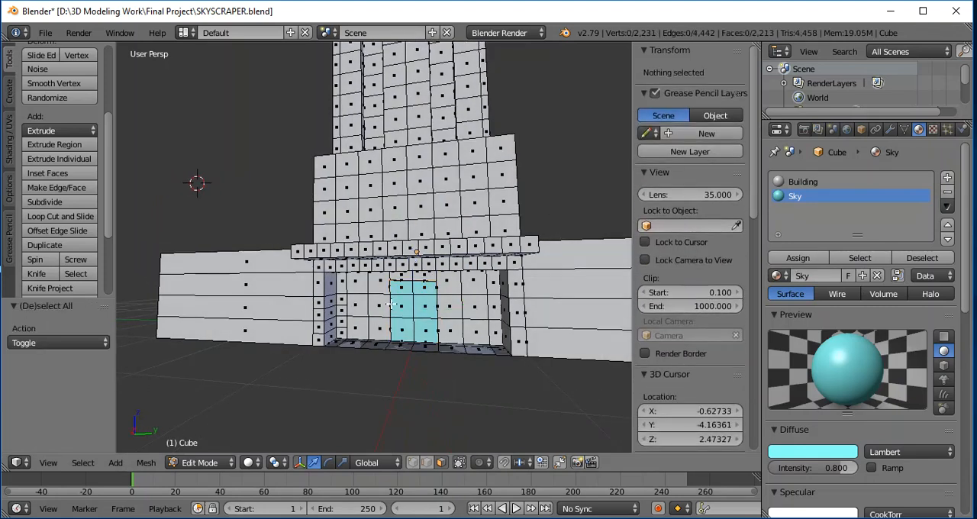
- Assign the Sky material to the central window above the entrance, two faces wide and three high, and deselect it
{"action": "middle_click_drag", "start_coordinate": [392, 397], "coordinate": [404, 397]}
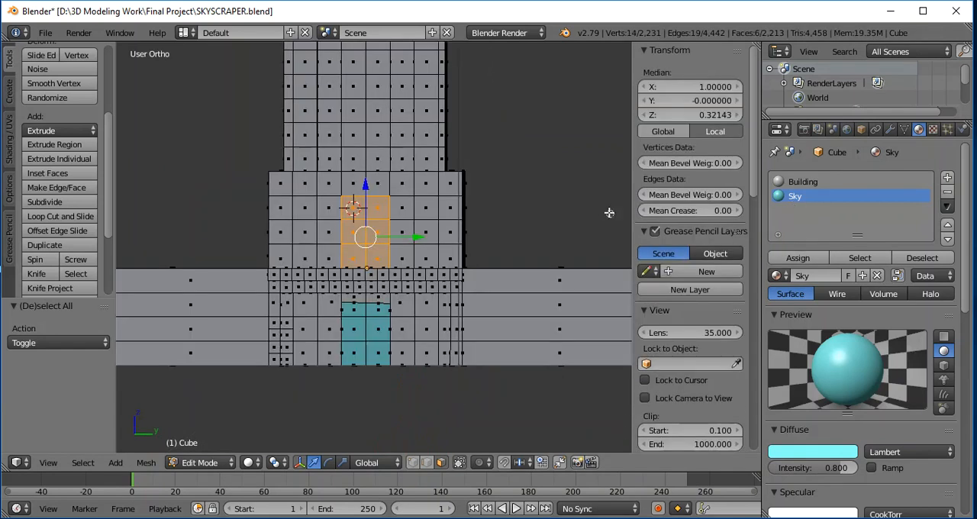
{"action": "left_click", "coordinate": [798, 258]}
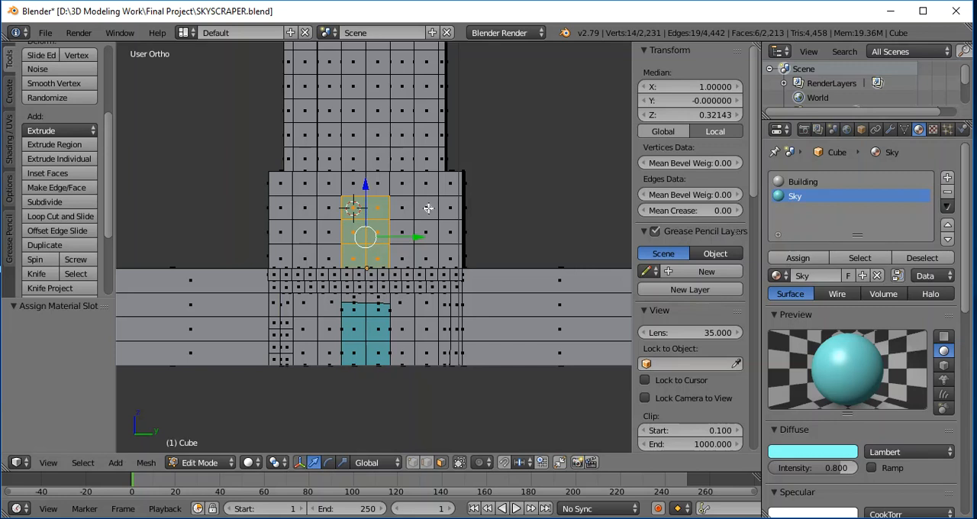
{"action": "key", "text": "a"}
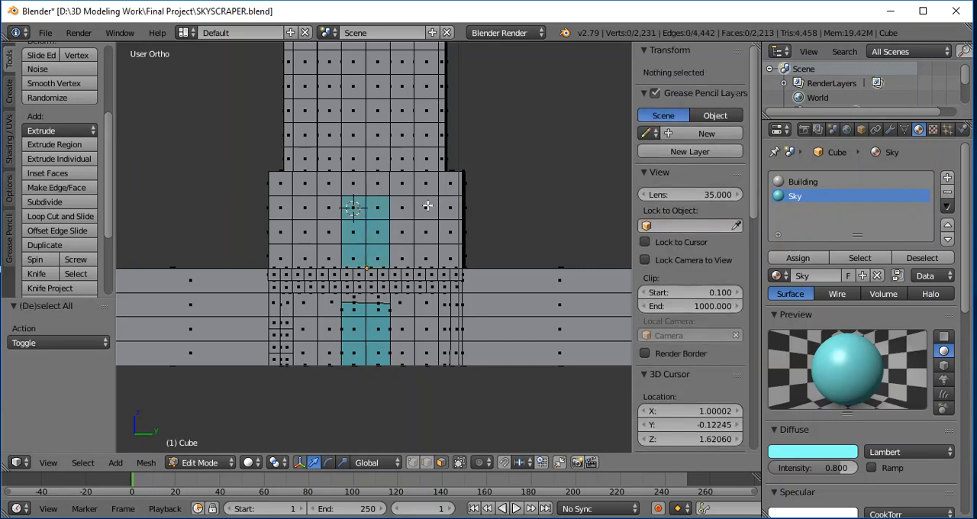
- Assign the Sky material to a three-face-high window on the positive Y side of the central window, one face in from the block's edge
{"action": "right_click", "coordinate": [426, 209]}
{"action": "right_click", "coordinate": [431, 251], "text": "ctrl"}
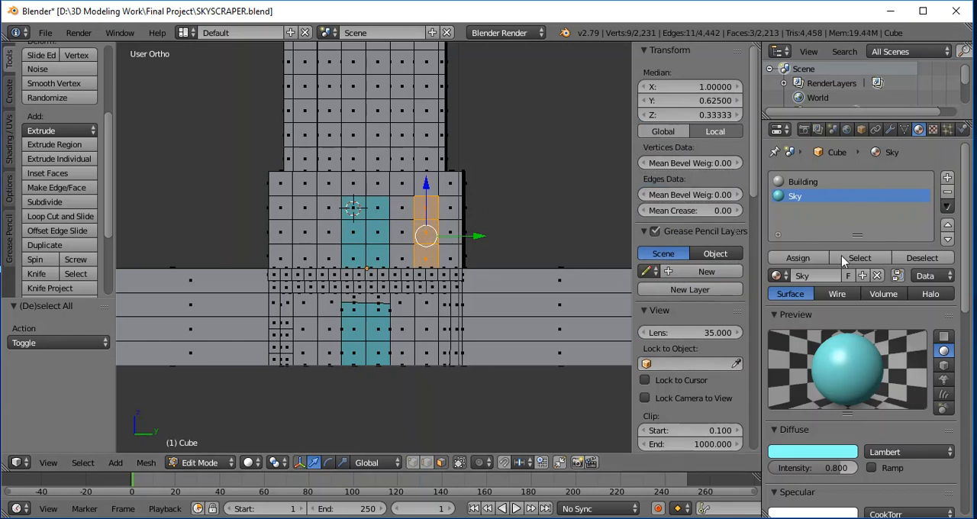
{"action": "left_click", "coordinate": [797, 258]}
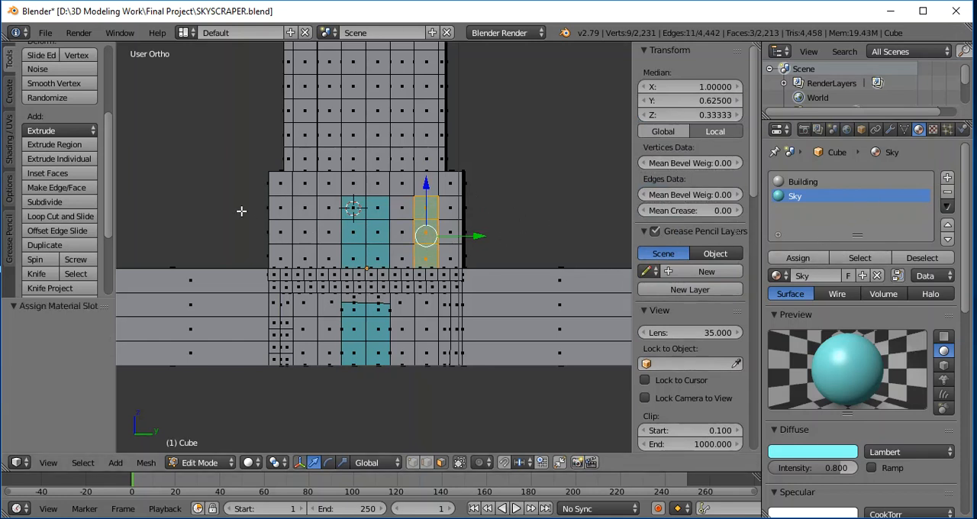
{"action": "key", "text": "a"}
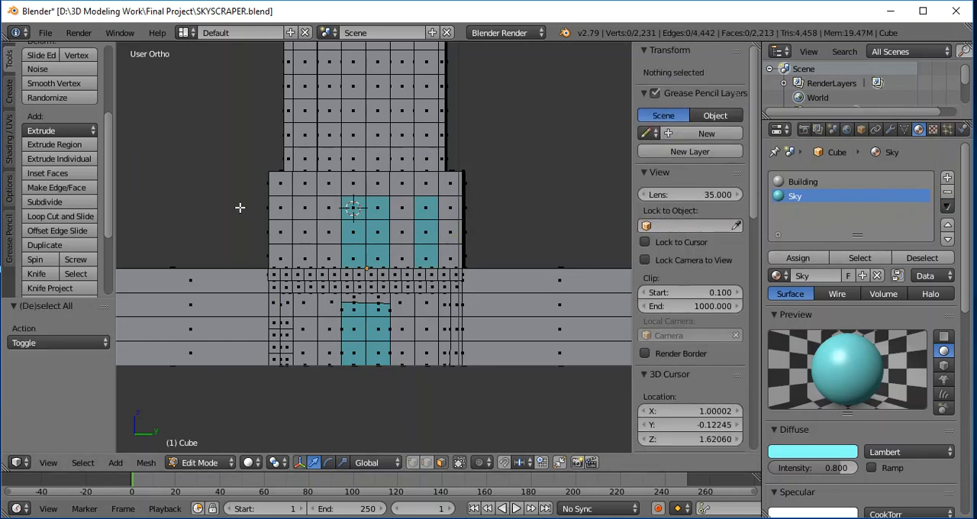
- Assign the Sky material to the matching three-face-high window on the negative Y side of the block above the entrance
{"action": "right_click", "coordinate": [302, 206]}
{"action": "right_click", "coordinate": [308, 250], "text": "ctrl"}
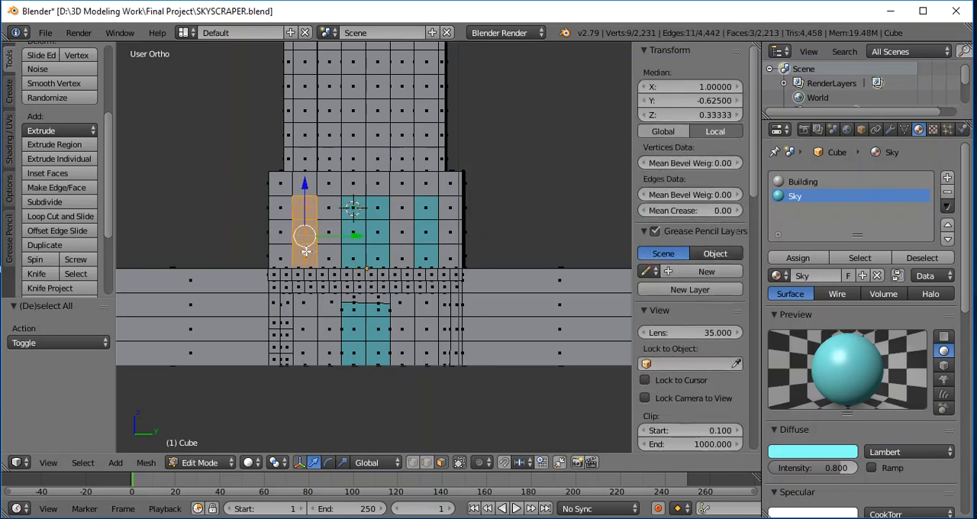
{"action": "left_click", "coordinate": [797, 258]}
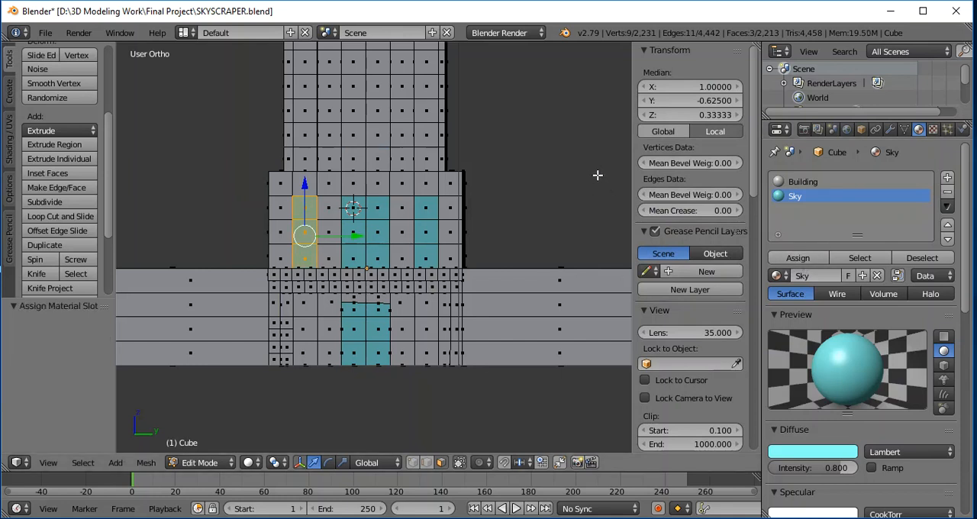
{"action": "key", "text": "a"}
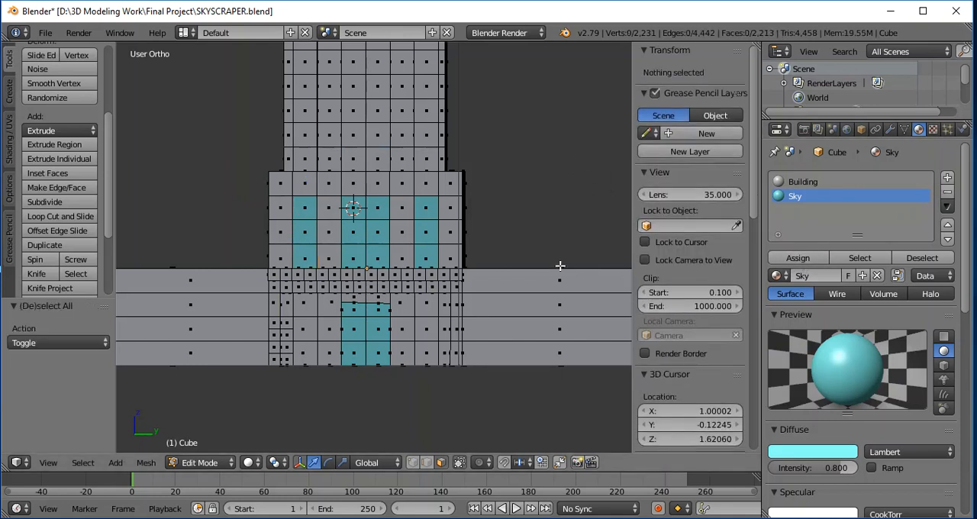
- Assign the Sky material to a three-face-high window beside the entrance door on the positive Y side, and deselect it
{"action": "left_click", "coordinate": [428, 306]}
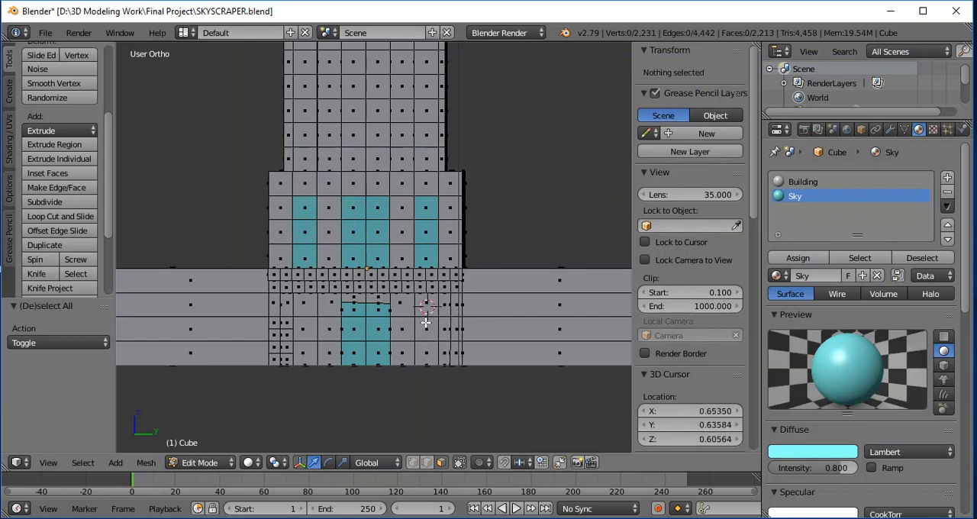
{"action": "right_click", "coordinate": [427, 307], "text": "shift"}
{"action": "right_click", "coordinate": [428, 328], "text": "shift"}
{"action": "right_click", "coordinate": [430, 345], "text": "shift"}
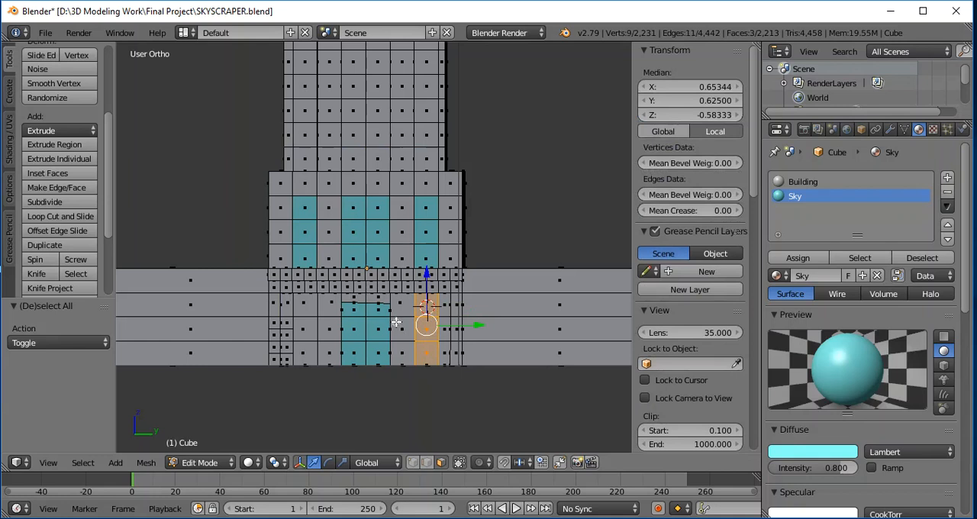
{"action": "left_click", "coordinate": [797, 258]}
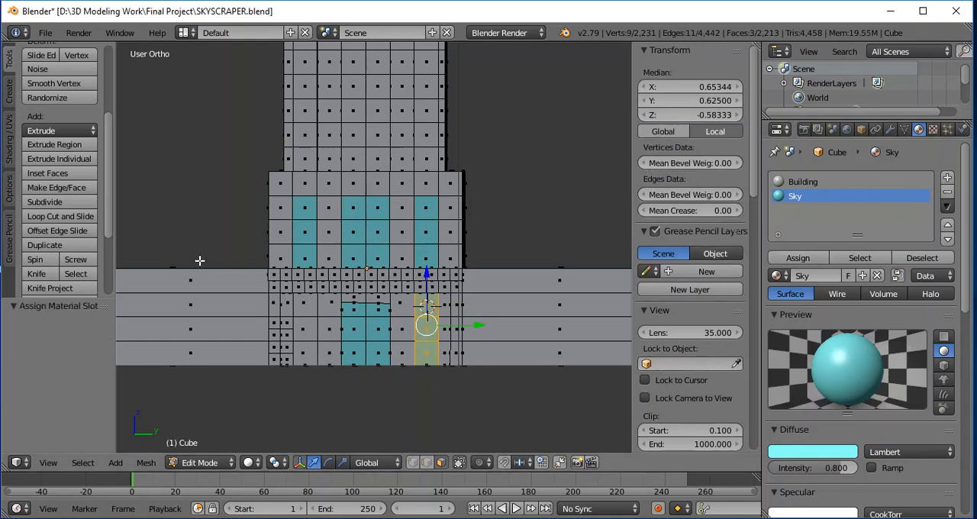
{"action": "key", "text": "a"}
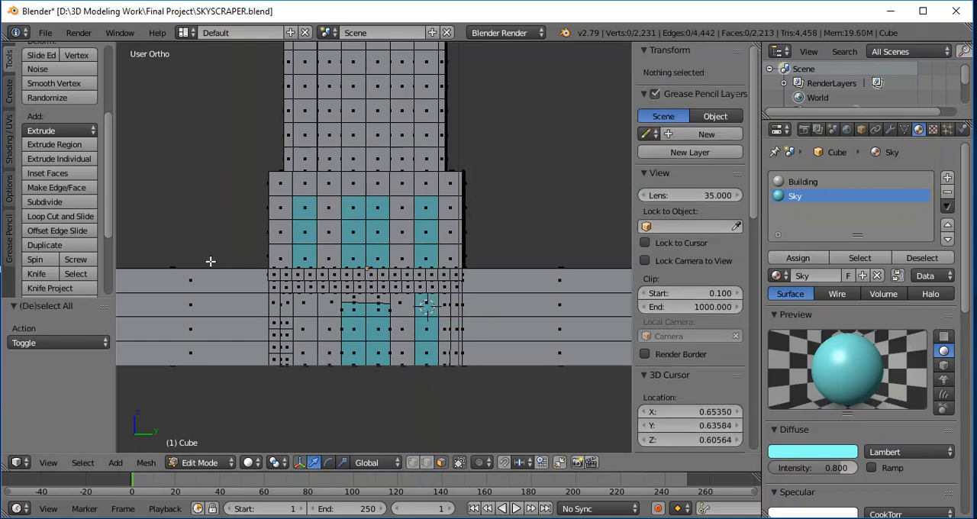
- Assign the Sky material to the matching three-face-high window on the negative Y side of the entrance door, and deselect it
{"action": "right_click", "coordinate": [307, 307]}
{"action": "right_click", "coordinate": [307, 327], "text": "shift"}
{"action": "right_click", "coordinate": [309, 344], "text": "shift"}
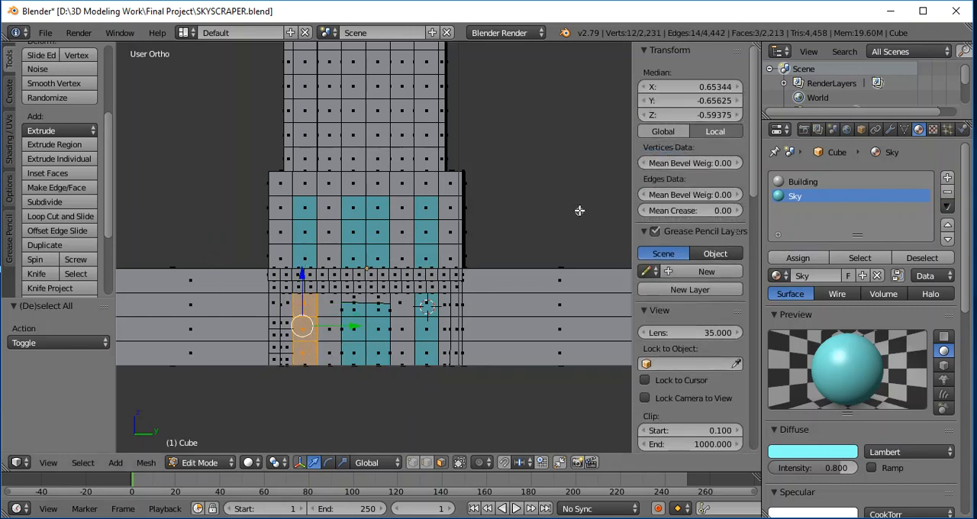
{"action": "left_click", "coordinate": [797, 261]}
{"action": "key", "text": "a"}
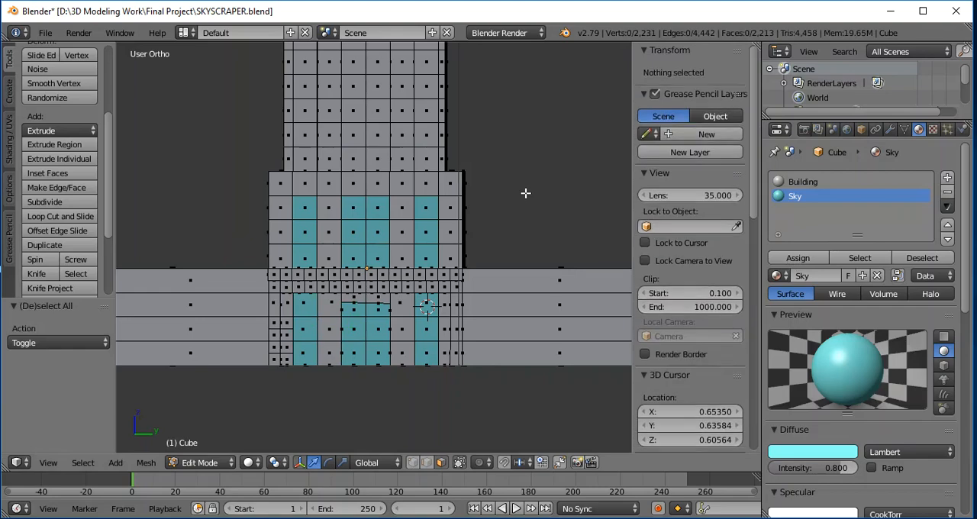
{"action": "mouse_move", "coordinate": [547, 222]}
{"action": "middle_mouse_down"}
{"action": "mouse_move", "coordinate": [542, 242]}
{"action": "mouse_move", "coordinate": [543, 190]}
{"action": "mouse_move", "coordinate": [578, 207]}
{"action": "mouse_move", "coordinate": [528, 226]}
{"action": "mouse_move", "coordinate": [543, 229]}
{"action": "mouse_move", "coordinate": [507, 200]}
{"action": "mouse_move", "coordinate": [543, 214]}
{"action": "mouse_move", "coordinate": [550, 244]}
{"action": "mouse_move", "coordinate": [548, 227]}
{"action": "middle_mouse_up"}
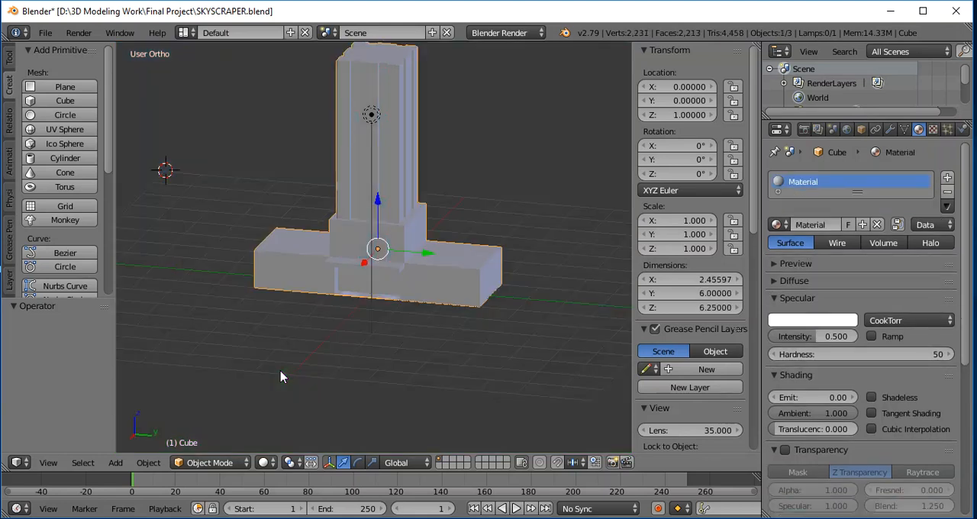
{"action": "scroll", "coordinate": [282, 370], "scroll_direction": "down", "scroll_amount": 1}
{"action": "scroll", "coordinate": [282, 370], "scroll_direction": "up", "scroll_amount": 2}
{"action": "scroll", "coordinate": [283, 370], "scroll_direction": "down", "scroll_amount": 1}
{"action": "key", "text": "a"}
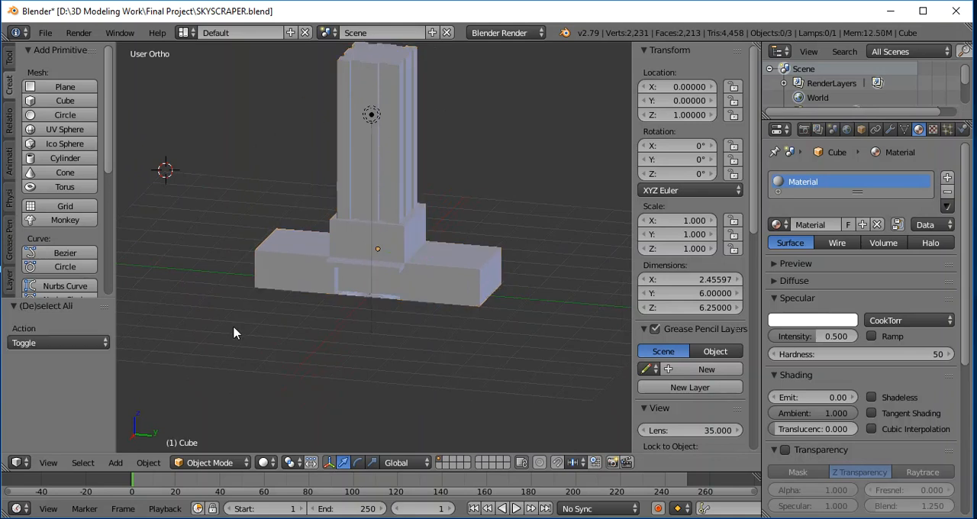
{"action": "scroll", "coordinate": [521, 187], "scroll_direction": "down", "scroll_amount": 2}
{"action": "scroll", "coordinate": [521, 186], "scroll_direction": "up", "scroll_amount": 2}
{"action": "key", "text": "a"}
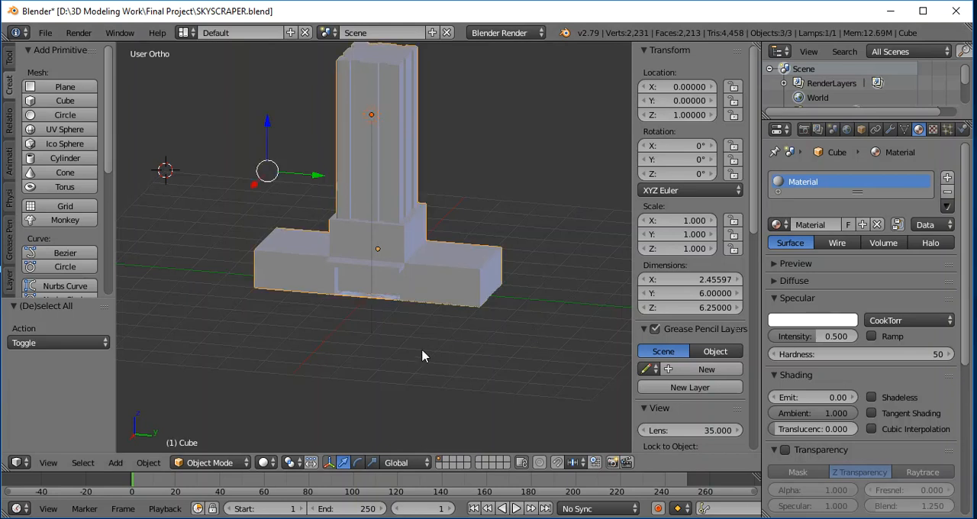
{"action": "key", "text": "a"}
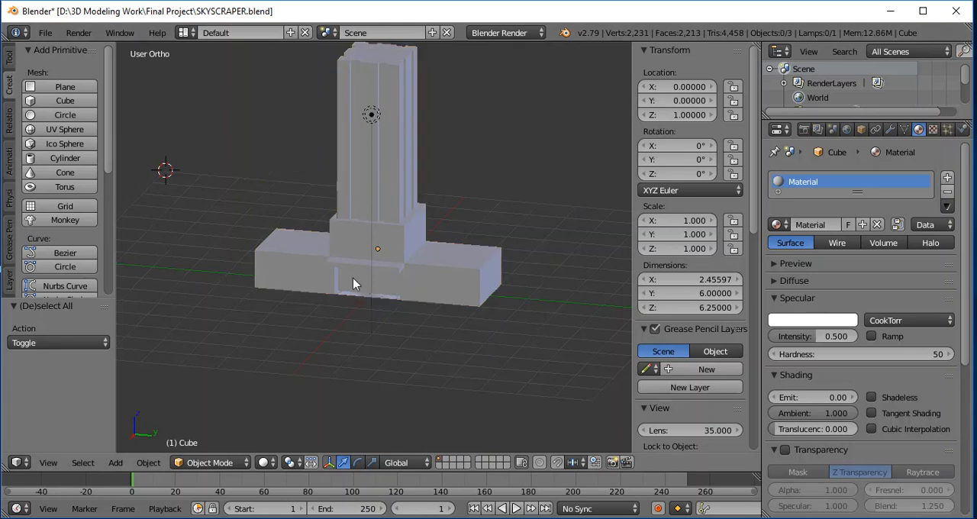
- Raise the skyscraper about 0.965 units along Z and snap the 3D cursor to the scene centre
{"action": "right_click", "coordinate": [368, 224]}
{"action": "left_click_drag", "start_coordinate": [379, 200], "coordinate": [376, 164]}
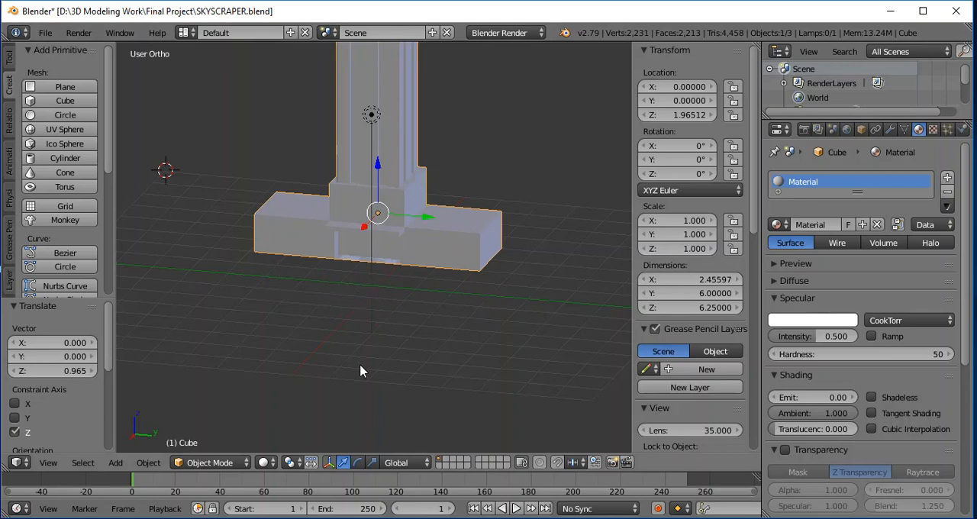
{"action": "key", "text": "shift+s"}
{"action": "left_click", "coordinate": [340, 368]}
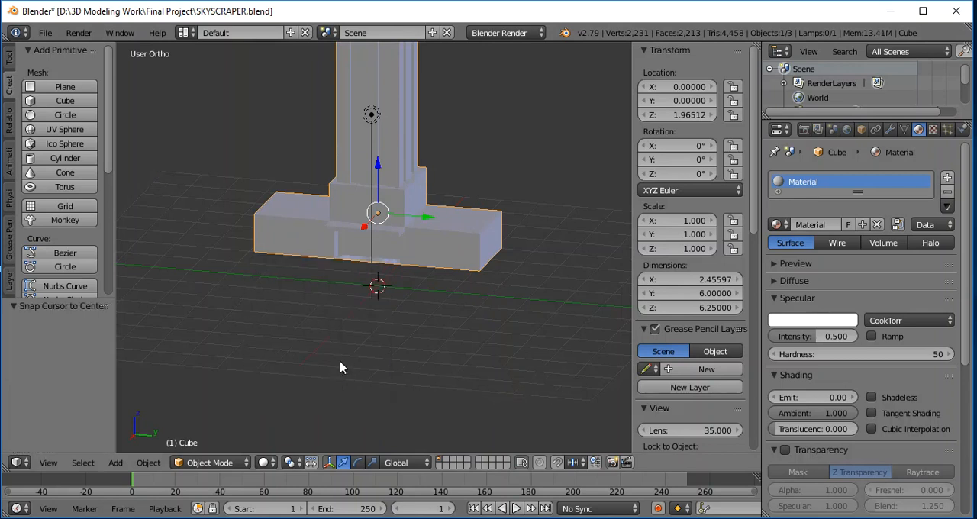
- Add a plane at the 3D cursor and scale it up uniformly by about 8.156 as a ground surface
{"action": "left_click", "coordinate": [65, 87]}
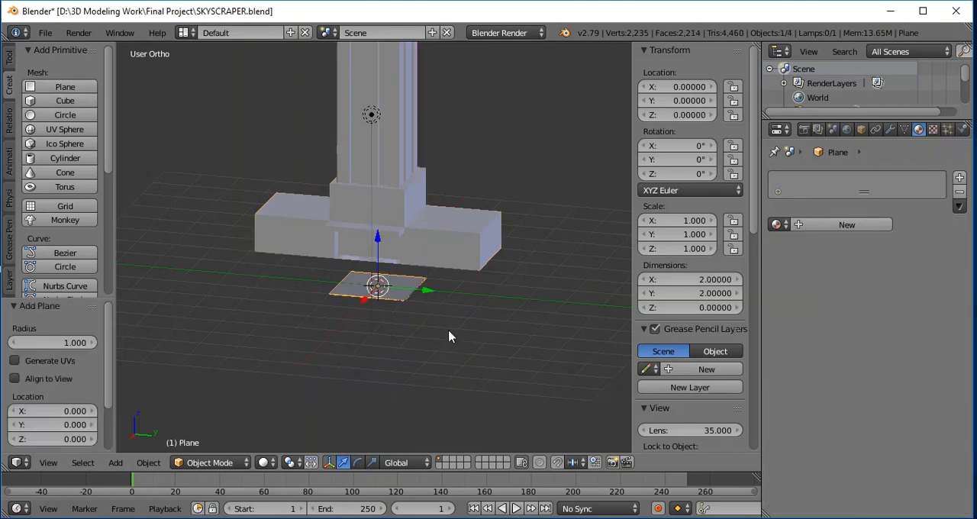
{"action": "key", "text": "s"}
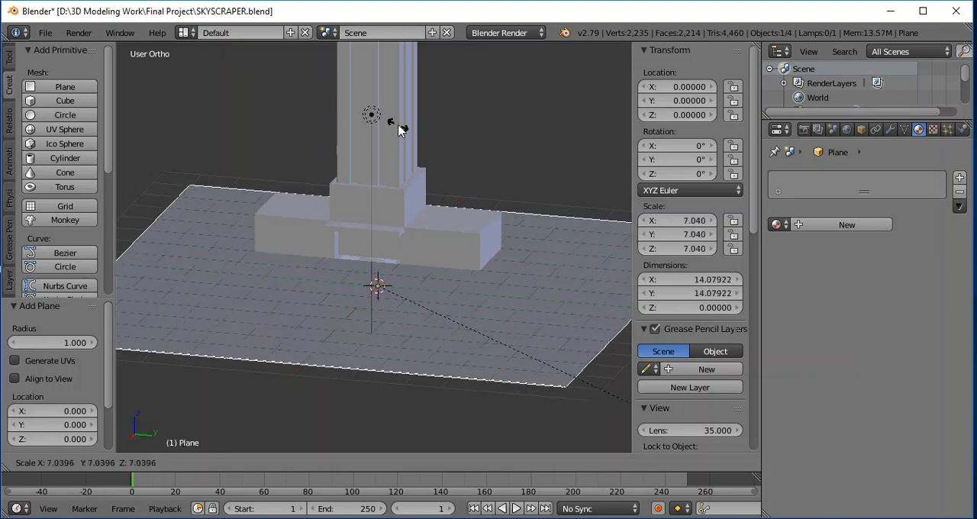
{"action": "left_click", "coordinate": [483, 169]}
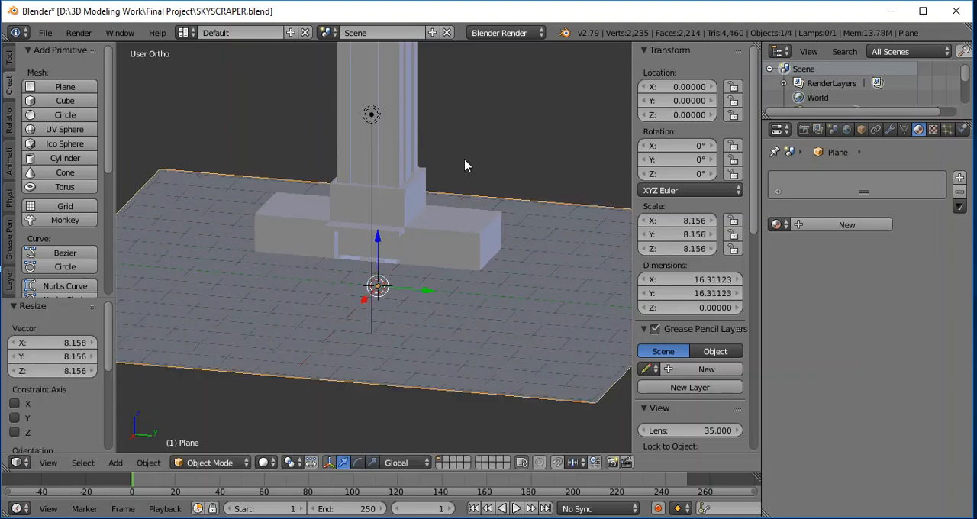
- Create a new material on the ground plane and name it grass
{"action": "left_click", "coordinate": [959, 180]}
{"action": "left_click", "coordinate": [829, 224]}
{"action": "type", "text": "grass"}
{"action": "key", "text": "Return"}
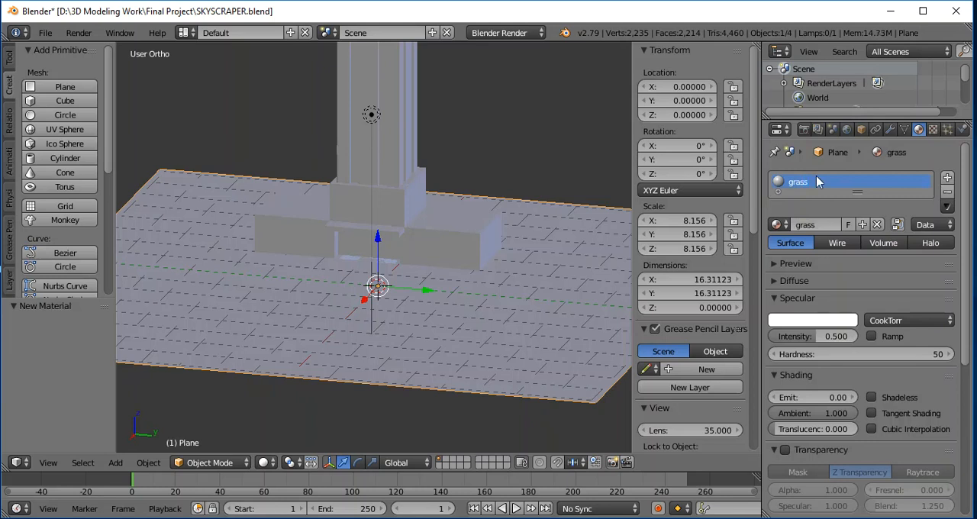
- Set the grass material's specular colour to green by reducing its red and blue values to 0
{"action": "left_click", "coordinate": [798, 324]}
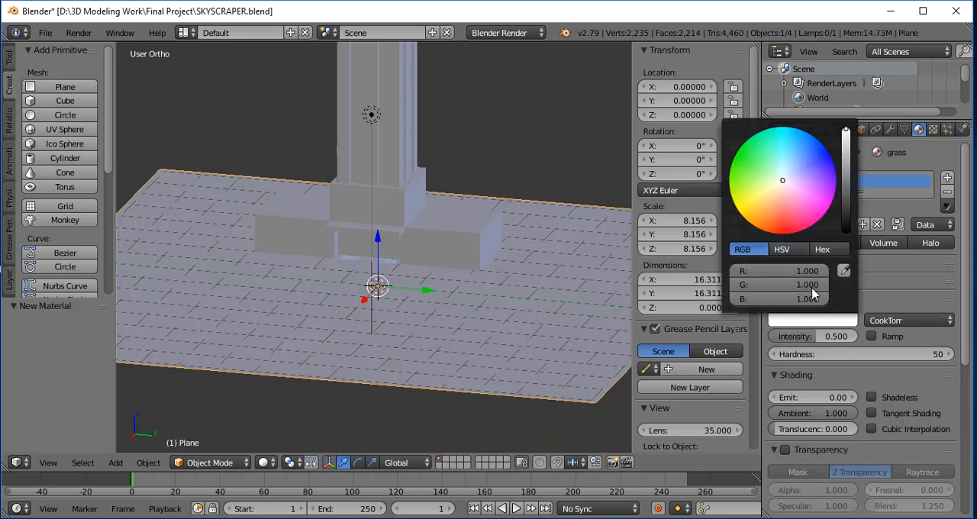
{"action": "left_click_drag", "start_coordinate": [824, 272], "coordinate": [755, 272]}
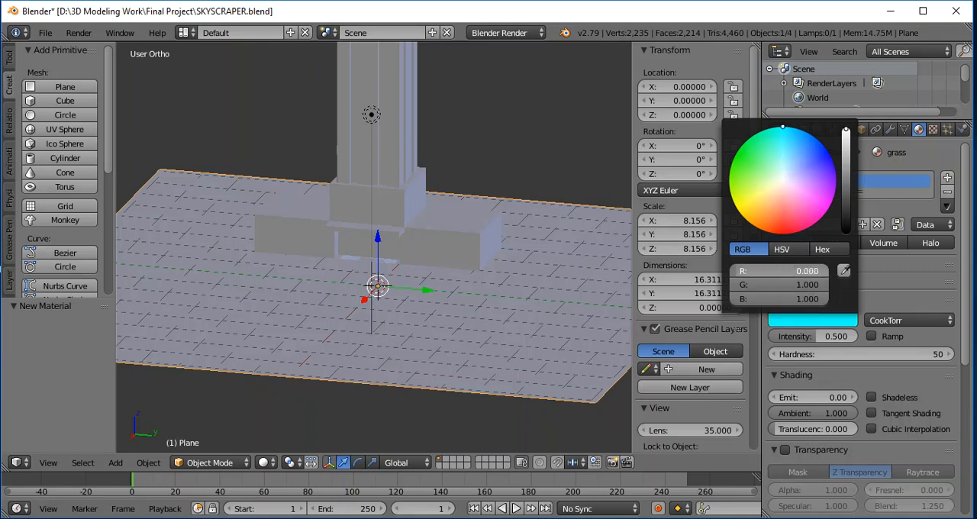
{"action": "left_click_drag", "start_coordinate": [824, 298], "coordinate": [756, 299]}
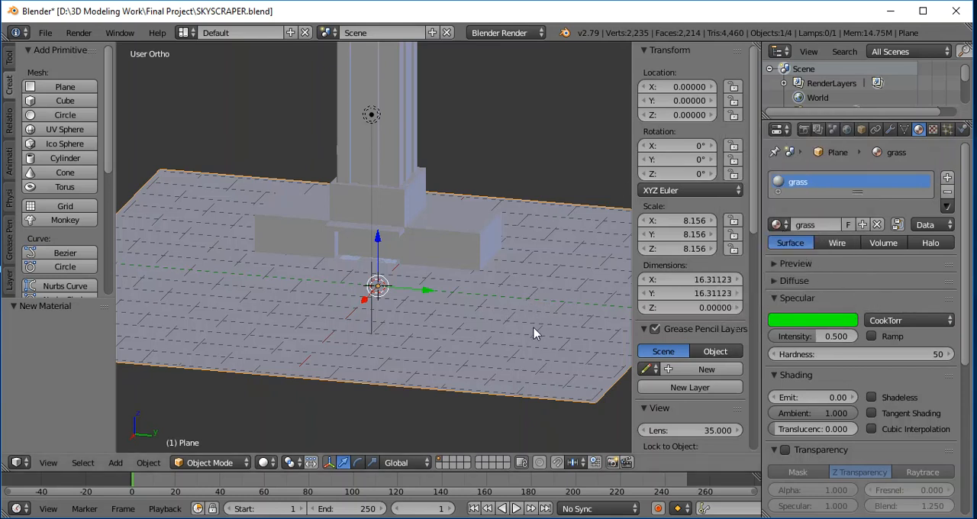
{"action": "left_click", "coordinate": [445, 339]}
{"action": "scroll", "coordinate": [465, 334], "scroll_direction": "up", "scroll_amount": 2}
{"action": "scroll", "coordinate": [528, 320], "scroll_direction": "down", "scroll_amount": 3}
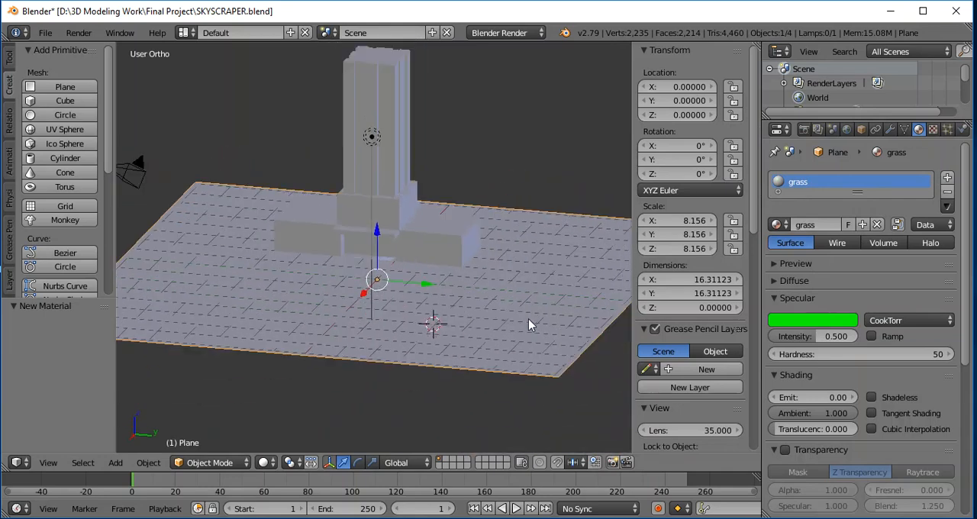
{"action": "left_click", "coordinate": [451, 395]}
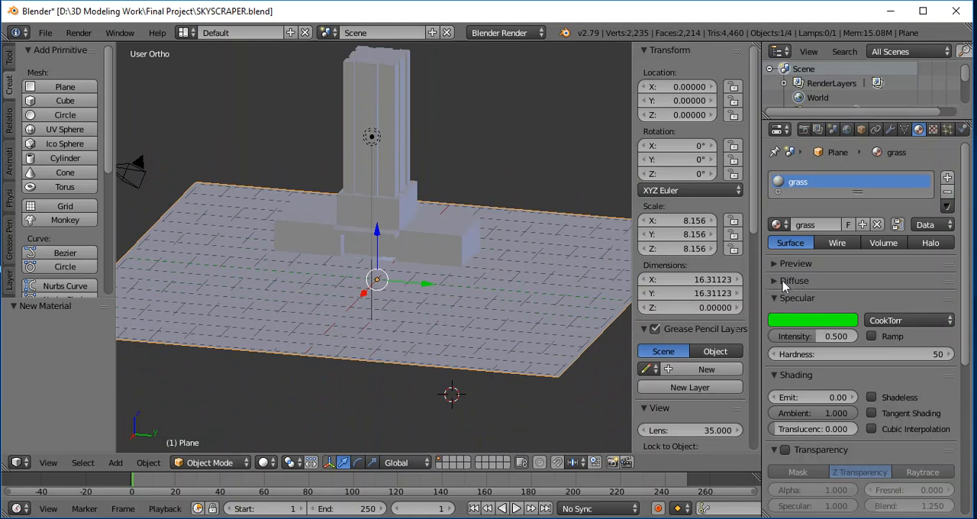
- Restore the grass material's specular colour to white
{"action": "left_click", "coordinate": [782, 281]}
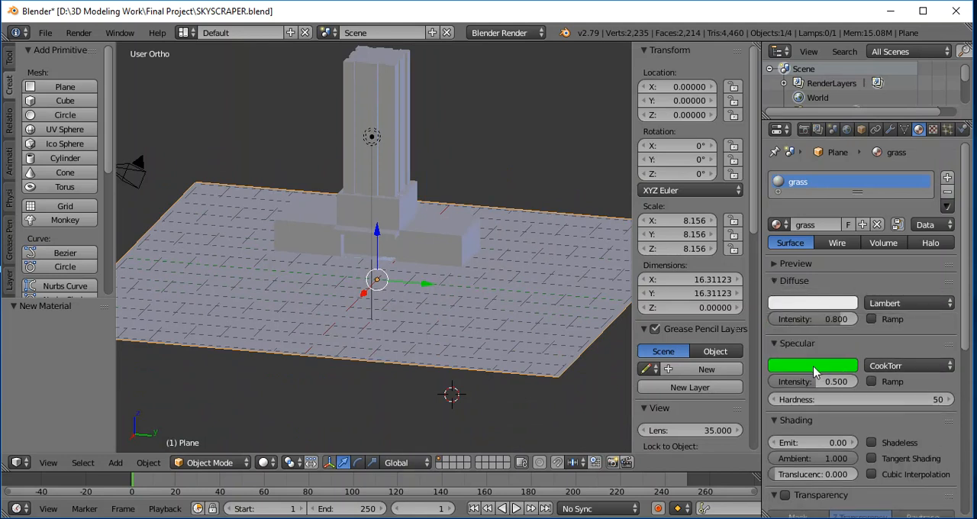
{"action": "right_click", "coordinate": [813, 374]}
{"action": "left_click", "coordinate": [855, 374]}
{"action": "left_click", "coordinate": [848, 370]}
{"action": "left_click_drag", "start_coordinate": [739, 201], "coordinate": [783, 224]}
{"action": "left_click", "coordinate": [797, 343]}
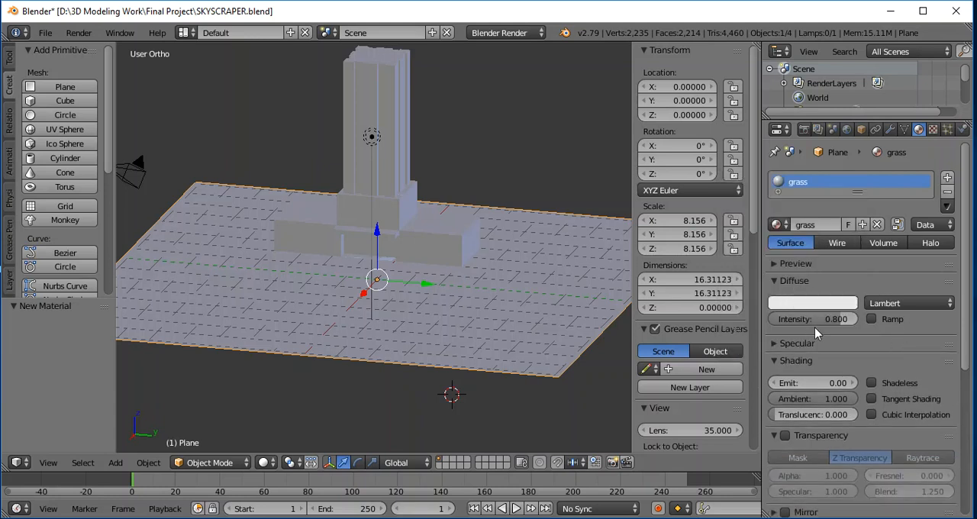
{"action": "left_click", "coordinate": [775, 343]}
{"action": "left_click", "coordinate": [801, 282]}
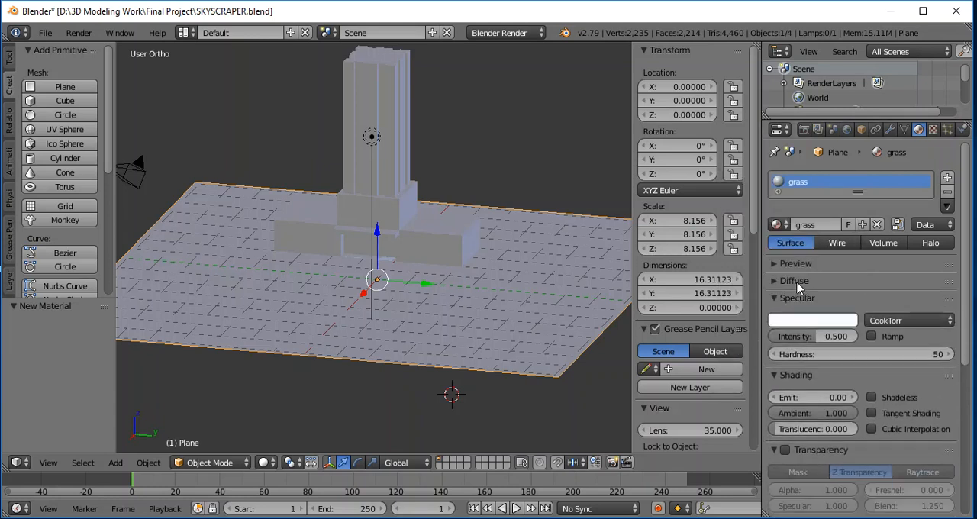
- Set the grass material's diffuse colour to green with R 0, G 1 and B 0, and show its preview
{"action": "left_click", "coordinate": [797, 282]}
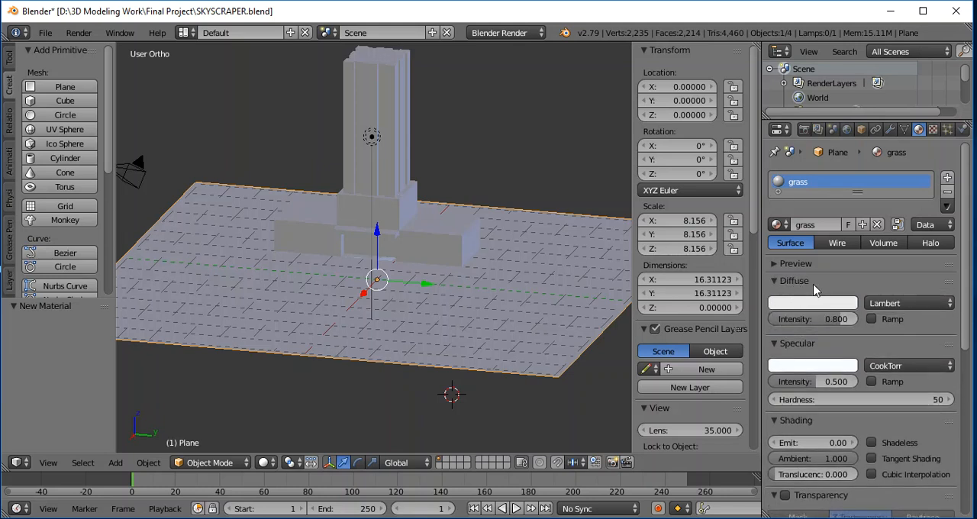
{"action": "left_click", "coordinate": [809, 310]}
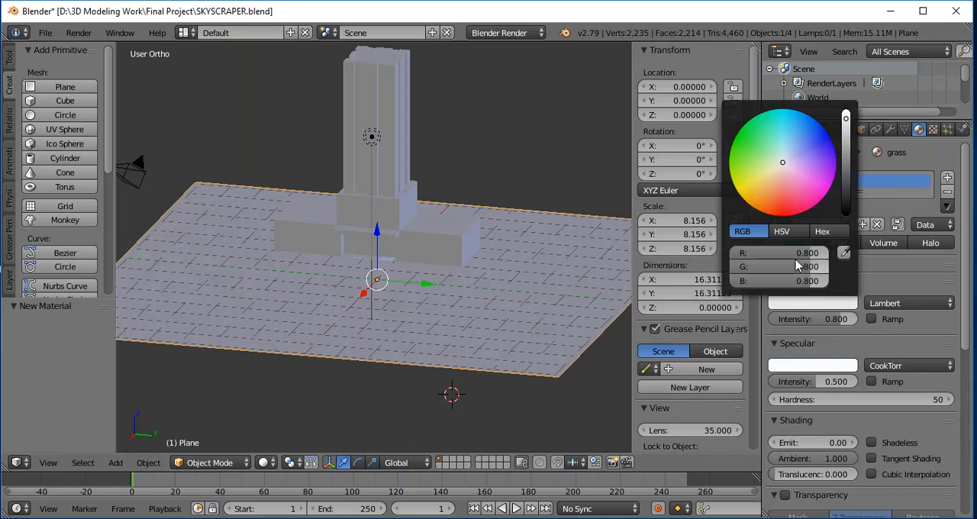
{"action": "left_click_drag", "start_coordinate": [768, 270], "coordinate": [828, 267]}
{"action": "left_click", "coordinate": [820, 254]}
{"action": "type", "text": "0"}
{"action": "key", "text": "Return"}
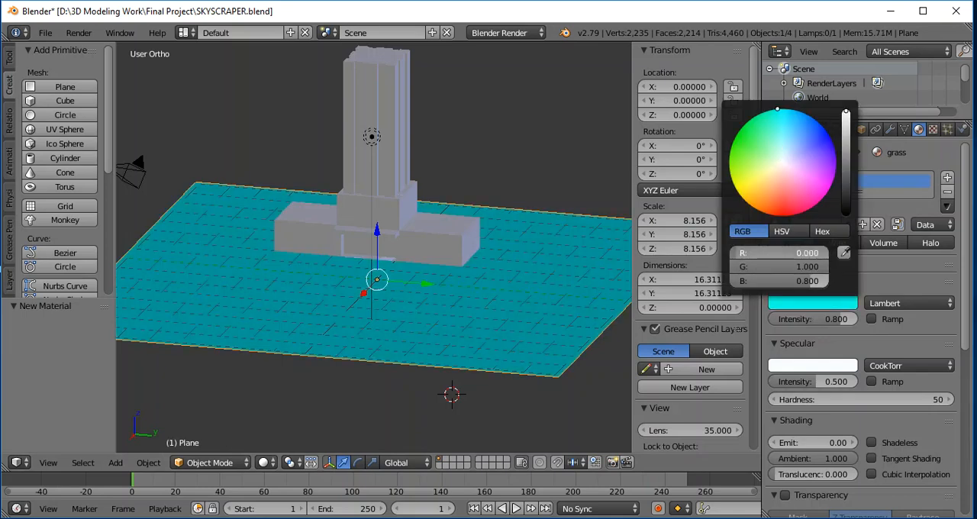
{"action": "left_click", "coordinate": [812, 287]}
{"action": "type", "text": "0"}
{"action": "key", "text": "Return"}
{"action": "left_click", "coordinate": [936, 265]}
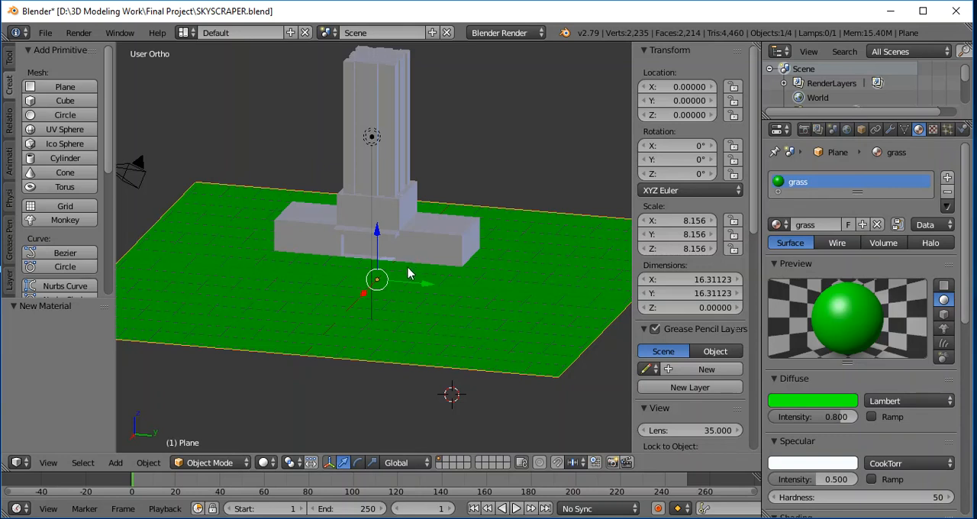
- Raise the grass plane about 0.046 units along Z and lower the skyscraper about 0.903 units onto it
{"action": "left_click_drag", "start_coordinate": [376, 233], "coordinate": [376, 230]}
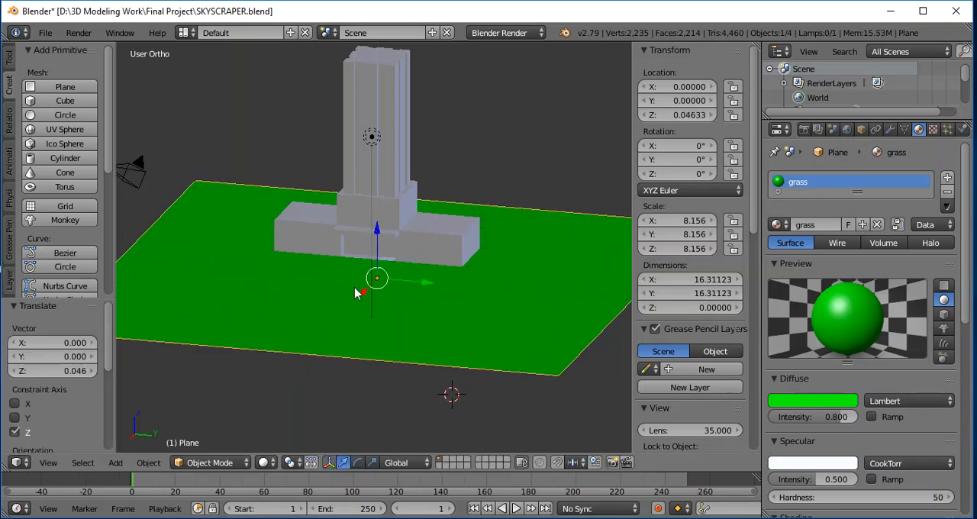
{"action": "right_click", "coordinate": [381, 86]}
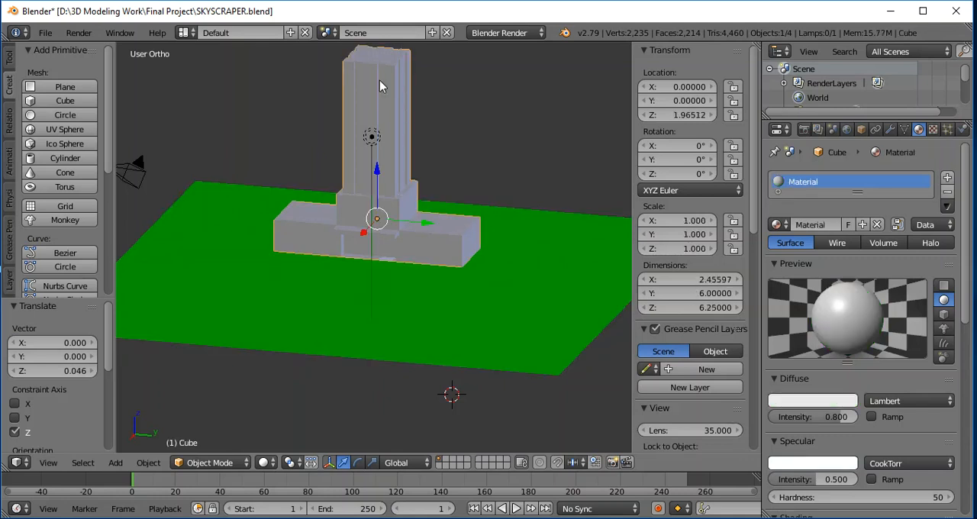
{"action": "left_click_drag", "start_coordinate": [376, 174], "coordinate": [382, 202]}
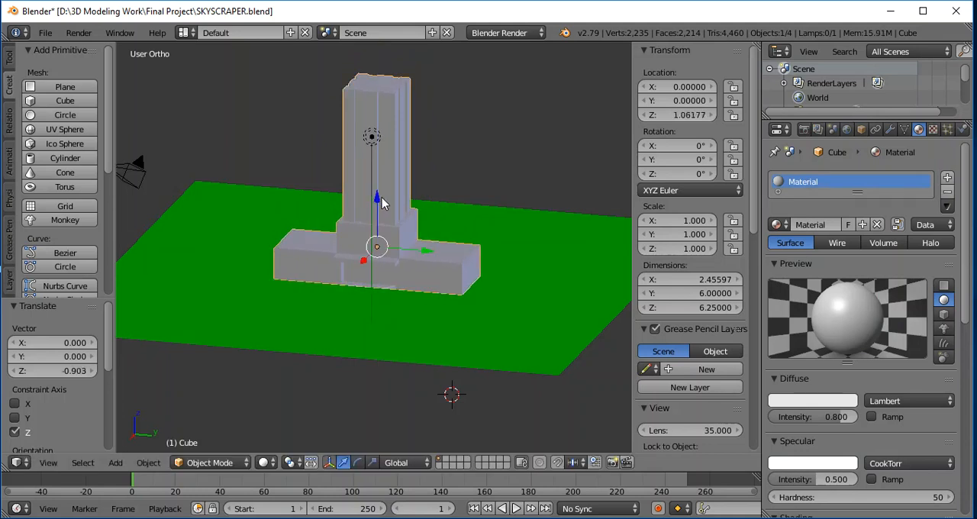
- Switch the skyscraper mesh to Edit Mode with its front entrance in close view
{"action": "scroll", "coordinate": [385, 320], "scroll_direction": "up", "scroll_amount": 3}
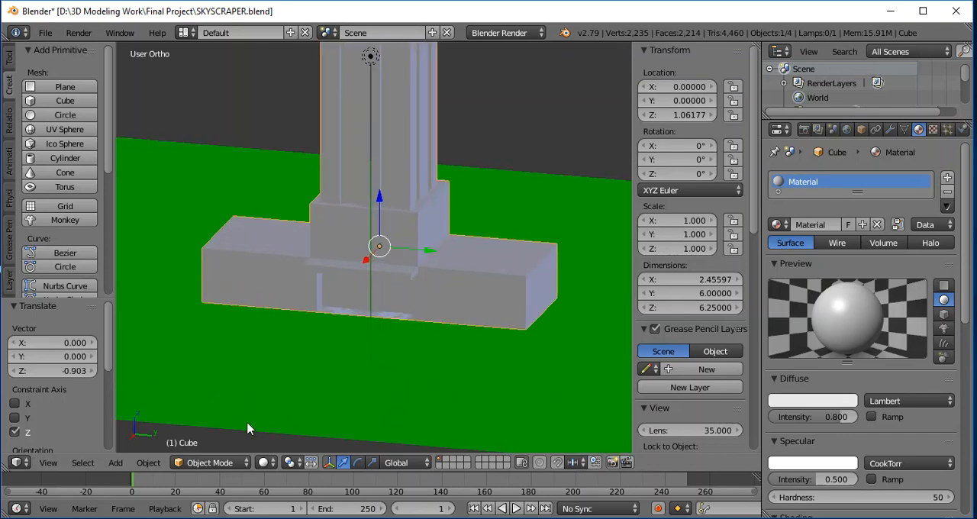
{"action": "left_click", "coordinate": [208, 463]}
{"action": "left_click", "coordinate": [212, 432]}
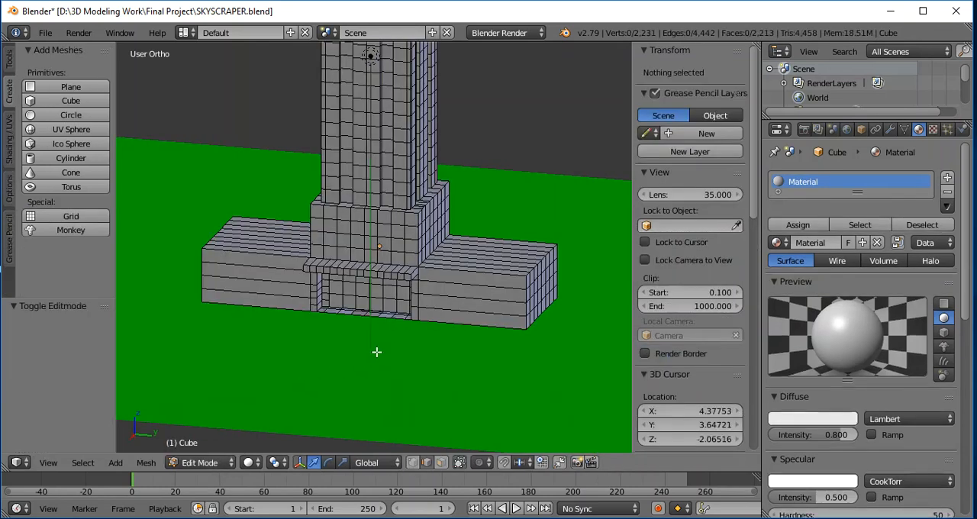
{"action": "scroll", "coordinate": [385, 351], "scroll_direction": "up", "scroll_amount": 1}
{"action": "scroll", "coordinate": [407, 362], "scroll_direction": "up", "scroll_amount": 1}
{"action": "middle_click_drag", "start_coordinate": [410, 401], "coordinate": [484, 237]}
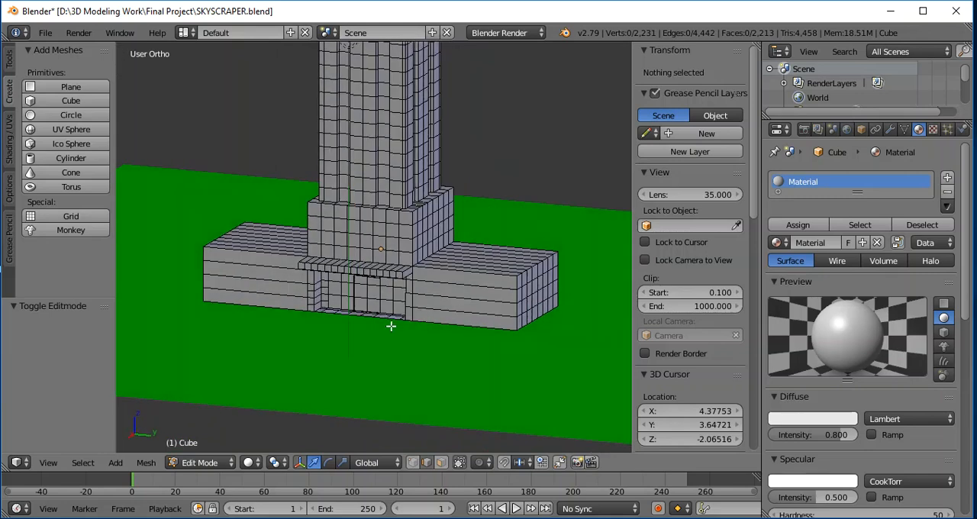
{"action": "scroll", "coordinate": [391, 326], "scroll_direction": "up", "scroll_amount": 1}
{"action": "scroll", "coordinate": [425, 321], "scroll_direction": "up", "scroll_amount": 1}
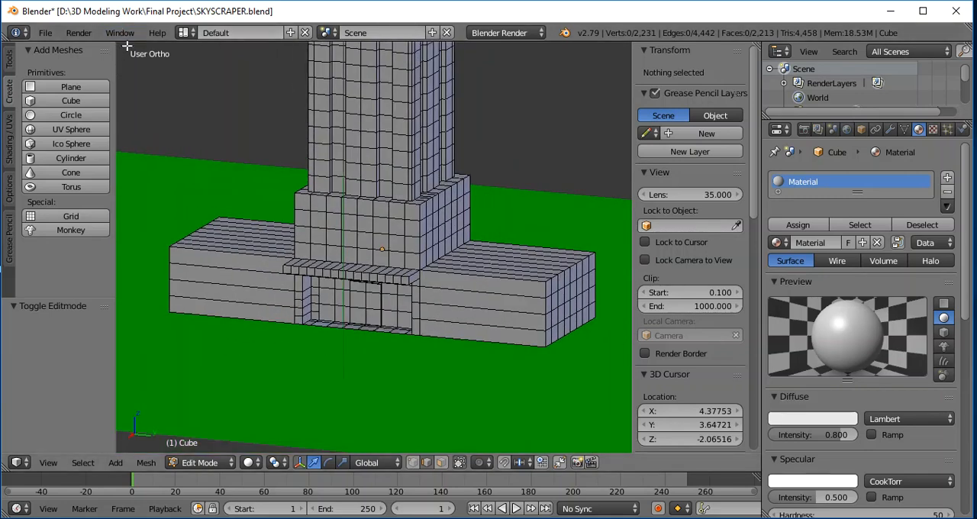
- Save the scene as a new file named SKYSCRAPER with ground no windows.blend
{"action": "left_click", "coordinate": [45, 33]}
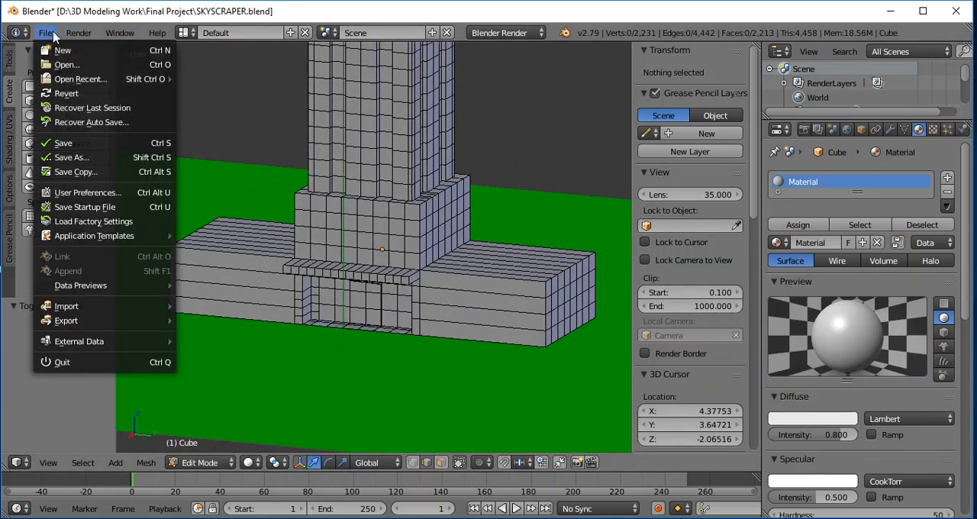
{"action": "left_click", "coordinate": [67, 158]}
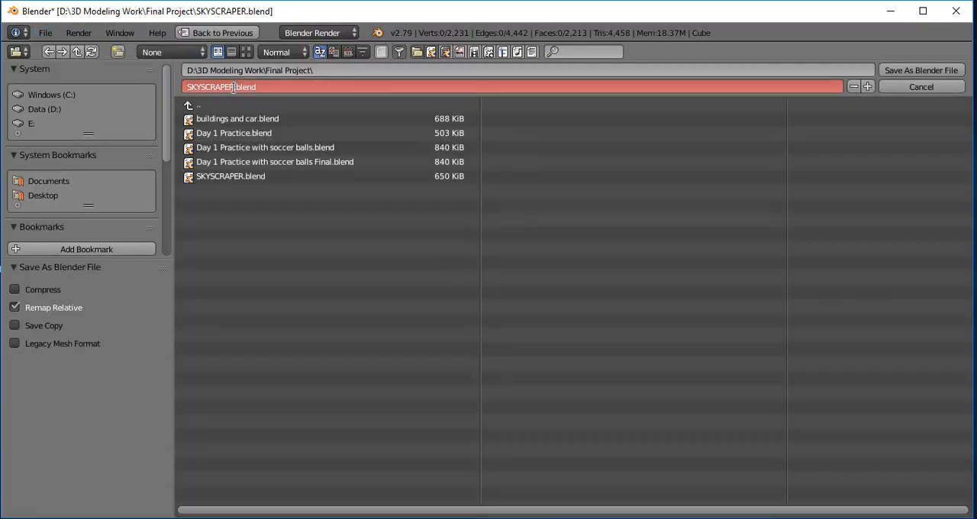
{"action": "type", "text": "with"}
{"action": "left_click", "coordinate": [276, 214]}
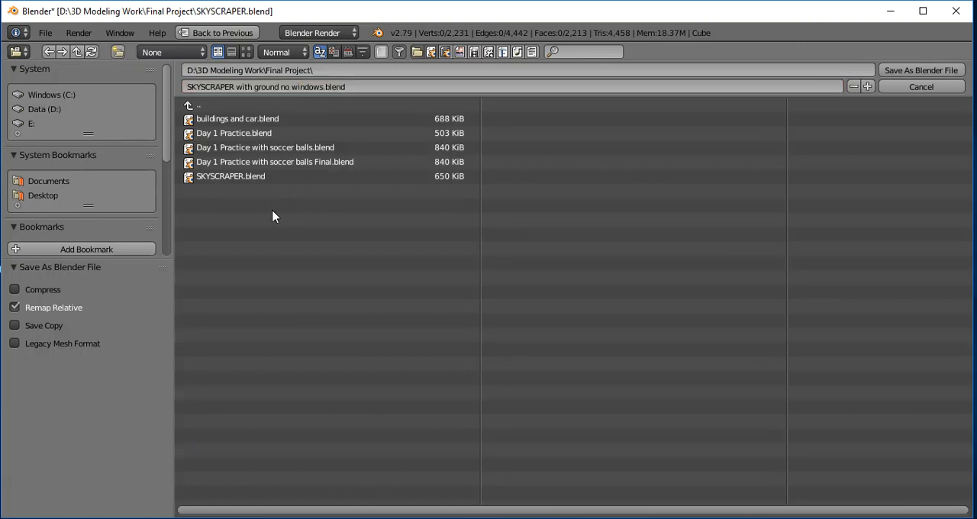
{"action": "key", "text": "Return"}
- Select the six door faces at the centre of the front entrance in face select mode and give them a light-blue Windows material
{"action": "middle_click_drag", "start_coordinate": [430, 298], "coordinate": [421, 315]}
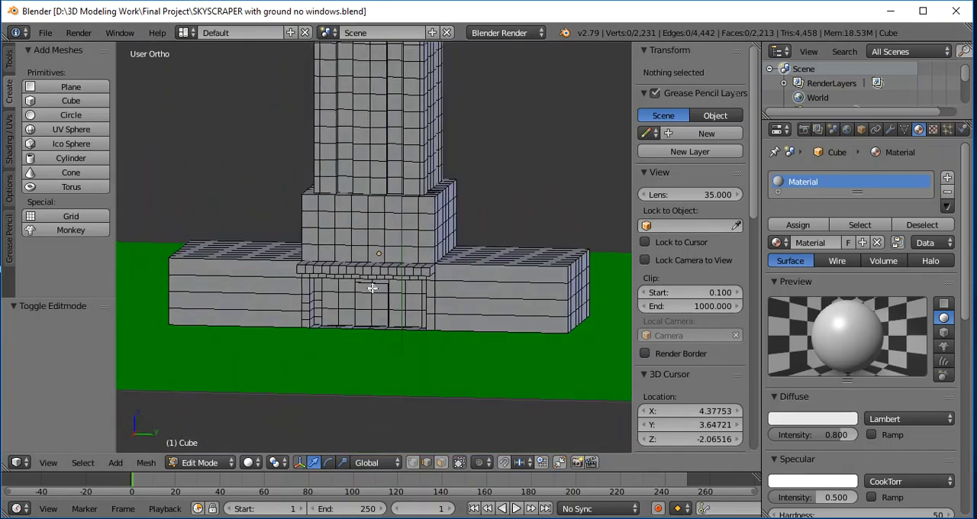
{"action": "right_click", "coordinate": [366, 291], "text": "alt"}
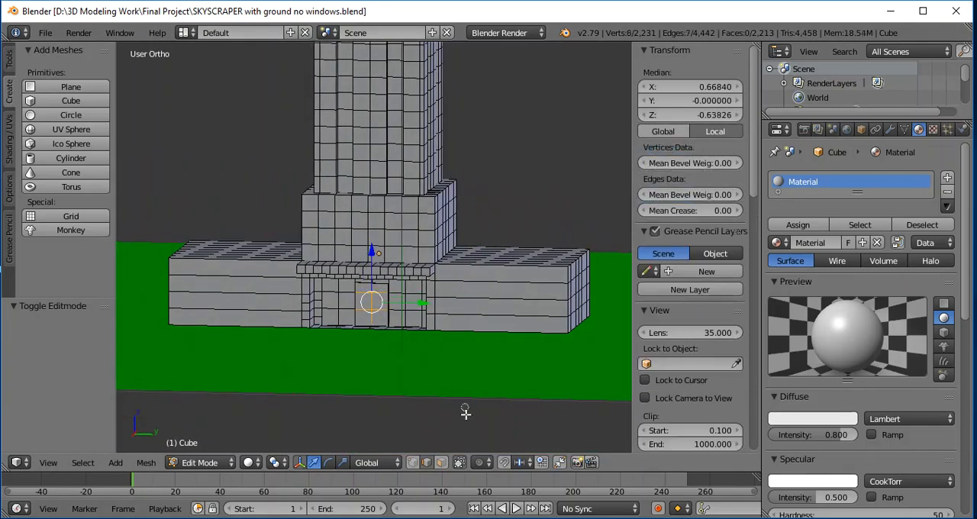
{"action": "left_click", "coordinate": [441, 462]}
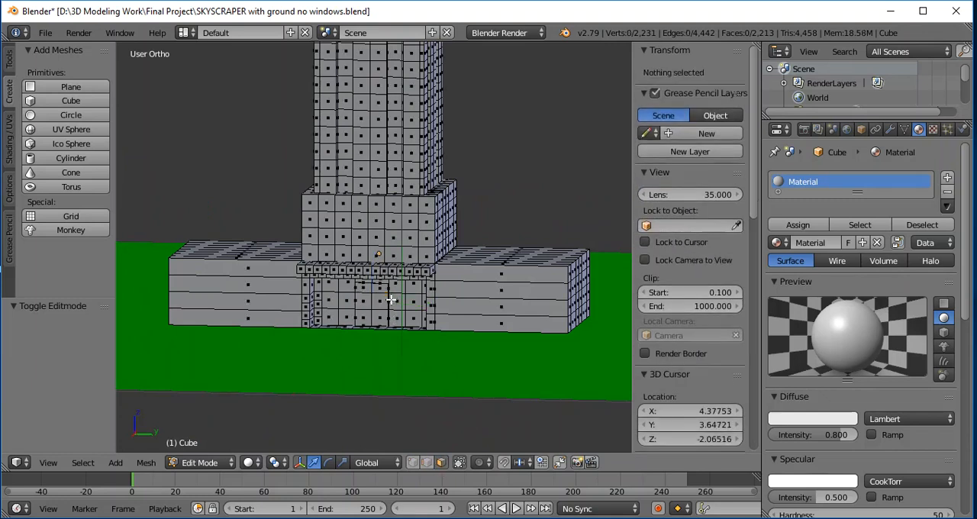
{"action": "left_click", "coordinate": [362, 292]}
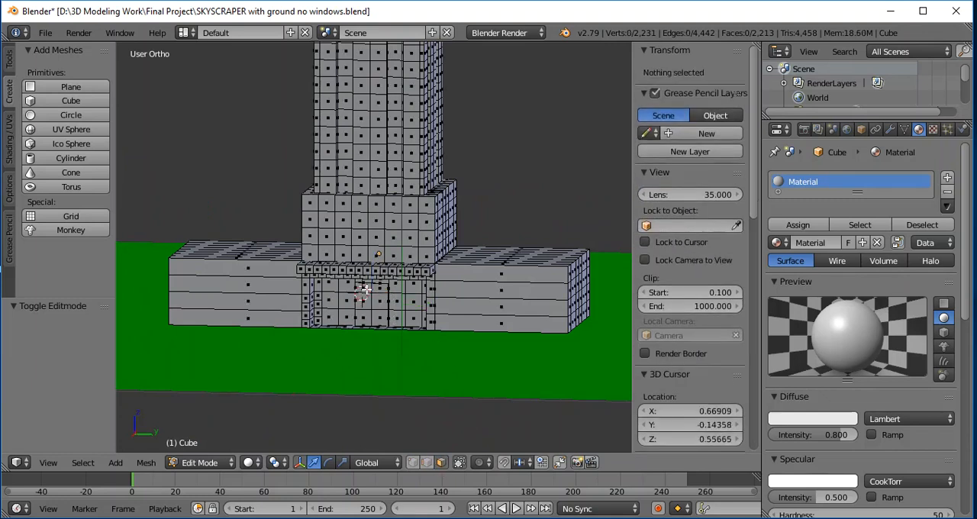
{"action": "right_click", "coordinate": [367, 291]}
{"action": "right_click", "coordinate": [378, 293], "text": "shift"}
{"action": "right_click", "coordinate": [378, 305], "text": "shift"}
{"action": "right_click", "coordinate": [378, 317], "text": "shift"}
{"action": "right_click", "coordinate": [367, 317], "text": "shift"}
{"action": "right_click", "coordinate": [368, 307], "text": "shift"}
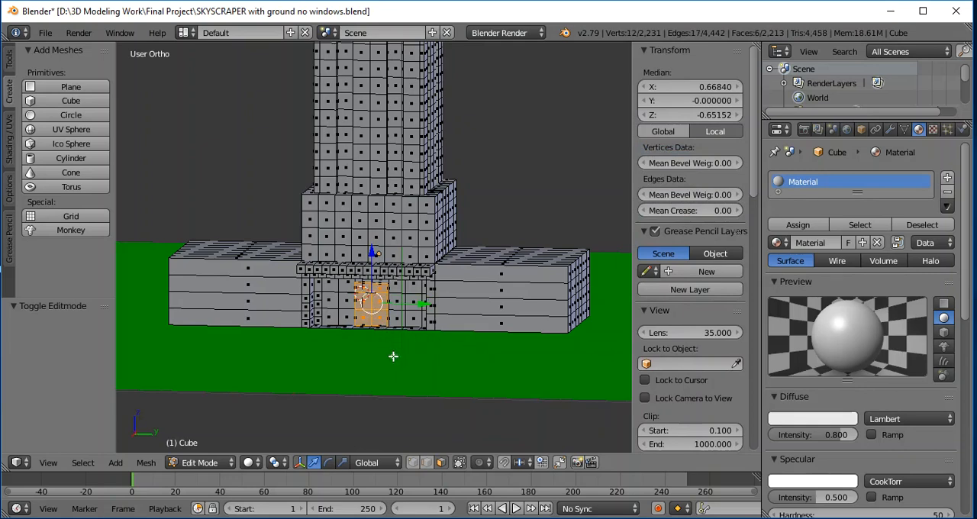
{"action": "middle_click_drag", "start_coordinate": [379, 349], "coordinate": [375, 392]}
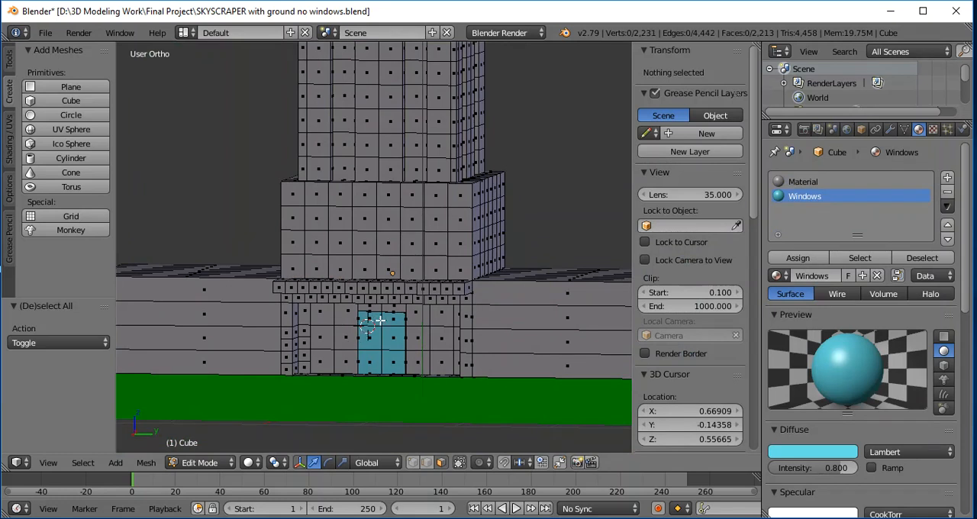
- Select the blue door faces and extrude them about 0.295 units inward along the X axis
{"action": "key", "text": "l"}
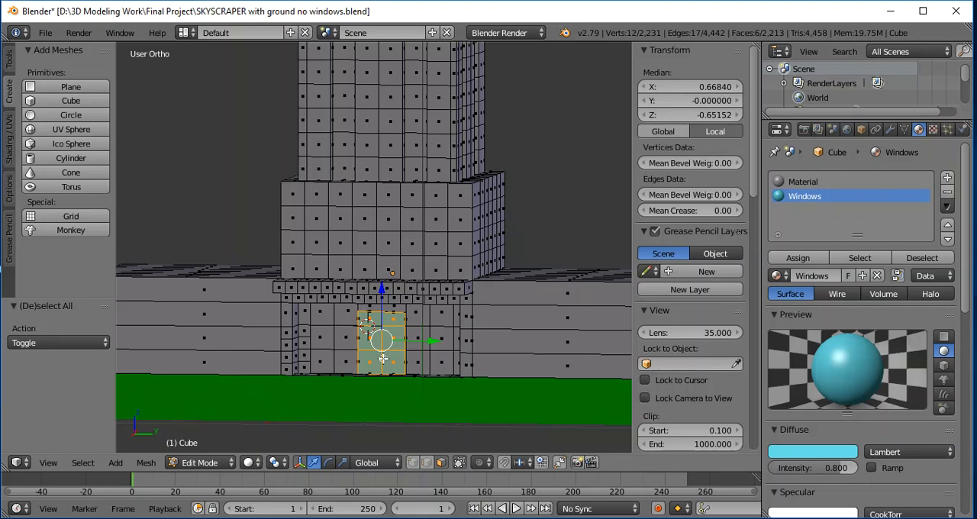
{"action": "middle_click_drag", "start_coordinate": [558, 223], "coordinate": [540, 230]}
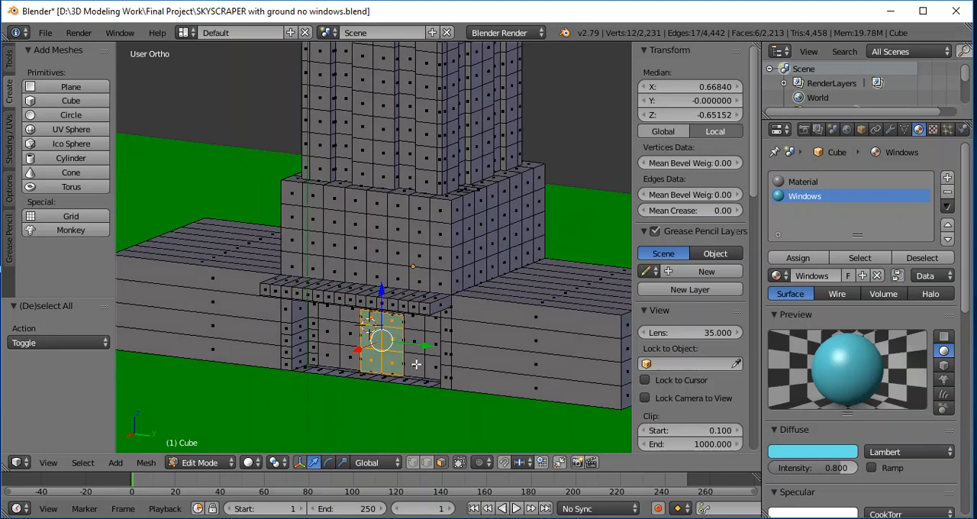
{"action": "key", "text": "g"}
{"action": "key", "text": "x"}
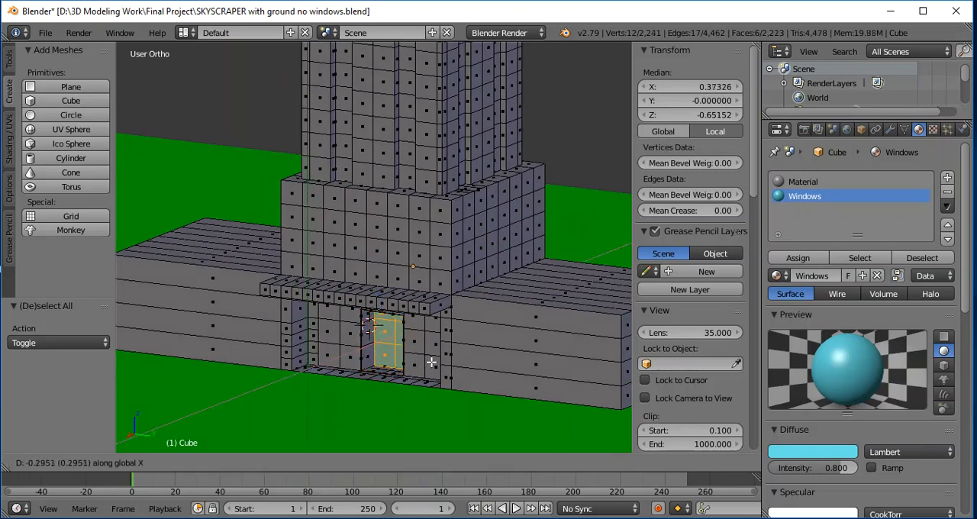
{"action": "left_click", "coordinate": [431, 363]}
- Deselect the door and circle-select the nine floor faces leading up to it
{"action": "middle_click_drag", "start_coordinate": [521, 226], "coordinate": [568, 236]}
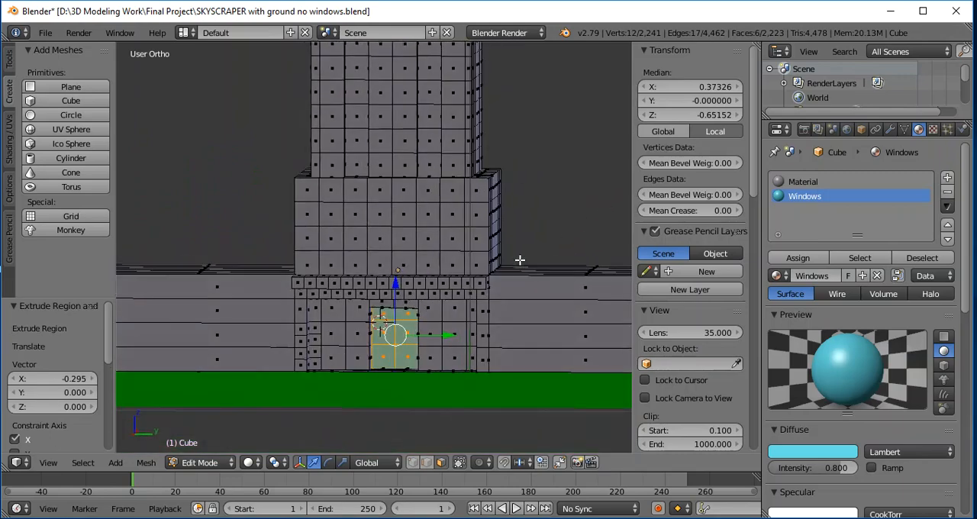
{"action": "middle_click_drag", "start_coordinate": [463, 314], "coordinate": [464, 365]}
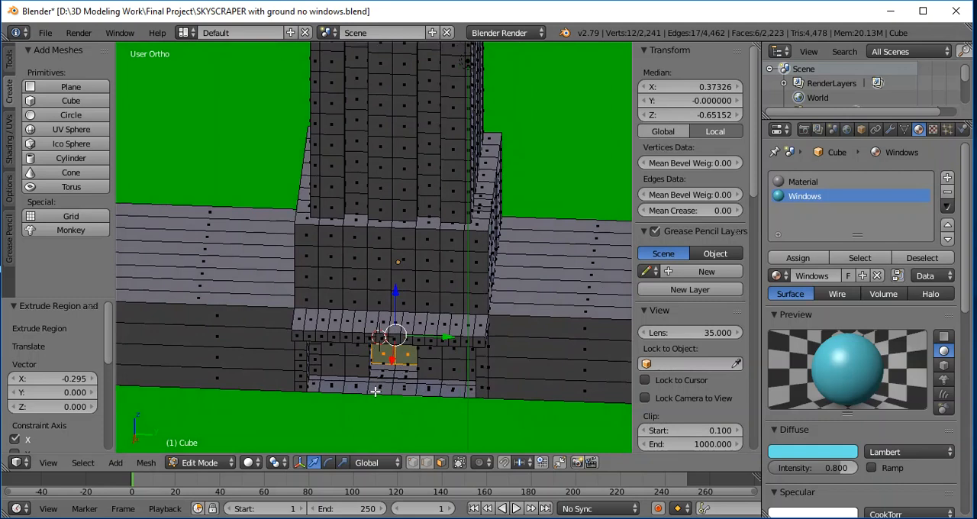
{"action": "key", "text": "a"}
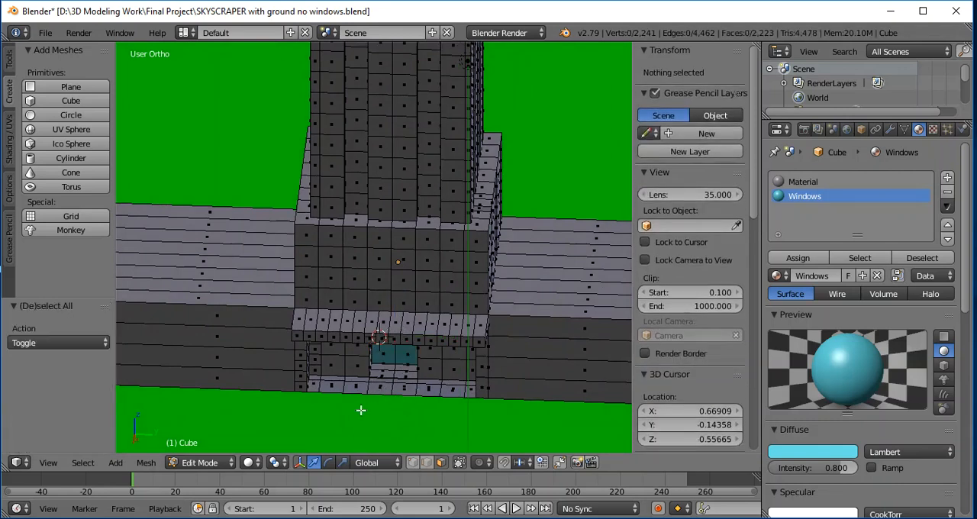
{"action": "key", "text": "c"}
{"action": "mouse_move", "coordinate": [381, 369]}
{"action": "left_mouse_down"}
{"action": "mouse_move", "coordinate": [394, 379]}
{"action": "mouse_move", "coordinate": [387, 382]}
{"action": "left_mouse_up"}
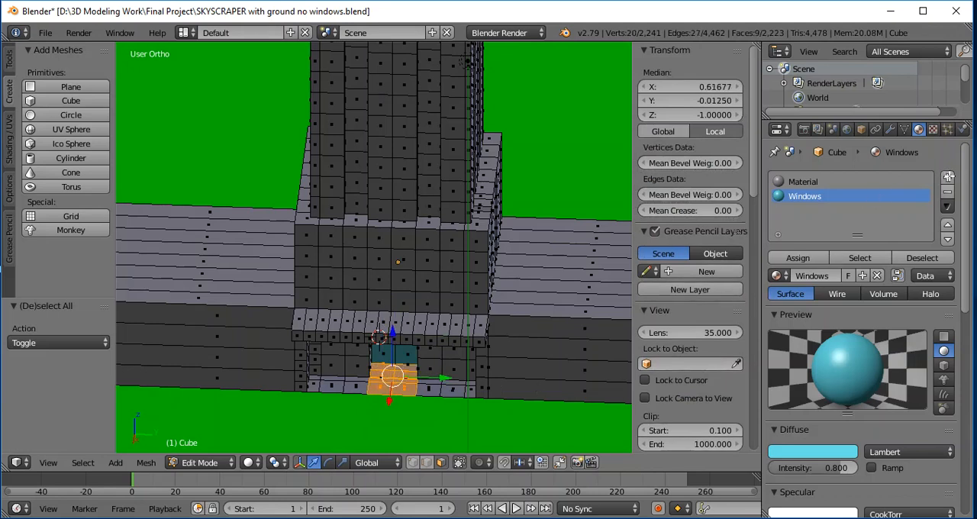
- Add a new material to the skyscraper and name it Red Carpet
{"action": "left_click", "coordinate": [947, 177]}
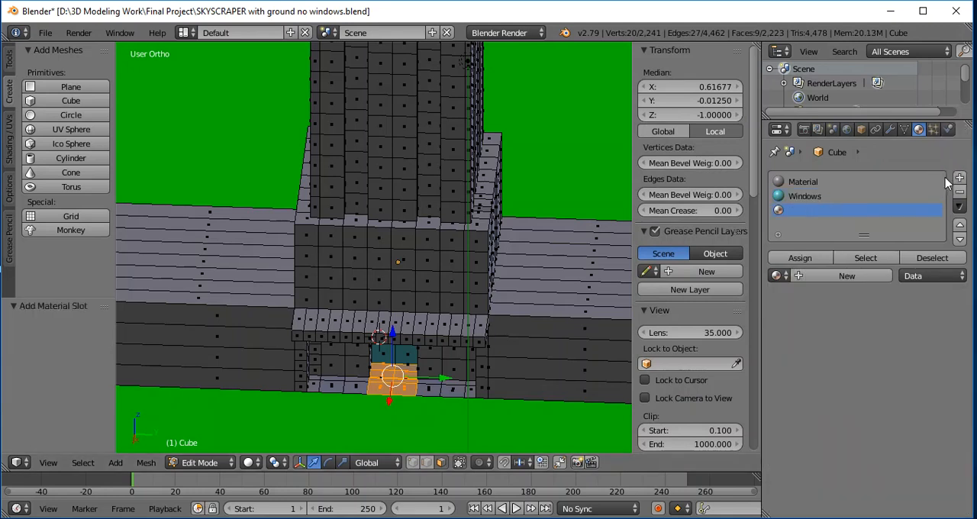
{"action": "left_click", "coordinate": [826, 277]}
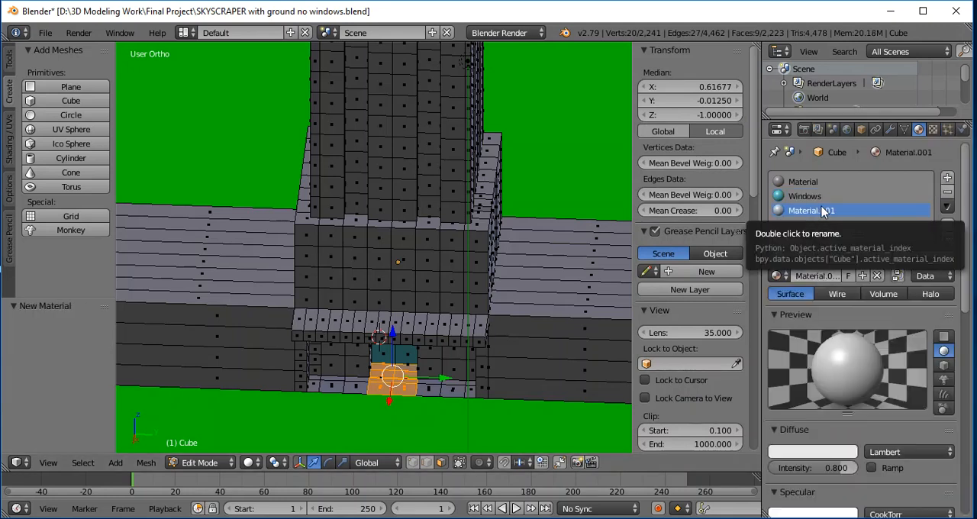
{"action": "double_click", "coordinate": [825, 211]}
{"action": "type", "text": "Red Carp"}
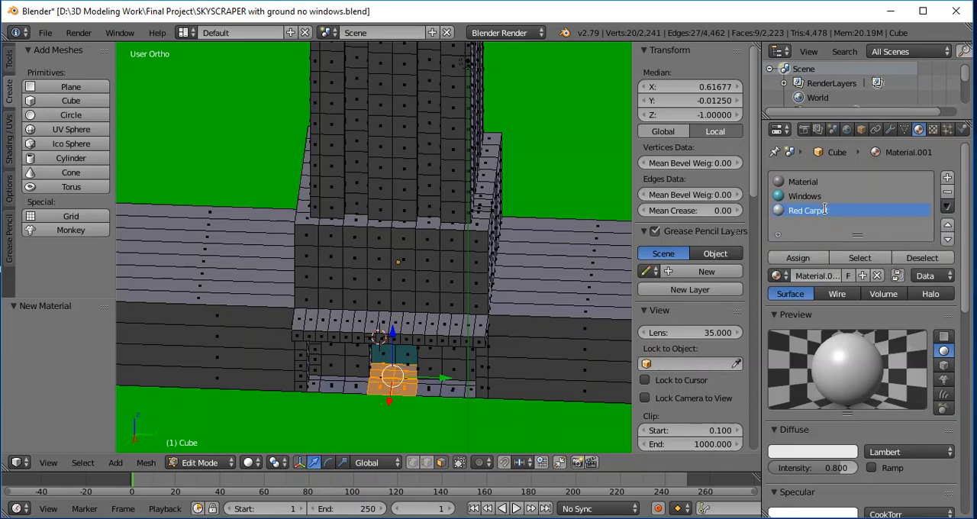
{"action": "key", "text": "Return"}
- Set the Red Carpet diffuse colour to R 0.800, G 0.000, B 0.002 and assign it to the selected entrance floor faces
{"action": "left_click", "coordinate": [804, 452]}
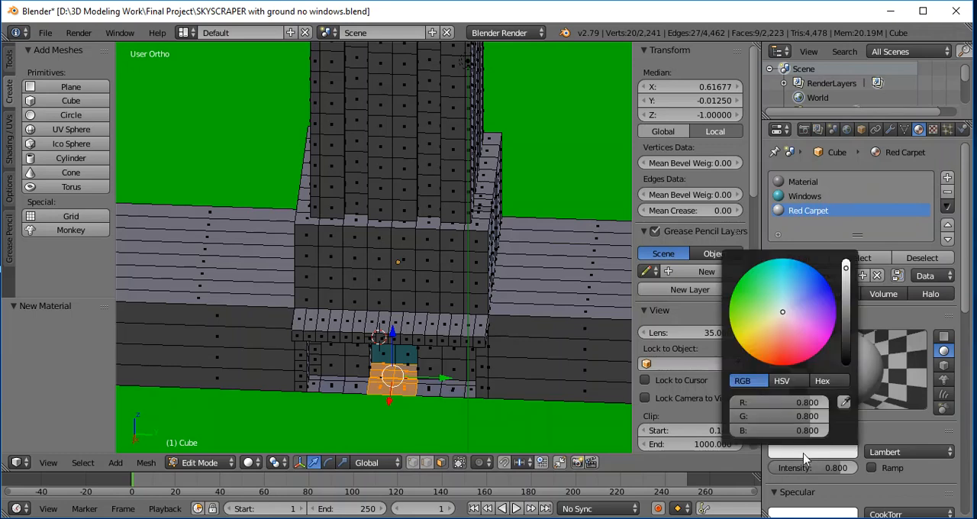
{"action": "left_click", "coordinate": [779, 366]}
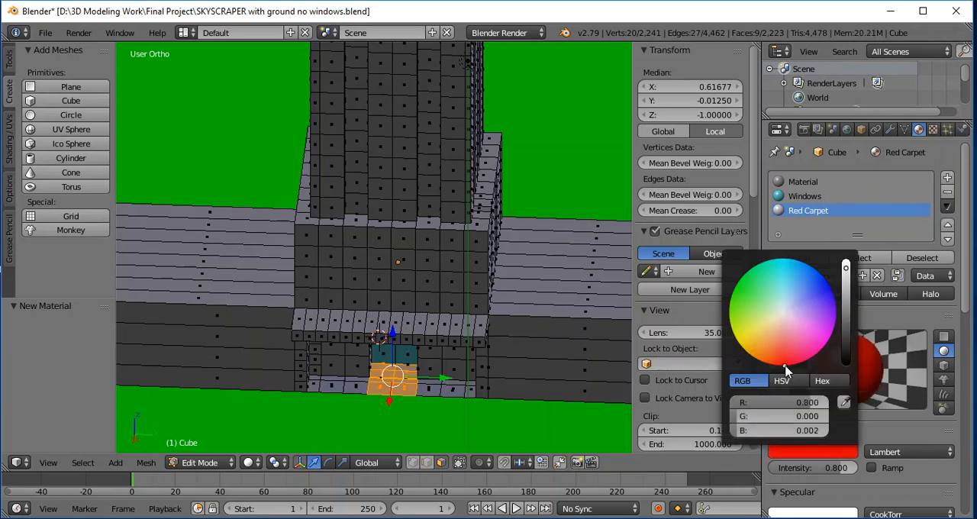
{"action": "left_click", "coordinate": [880, 316]}
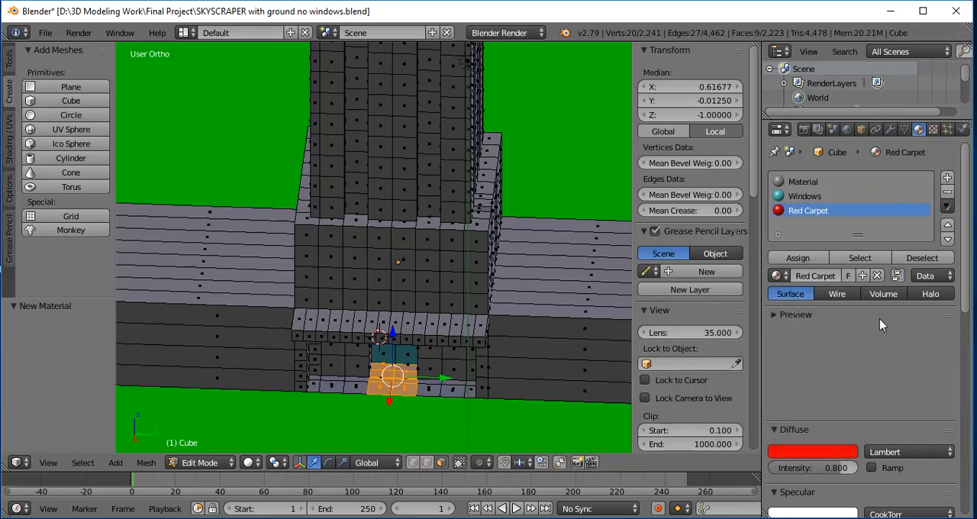
{"action": "left_click", "coordinate": [797, 258]}
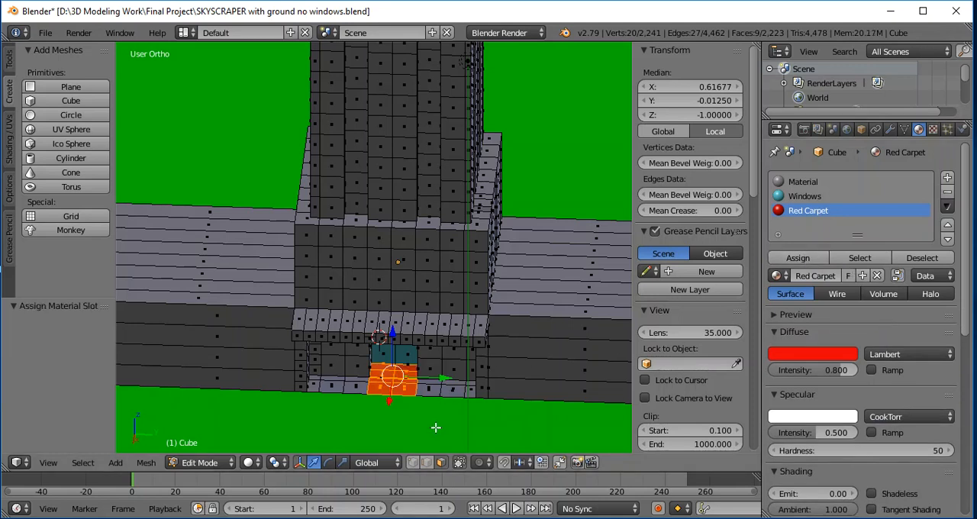
{"action": "left_click", "coordinate": [315, 379]}
{"action": "key", "text": "a"}
- Assign the Windows material to the remaining entrance walls and to twelve faces in three vertical bands on the block above
{"action": "middle_click_drag", "start_coordinate": [588, 226], "coordinate": [584, 192]}
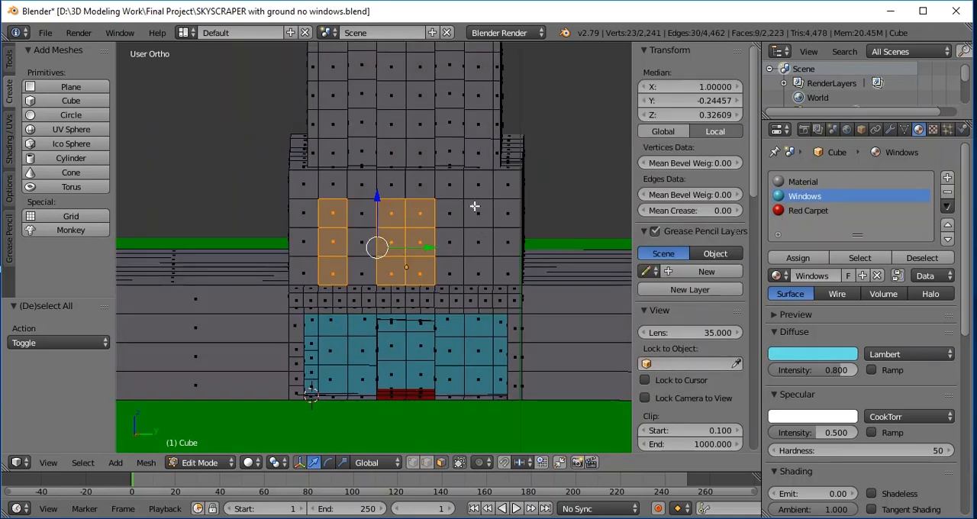
{"action": "right_click", "coordinate": [475, 207], "text": "shift"}
{"action": "right_click", "coordinate": [475, 238], "text": "shift"}
{"action": "right_click", "coordinate": [474, 265], "text": "shift"}
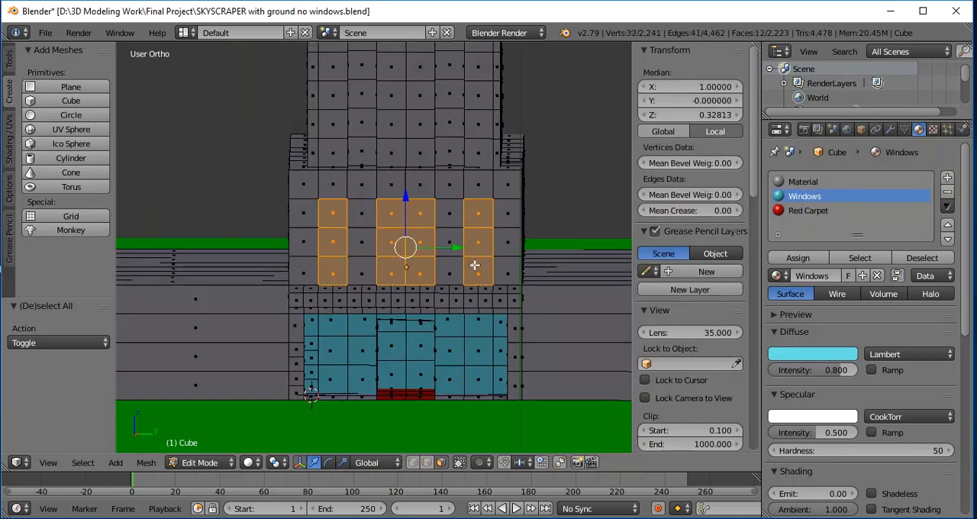
{"action": "left_click", "coordinate": [798, 258]}
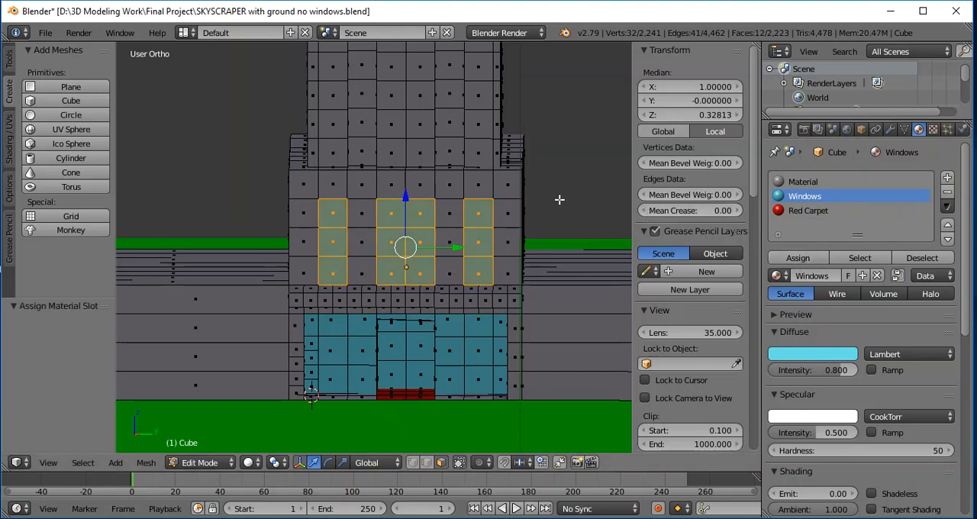
- Extrude the twelve window faces above the entrance about 0.139 units inward along X and deselect them
{"action": "middle_click_drag", "start_coordinate": [580, 201], "coordinate": [547, 215]}
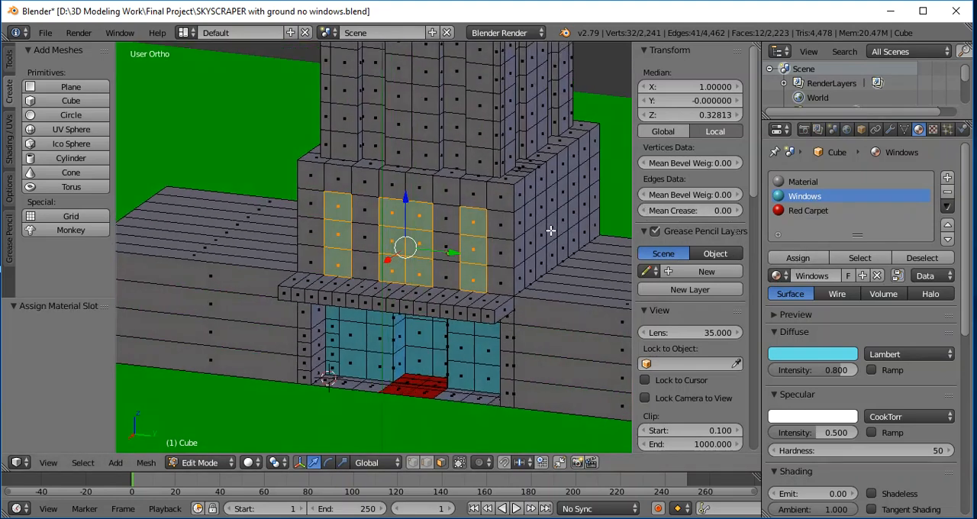
{"action": "key", "text": "e"}
{"action": "key", "text": "x"}
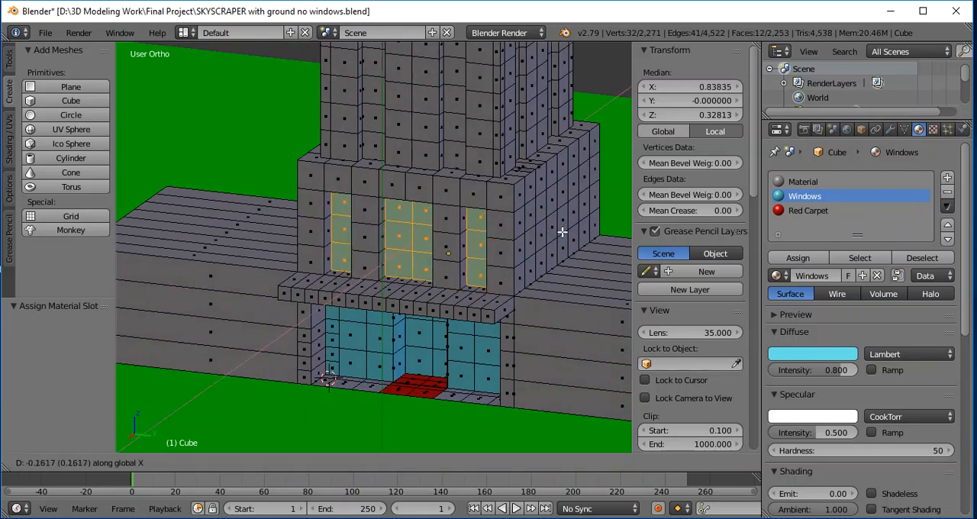
{"action": "left_click", "coordinate": [561, 232]}
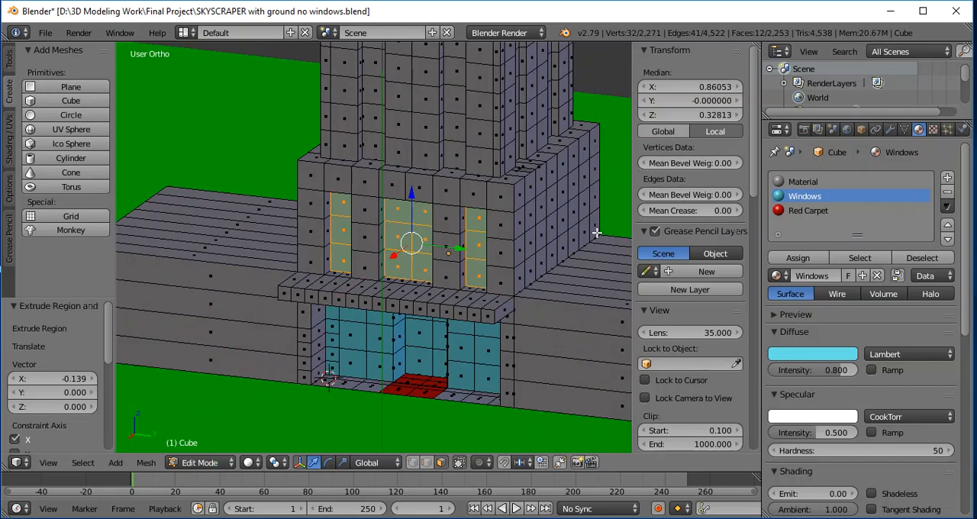
{"action": "key", "text": "a"}
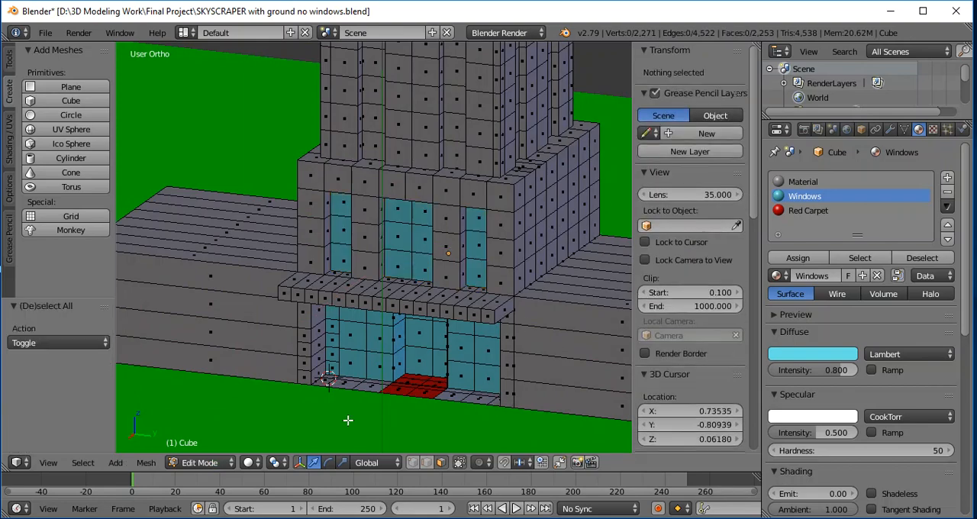
- Select two vertical bands of three faces each at the foot of the tower's front, directly above the windowed block
{"action": "middle_click_drag", "start_coordinate": [349, 419], "coordinate": [386, 404]}
{"action": "scroll", "coordinate": [450, 301], "scroll_direction": "down", "scroll_amount": 1}
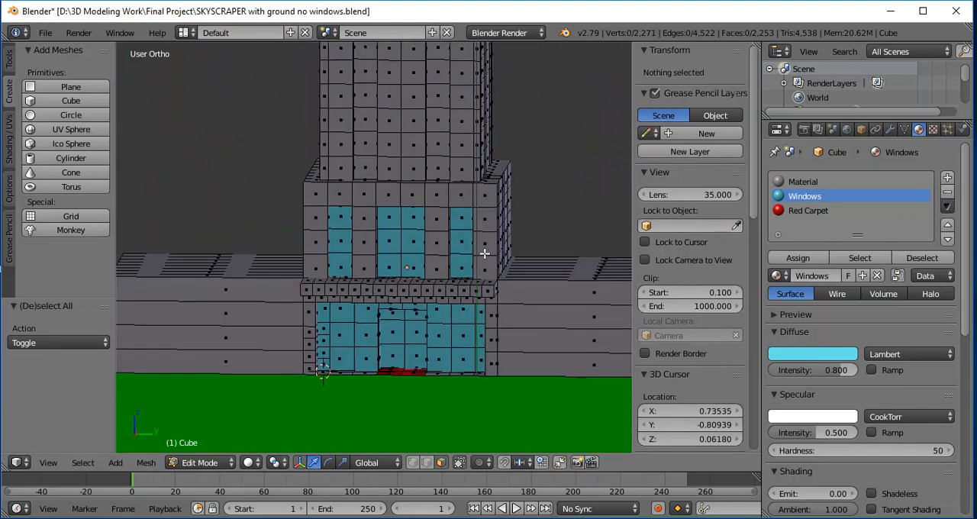
{"action": "scroll", "coordinate": [485, 245], "scroll_direction": "up", "scroll_amount": 5, "text": "shift"}
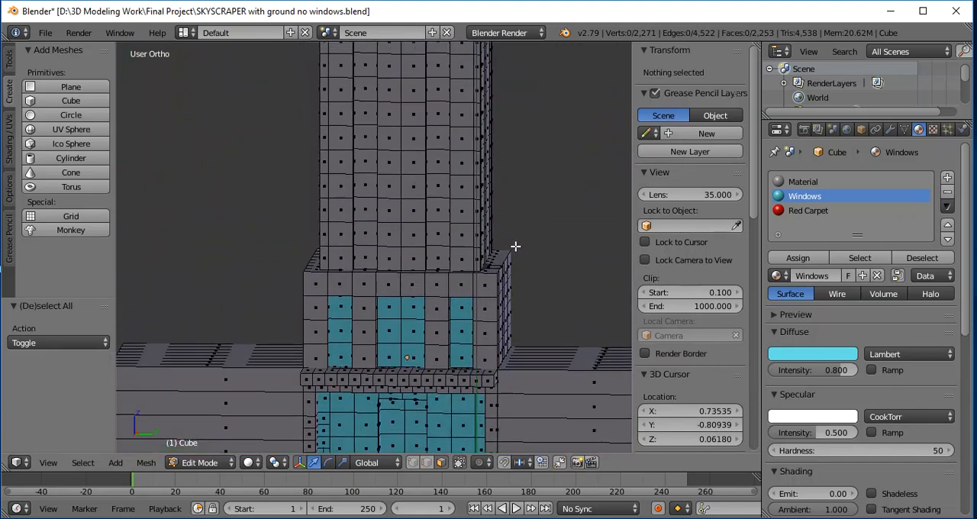
{"action": "scroll", "coordinate": [521, 249], "scroll_direction": "up", "scroll_amount": 2, "text": "shift"}
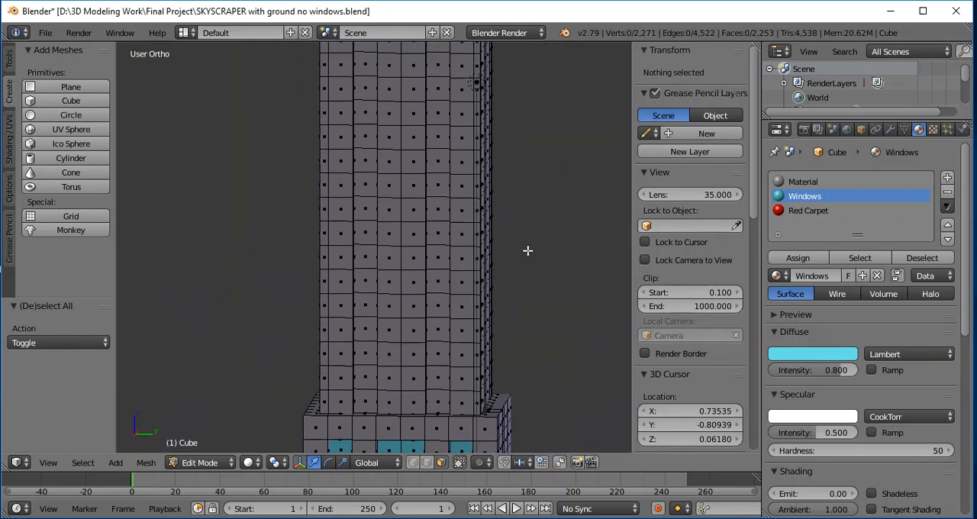
{"action": "scroll", "coordinate": [527, 250], "scroll_direction": "down", "scroll_amount": 2, "text": "shift"}
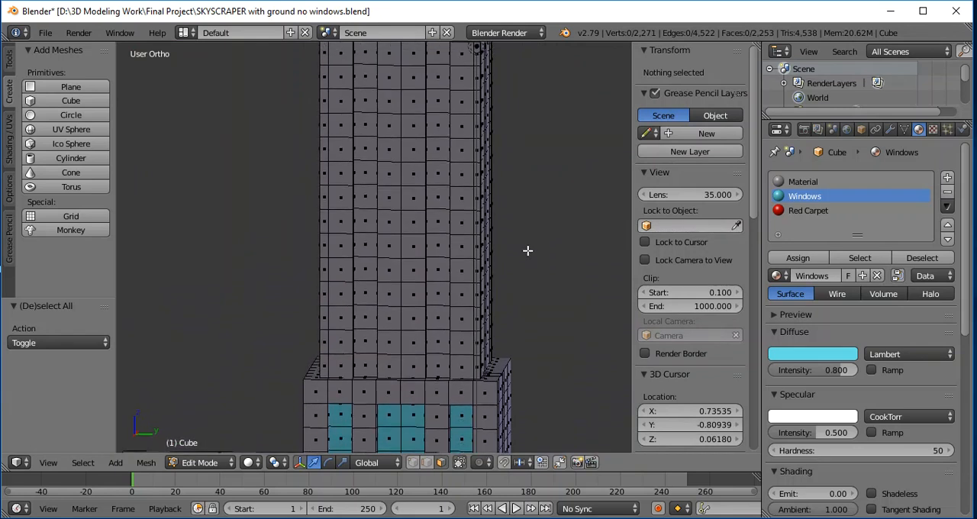
{"action": "right_click", "coordinate": [361, 367]}
{"action": "right_click", "coordinate": [362, 343], "text": "shift"}
{"action": "right_click", "coordinate": [363, 320], "text": "shift"}
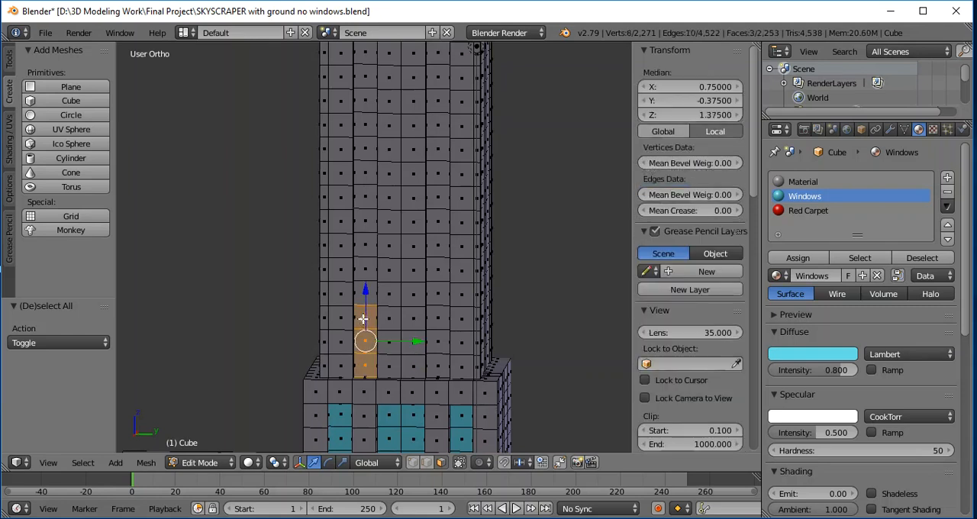
{"action": "right_click", "coordinate": [439, 367], "text": "shift"}
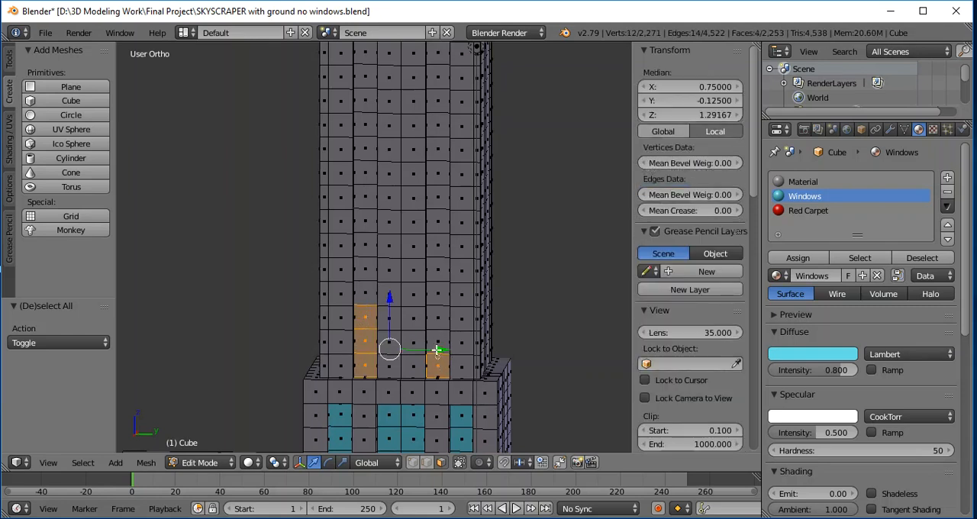
{"action": "right_click", "coordinate": [438, 343], "text": "shift"}
{"action": "right_click", "coordinate": [436, 320], "text": "shift"}
- Add the next three-face band in both tower columns to the selection, leaving one row free above the first bands
{"action": "right_click", "coordinate": [373, 264], "text": "shift"}
{"action": "right_click", "coordinate": [374, 245], "text": "shift"}
{"action": "right_click", "coordinate": [378, 225], "text": "shift"}
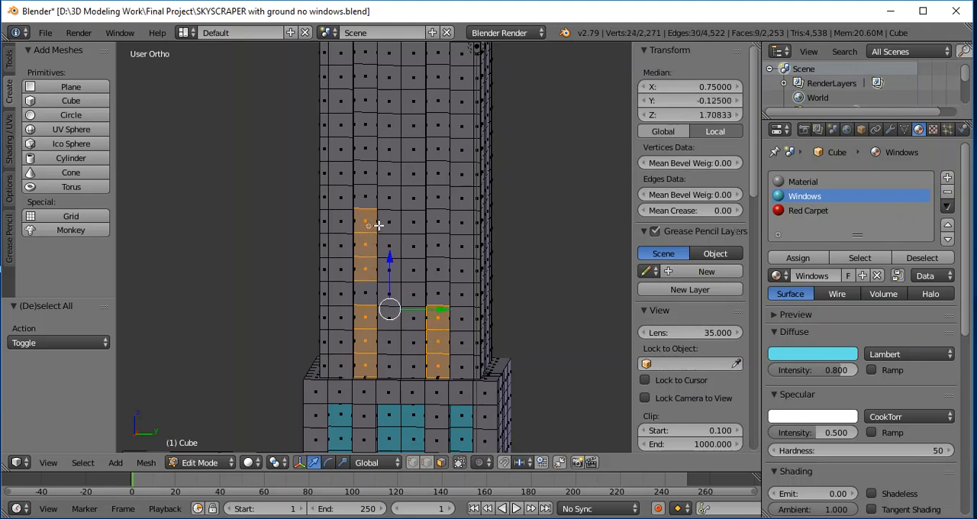
{"action": "right_click", "coordinate": [441, 269], "text": "shift"}
{"action": "right_click", "coordinate": [440, 246], "text": "shift"}
{"action": "right_click", "coordinate": [442, 223], "text": "shift"}
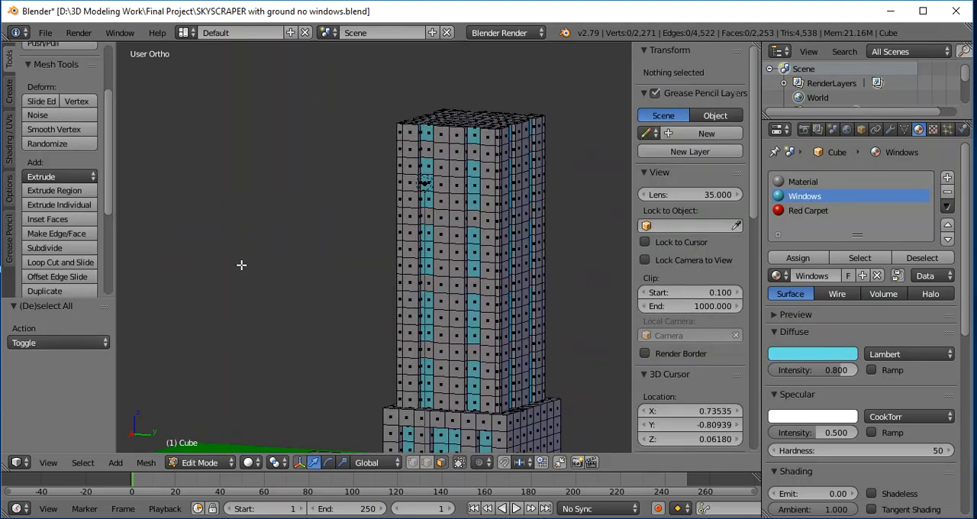
- Select the eight faces of the second row above the ground on the rear of the central block
{"action": "middle_click_drag", "start_coordinate": [241, 265], "coordinate": [277, 273]}
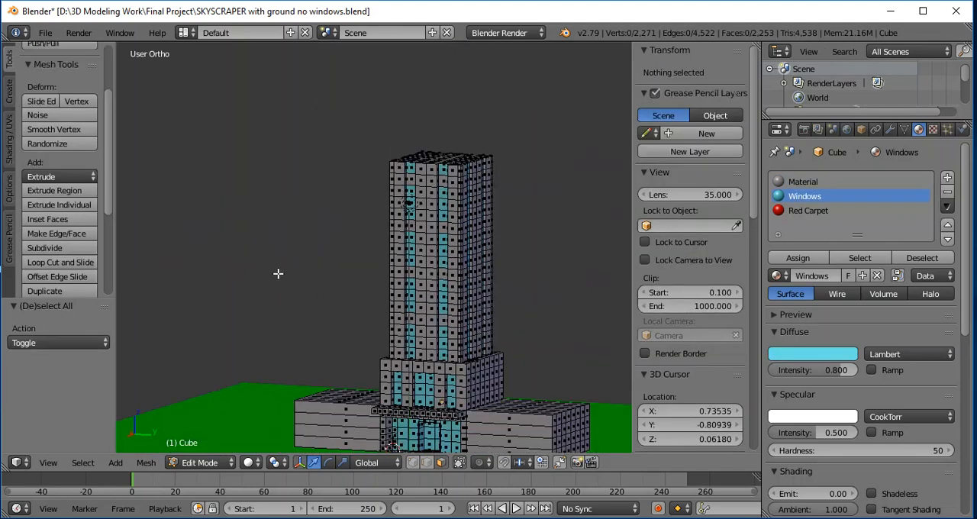
{"action": "middle_click_drag", "start_coordinate": [530, 298], "coordinate": [317, 370]}
{"action": "scroll", "coordinate": [317, 369], "scroll_direction": "up", "scroll_amount": 2}
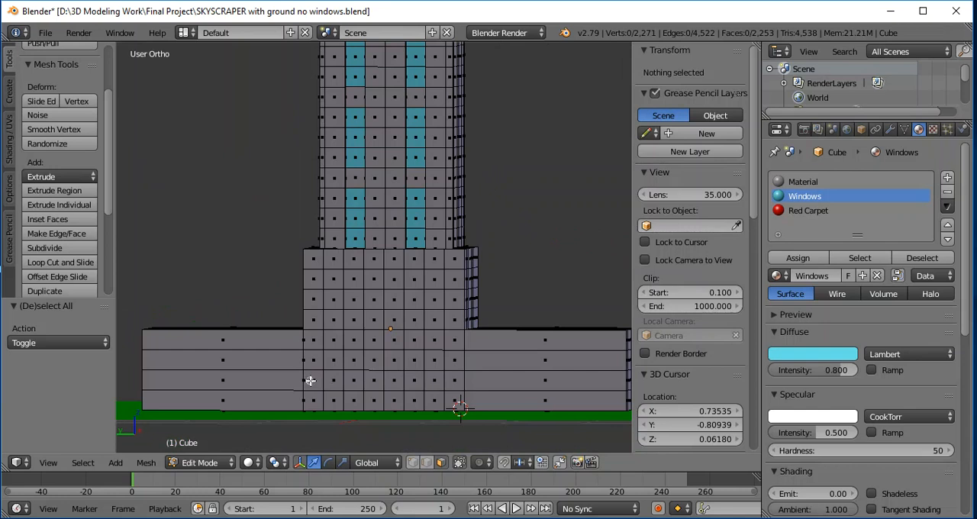
{"action": "right_click", "coordinate": [310, 380], "text": "shift"}
{"action": "right_click", "coordinate": [334, 382], "text": "shift"}
{"action": "right_click", "coordinate": [354, 383], "text": "shift"}
{"action": "right_click", "coordinate": [375, 384], "text": "shift"}
{"action": "right_click", "coordinate": [400, 384], "text": "shift"}
{"action": "right_click", "coordinate": [415, 384], "text": "shift"}
{"action": "right_click", "coordinate": [434, 385], "text": "shift"}
{"action": "right_click", "coordinate": [449, 385], "text": "shift"}
- Add the eight faces of the fourth row on the rear of the central block to the selection
{"action": "right_click", "coordinate": [313, 339], "text": "shift"}
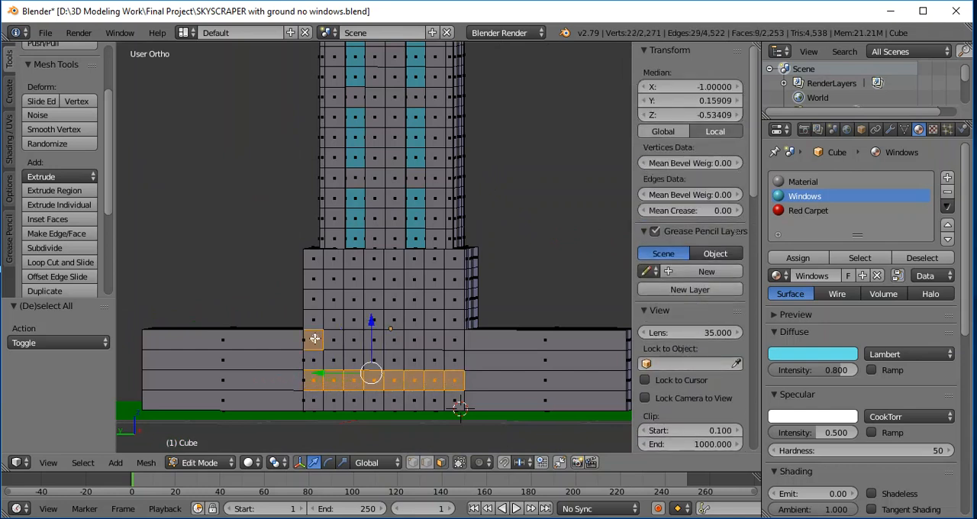
{"action": "right_click", "coordinate": [334, 340], "text": "shift"}
{"action": "right_click", "coordinate": [354, 340], "text": "shift"}
{"action": "right_click", "coordinate": [374, 341], "text": "shift"}
{"action": "right_click", "coordinate": [394, 340], "text": "shift"}
{"action": "right_click", "coordinate": [413, 340], "text": "shift"}
{"action": "right_click", "coordinate": [434, 341], "text": "shift"}
{"action": "right_click", "coordinate": [454, 340], "text": "shift"}
- Add the eight faces of the sixth row on the rear of the central block to the selection
{"action": "right_click", "coordinate": [313, 299], "text": "shift"}
{"action": "right_click", "coordinate": [334, 299], "text": "shift"}
{"action": "right_click", "coordinate": [355, 300], "text": "shift"}
{"action": "right_click", "coordinate": [374, 300], "text": "shift"}
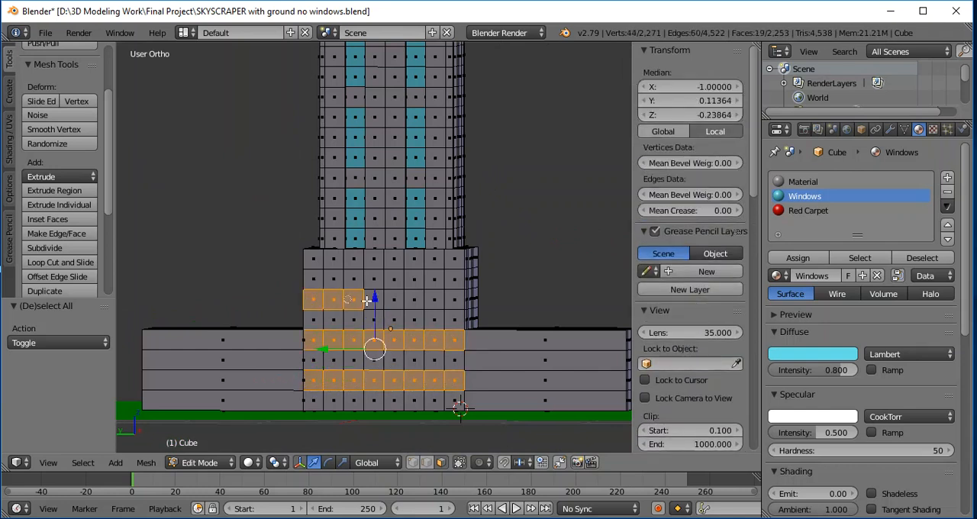
{"action": "right_click", "coordinate": [394, 300], "text": "shift"}
{"action": "right_click", "coordinate": [414, 300], "text": "shift"}
{"action": "right_click", "coordinate": [434, 302], "text": "shift"}
{"action": "right_click", "coordinate": [450, 302], "text": "shift"}
- Add the eight faces of the topmost row on the rear of the central block to the selection
{"action": "right_click", "coordinate": [314, 264], "text": "shift"}
{"action": "right_click", "coordinate": [333, 264], "text": "shift"}
{"action": "right_click", "coordinate": [354, 264], "text": "shift"}
{"action": "right_click", "coordinate": [374, 264], "text": "shift"}
{"action": "right_click", "coordinate": [394, 265], "text": "shift"}
{"action": "right_click", "coordinate": [413, 265], "text": "shift"}
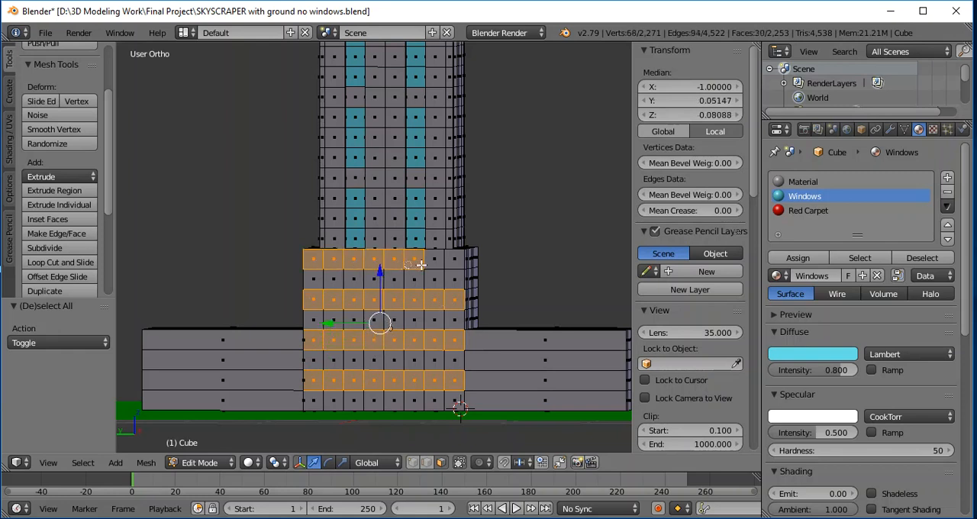
{"action": "right_click", "coordinate": [434, 266], "text": "shift"}
{"action": "right_click", "coordinate": [453, 268], "text": "shift"}
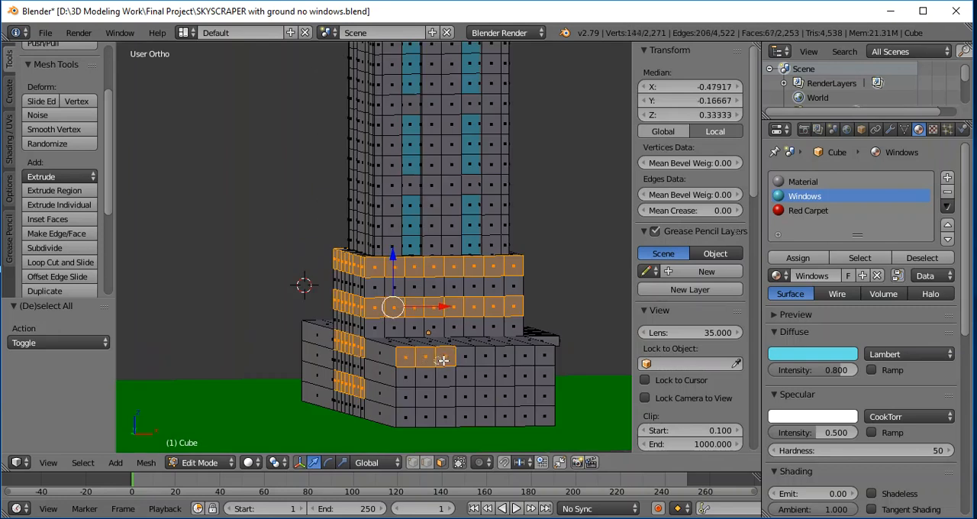
- Add two alternating face rows on each side of the central block and on one wing's end wall to the selection
{"action": "right_click", "coordinate": [465, 358], "text": "shift"}
{"action": "right_click", "coordinate": [485, 357], "text": "shift"}
{"action": "right_click", "coordinate": [504, 357], "text": "shift"}
{"action": "right_click", "coordinate": [505, 376], "text": "shift"}
{"action": "right_click", "coordinate": [525, 357], "text": "shift"}
{"action": "right_click", "coordinate": [525, 375], "text": "shift"}
{"action": "right_click", "coordinate": [544, 375], "text": "shift"}
{"action": "right_click", "coordinate": [541, 359], "text": "shift"}
{"action": "middle_click_drag", "start_coordinate": [502, 374], "coordinate": [541, 376]}
{"action": "left_click_drag", "start_coordinate": [406, 399], "coordinate": [543, 400]}
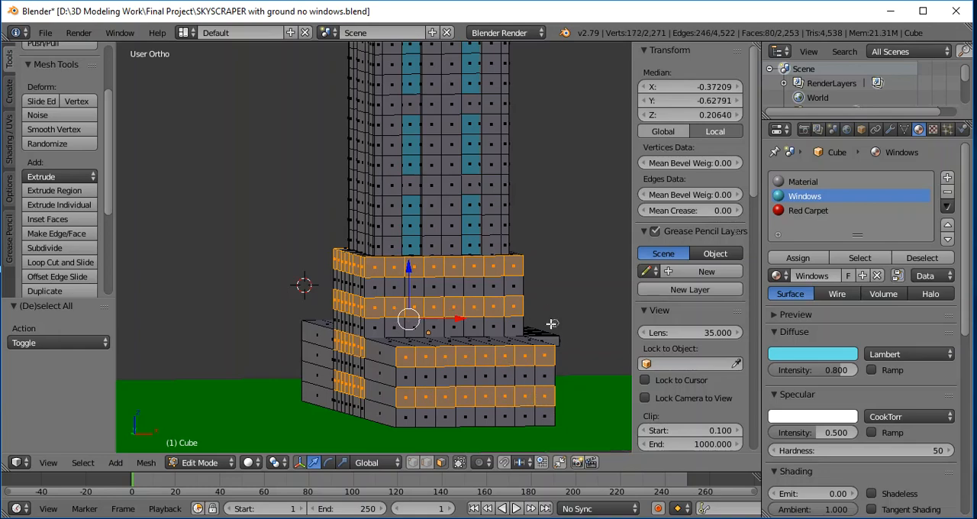
- Add the top and third face rows of the opposite wing's end wall to the selection
{"action": "middle_click_drag", "start_coordinate": [216, 324], "coordinate": [321, 355]}
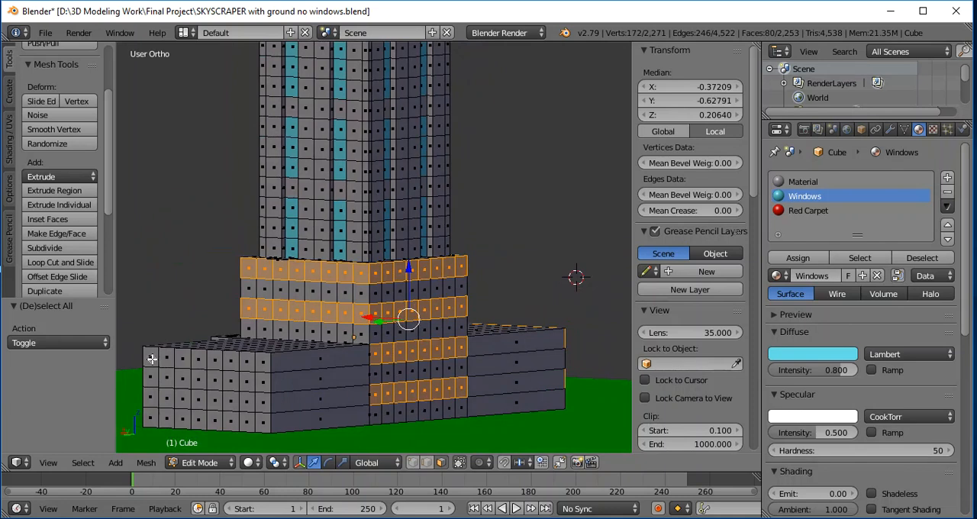
{"action": "left_click_drag", "start_coordinate": [151, 358], "coordinate": [263, 362]}
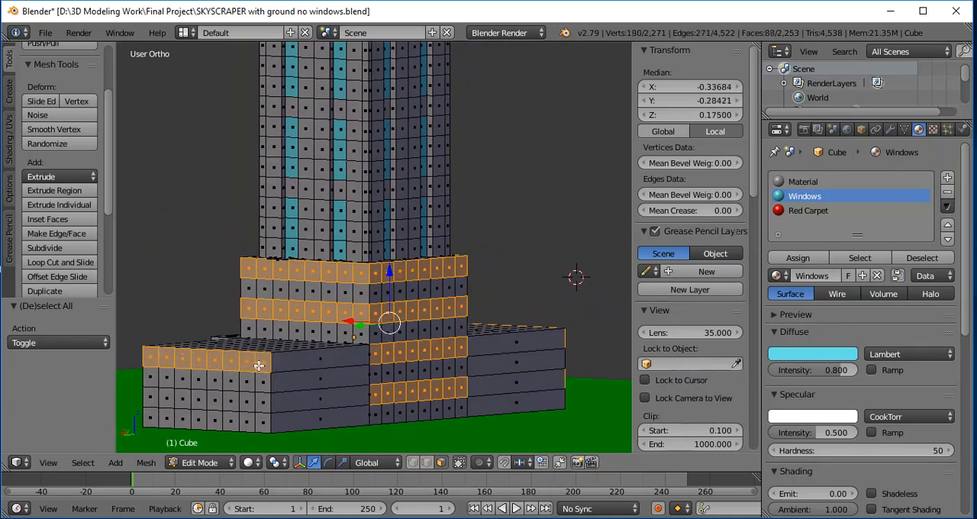
{"action": "left_click_drag", "start_coordinate": [154, 398], "coordinate": [264, 399]}
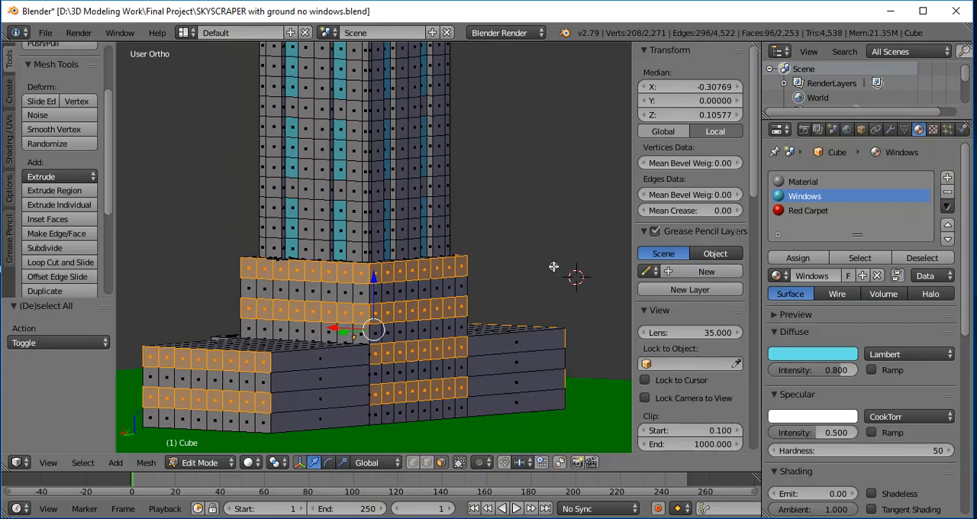
- Assign the Windows material to all selected face rows of the lower building and deselect them
{"action": "middle_click_drag", "start_coordinate": [537, 219], "coordinate": [475, 247]}
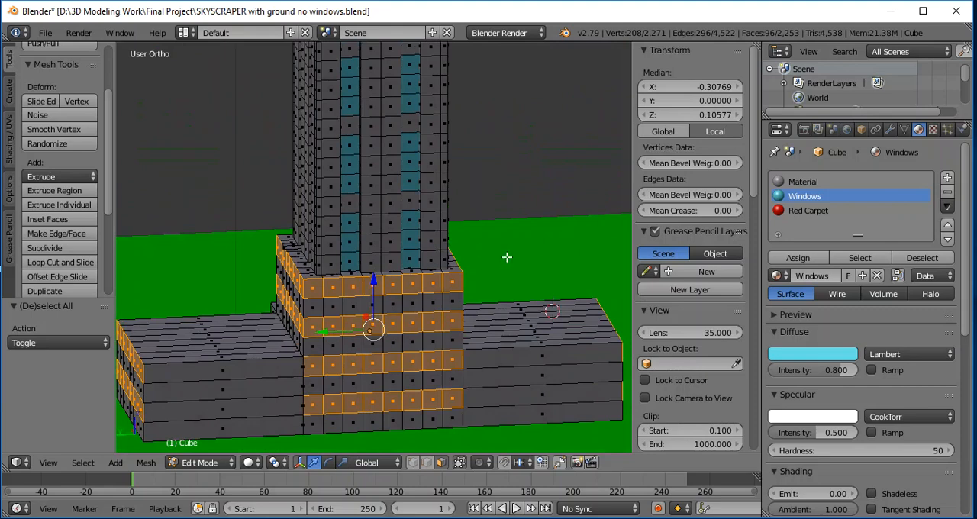
{"action": "left_click", "coordinate": [796, 258]}
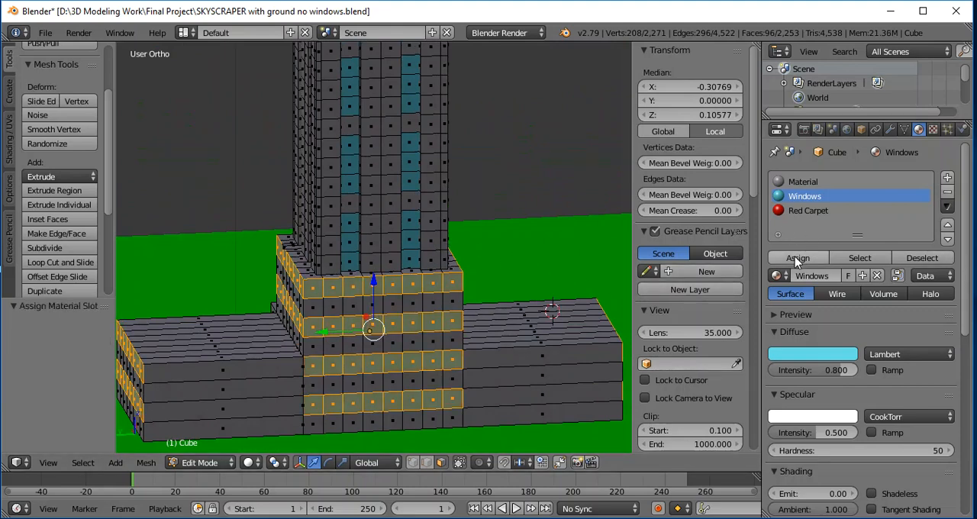
{"action": "key", "text": "a"}
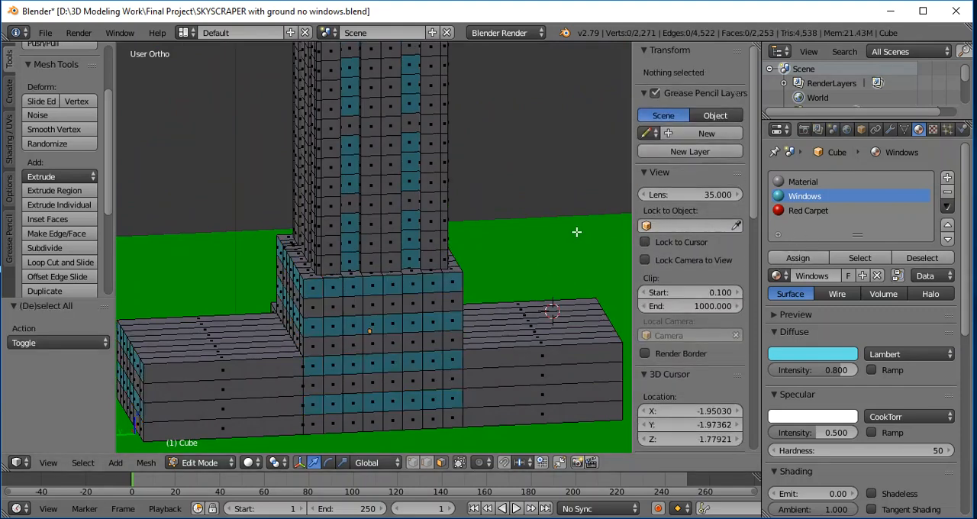
- Assign the Windows material to the sixteen central roof faces, extrude them about 0.159 units down along Z and deselect them
{"action": "middle_click_drag", "start_coordinate": [556, 249], "coordinate": [232, 226]}
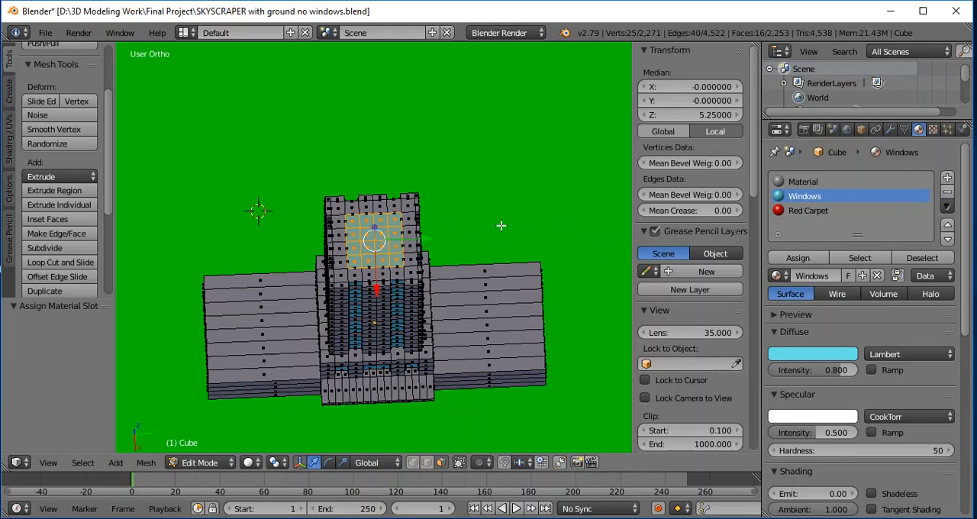
{"action": "middle_click_drag", "start_coordinate": [500, 226], "coordinate": [408, 158]}
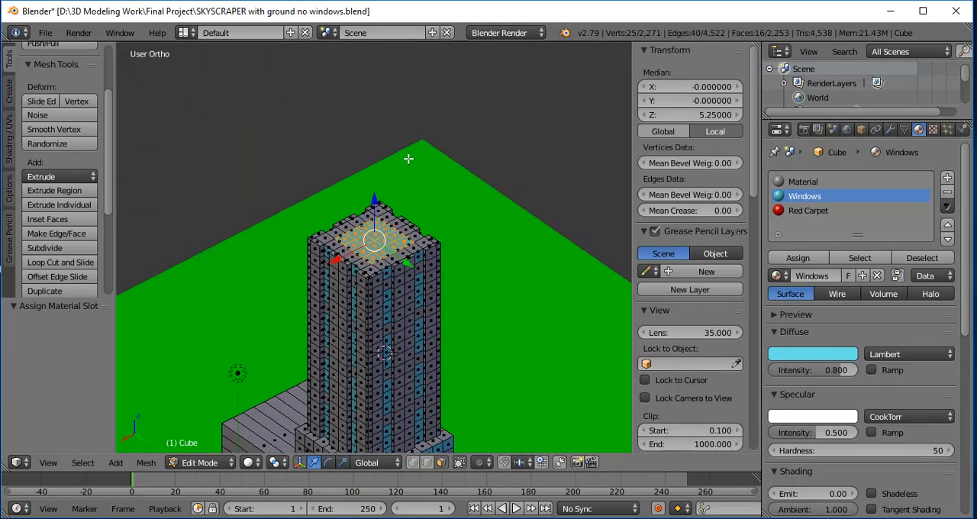
{"action": "key", "text": "e"}
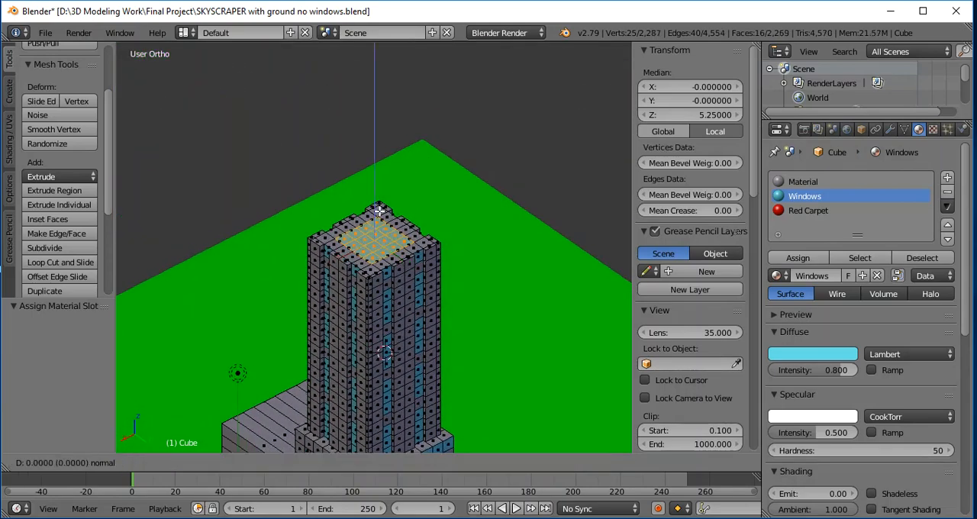
{"action": "key", "text": "z"}
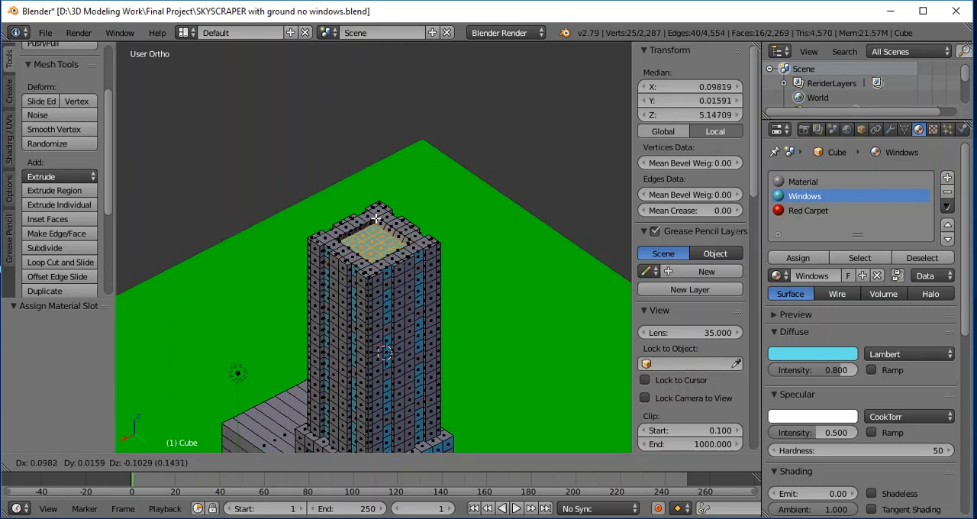
{"action": "key", "text": "z"}
{"action": "left_click", "coordinate": [380, 218]}
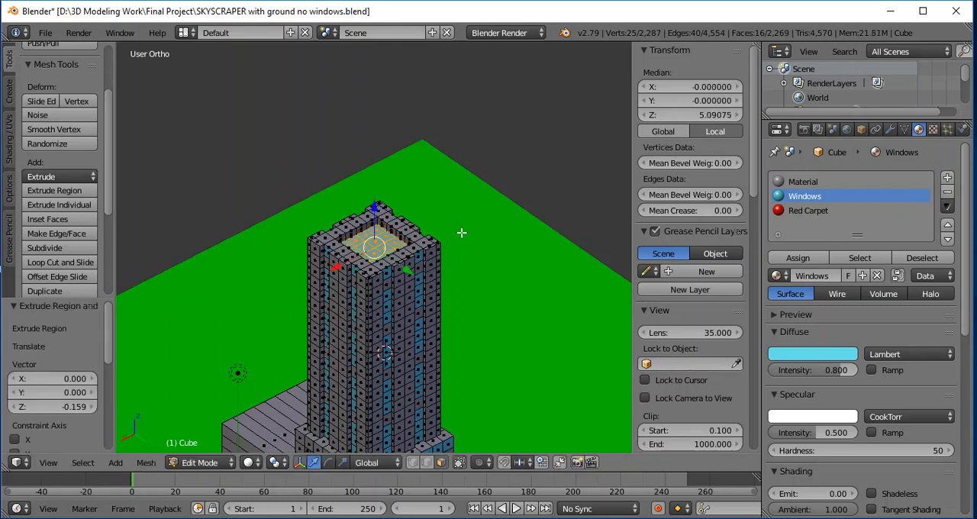
{"action": "key", "text": "a"}
- Return to Object Mode and display the skyscraper in Rendered viewport shading
{"action": "middle_click_drag", "start_coordinate": [482, 253], "coordinate": [275, 279]}
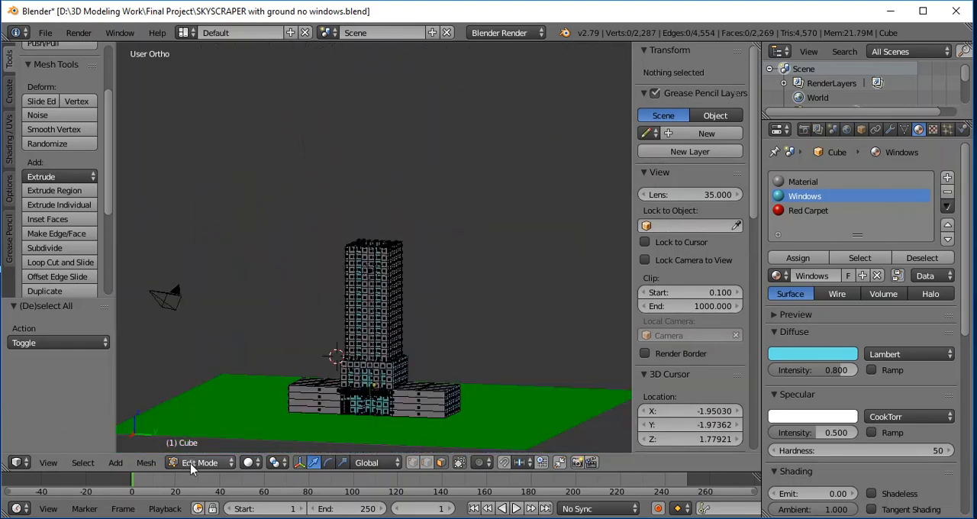
{"action": "left_click", "coordinate": [192, 463]}
{"action": "left_click", "coordinate": [201, 449]}
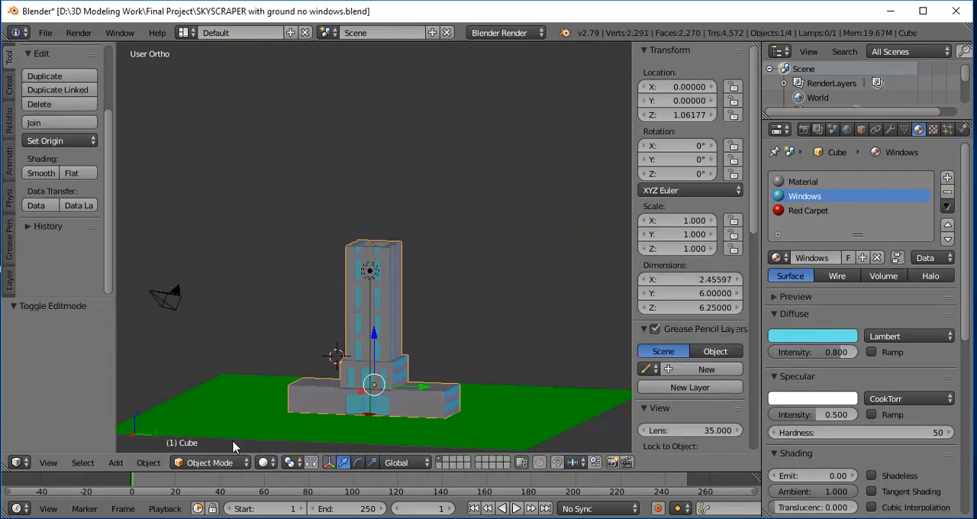
{"action": "mouse_move", "coordinate": [474, 307]}
{"action": "middle_mouse_down"}
{"action": "mouse_move", "coordinate": [456, 326]}
{"action": "mouse_move", "coordinate": [165, 305]}
{"action": "mouse_move", "coordinate": [504, 316]}
{"action": "mouse_move", "coordinate": [486, 323]}
{"action": "mouse_move", "coordinate": [514, 385]}
{"action": "mouse_move", "coordinate": [499, 344]}
{"action": "mouse_move", "coordinate": [463, 320]}
{"action": "mouse_move", "coordinate": [481, 310]}
{"action": "middle_mouse_up"}
{"action": "scroll", "coordinate": [499, 343], "scroll_direction": "down", "scroll_amount": 2}
{"action": "scroll", "coordinate": [503, 347], "scroll_direction": "up", "scroll_amount": 3}
{"action": "mouse_move", "coordinate": [475, 349]}
{"action": "middle_mouse_down"}
{"action": "mouse_move", "coordinate": [489, 375]}
{"action": "mouse_move", "coordinate": [479, 374]}
{"action": "mouse_move", "coordinate": [491, 344]}
{"action": "mouse_move", "coordinate": [484, 353]}
{"action": "mouse_move", "coordinate": [497, 379]}
{"action": "middle_mouse_up"}
{"action": "left_click", "coordinate": [264, 463]}
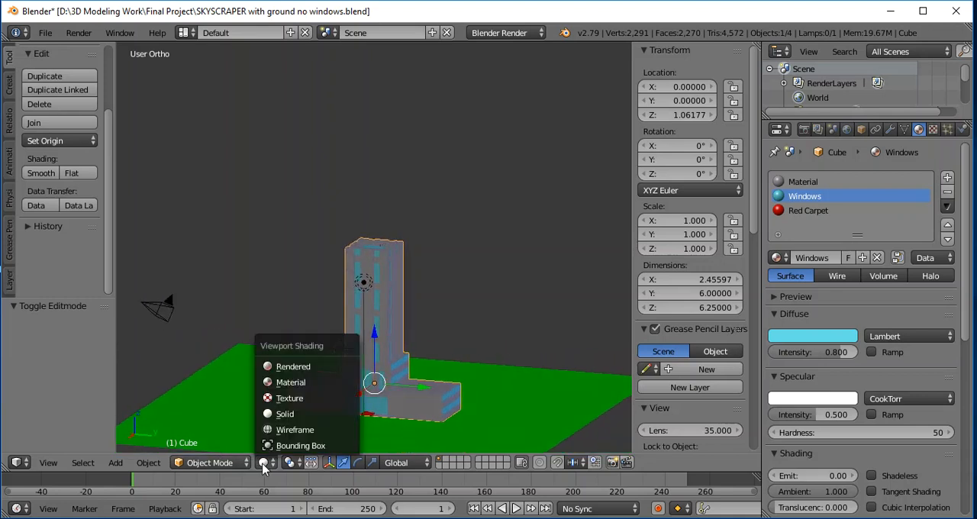
{"action": "left_click", "coordinate": [284, 367]}
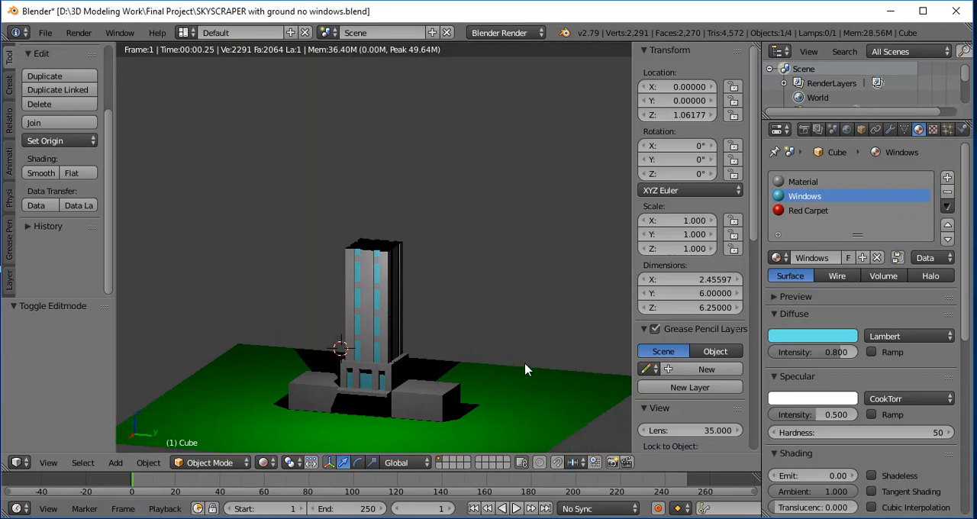
{"action": "scroll", "coordinate": [525, 369], "scroll_direction": "up", "scroll_amount": 1}
{"action": "scroll", "coordinate": [529, 382], "scroll_direction": "down", "scroll_amount": 1}
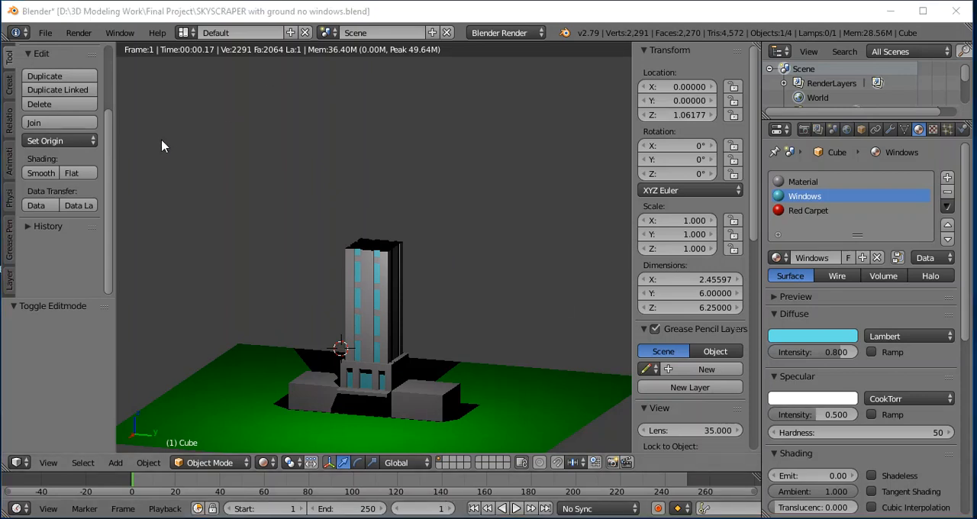
- Switch to the screen-snipping tool, capture the rendered skyscraper and start saving the snip as a file
{"action": "left_click", "coordinate": [595, 168]}
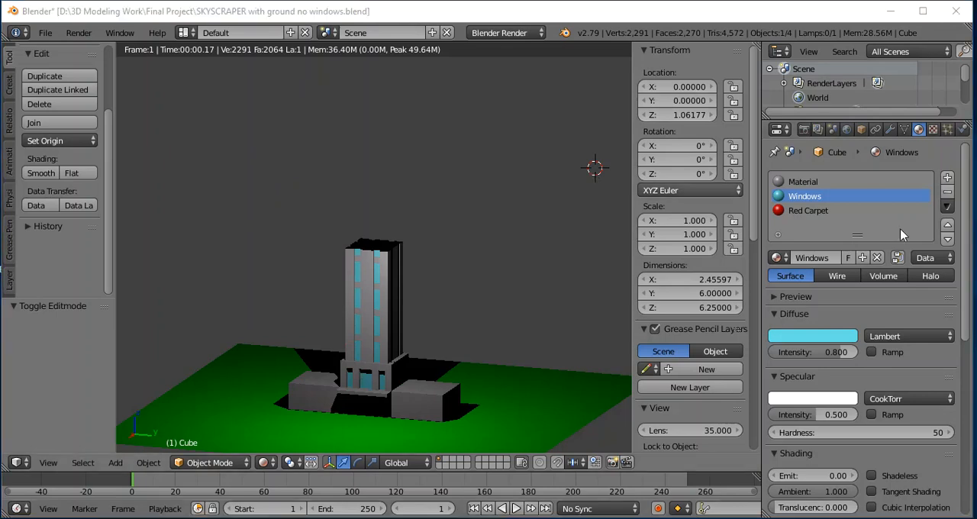
{"action": "left_click_drag", "start_coordinate": [976, 100], "coordinate": [560, 80]}
{"action": "left_click", "coordinate": [269, 115]}
{"action": "left_click_drag", "start_coordinate": [496, 452], "coordinate": [249, 181]}
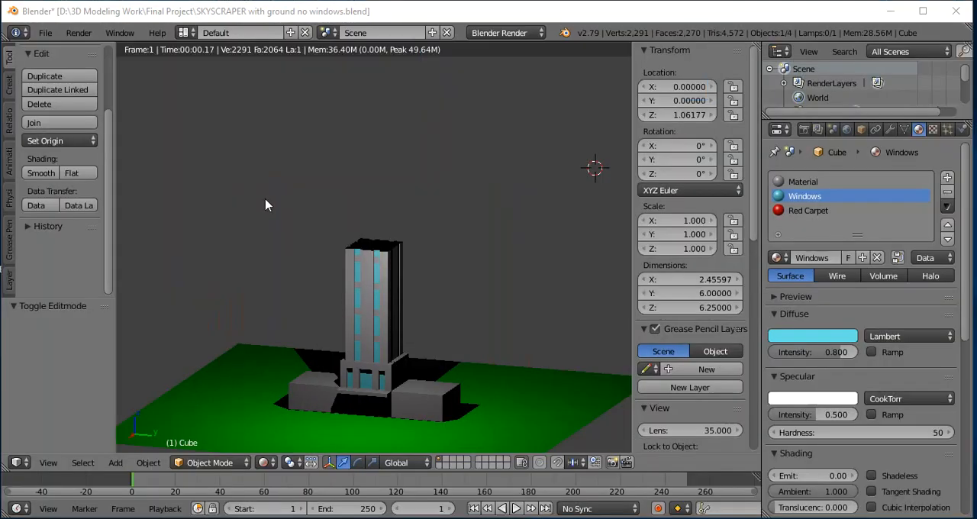
{"action": "right_click", "coordinate": [367, 281]}
{"action": "left_click", "coordinate": [396, 321]}
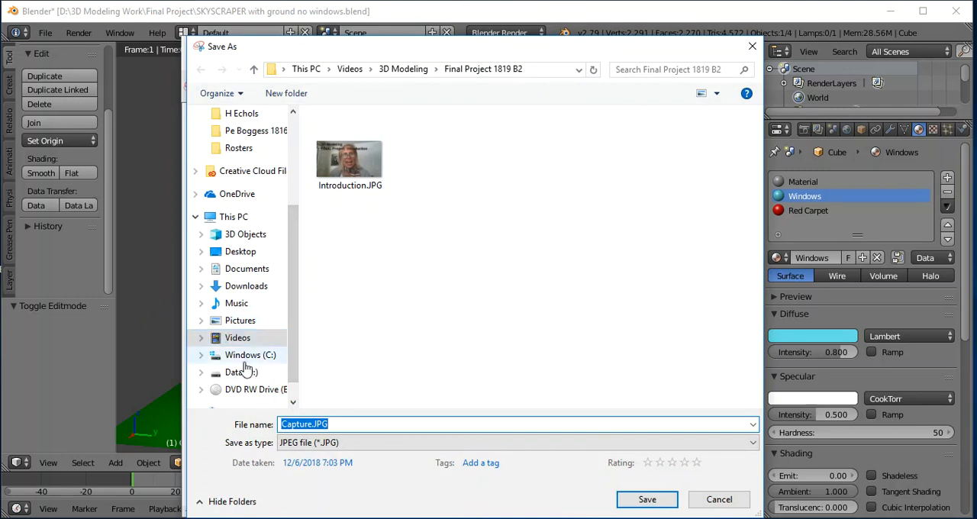
- Save the snip as JPEG file Building Snip in D:\3D Modeling Work\Final Project and minimize the snipping window
{"action": "left_click", "coordinate": [241, 372]}
{"action": "double_click", "coordinate": [354, 258]}
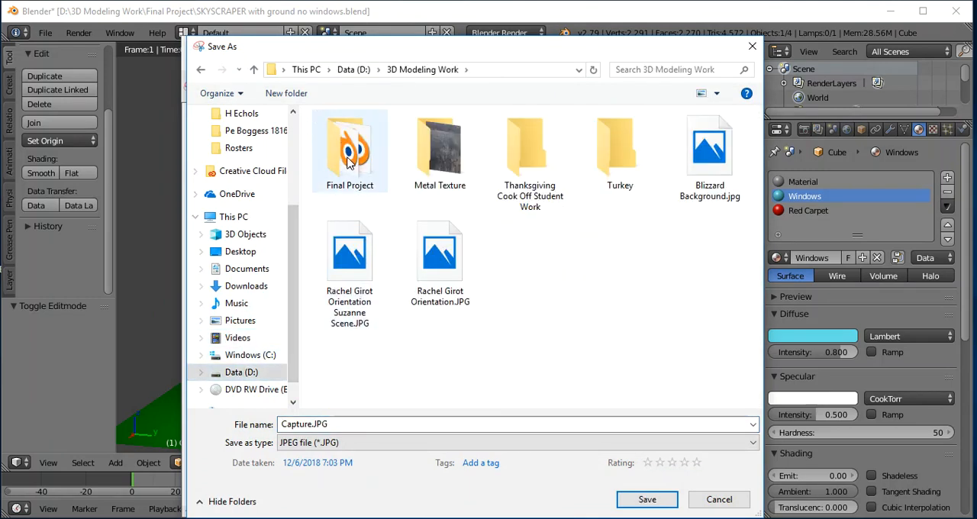
{"action": "left_click", "coordinate": [350, 161]}
{"action": "left_click", "coordinate": [455, 426]}
{"action": "key", "text": "ctrl+a"}
{"action": "type", "text": "Buildi"}
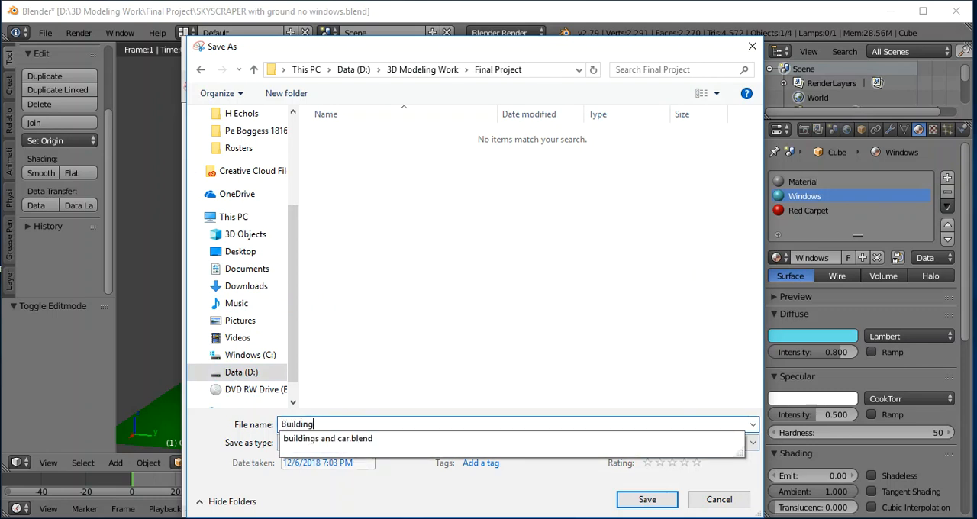
{"action": "type", "text": "ng Snip"}
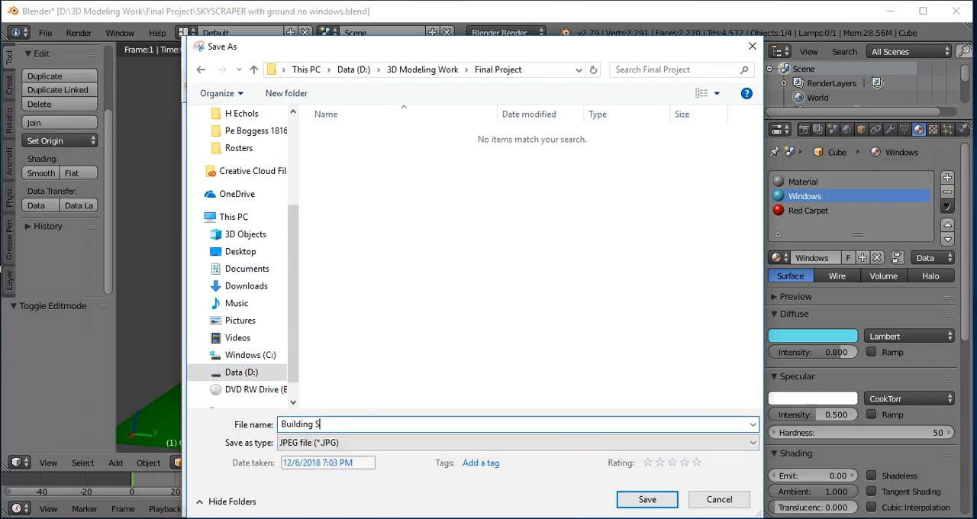
{"action": "key", "text": "Return"}
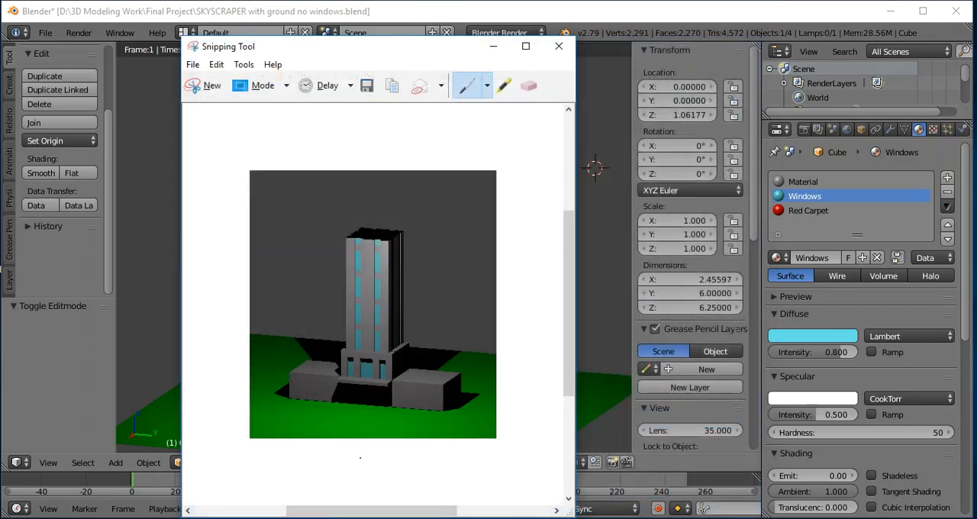
{"action": "left_click", "coordinate": [493, 46]}
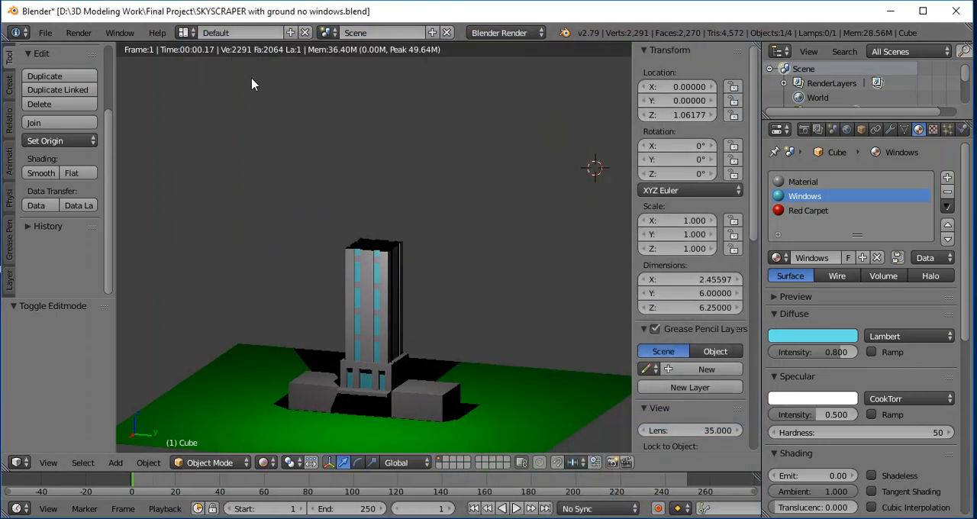
- Save the Blender scene under the new file name SKYSCRAPER with ground and windows.blend
{"action": "left_click", "coordinate": [44, 32]}
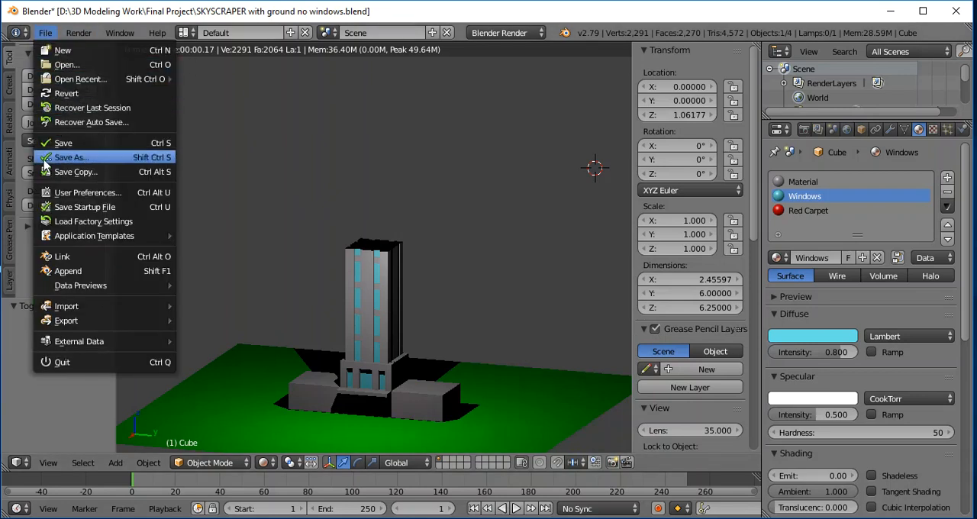
{"action": "left_click", "coordinate": [69, 158]}
{"action": "left_click", "coordinate": [257, 86]}
{"action": "left_click", "coordinate": [260, 86]}
{"action": "left_click_drag", "start_coordinate": [325, 86], "coordinate": [281, 87]}
{"action": "type", "text": "a"}
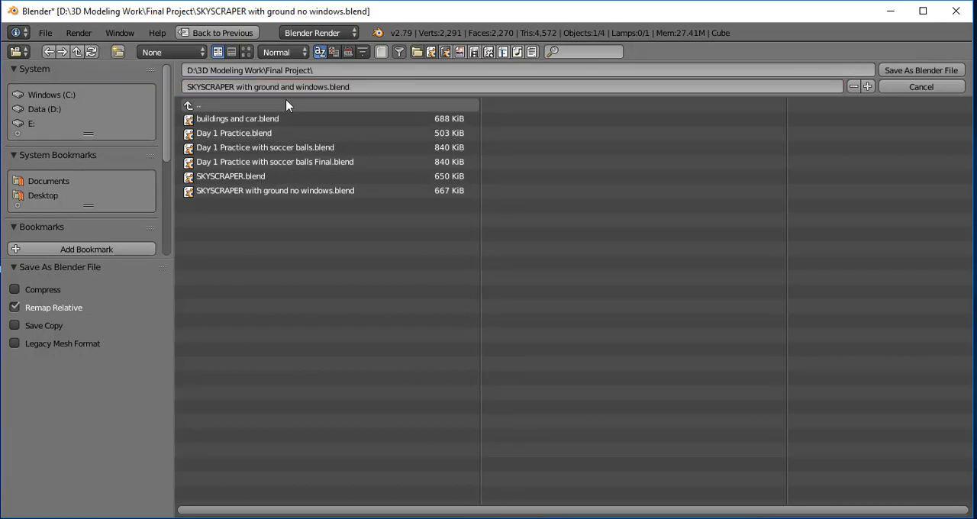
{"action": "type", "text": "nd windows"}
{"action": "key", "text": "Return"}
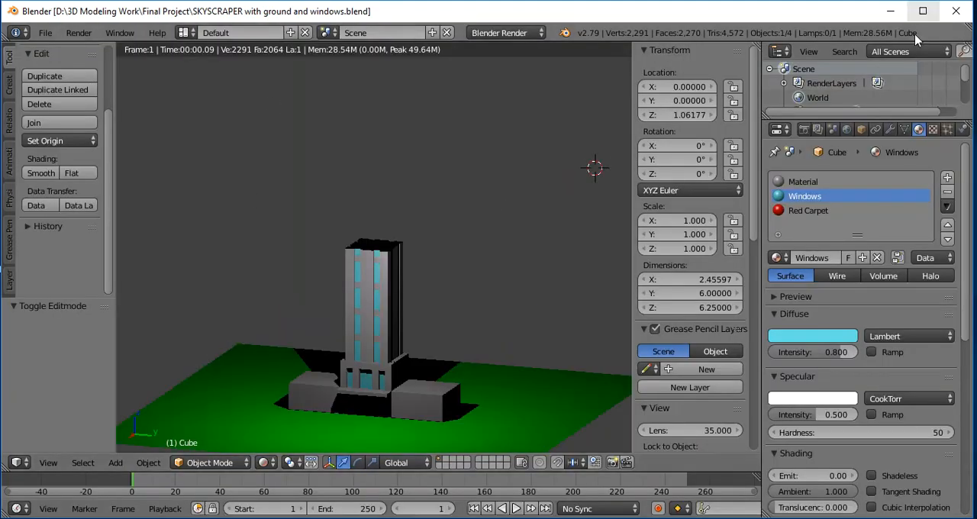
- Switch to the browser and open the Week 6 Dec 3-7 module in the 3D Modeling course content
{"action": "left_click", "coordinate": [890, 11]}
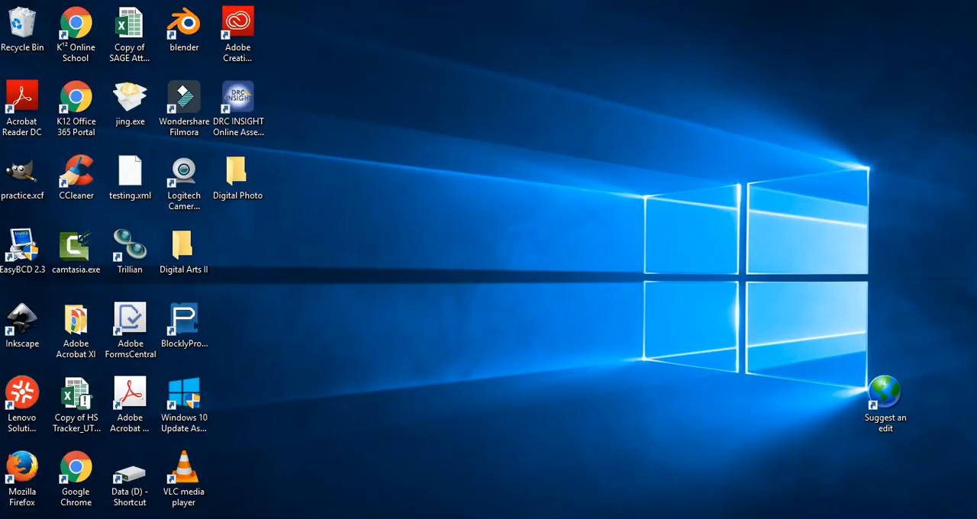
{"action": "mouse_move", "coordinate": [401, 518]}
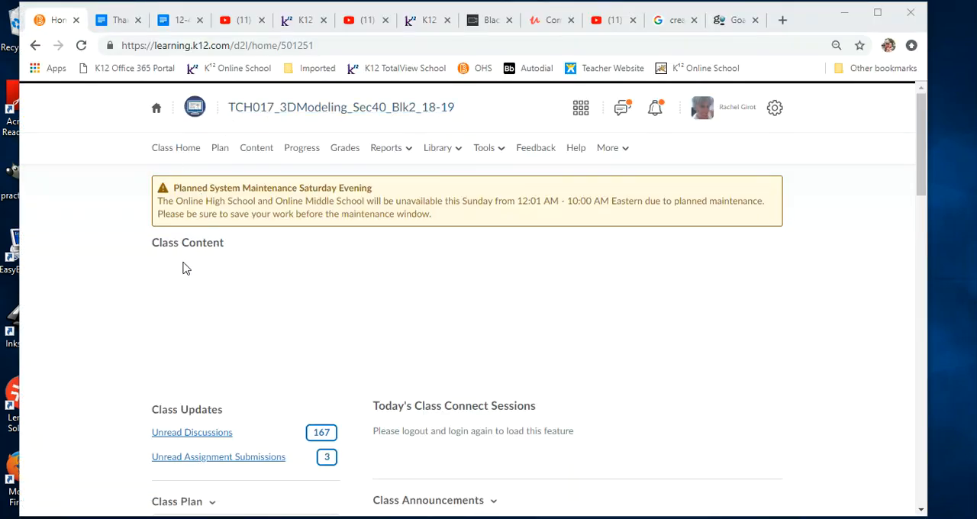
{"action": "left_click", "coordinate": [267, 155]}
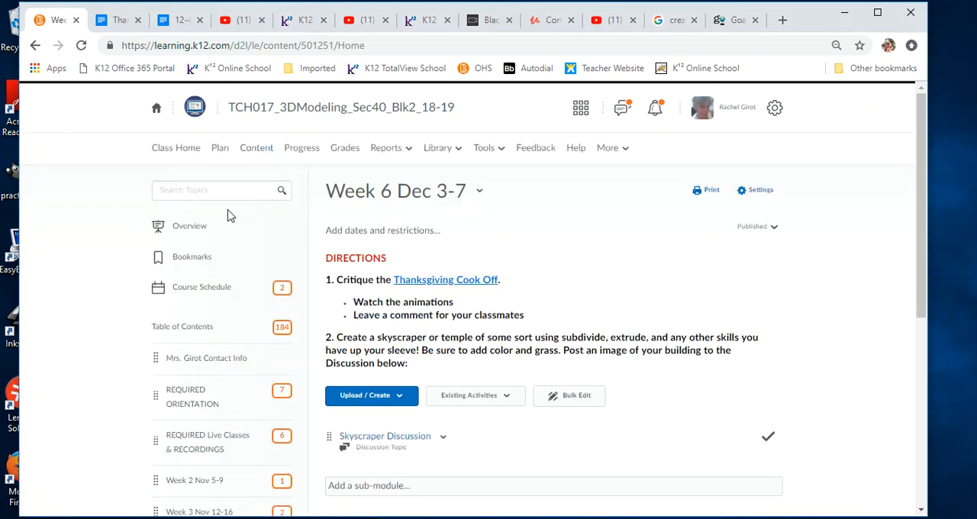
{"action": "scroll", "coordinate": [229, 217], "scroll_direction": "down", "scroll_amount": 3}
{"action": "scroll", "coordinate": [229, 219], "scroll_direction": "down", "scroll_amount": 2}
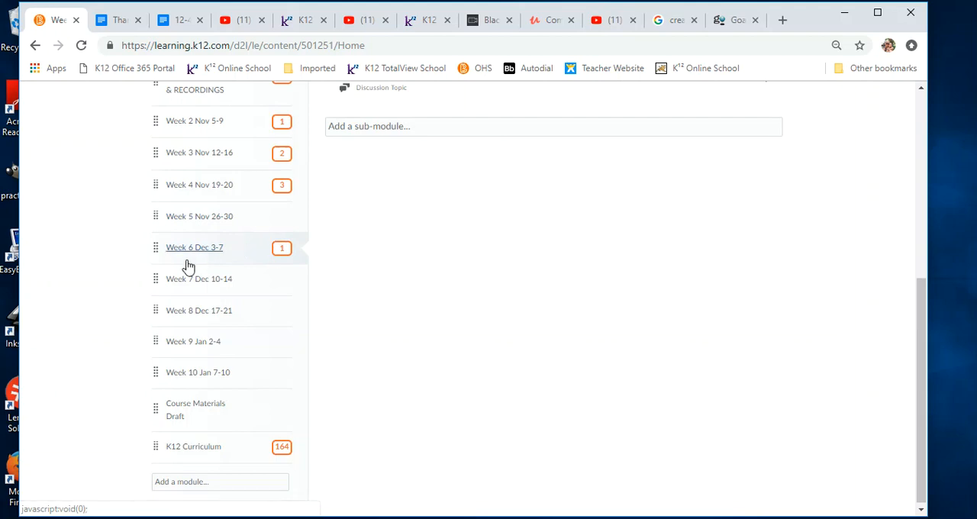
{"action": "left_click", "coordinate": [197, 252]}
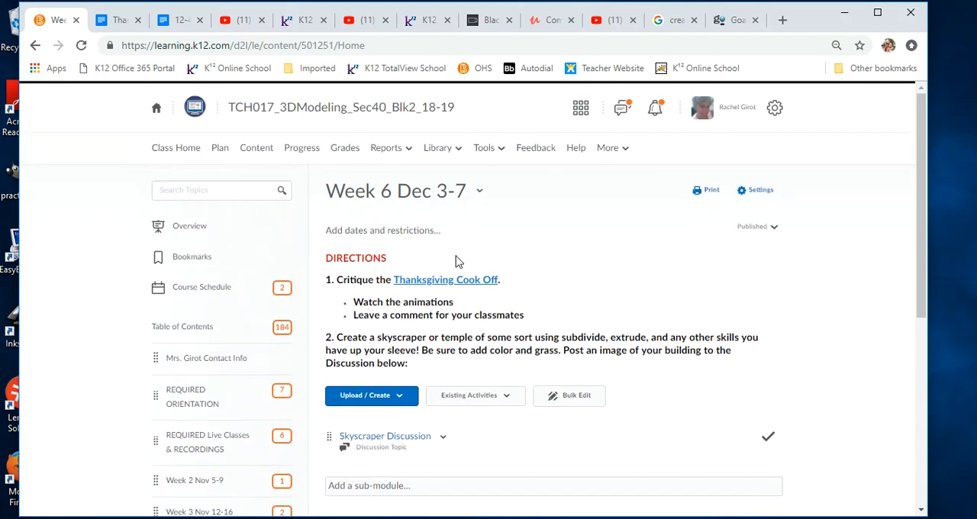
{"action": "scroll", "coordinate": [543, 262], "scroll_direction": "down", "scroll_amount": 2}
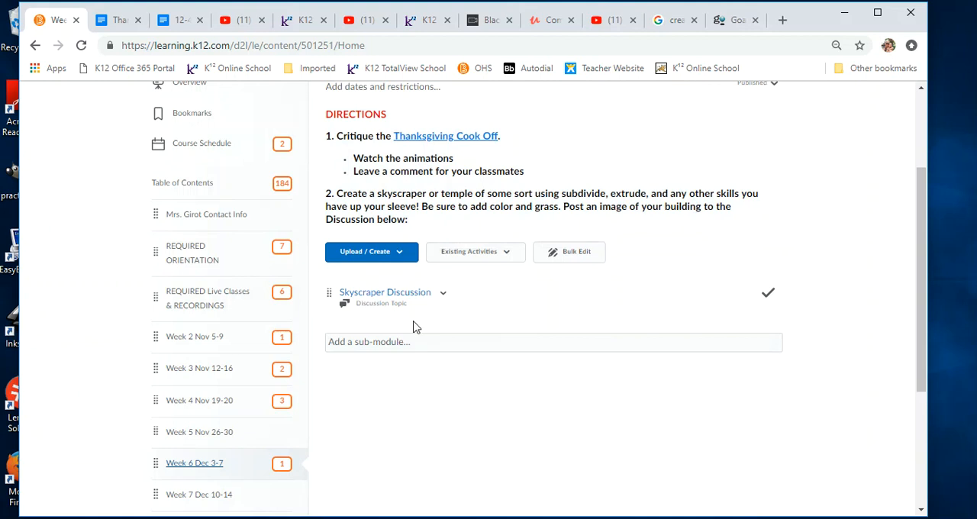
- Open the Skyscraper Discussion topic and title a new thread with the teacher's name followed by "Skyscraper Version 1"
{"action": "left_click", "coordinate": [398, 297]}
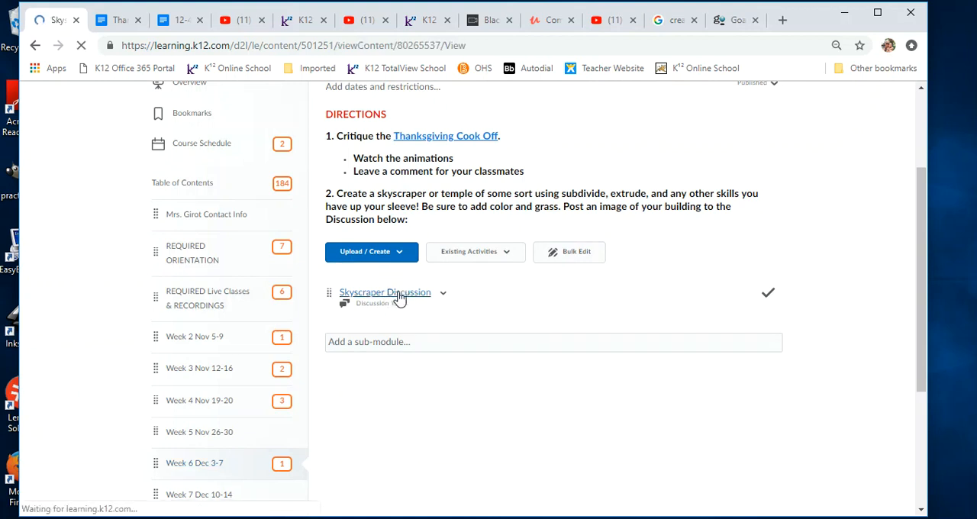
{"action": "left_click", "coordinate": [180, 271]}
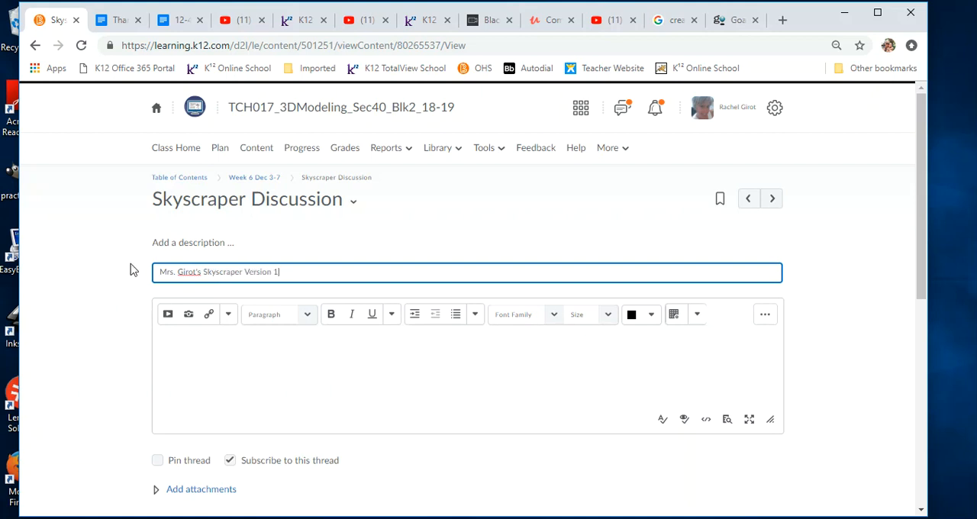
{"action": "scroll", "coordinate": [130, 302], "scroll_direction": "down", "scroll_amount": 1}
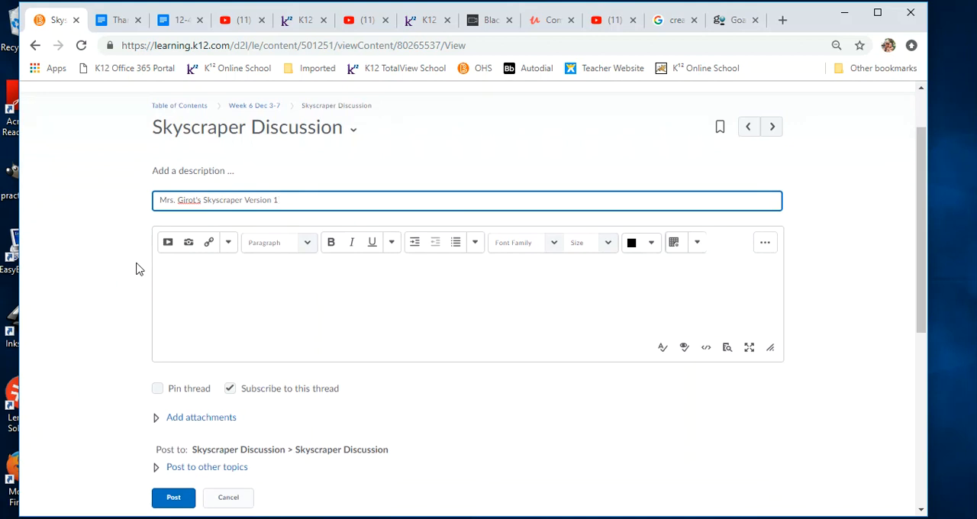
- Insert Building Snip.JPG from D:\3D Modeling Work\Final Project into the post, stored in course files and marked as decorative
{"action": "left_click", "coordinate": [189, 244]}
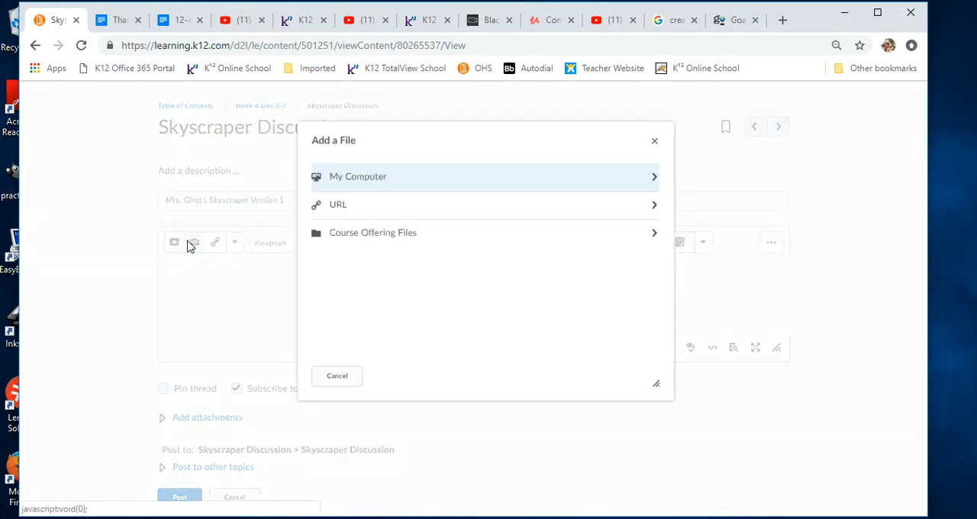
{"action": "left_click", "coordinate": [353, 177]}
{"action": "left_click", "coordinate": [360, 189]}
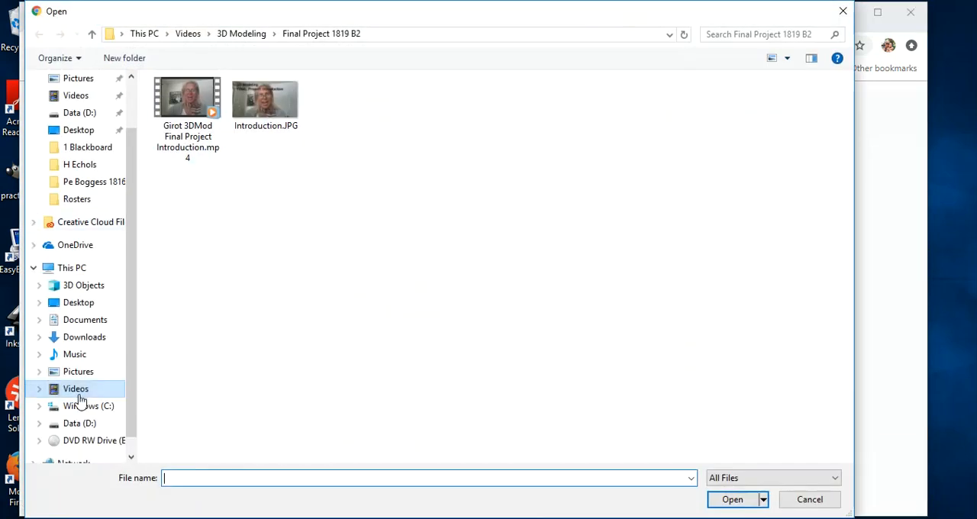
{"action": "left_click", "coordinate": [76, 423]}
{"action": "left_click", "coordinate": [204, 220]}
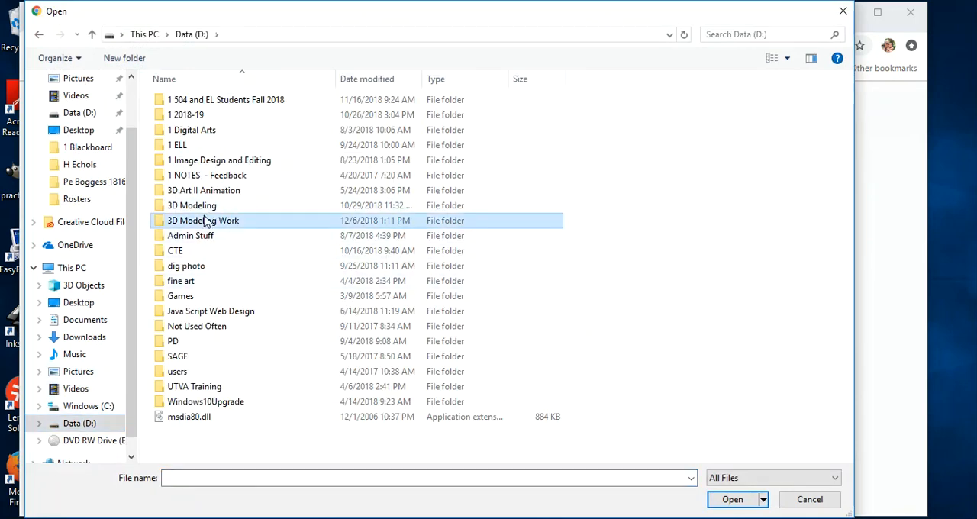
{"action": "double_click", "coordinate": [205, 221]}
{"action": "double_click", "coordinate": [201, 122]}
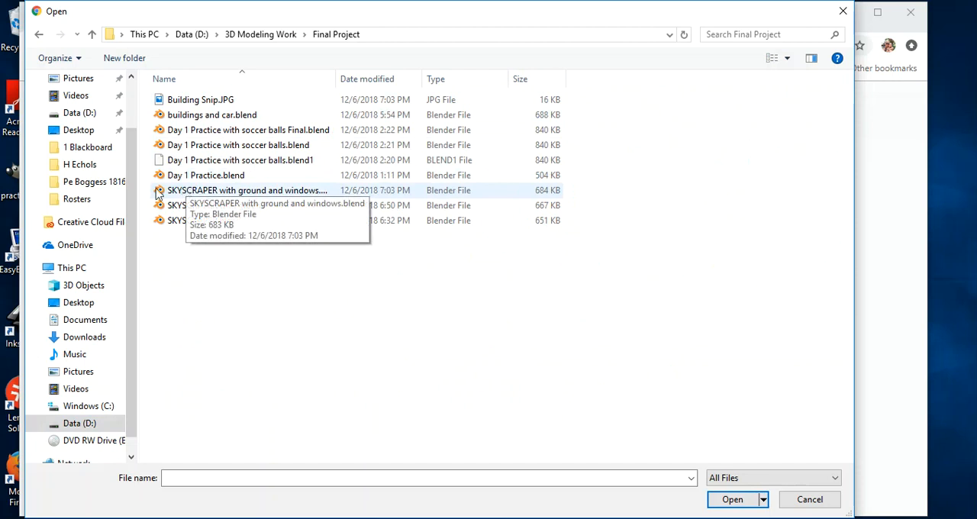
{"action": "left_click", "coordinate": [191, 104]}
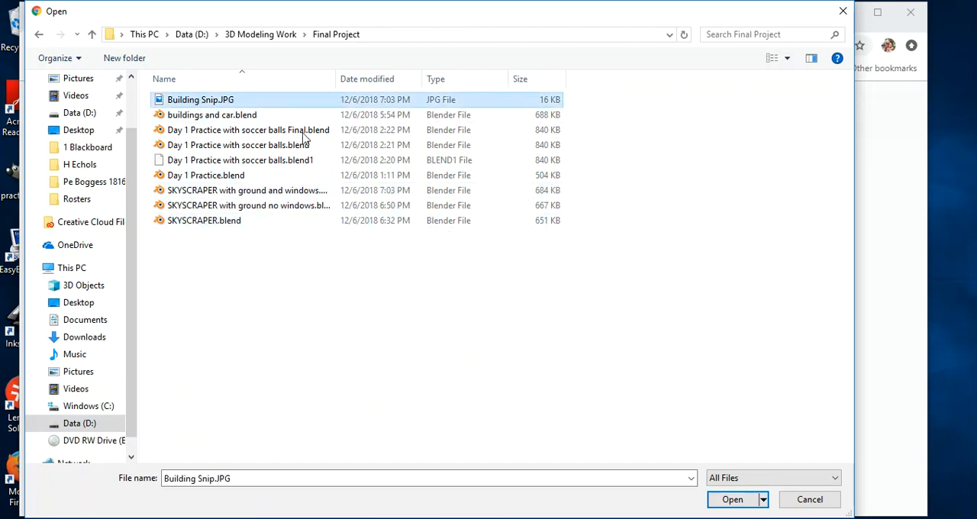
{"action": "left_click", "coordinate": [732, 499]}
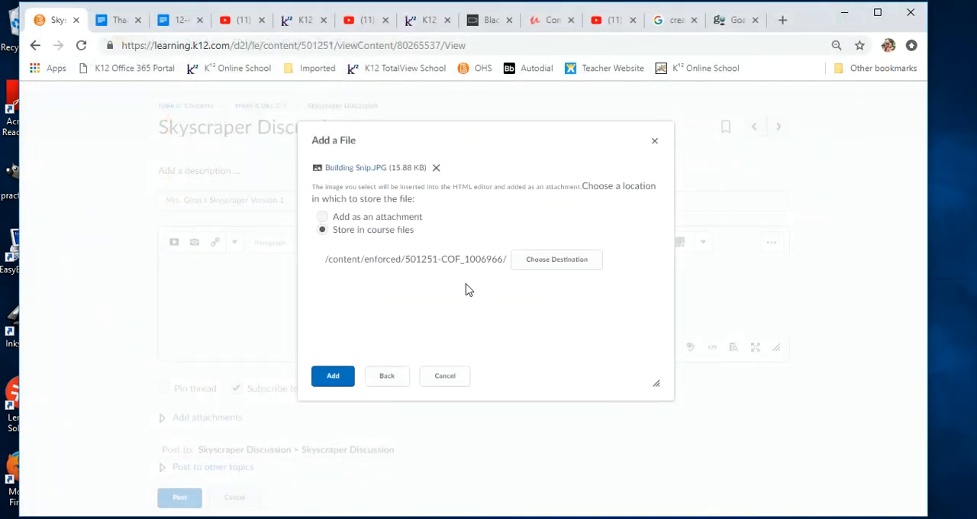
{"action": "left_click", "coordinate": [334, 378]}
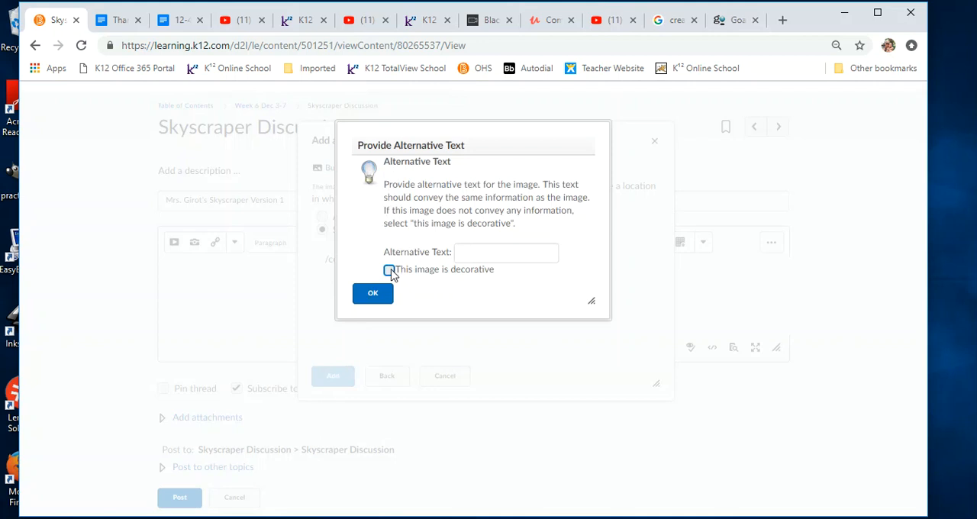
{"action": "left_click", "coordinate": [380, 304]}
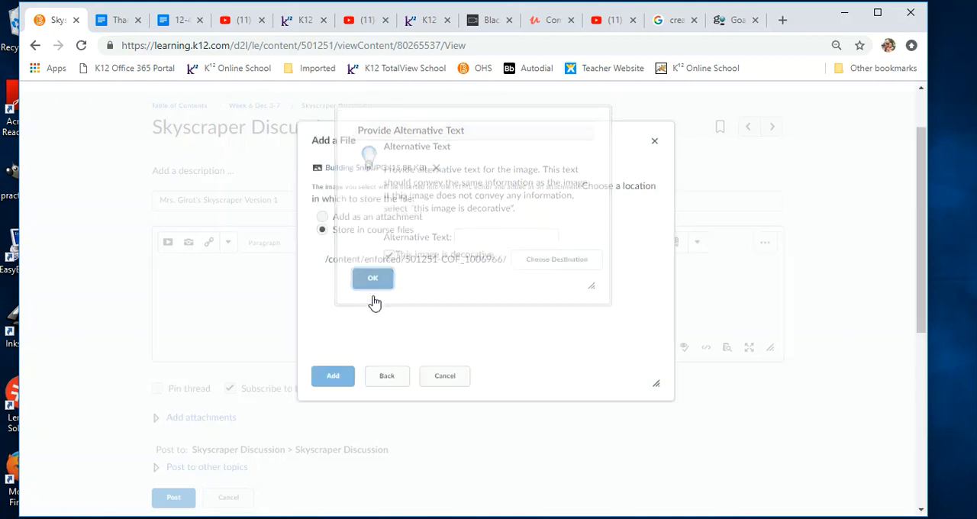
- Enlarge the message editor and examine the inserted skyscraper image and the rest of the draft post
{"action": "left_click_drag", "start_coordinate": [769, 345], "coordinate": [729, 440]}
{"action": "scroll", "coordinate": [342, 331], "scroll_direction": "down", "scroll_amount": 2}
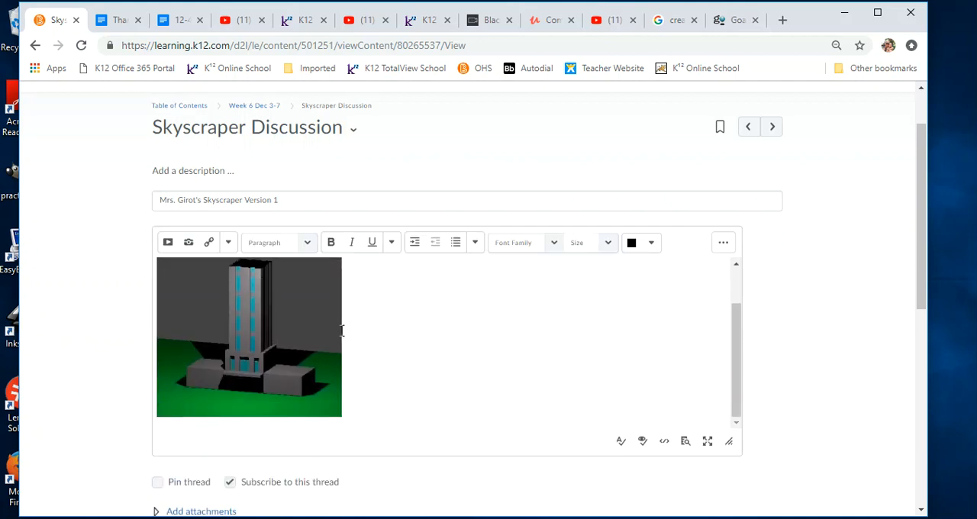
{"action": "scroll", "coordinate": [336, 336], "scroll_direction": "up", "scroll_amount": 2}
{"action": "scroll", "coordinate": [324, 349], "scroll_direction": "down", "scroll_amount": 2}
{"action": "scroll", "coordinate": [348, 295], "scroll_direction": "up", "scroll_amount": 1}
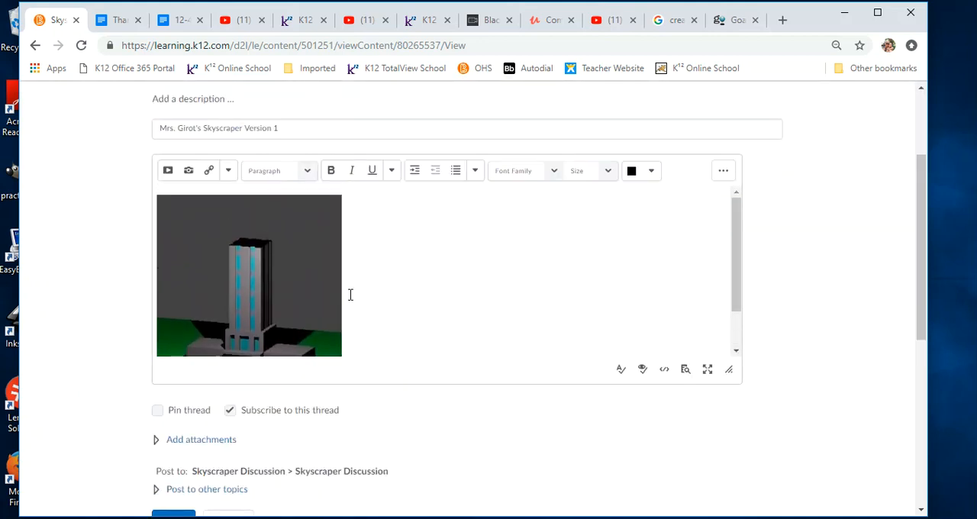
{"action": "scroll", "coordinate": [349, 294], "scroll_direction": "down", "scroll_amount": 1}
{"action": "scroll", "coordinate": [334, 284], "scroll_direction": "up", "scroll_amount": 1}
{"action": "scroll", "coordinate": [334, 283], "scroll_direction": "down", "scroll_amount": 1}
{"action": "scroll", "coordinate": [333, 279], "scroll_direction": "down", "scroll_amount": 2}
{"action": "scroll", "coordinate": [335, 245], "scroll_direction": "up", "scroll_amount": 2}
{"action": "scroll", "coordinate": [405, 273], "scroll_direction": "up", "scroll_amount": 3}
{"action": "scroll", "coordinate": [355, 349], "scroll_direction": "up", "scroll_amount": 2}
{"action": "scroll", "coordinate": [375, 328], "scroll_direction": "down", "scroll_amount": 5}
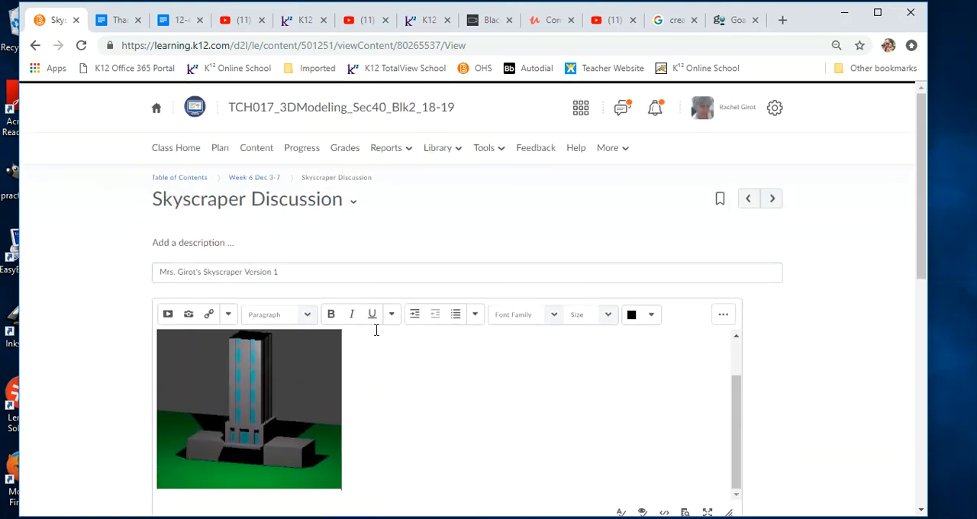
{"action": "scroll", "coordinate": [393, 244], "scroll_direction": "up", "scroll_amount": 2}
{"action": "scroll", "coordinate": [392, 262], "scroll_direction": "up", "scroll_amount": 1}
{"action": "scroll", "coordinate": [392, 263], "scroll_direction": "down", "scroll_amount": 1}
{"action": "scroll", "coordinate": [391, 263], "scroll_direction": "down", "scroll_amount": 2}
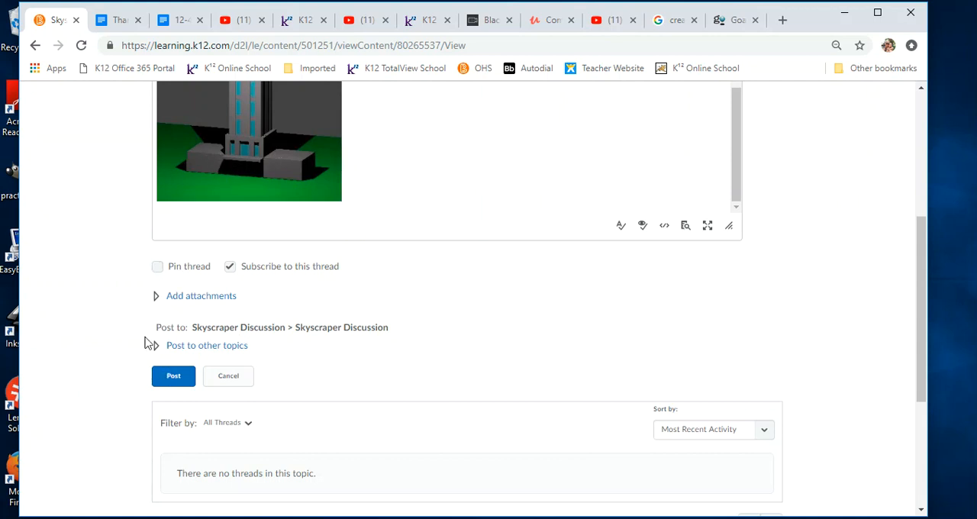
- Post the thread to the Skyscraper Discussion and expand it to show the full image
{"action": "left_click", "coordinate": [173, 377]}
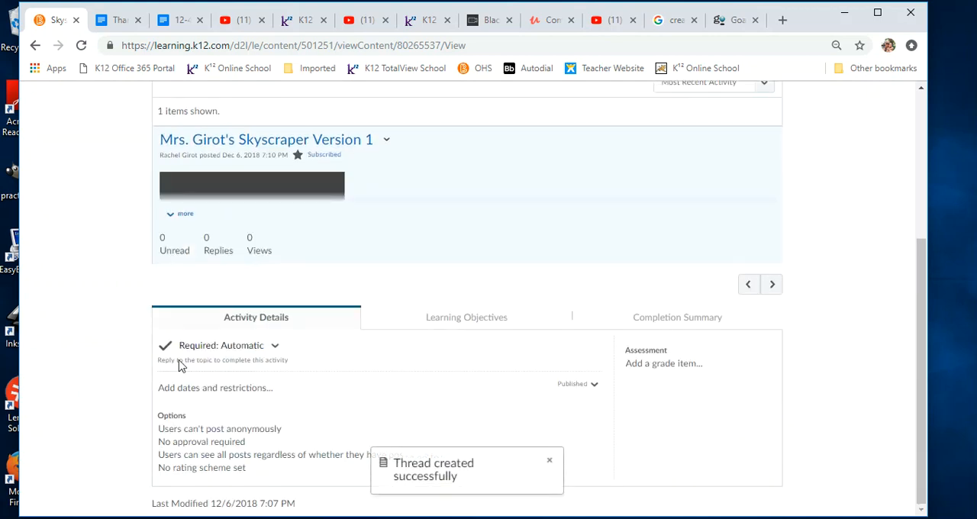
{"action": "left_click", "coordinate": [180, 214]}
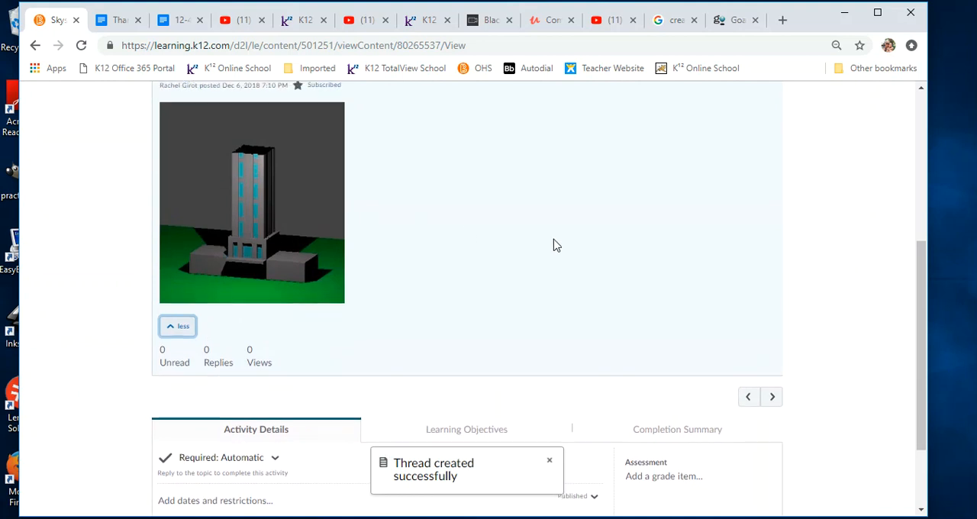
{"action": "scroll", "coordinate": [555, 249], "scroll_direction": "up", "scroll_amount": 5}
- Switch back to Blender and display the skyscraper in Solid viewport shading, seen from another angle
{"action": "left_click", "coordinate": [600, 518]}
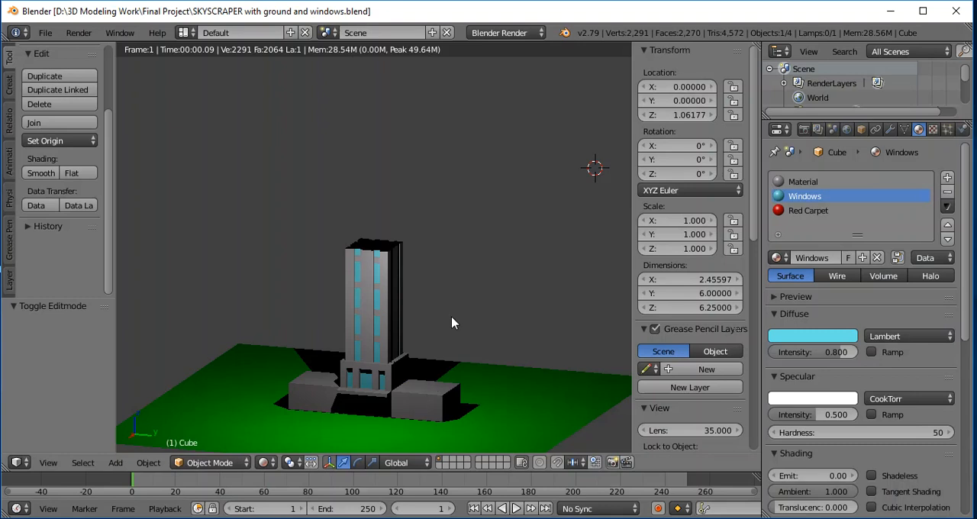
{"action": "left_click", "coordinate": [264, 462]}
{"action": "left_click", "coordinate": [282, 417]}
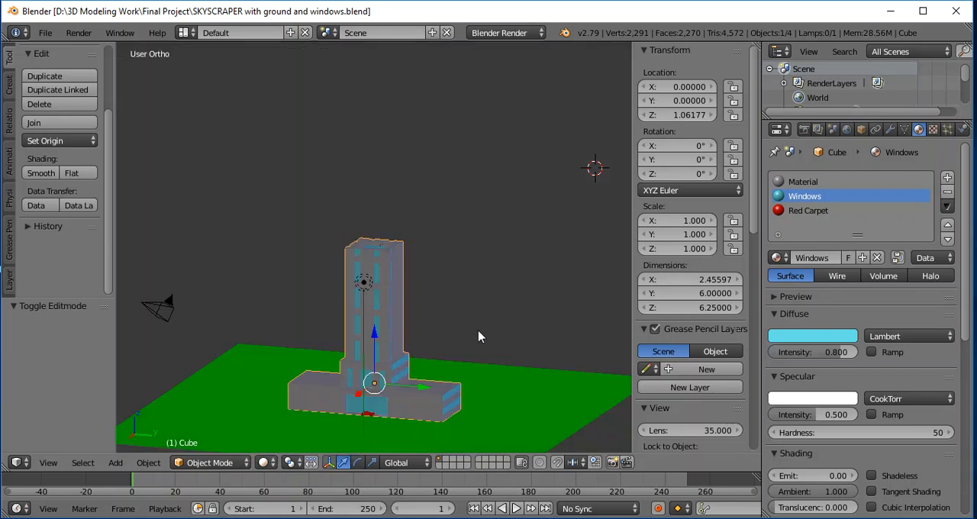
{"action": "scroll", "coordinate": [523, 308], "scroll_direction": "down", "scroll_amount": 1}
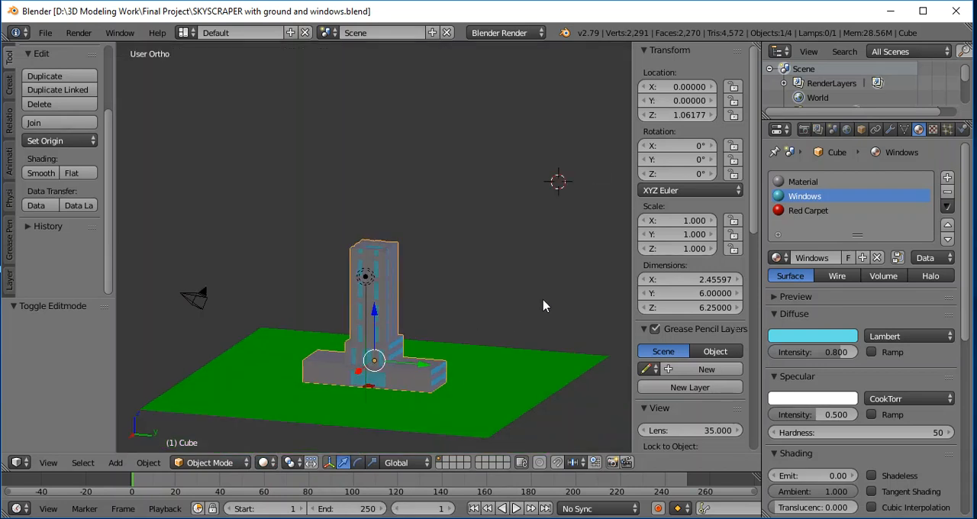
{"action": "middle_click_drag", "start_coordinate": [543, 305], "coordinate": [508, 303]}
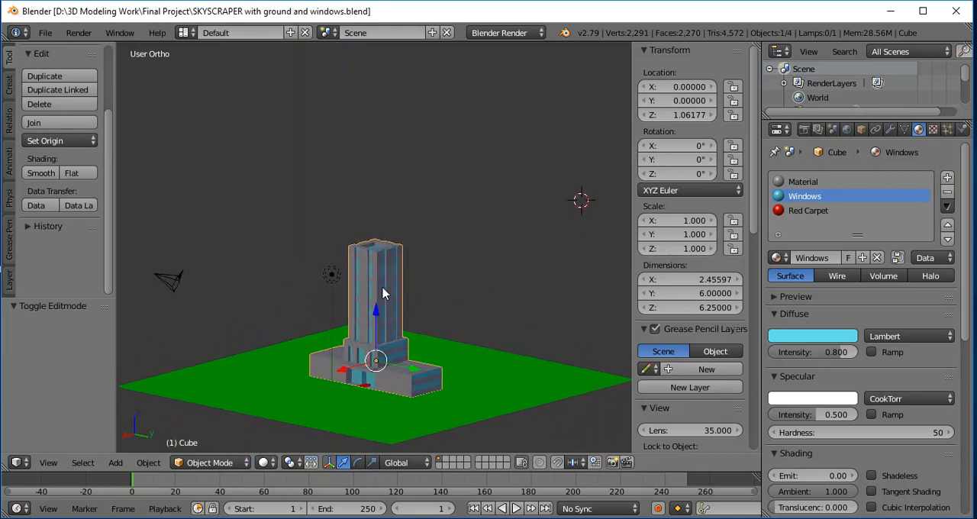
- Select the lamp and move it low in front of the skyscraper, to about X 5.24, Y 1.01, Z 2.09
{"action": "right_click", "coordinate": [331, 274]}
{"action": "left_click_drag", "start_coordinate": [331, 227], "coordinate": [328, 347]}
{"action": "middle_click_drag", "start_coordinate": [545, 339], "coordinate": [480, 353]}
{"action": "left_click_drag", "start_coordinate": [336, 354], "coordinate": [324, 320]}
{"action": "left_click_drag", "start_coordinate": [280, 364], "coordinate": [257, 363]}
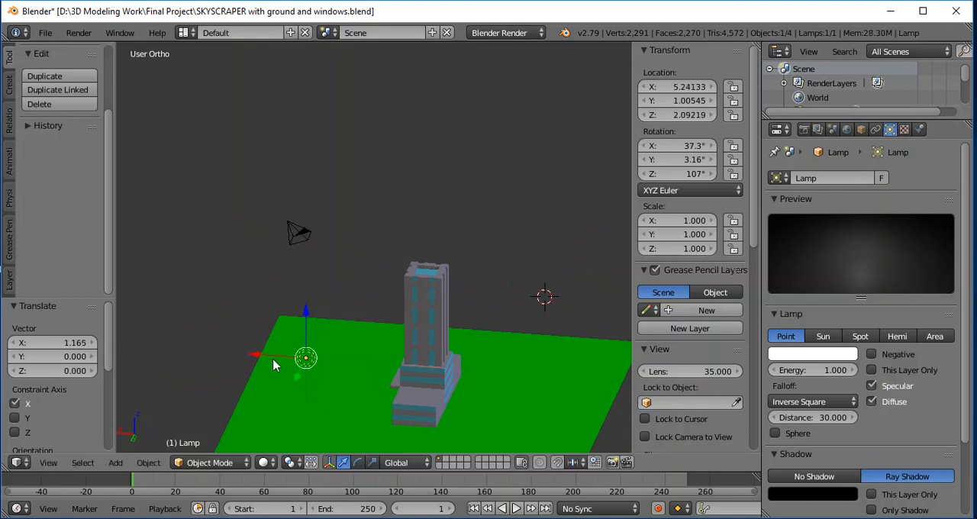
{"action": "key", "text": "r"}
{"action": "key", "text": "r"}
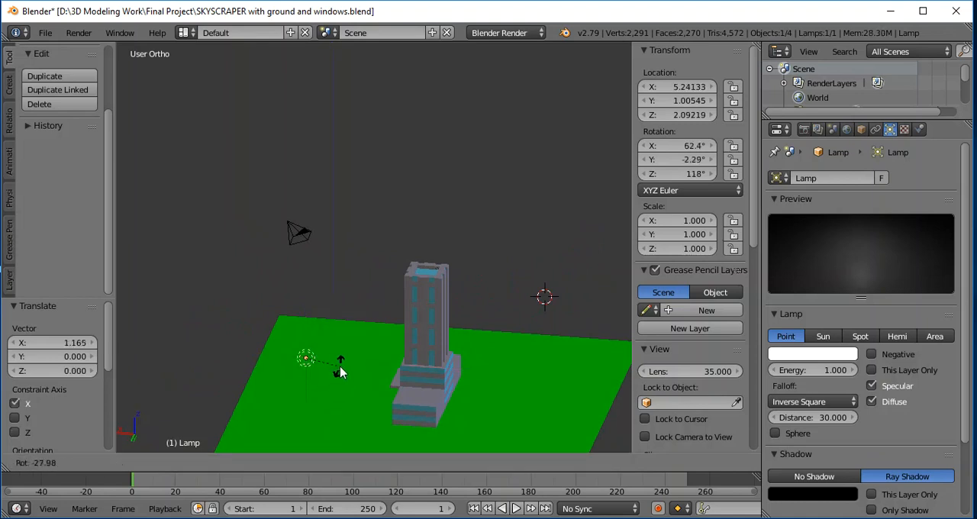
{"action": "left_click", "coordinate": [319, 388]}
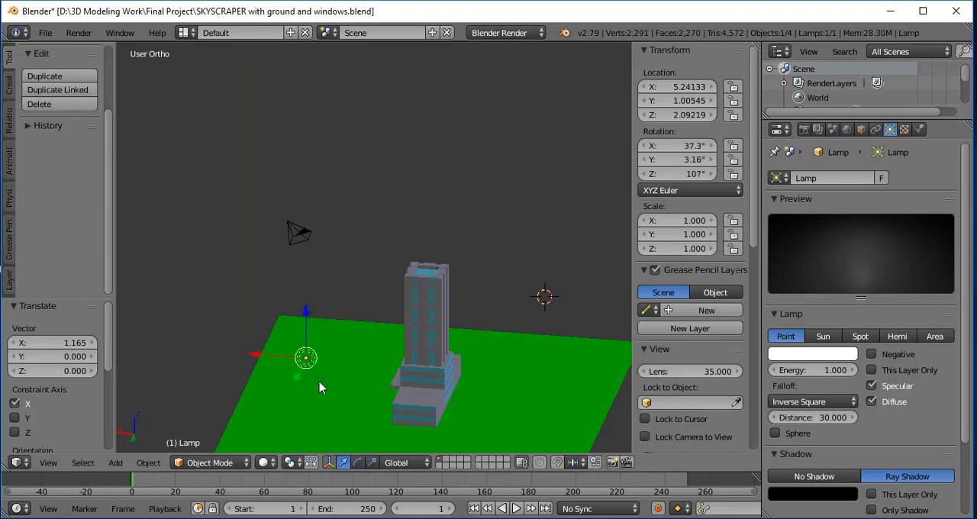
- Show the scene in Rendered viewport shading and inspect how the lamp lights the skyscraper's front
{"action": "middle_click_drag", "start_coordinate": [260, 318], "coordinate": [430, 290]}
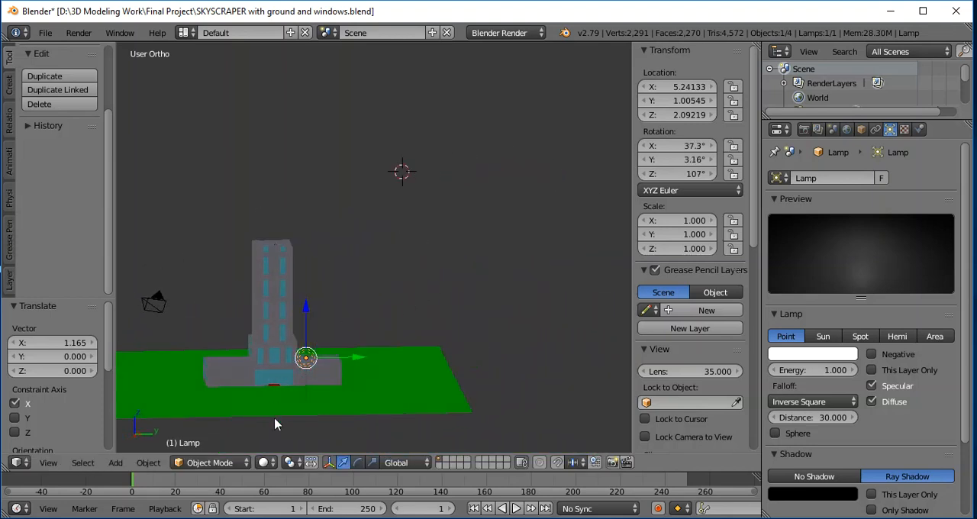
{"action": "left_click", "coordinate": [271, 463]}
{"action": "left_click", "coordinate": [291, 364]}
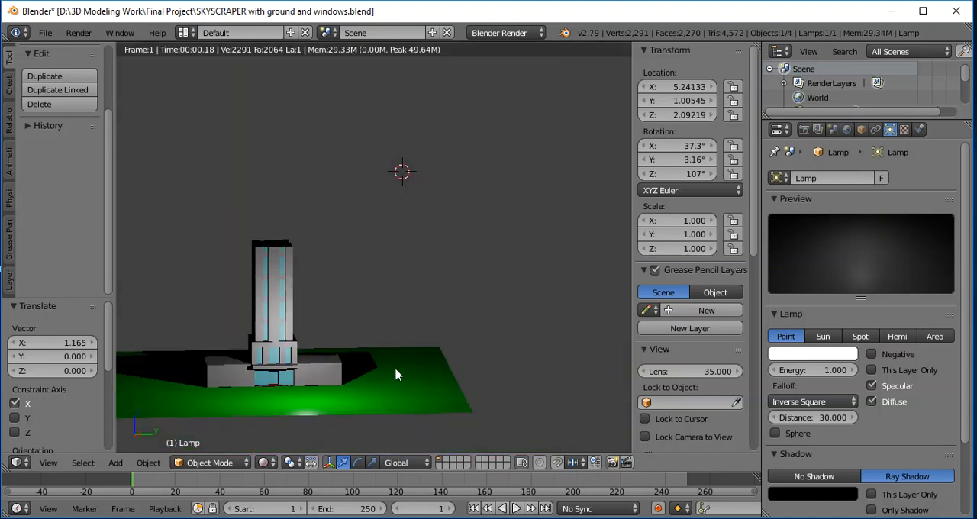
{"action": "middle_click_drag", "start_coordinate": [468, 327], "coordinate": [458, 337]}
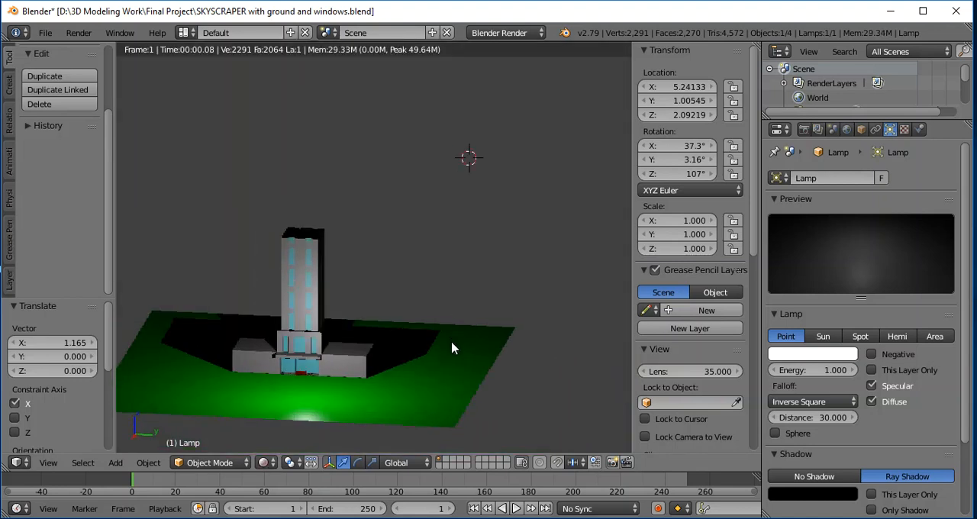
{"action": "middle_click_drag", "start_coordinate": [436, 390], "coordinate": [426, 388]}
{"action": "middle_click_drag", "start_coordinate": [360, 365], "coordinate": [246, 450]}
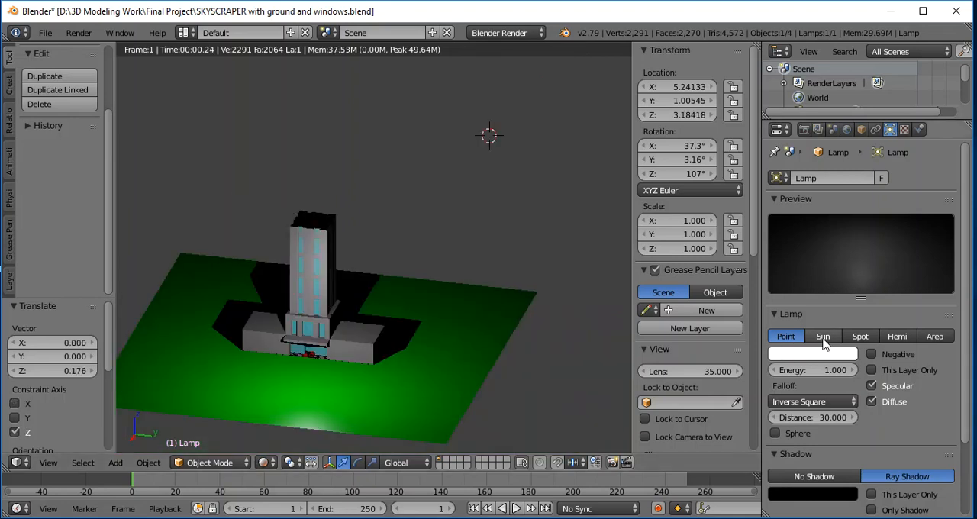
- Try the Sun, Spot, Hemi, Area and Point types on the lamp and set it to Spot
{"action": "left_click", "coordinate": [822, 337]}
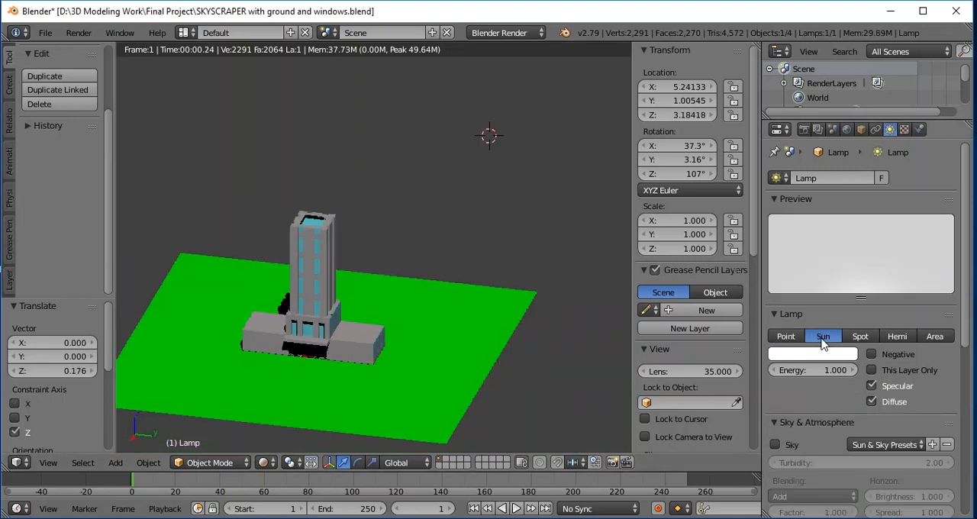
{"action": "left_click", "coordinate": [859, 337]}
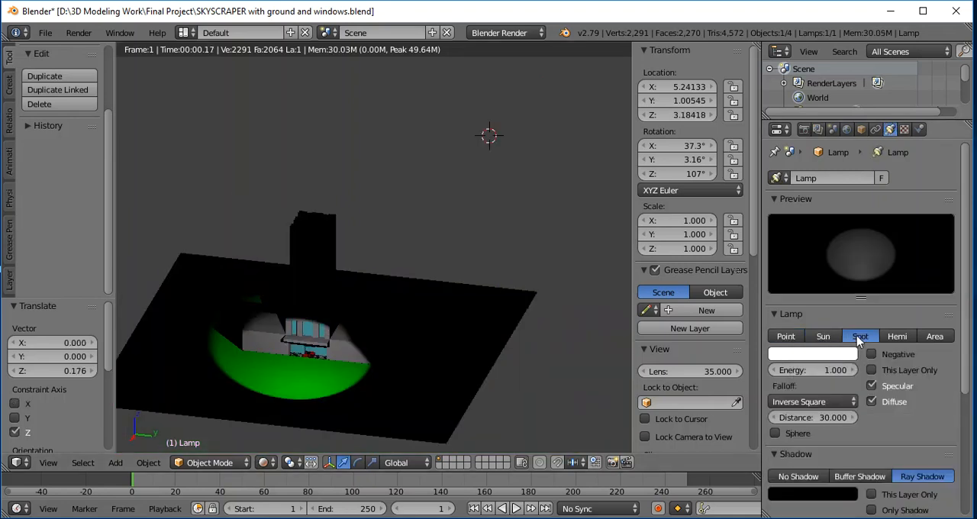
{"action": "left_click", "coordinate": [898, 340]}
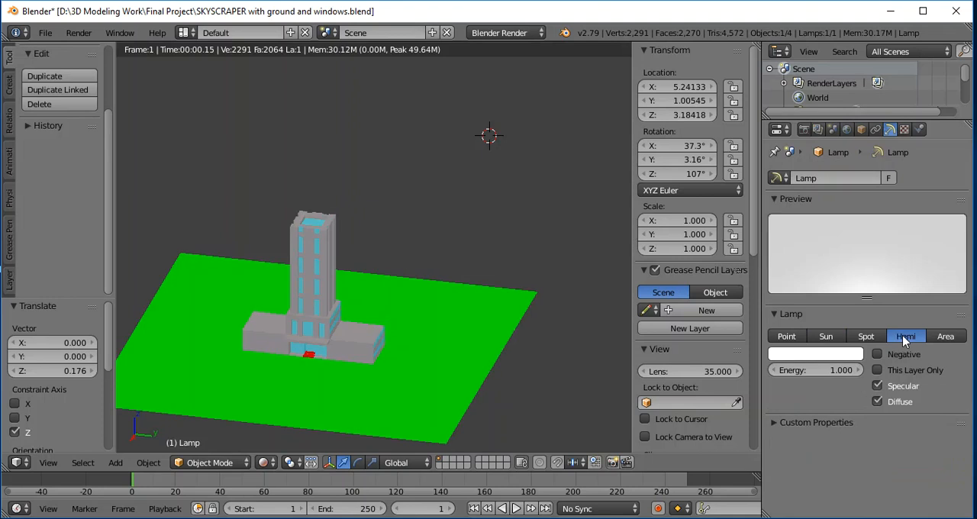
{"action": "left_click", "coordinate": [945, 336]}
{"action": "left_click", "coordinate": [786, 337]}
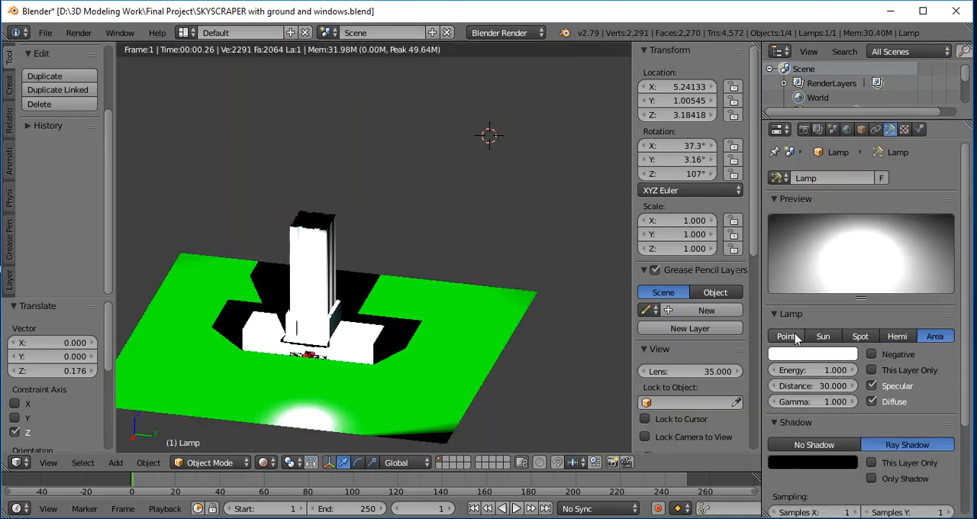
{"action": "left_click", "coordinate": [860, 337]}
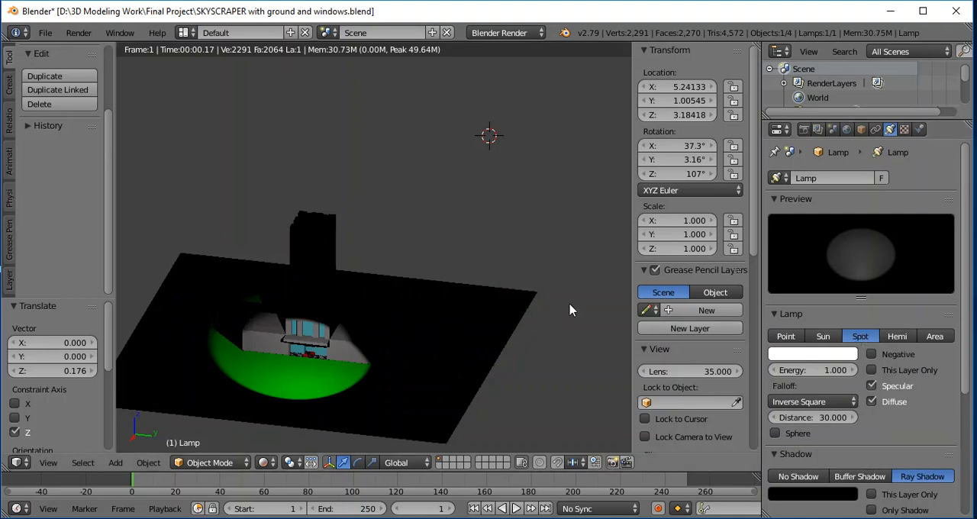
- Return to Solid viewport shading and move the spot lamp up and away from the building, to about X 10.58, Z 6.26
{"action": "middle_click_drag", "start_coordinate": [573, 324], "coordinate": [516, 309]}
{"action": "left_click", "coordinate": [263, 462]}
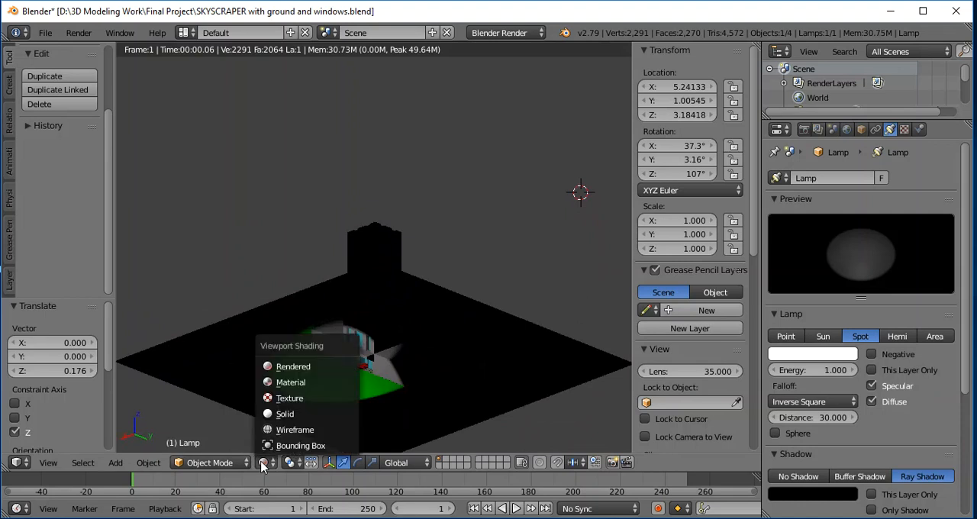
{"action": "left_click", "coordinate": [273, 416]}
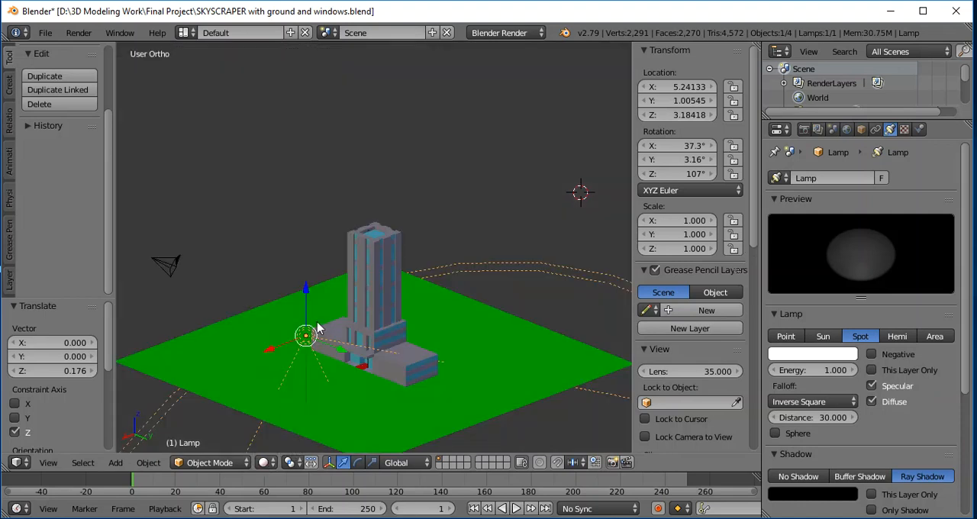
{"action": "left_click_drag", "start_coordinate": [305, 291], "coordinate": [312, 227]}
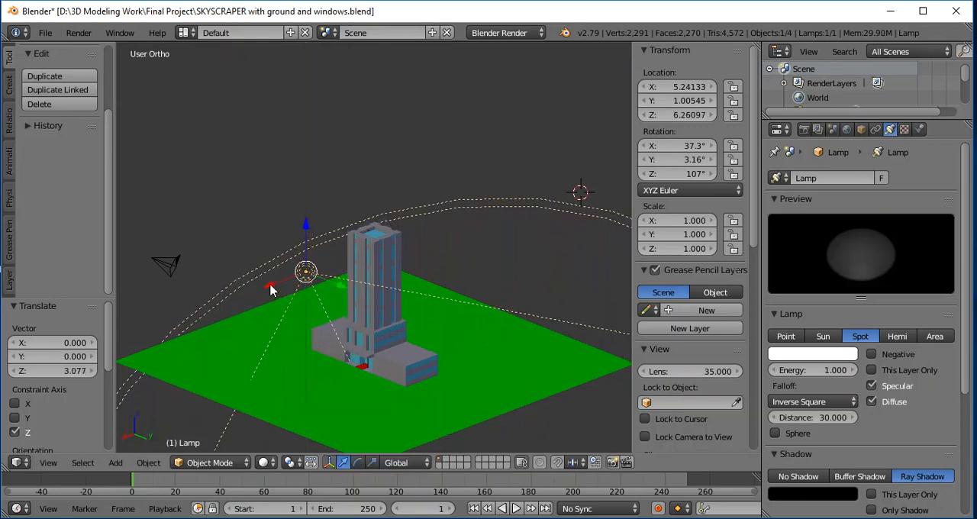
{"action": "left_click_drag", "start_coordinate": [271, 289], "coordinate": [187, 318]}
- Rotate the spot lamp about -45.5° and show the skyscraper's lit front in Rendered viewport shading
{"action": "key", "text": "r"}
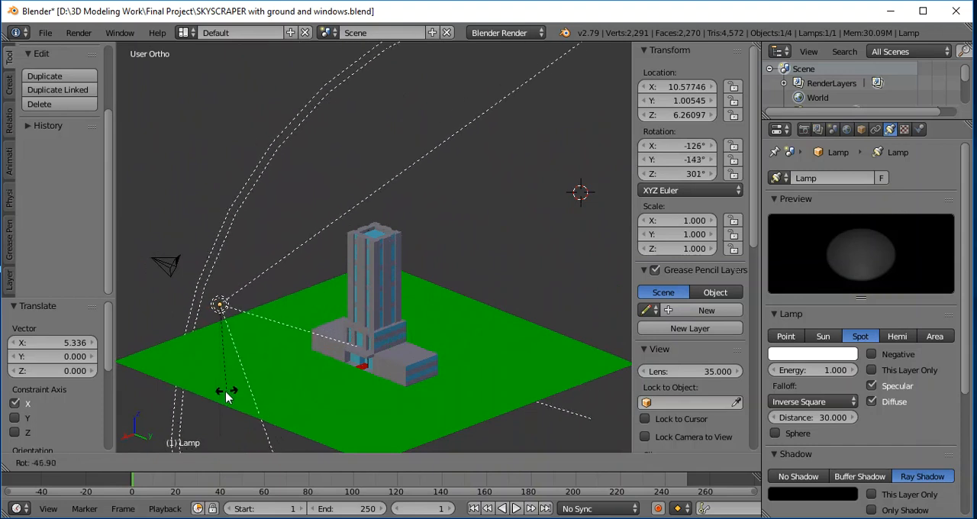
{"action": "left_click", "coordinate": [226, 394]}
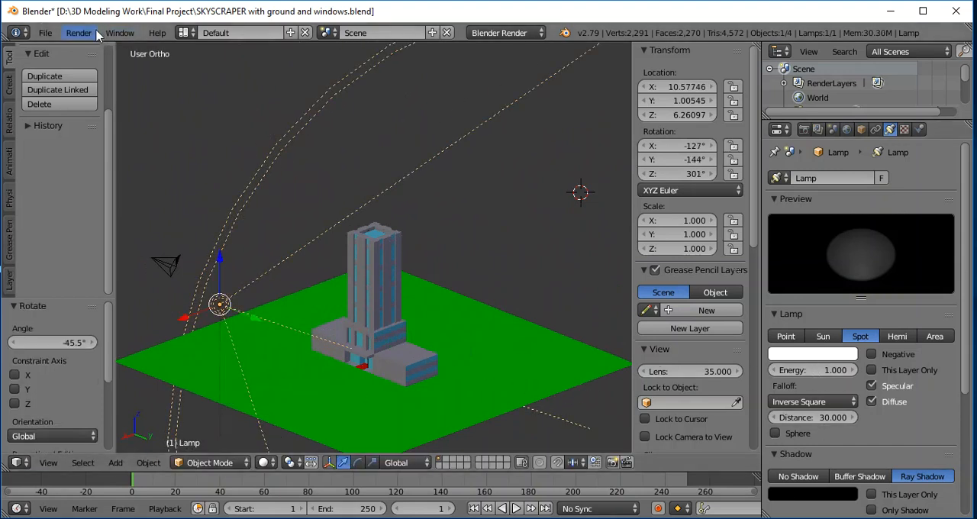
{"action": "left_click", "coordinate": [263, 462]}
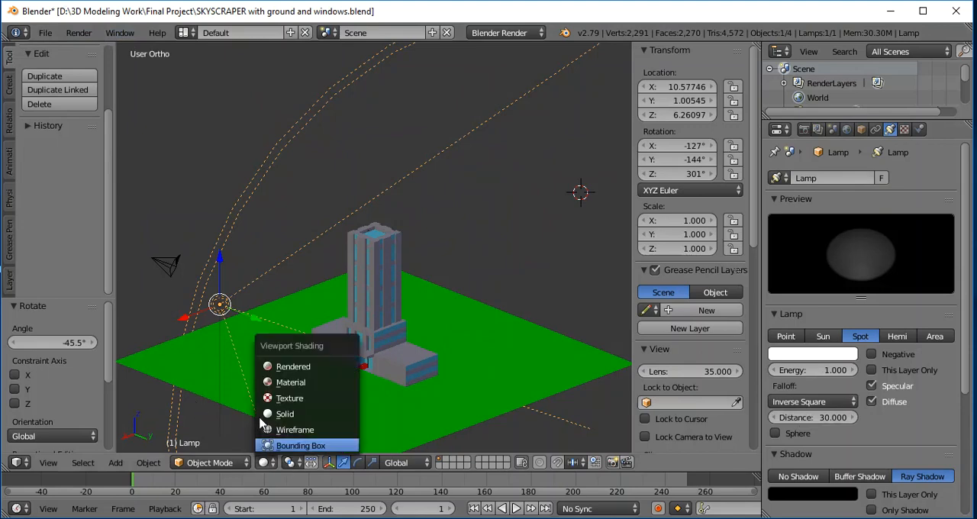
{"action": "left_click", "coordinate": [271, 368]}
{"action": "mouse_move", "coordinate": [276, 385]}
{"action": "middle_mouse_down"}
{"action": "mouse_move", "coordinate": [336, 381]}
{"action": "mouse_move", "coordinate": [343, 364]}
{"action": "mouse_move", "coordinate": [201, 386]}
{"action": "mouse_move", "coordinate": [201, 377]}
{"action": "mouse_move", "coordinate": [280, 388]}
{"action": "middle_mouse_up"}
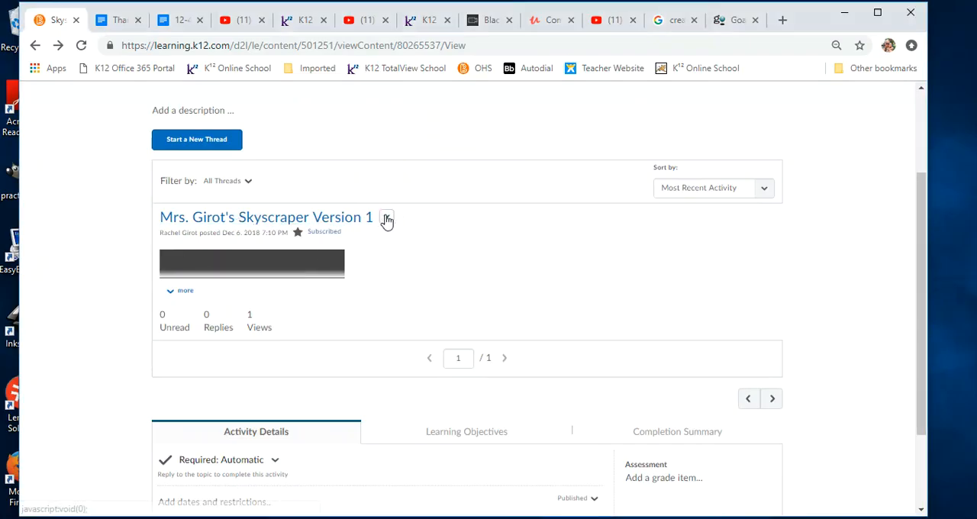
- Switch to the browser and open the posted Skyscraper Version 1 thread for editing, at the end of its message
{"action": "left_click", "coordinate": [387, 219]}
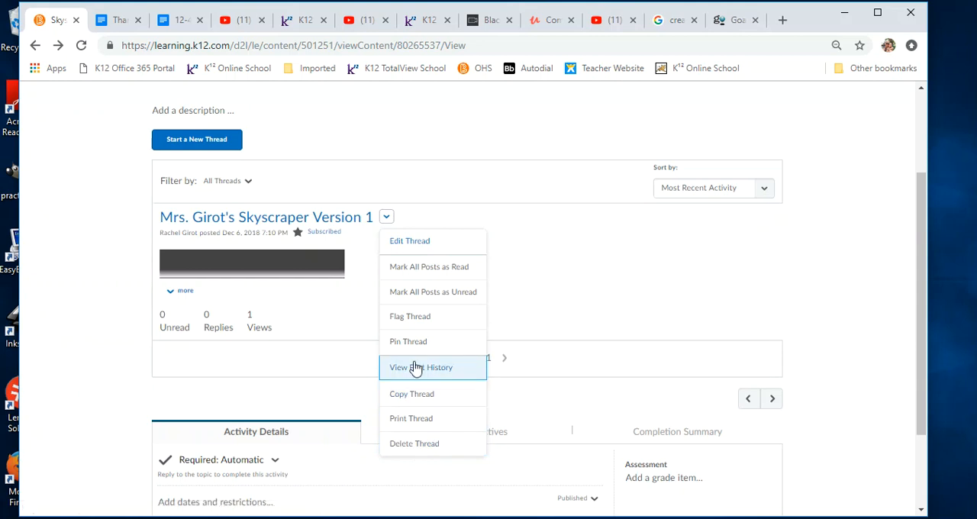
{"action": "left_click", "coordinate": [412, 241]}
{"action": "left_click", "coordinate": [375, 286]}
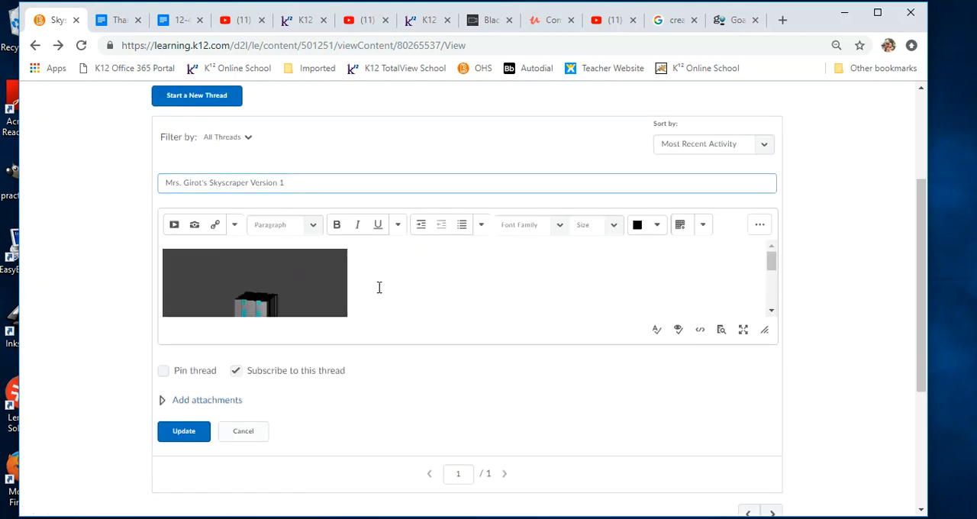
{"action": "scroll", "coordinate": [353, 287], "scroll_direction": "down", "scroll_amount": 1}
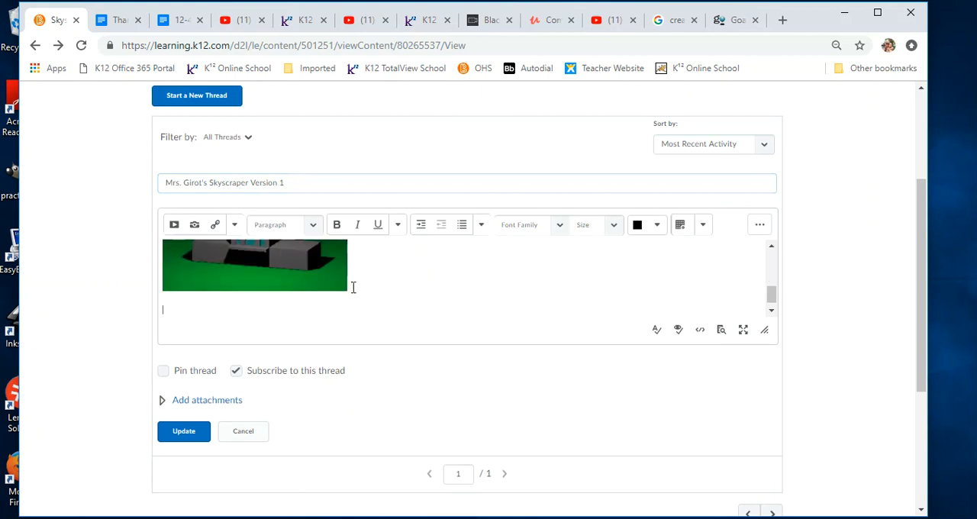
- Insert Building Snip Better Lighting.JPG from the Final Project folder below the first image, stored in course files and marked as decorative
{"action": "left_click", "coordinate": [195, 225]}
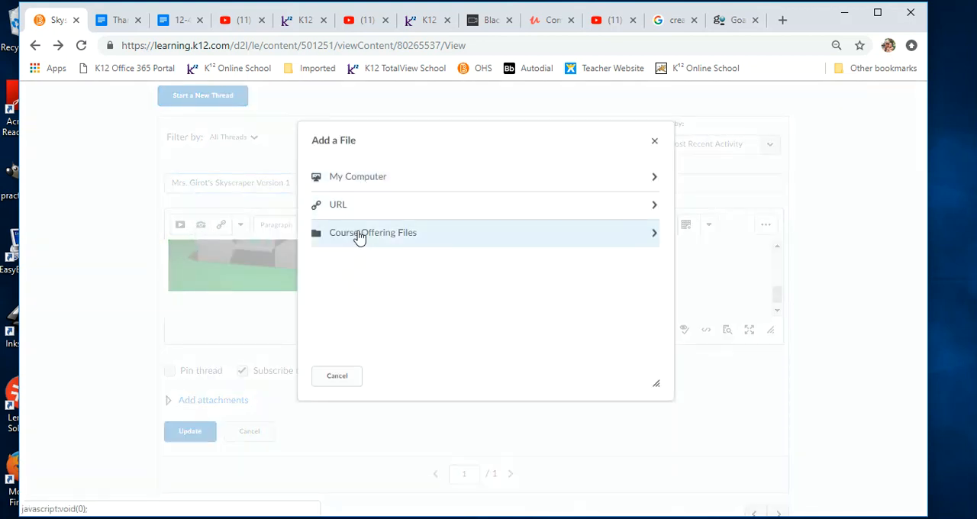
{"action": "left_click", "coordinate": [340, 183]}
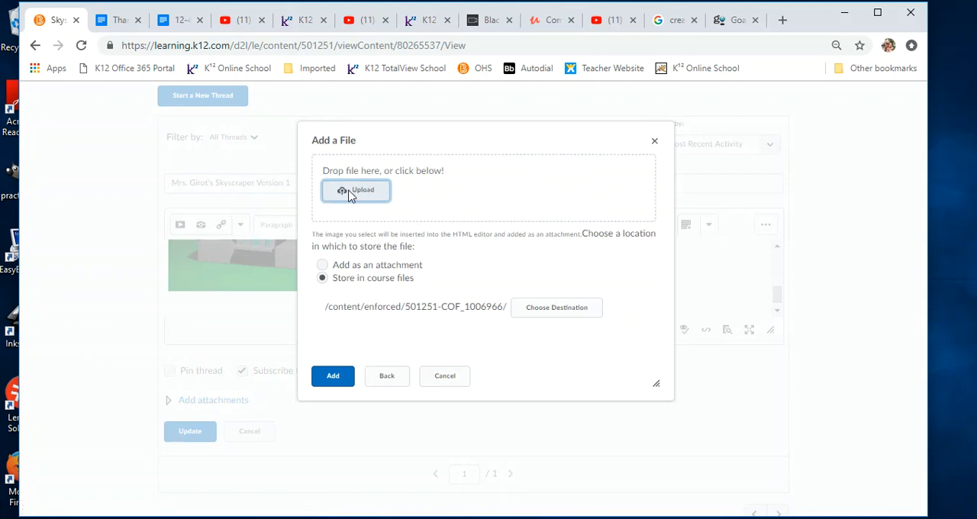
{"action": "left_click", "coordinate": [350, 193]}
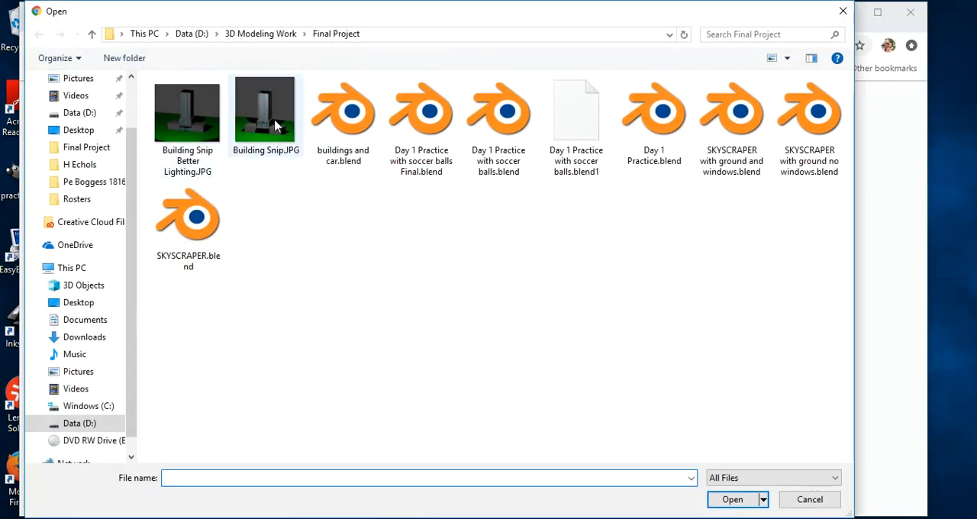
{"action": "left_click", "coordinate": [187, 115]}
{"action": "left_click", "coordinate": [735, 501]}
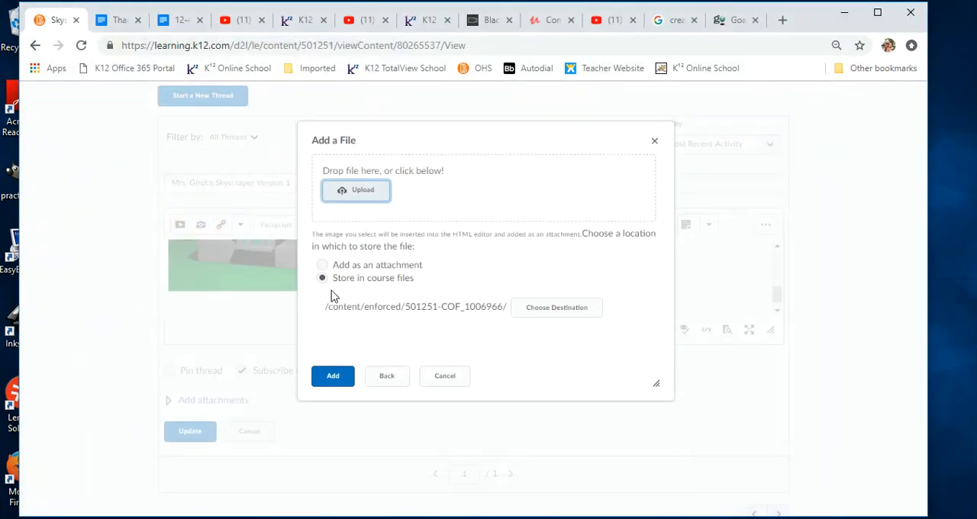
{"action": "left_click", "coordinate": [333, 375]}
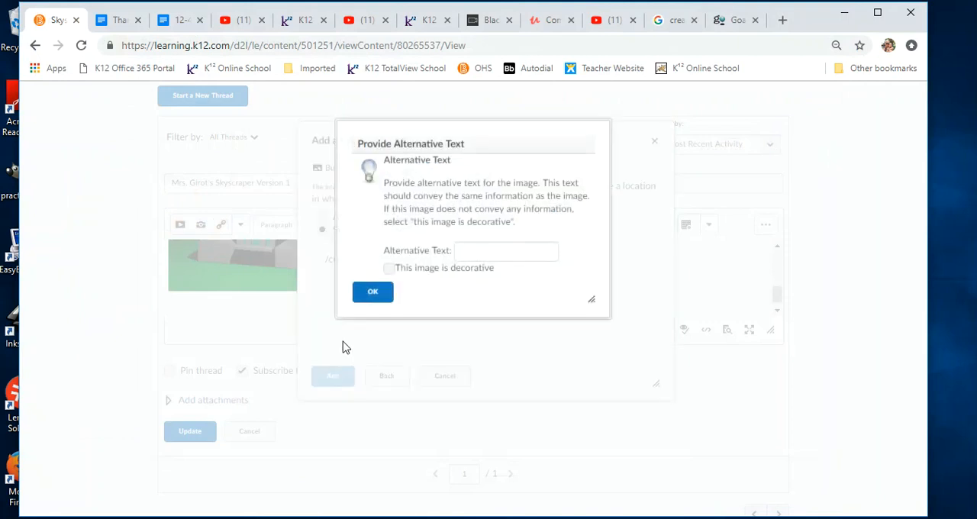
{"action": "left_click", "coordinate": [388, 270]}
{"action": "left_click", "coordinate": [371, 296]}
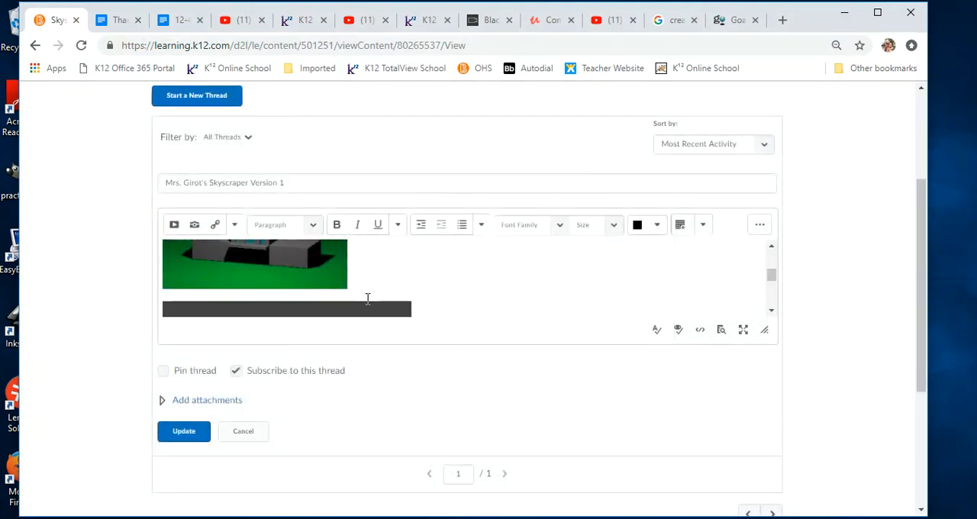
- Update the thread with the added image and expand the post to show its full content
{"action": "left_click", "coordinate": [176, 436]}
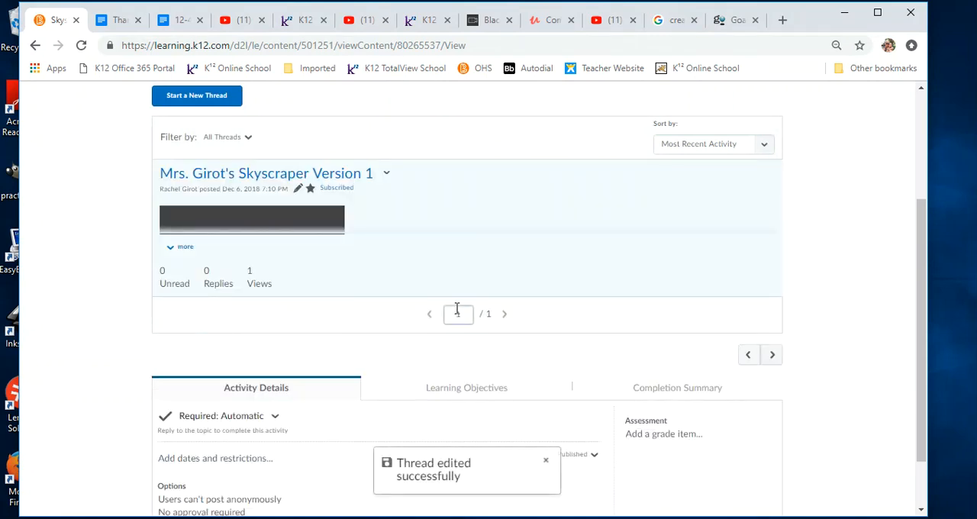
{"action": "left_click", "coordinate": [185, 246]}
{"action": "scroll", "coordinate": [425, 276], "scroll_direction": "down", "scroll_amount": 3}
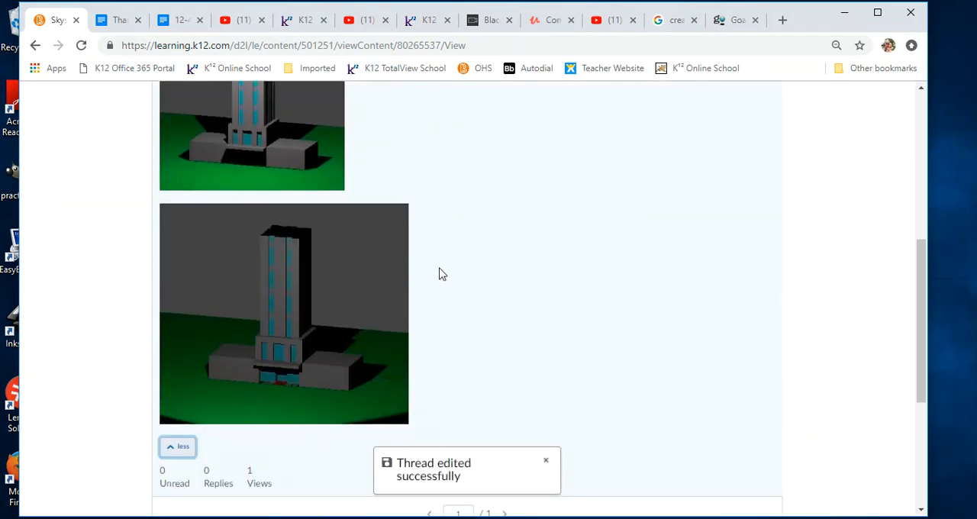
- Compare the lighting and shadows of the two skyscraper images in the expanded thread
{"action": "scroll", "coordinate": [438, 275], "scroll_direction": "up", "scroll_amount": 1}
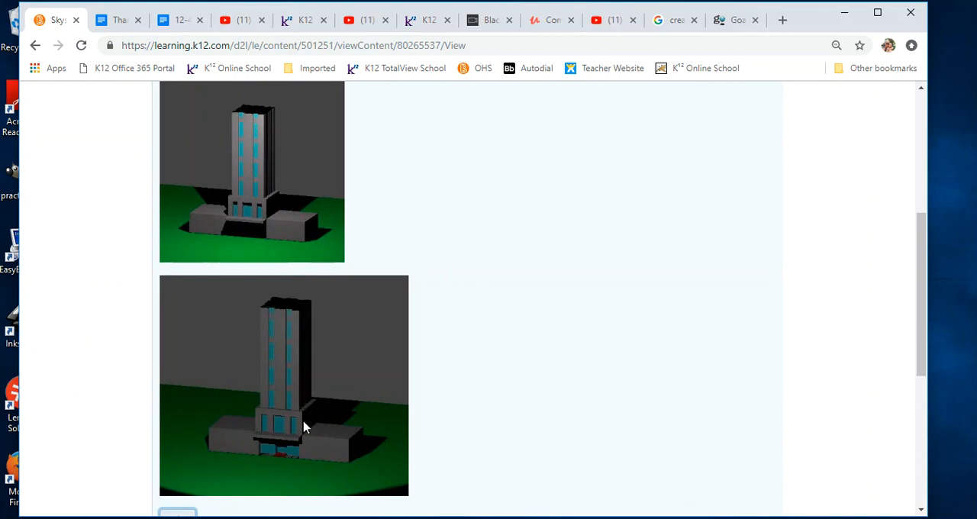
{"action": "scroll", "coordinate": [303, 427], "scroll_direction": "down", "scroll_amount": 1}
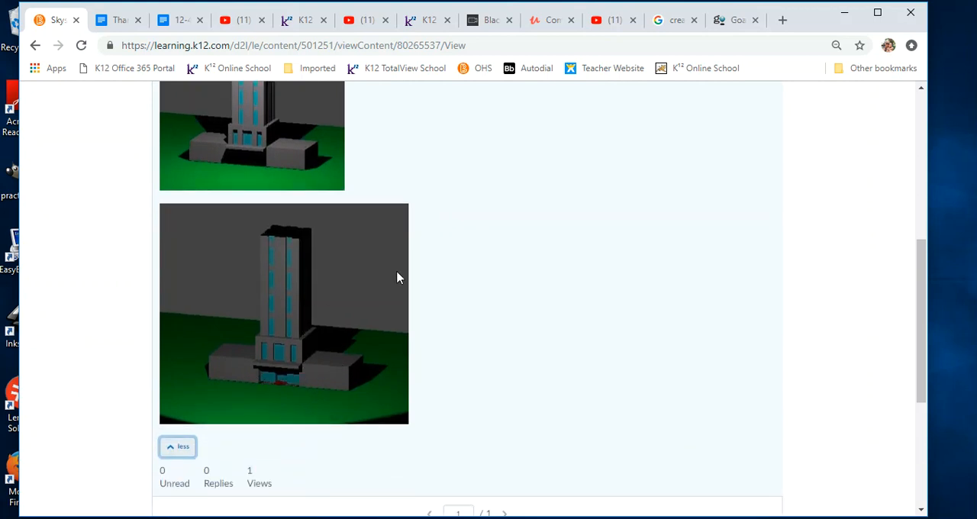
{"action": "scroll", "coordinate": [395, 276], "scroll_direction": "up", "scroll_amount": 2}
{"action": "scroll", "coordinate": [366, 294], "scroll_direction": "down", "scroll_amount": 2}
{"action": "scroll", "coordinate": [417, 290], "scroll_direction": "up", "scroll_amount": 4}
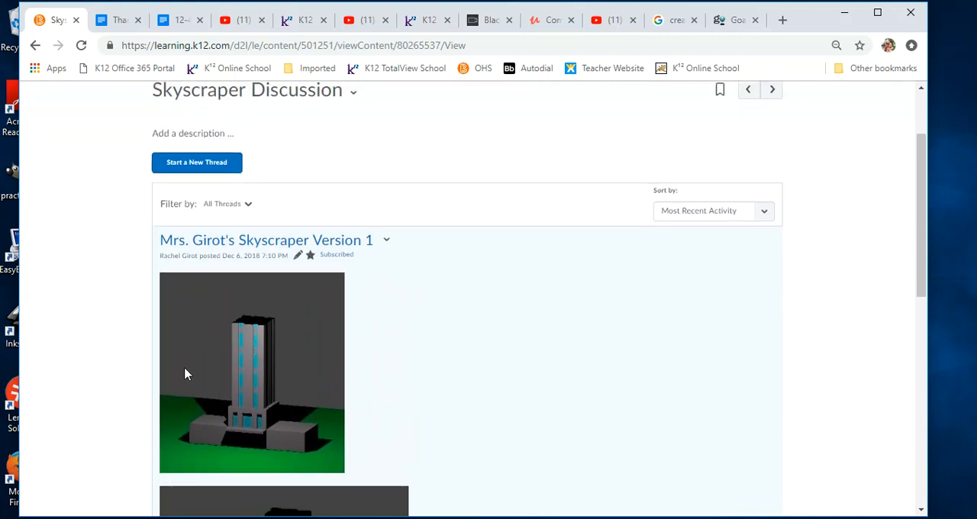
{"action": "scroll", "coordinate": [229, 382], "scroll_direction": "down", "scroll_amount": 3}
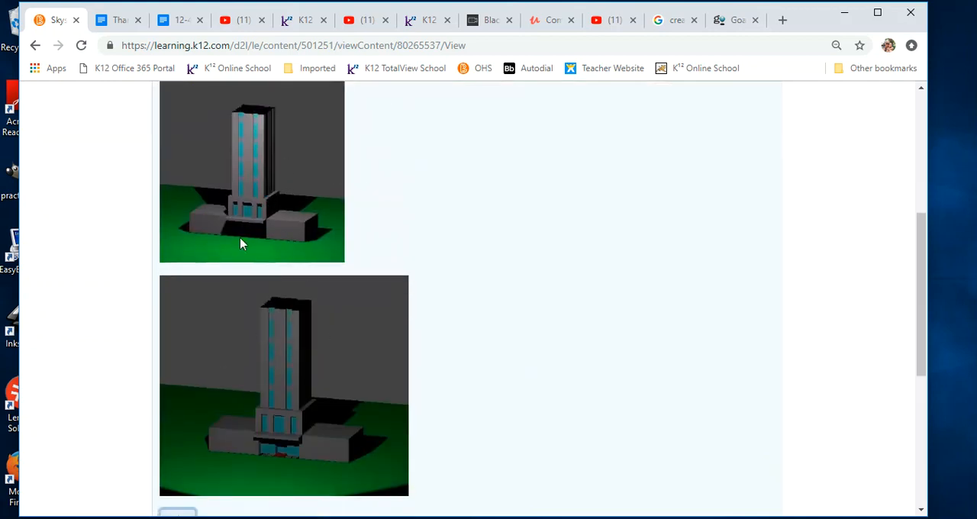
{"action": "scroll", "coordinate": [606, 316], "scroll_direction": "up", "scroll_amount": 4}
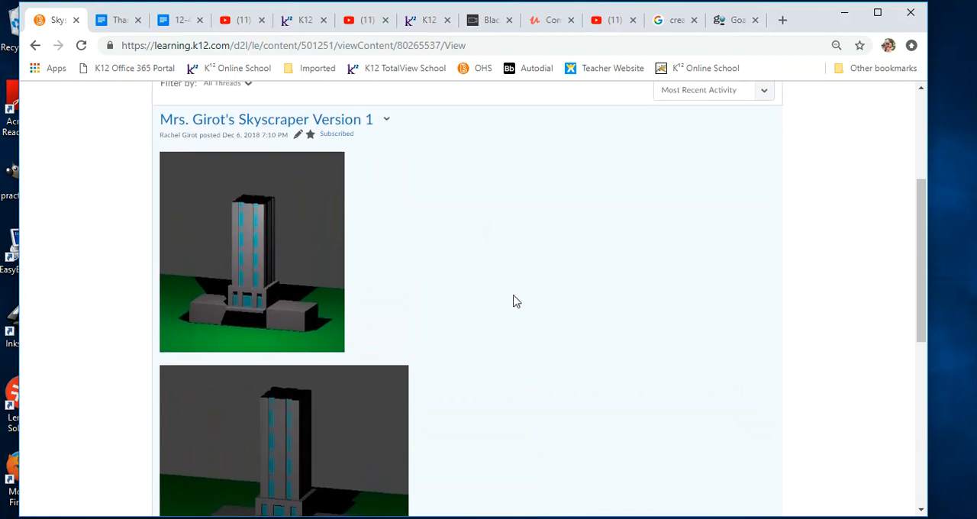
{"action": "scroll", "coordinate": [469, 315], "scroll_direction": "down", "scroll_amount": 2}
{"action": "scroll", "coordinate": [469, 315], "scroll_direction": "down", "scroll_amount": 2}
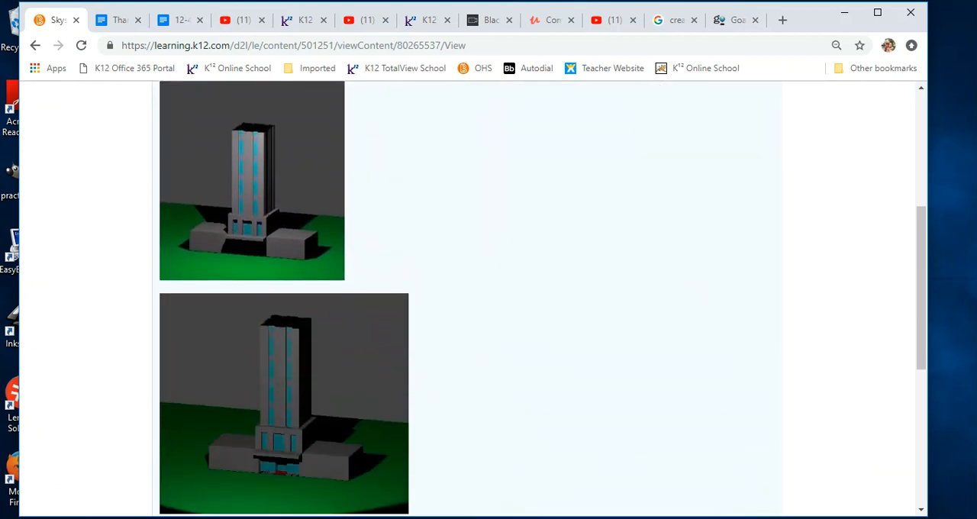